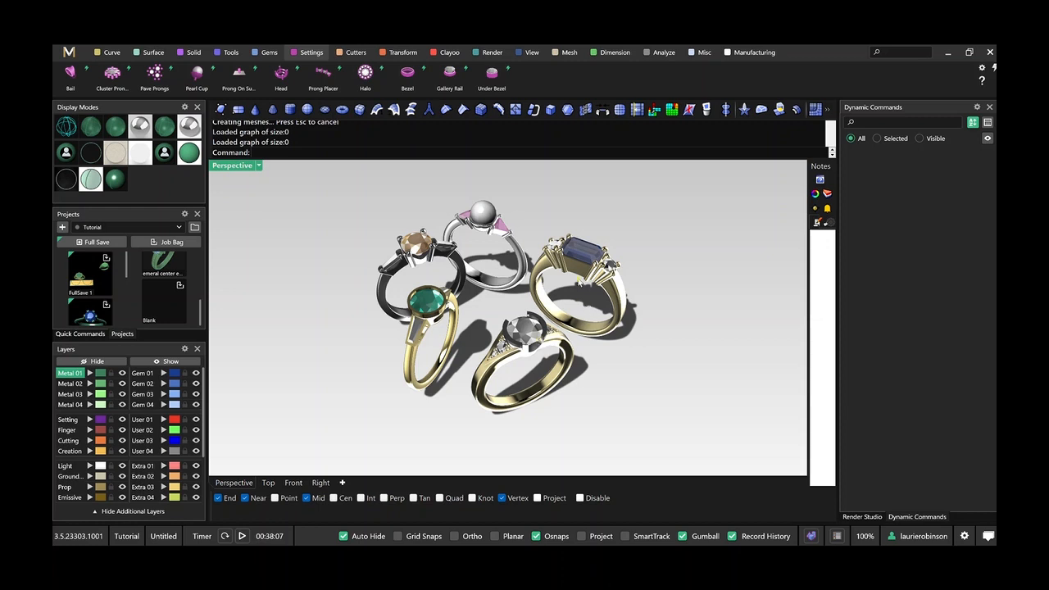
Examine the five finished gemstone rings from several angles, including their settings and side stones.
{"action": "right_click_drag", "start_coordinate": [581, 283], "coordinate": [574, 250]}
{"action": "scroll", "coordinate": [572, 246], "scroll_direction": "up", "scroll_amount": 2}
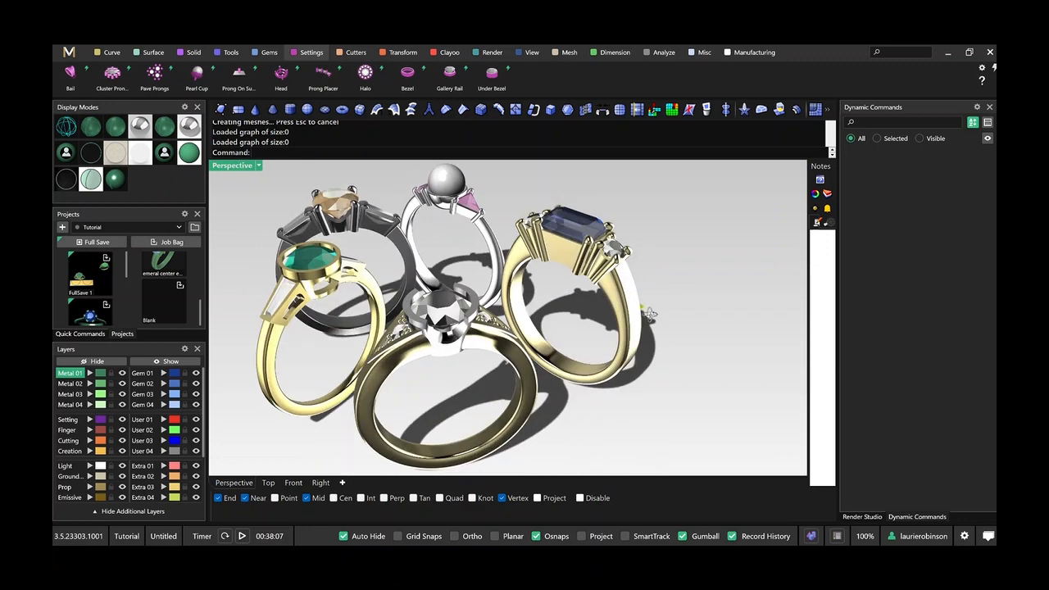
{"action": "right_click_drag", "start_coordinate": [650, 314], "coordinate": [582, 320]}
{"action": "scroll", "coordinate": [447, 354], "scroll_direction": "up", "scroll_amount": 3}
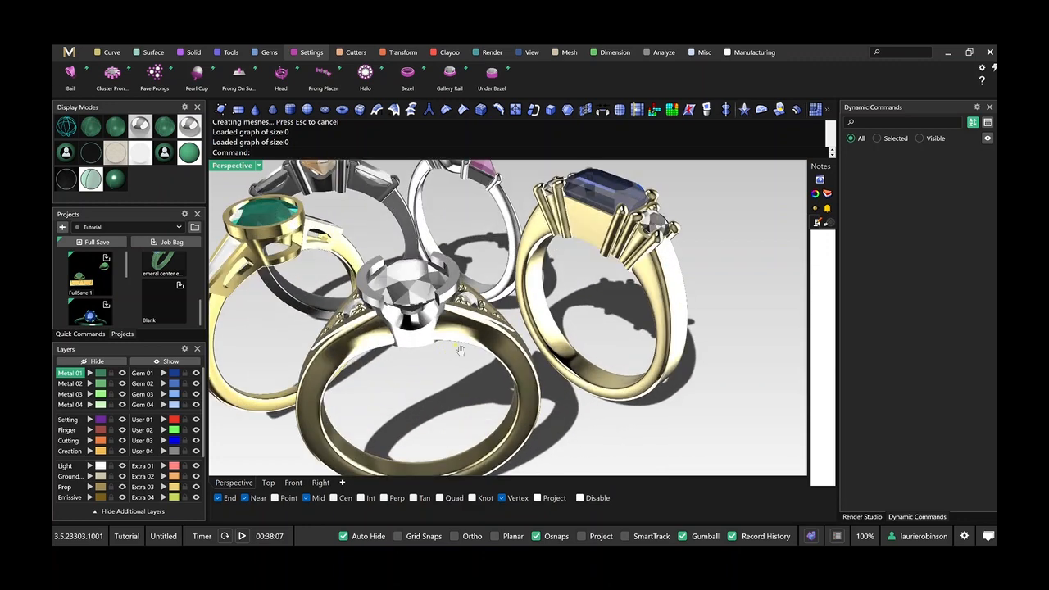
{"action": "right_click_drag", "start_coordinate": [447, 354], "coordinate": [523, 382], "text": "shift"}
{"action": "scroll", "coordinate": [522, 381], "scroll_direction": "down", "scroll_amount": 2}
{"action": "right_click_drag", "start_coordinate": [484, 315], "coordinate": [532, 336]}
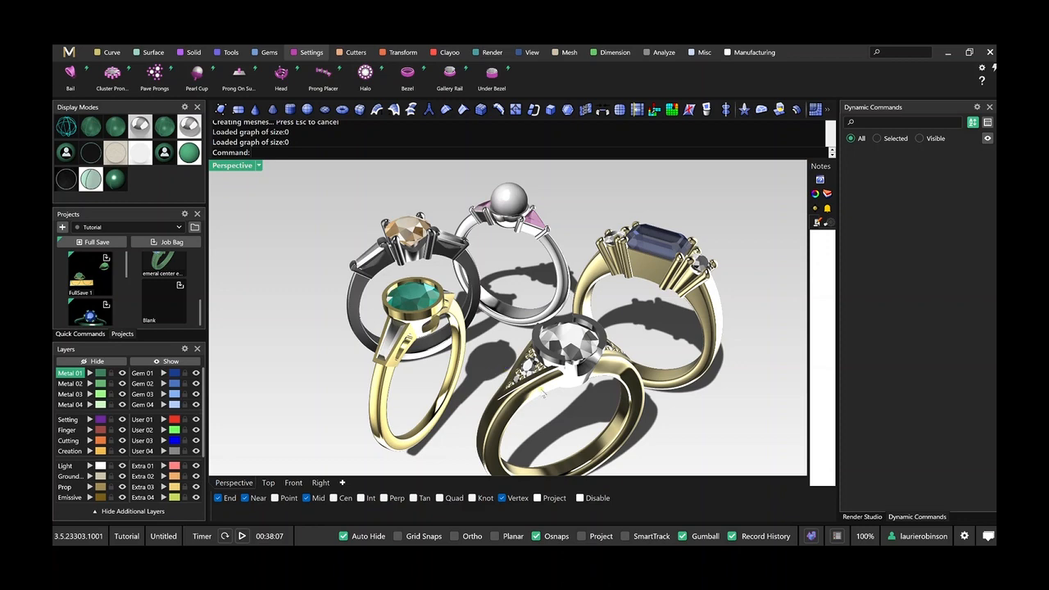
{"action": "scroll", "coordinate": [530, 387], "scroll_direction": "up", "scroll_amount": 5}
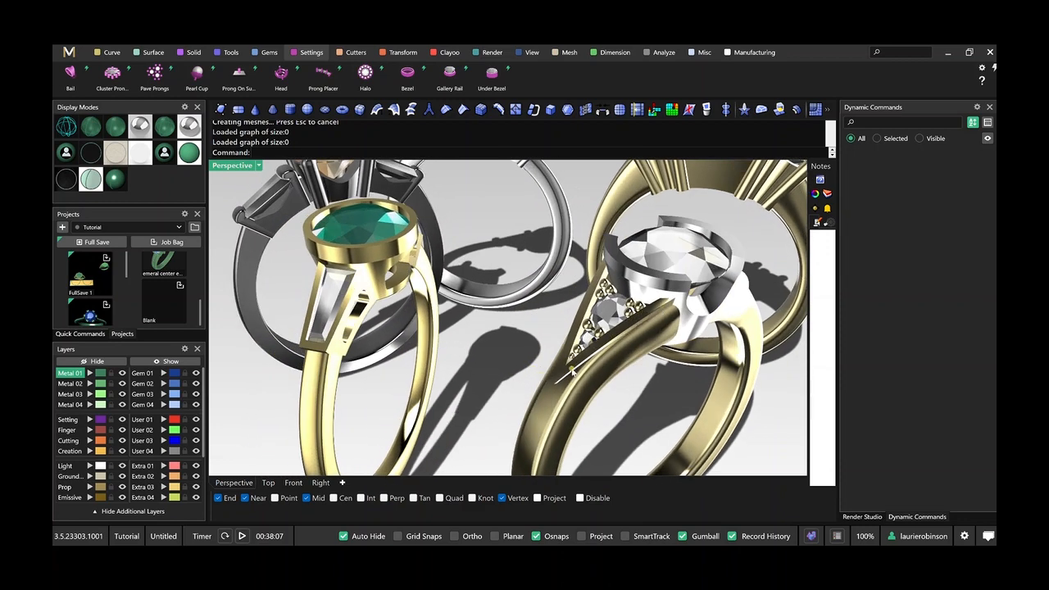
{"action": "scroll", "coordinate": [583, 306], "scroll_direction": "down", "scroll_amount": 7}
{"action": "mouse_move", "coordinate": [635, 295]}
{"action": "right_mouse_down"}
{"action": "mouse_move", "coordinate": [571, 285]}
{"action": "mouse_move", "coordinate": [595, 218]}
{"action": "mouse_move", "coordinate": [696, 264]}
{"action": "mouse_move", "coordinate": [629, 289]}
{"action": "right_mouse_up"}
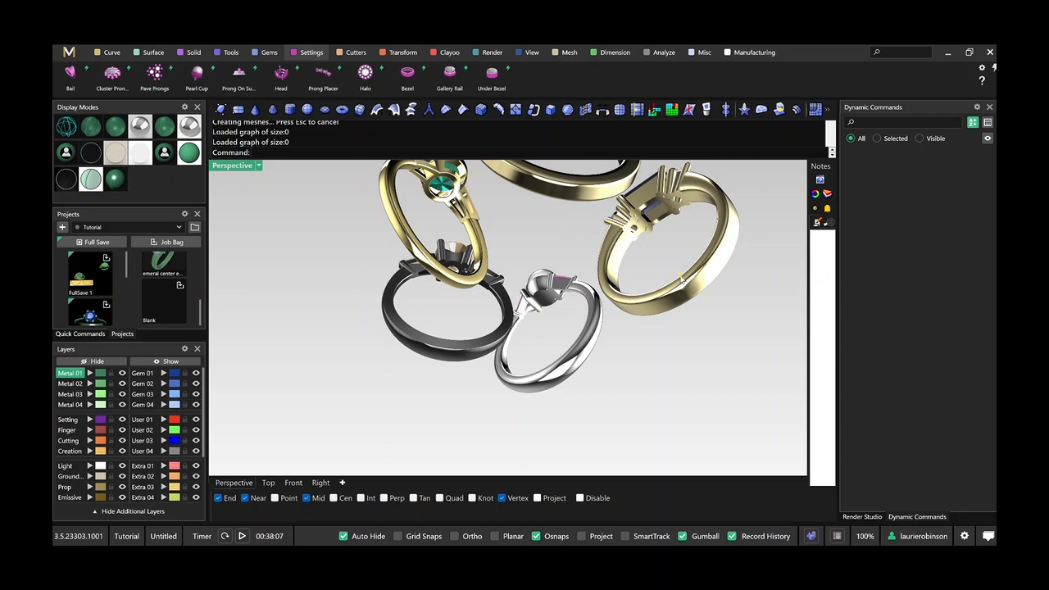
{"action": "right_click_drag", "start_coordinate": [600, 316], "coordinate": [623, 379]}
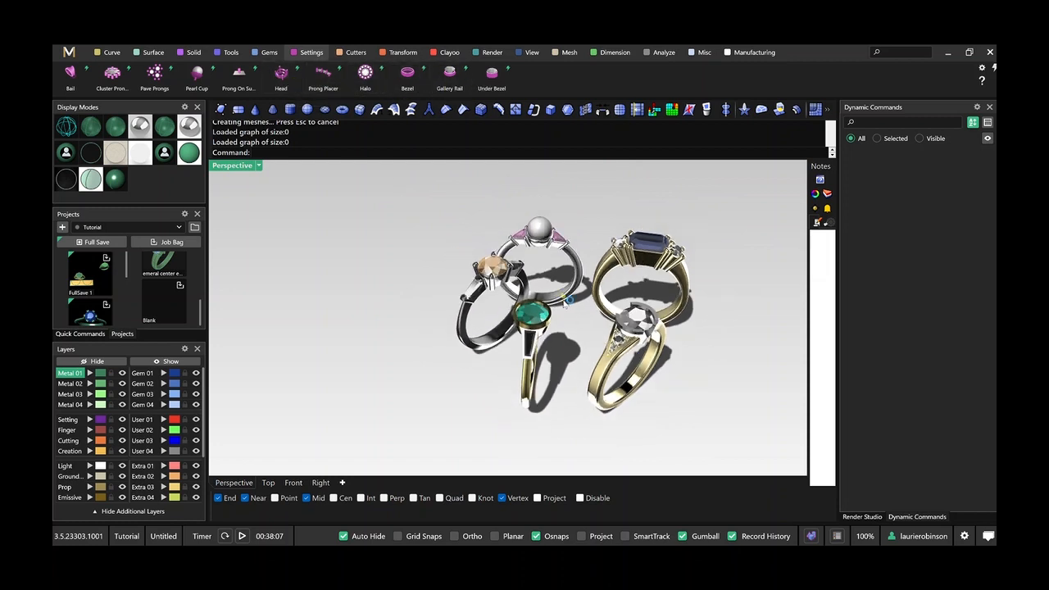
{"action": "scroll", "coordinate": [541, 307], "scroll_direction": "down", "scroll_amount": 3}
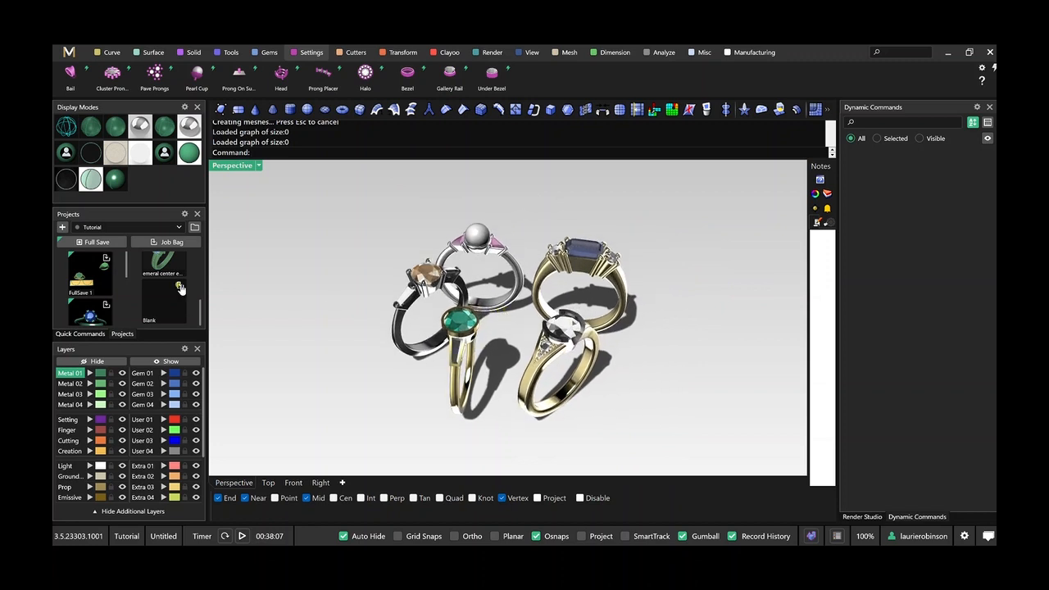
Change the viewport to the layer-coloured shaded display and move all five rings away from the origin.
{"action": "left_click", "coordinate": [117, 136]}
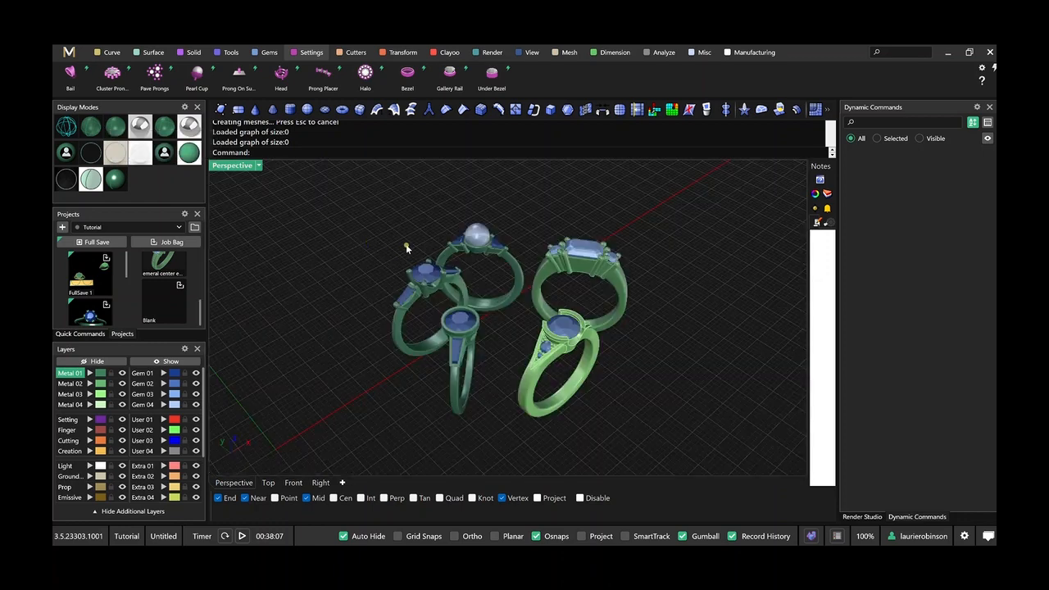
{"action": "scroll", "coordinate": [450, 329], "scroll_direction": "down", "scroll_amount": 4}
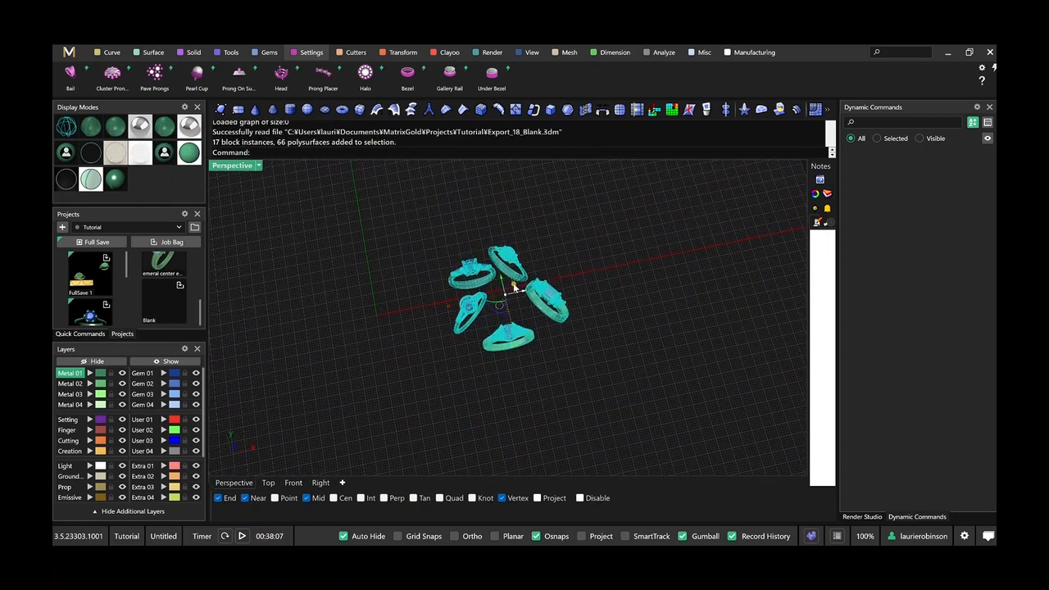
{"action": "left_click_drag", "start_coordinate": [511, 284], "coordinate": [726, 199]}
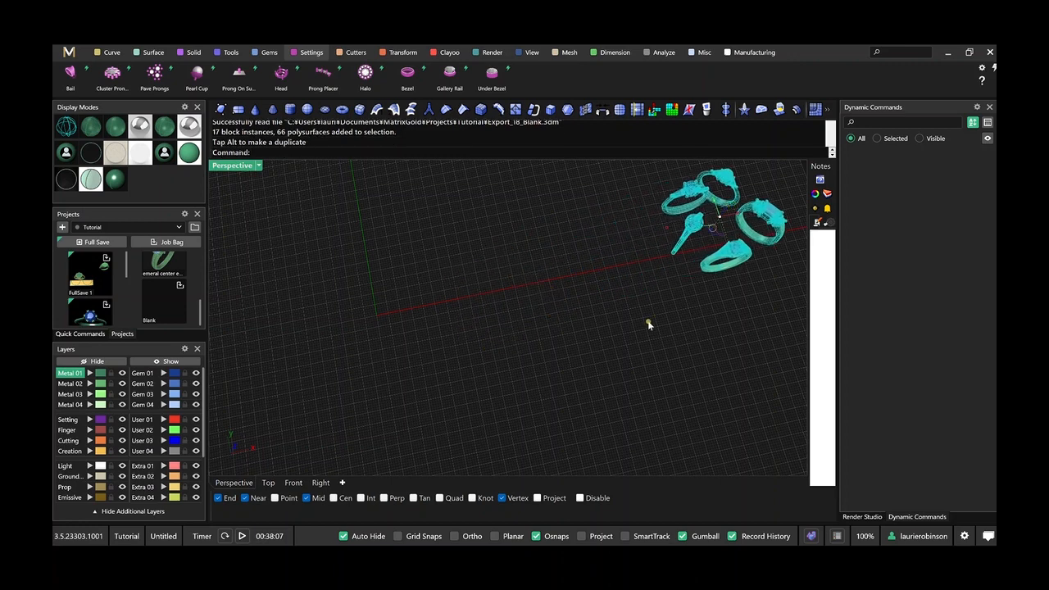
{"action": "left_click", "coordinate": [647, 320]}
{"action": "scroll", "coordinate": [482, 317], "scroll_direction": "up", "scroll_amount": 5}
{"action": "right_click_drag", "start_coordinate": [516, 327], "coordinate": [633, 295], "text": "shift"}
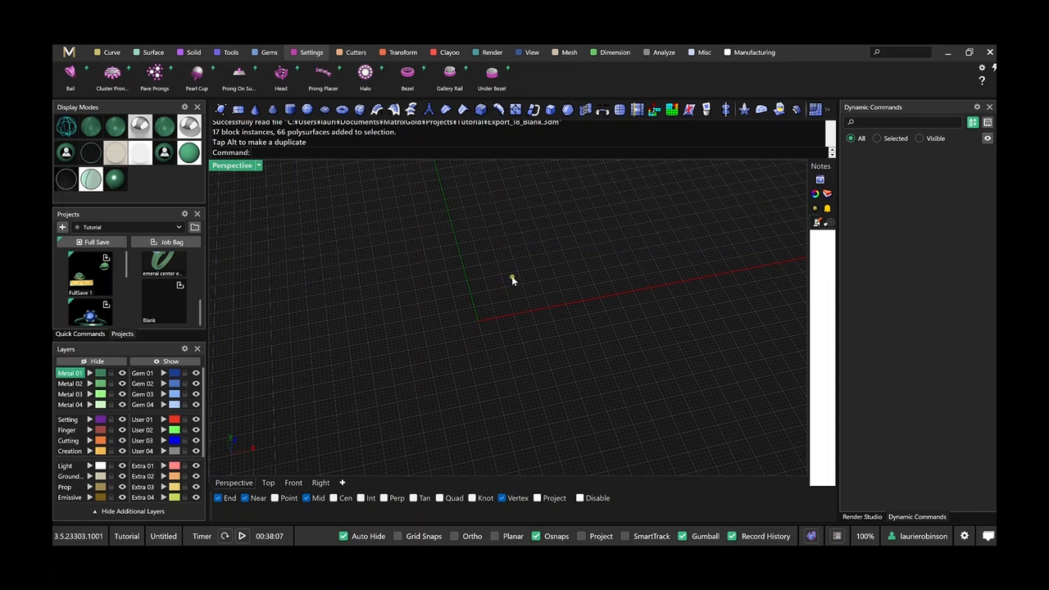
Create a round-cut diamond of 6.40 mm at the origin with the Gem tool.
{"action": "left_click", "coordinate": [267, 52]}
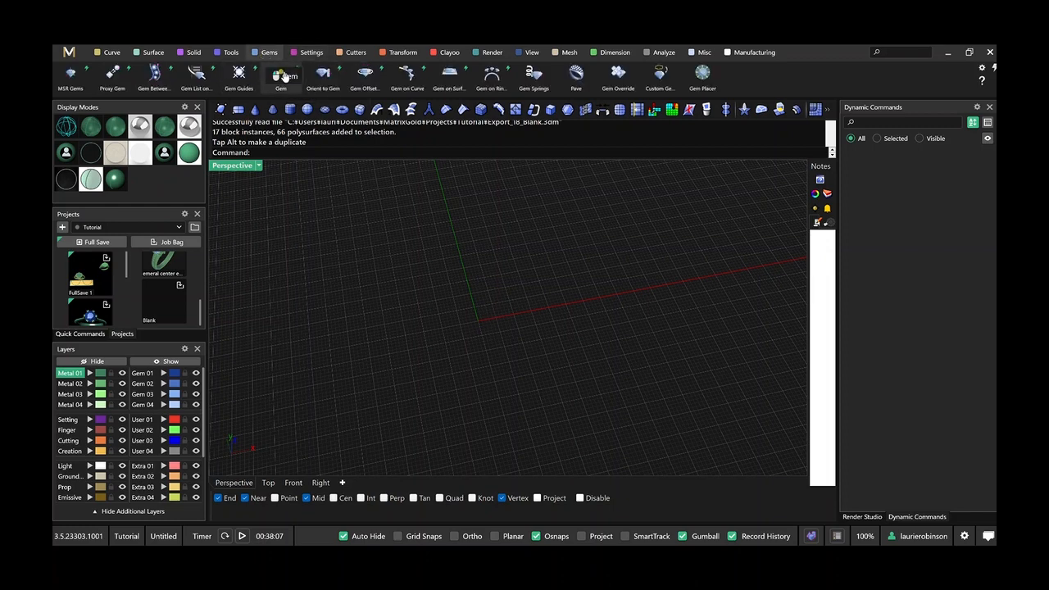
{"action": "left_click", "coordinate": [281, 74]}
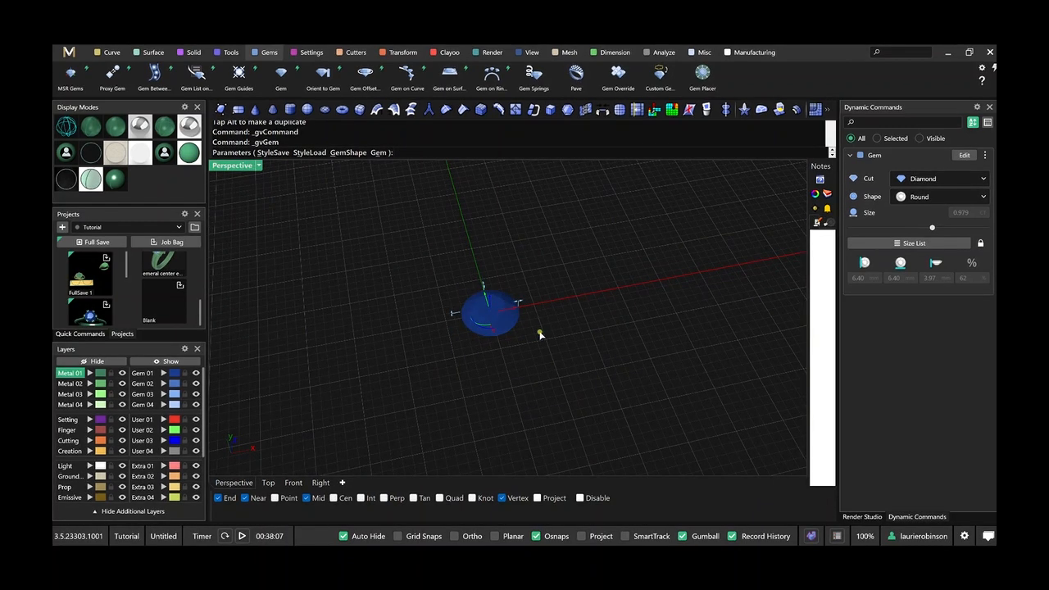
{"action": "right_click", "coordinate": [538, 331]}
{"action": "right_click_drag", "start_coordinate": [531, 360], "coordinate": [533, 328]}
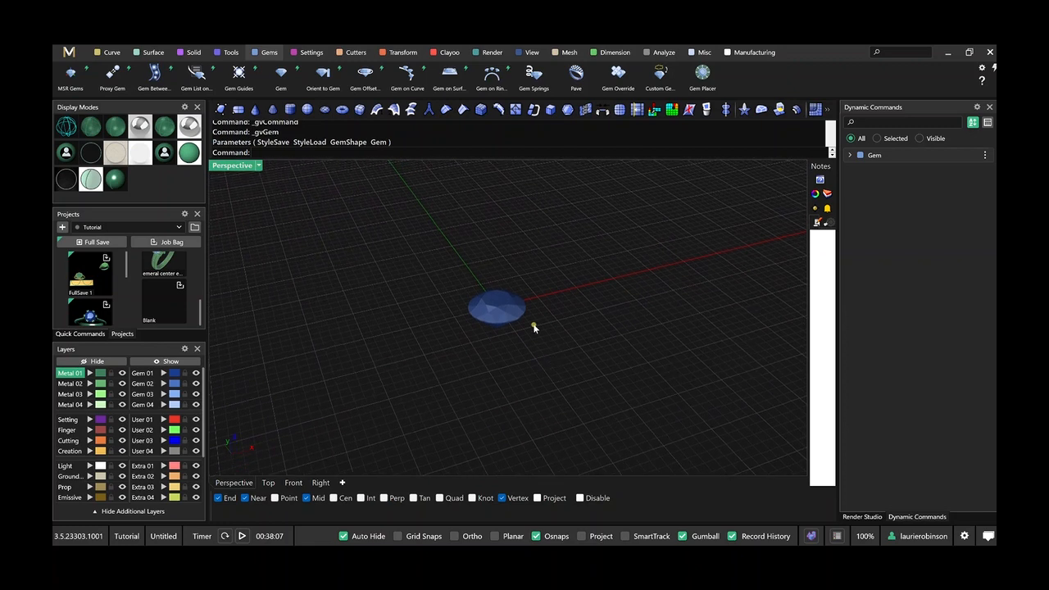
Add a Gem Cutter to the round diamond.
{"action": "left_click", "coordinate": [356, 52]}
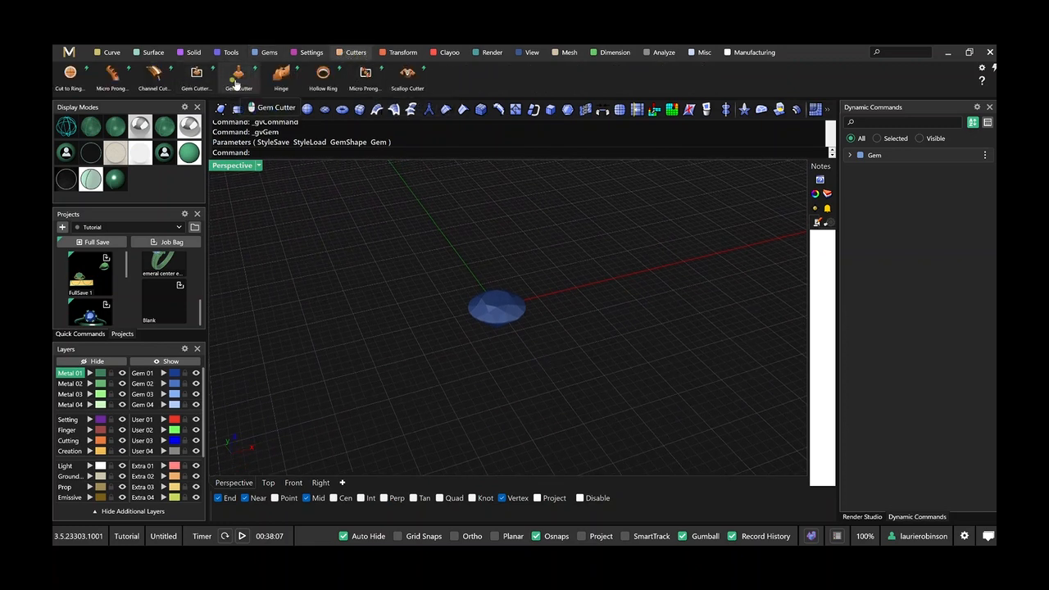
{"action": "left_click", "coordinate": [237, 83]}
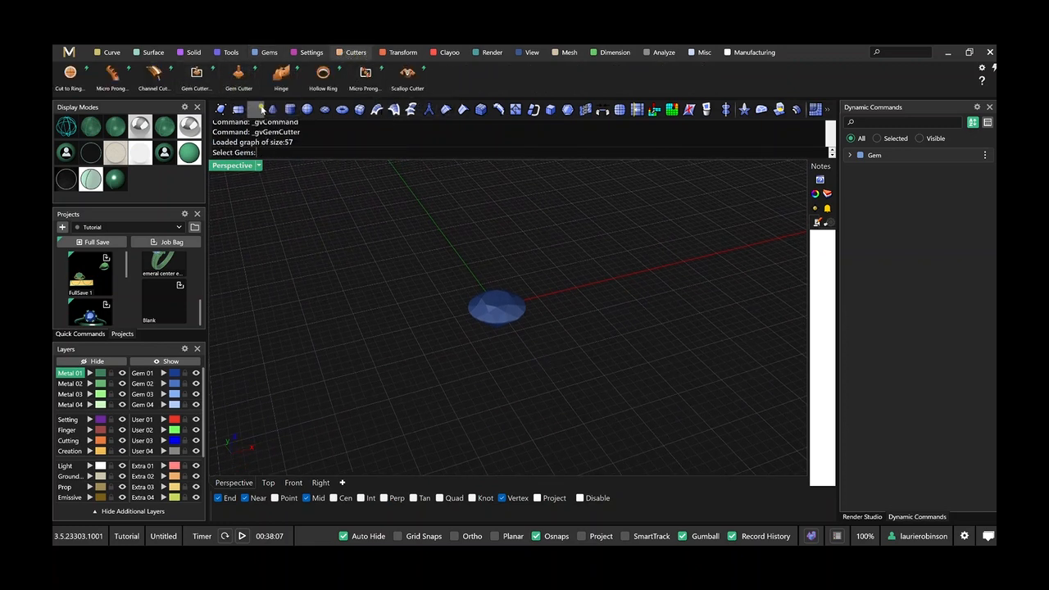
{"action": "left_click", "coordinate": [491, 309]}
{"action": "key", "text": "Return"}
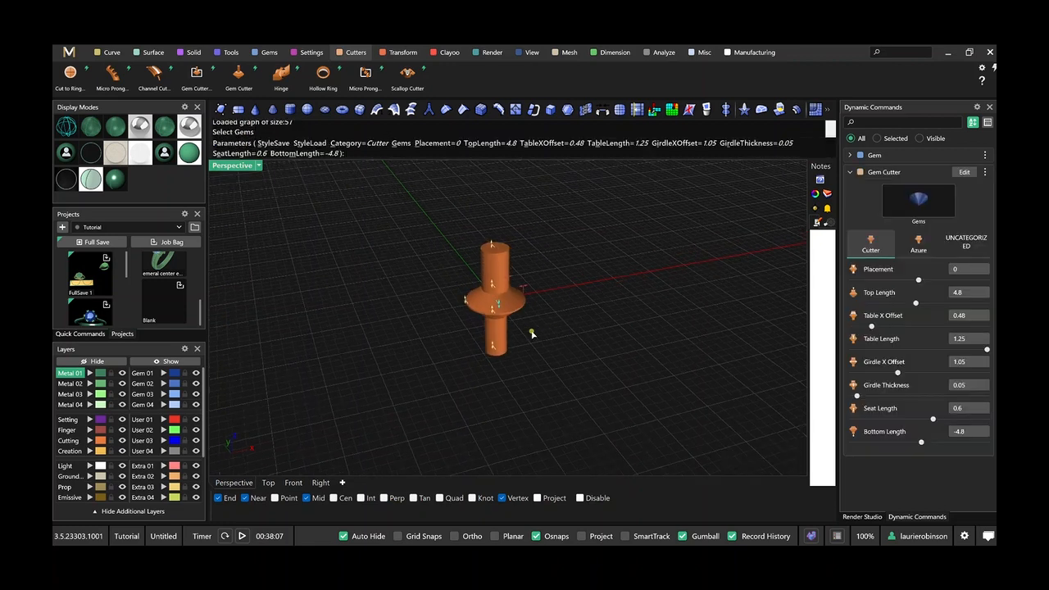
{"action": "scroll", "coordinate": [499, 304], "scroll_direction": "up", "scroll_amount": 2}
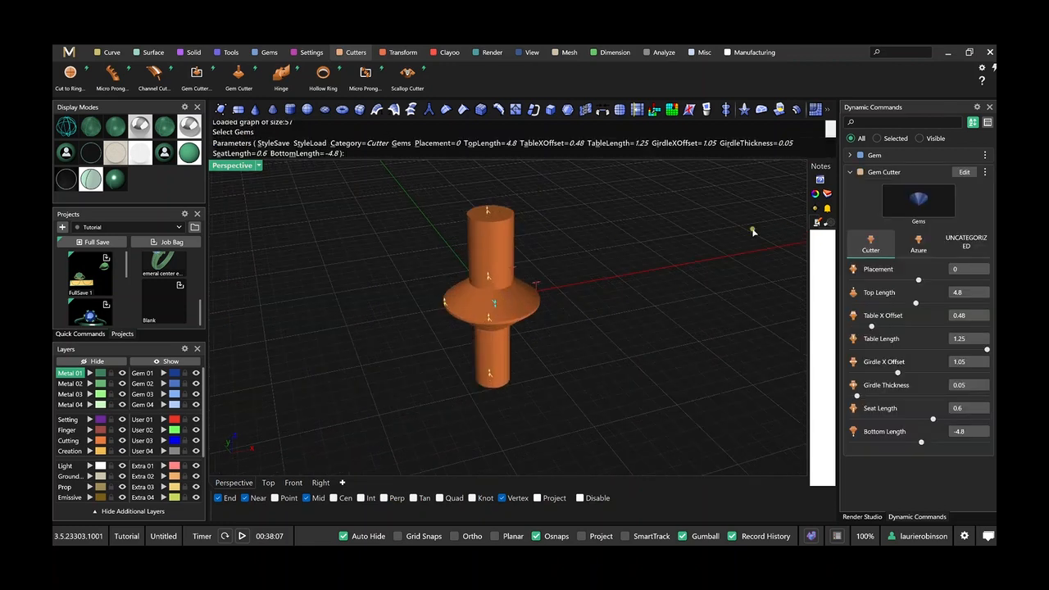
Open the Gem Cutter's Style options and inspect the cutter's shape from the side.
{"action": "left_click", "coordinate": [986, 173]}
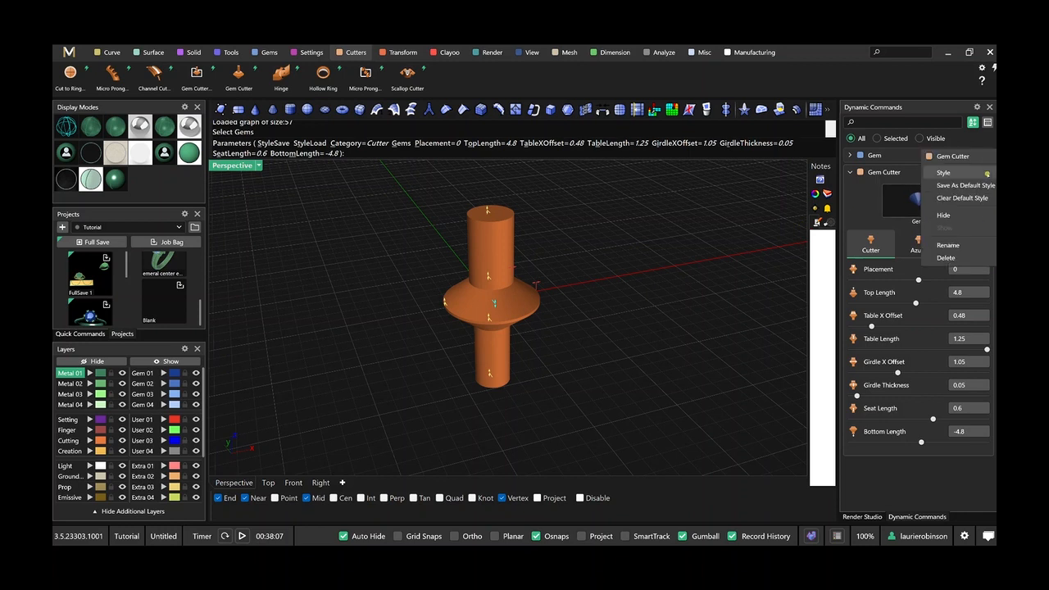
{"action": "left_click", "coordinate": [943, 172]}
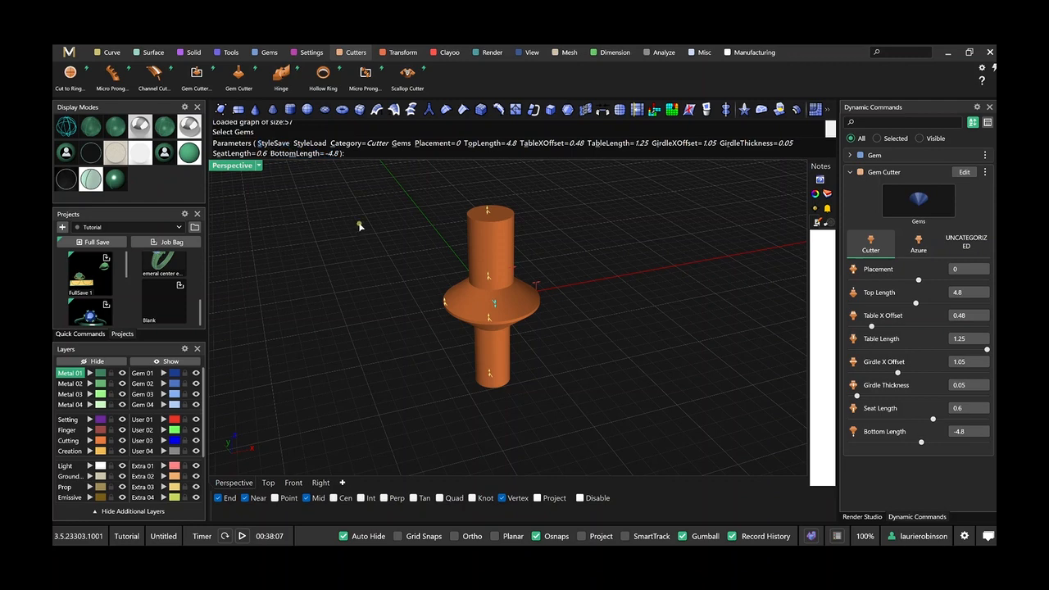
{"action": "scroll", "coordinate": [396, 311], "scroll_direction": "down", "scroll_amount": 2}
{"action": "right_click_drag", "start_coordinate": [396, 313], "coordinate": [395, 300]}
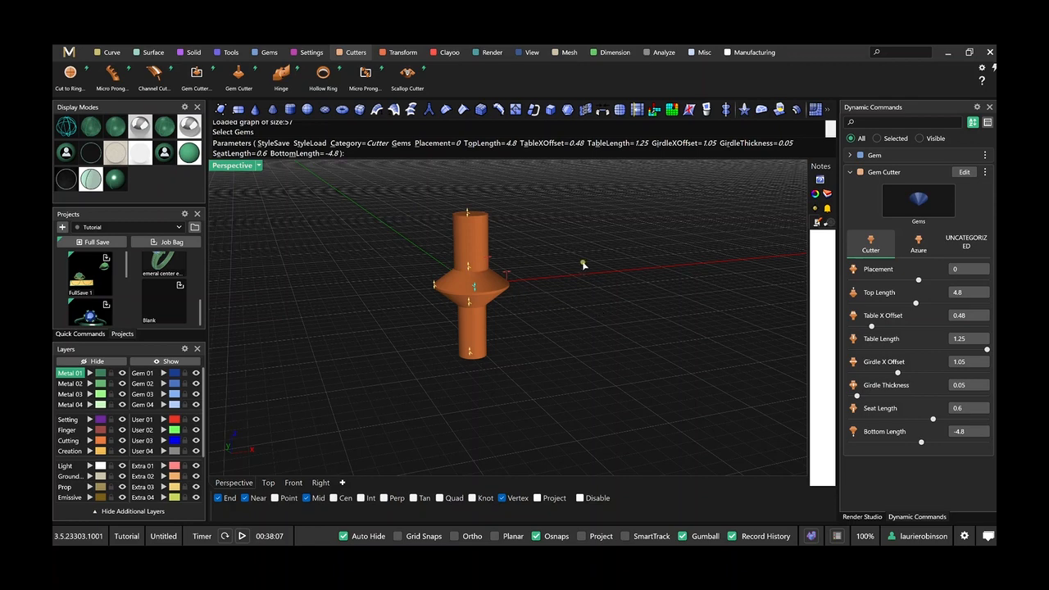
{"action": "scroll", "coordinate": [474, 273], "scroll_direction": "up", "scroll_amount": 2}
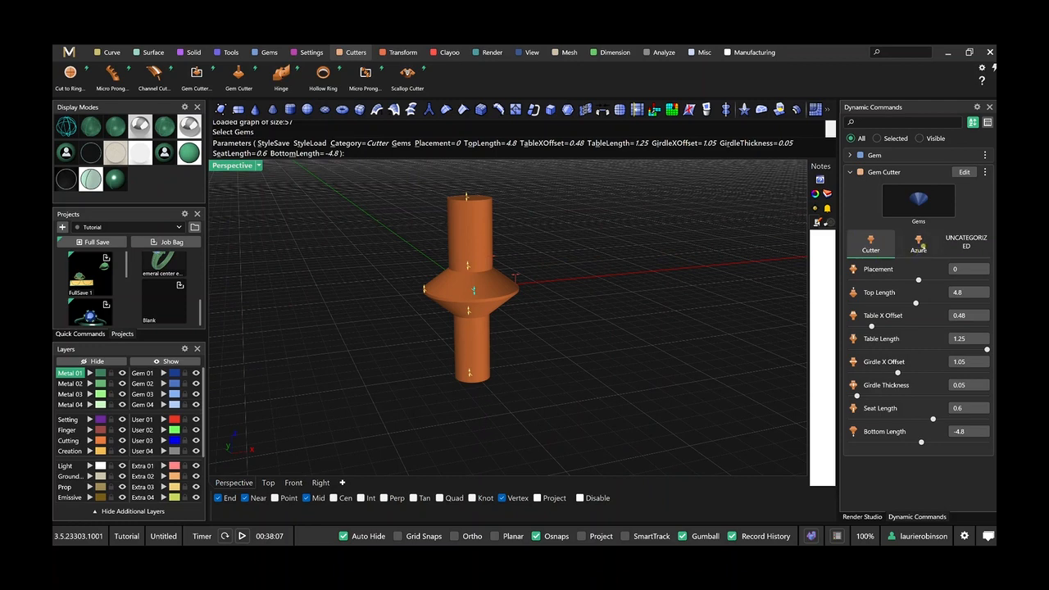
Switch the gem cutter to the Azure category and show its profile around the diamond in the Front view.
{"action": "left_click", "coordinate": [923, 246]}
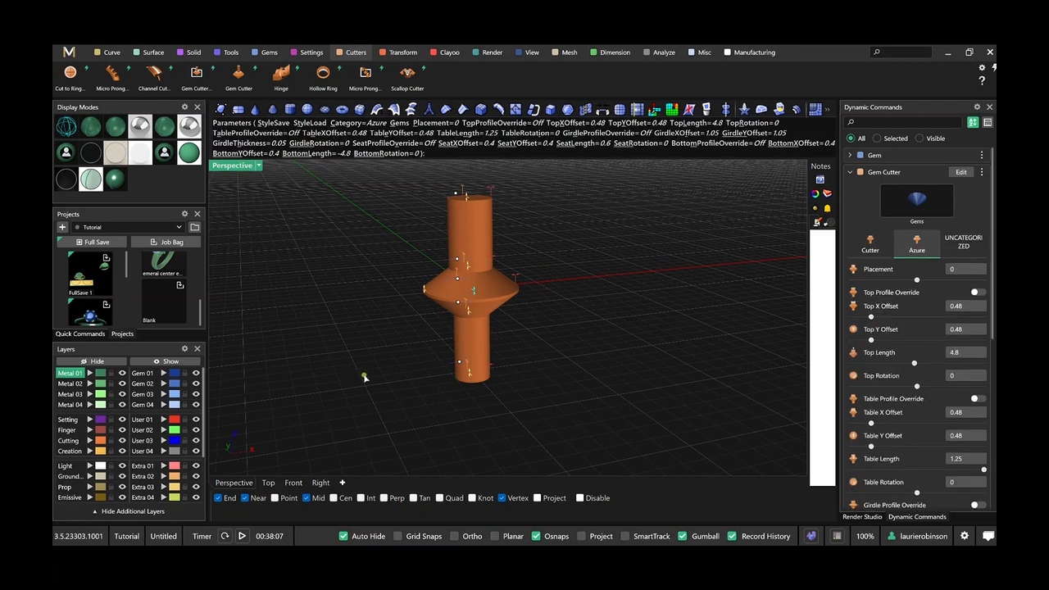
{"action": "left_click", "coordinate": [292, 483]}
{"action": "scroll", "coordinate": [533, 328], "scroll_direction": "up", "scroll_amount": 3}
{"action": "scroll", "coordinate": [533, 327], "scroll_direction": "down", "scroll_amount": 1}
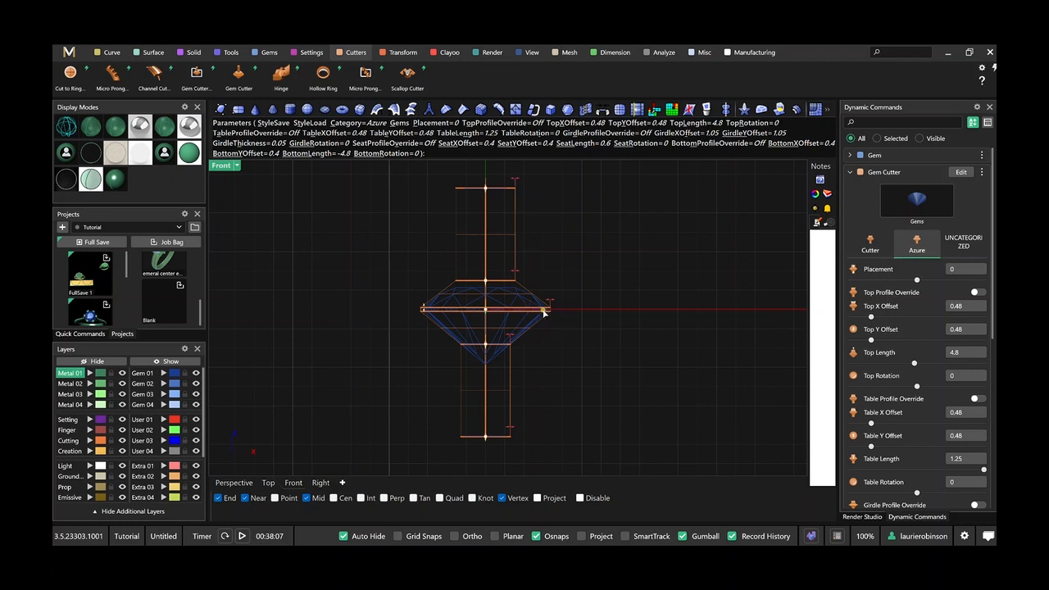
{"action": "scroll", "coordinate": [900, 430], "scroll_direction": "down", "scroll_amount": 2}
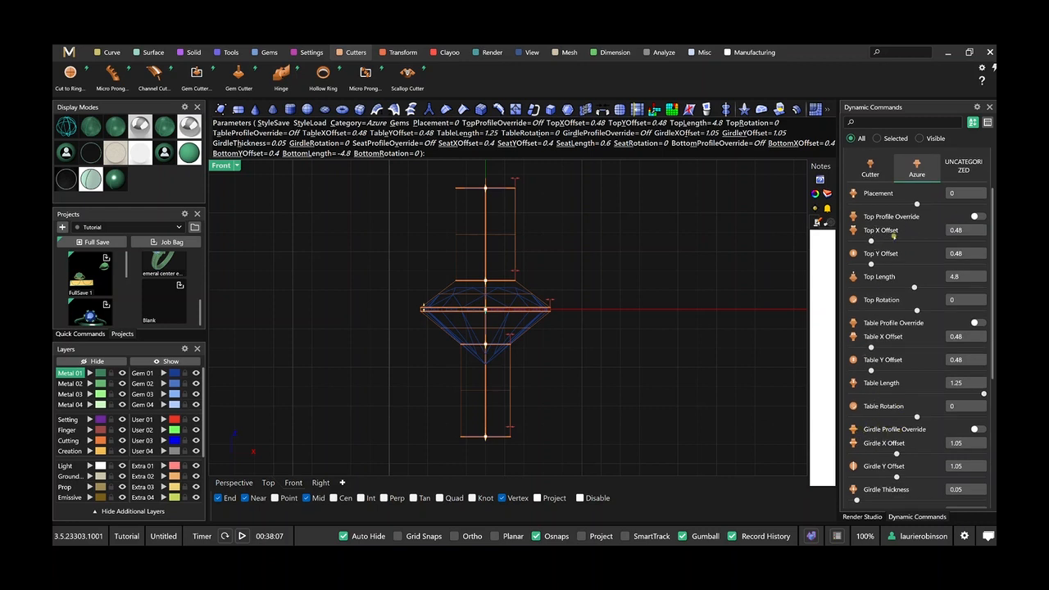
{"action": "scroll", "coordinate": [639, 281], "scroll_direction": "down", "scroll_amount": 2}
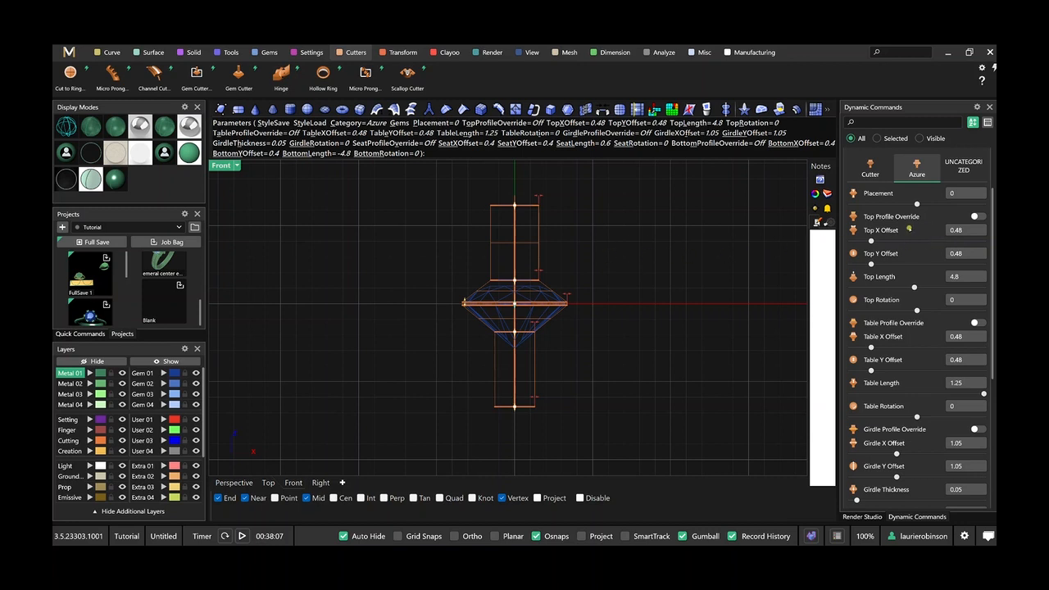
Set the azure cutter's Top X Offset and Top Y Offset to 1 and its Top Length to 0.01.
{"action": "left_click", "coordinate": [964, 230]}
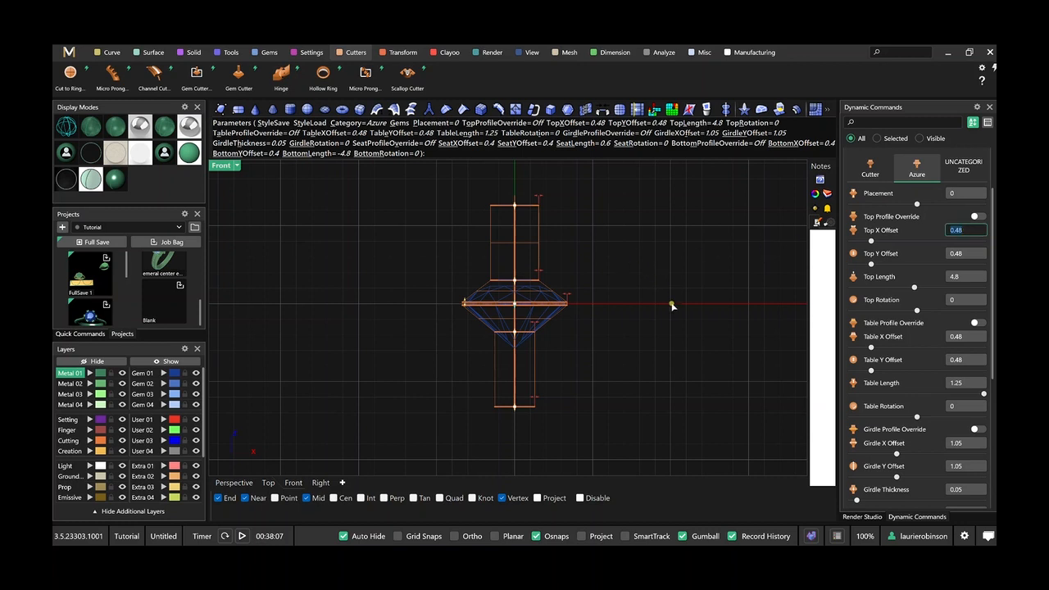
{"action": "type", "text": "1"}
{"action": "key", "text": "Tab"}
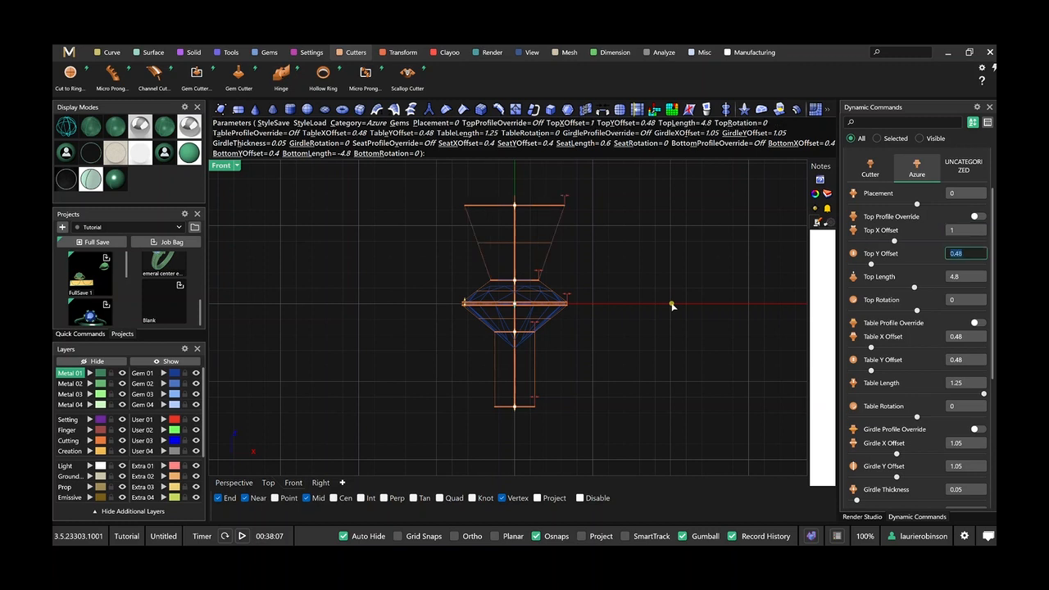
{"action": "type", "text": "1"}
{"action": "key", "text": "Tab"}
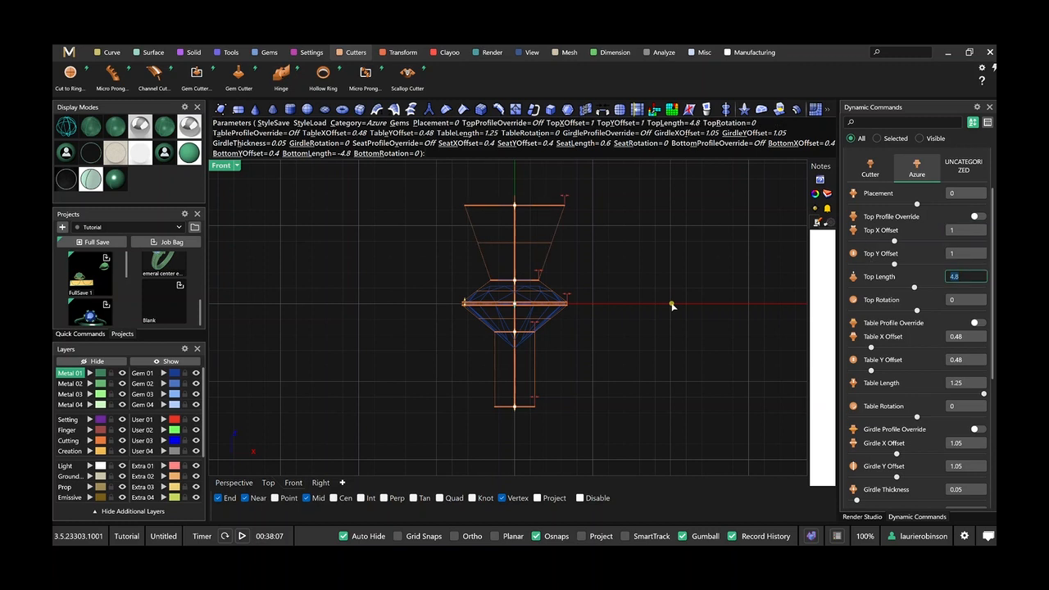
{"action": "key", "text": "Tab"}
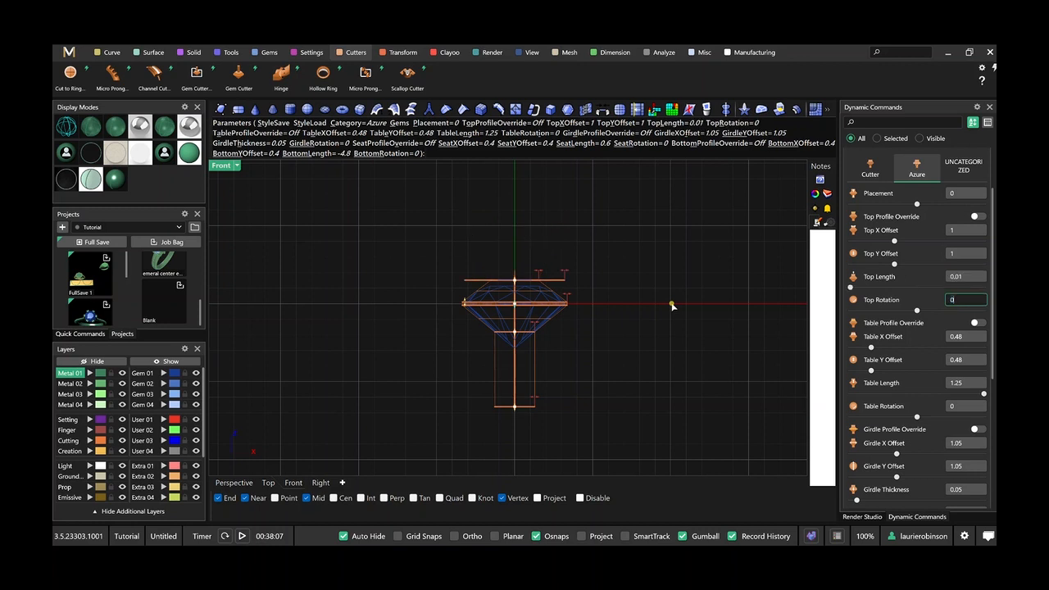
{"action": "key", "text": "Tab"}
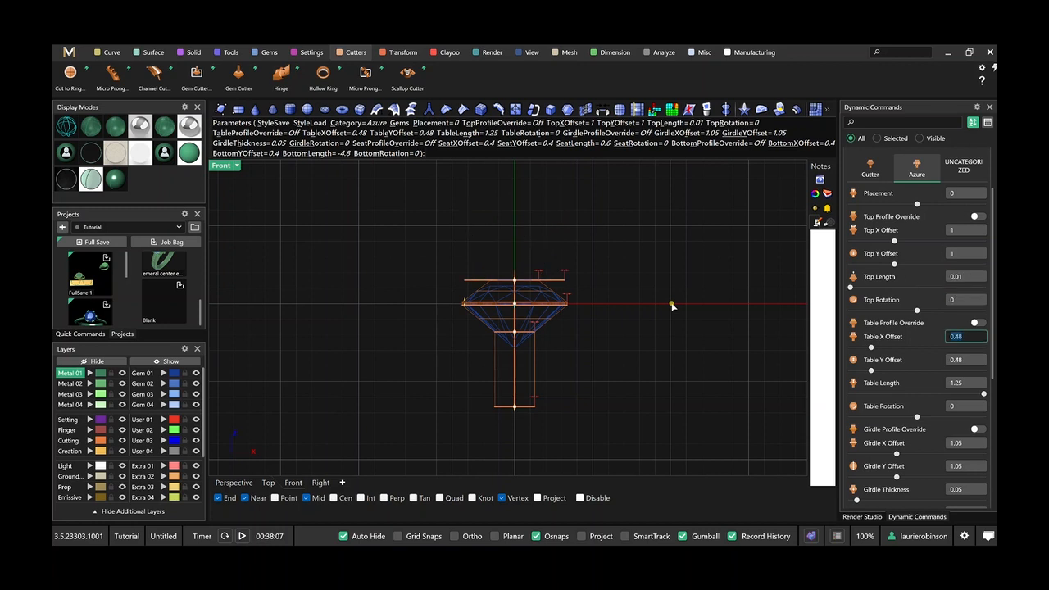
Set the azure cutter's Table X Offset and Table Y Offset to 1 and its Table Length to 0.01.
{"action": "type", "text": "1"}
{"action": "key", "text": "Tab"}
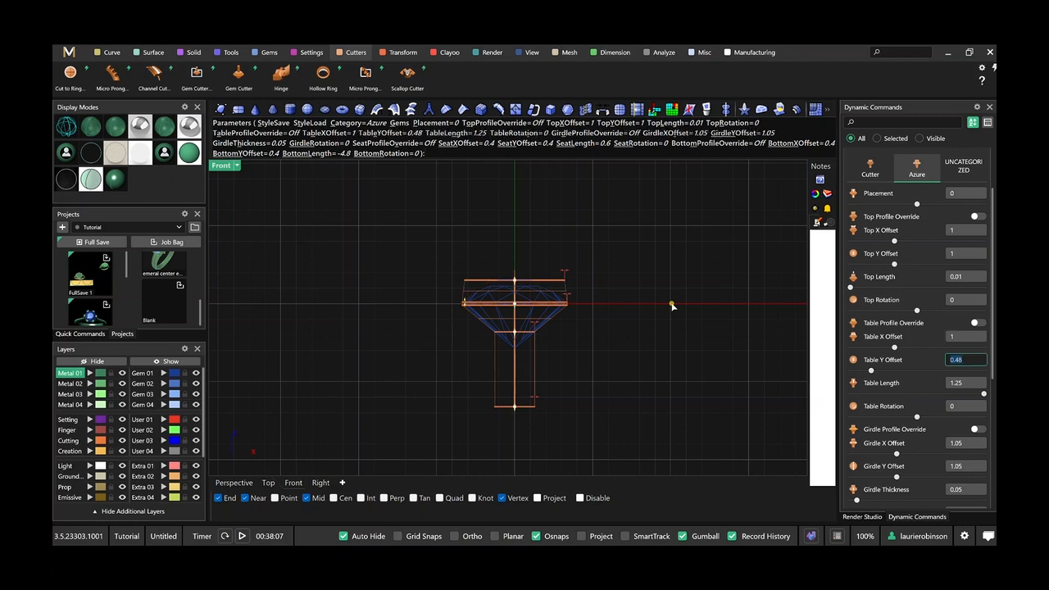
{"action": "type", "text": "1"}
{"action": "key", "text": "Tab"}
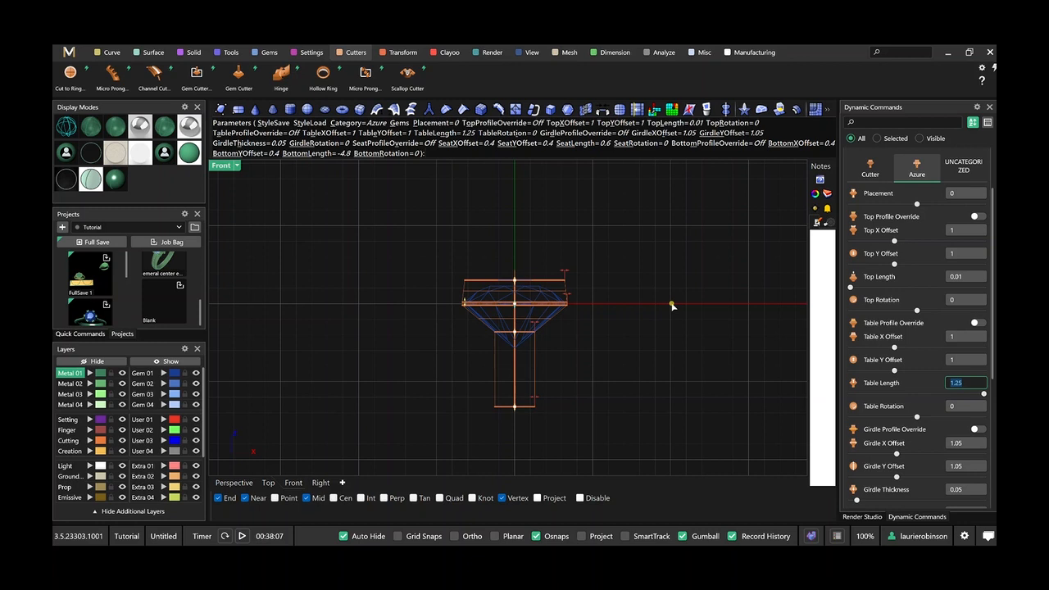
{"action": "type", "text": ".01"}
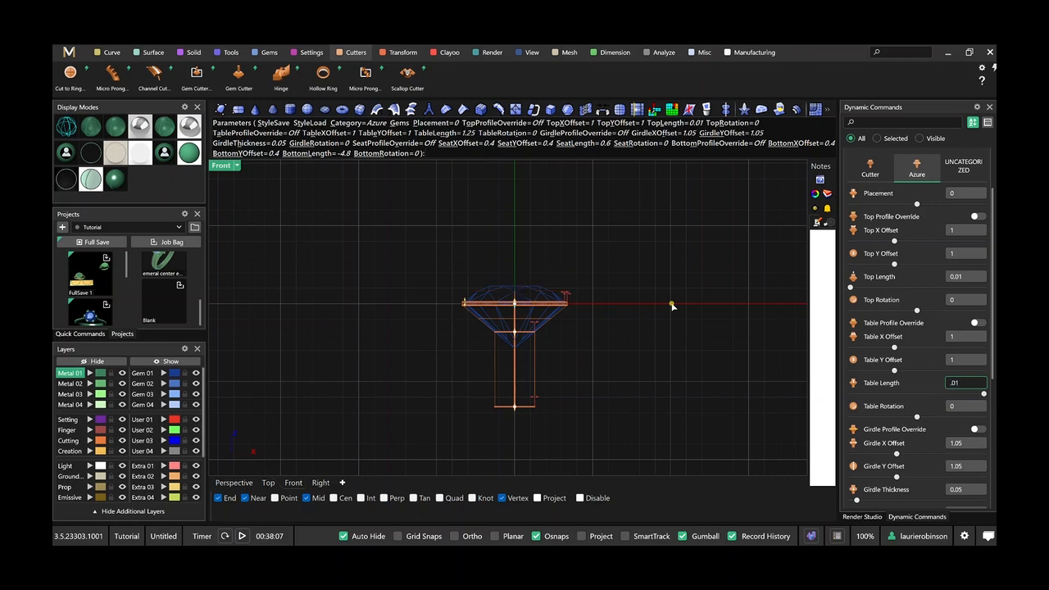
{"action": "key", "text": "Tab"}
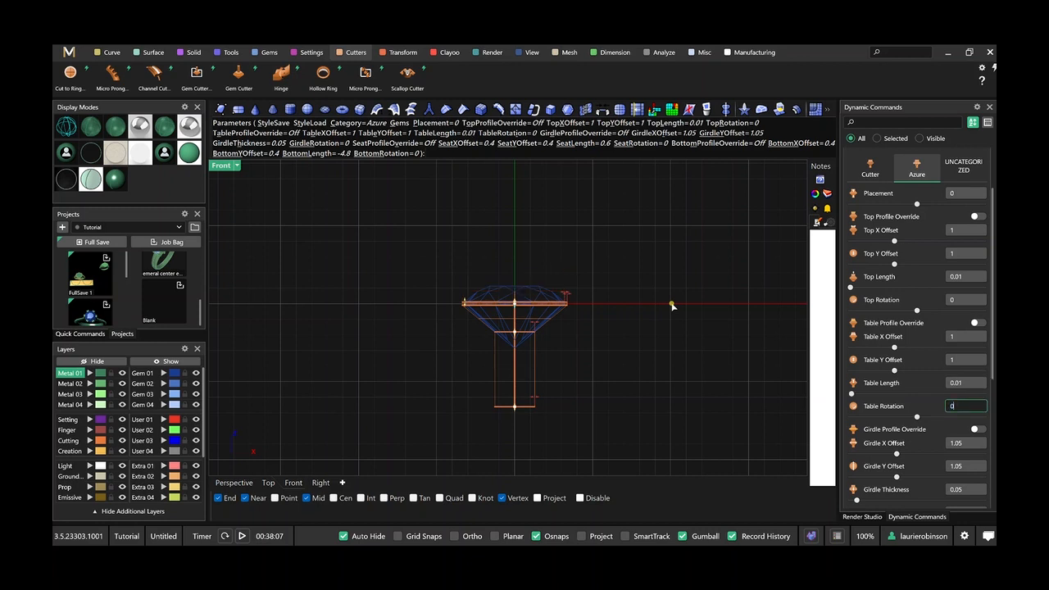
Set the azure cutter's Girdle X Offset and Girdle Y Offset to 1 and its Girdle Thickness to 0.01.
{"action": "key", "text": "Tab"}
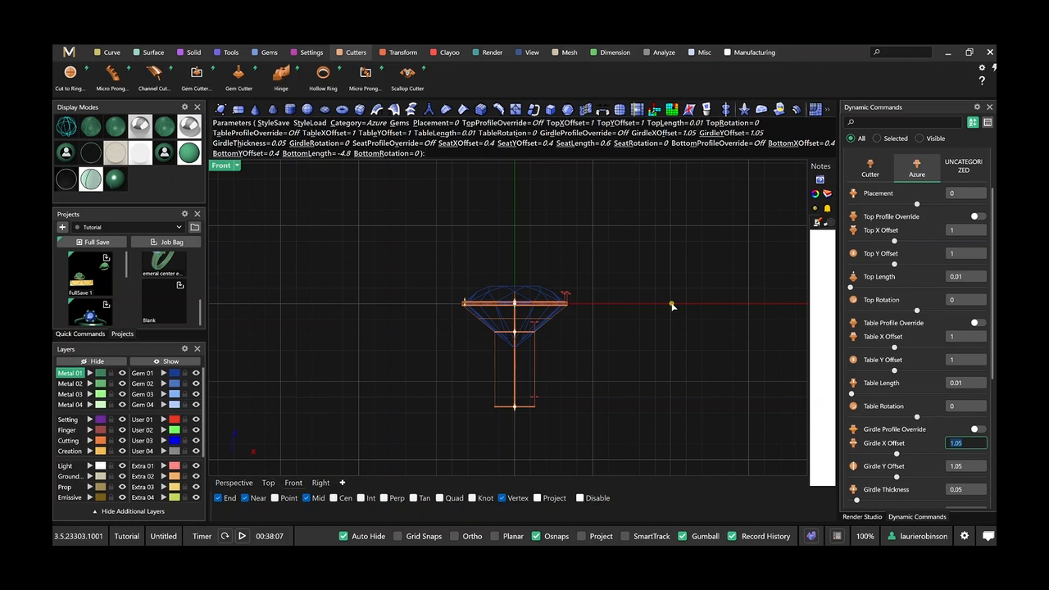
{"action": "type", "text": "1"}
{"action": "key", "text": "Tab"}
{"action": "type", "text": "1"}
{"action": "key", "text": "Tab"}
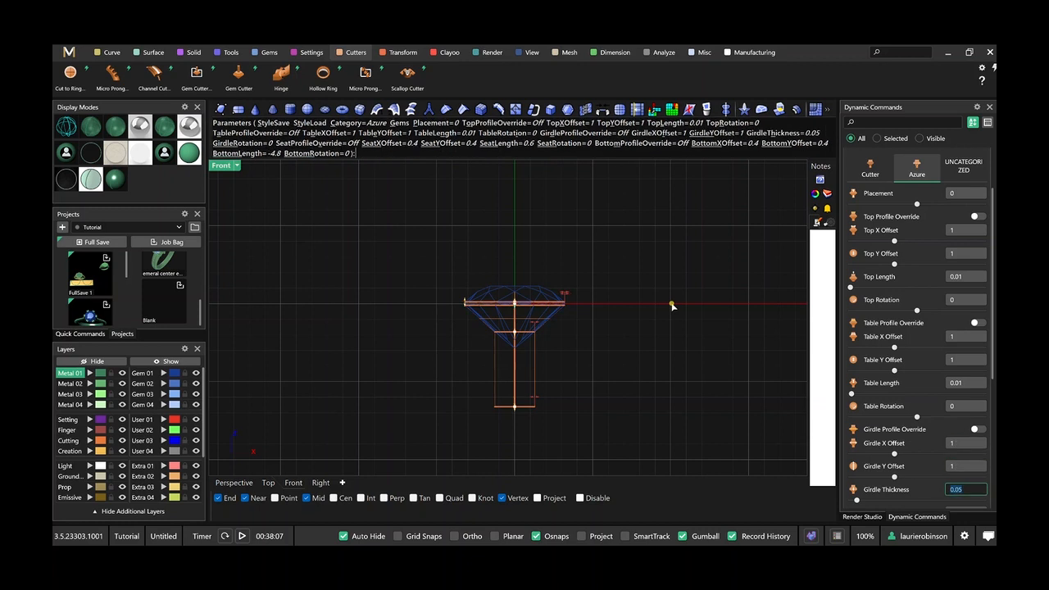
{"action": "type", "text": ".01"}
{"action": "key", "text": "Tab"}
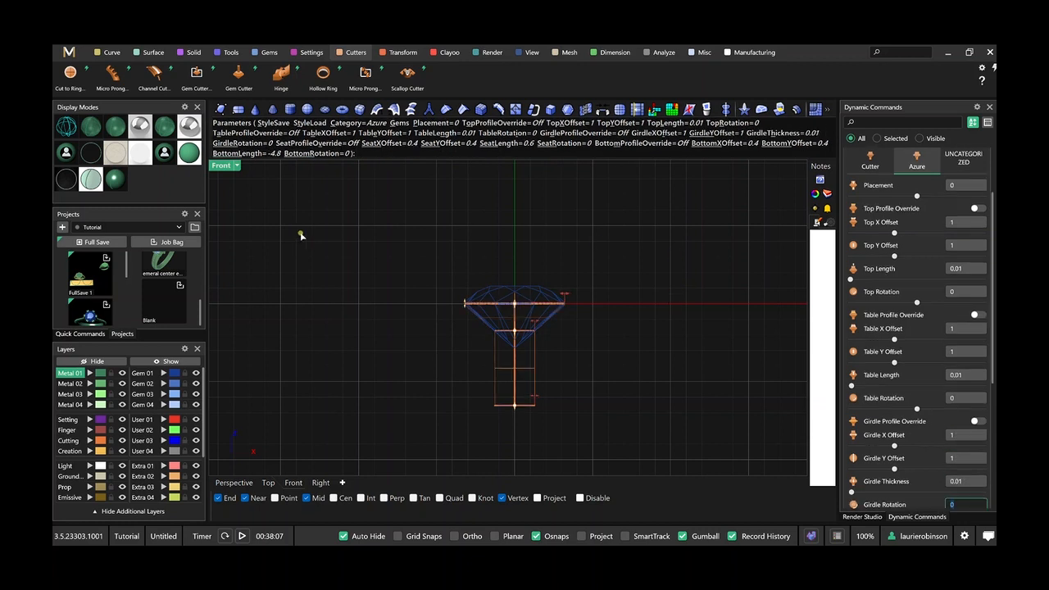
Set the azure cutter's Seat X Offset and Seat Y Offset to 0.5 and its Seat Length to 2.
{"action": "scroll", "coordinate": [534, 324], "scroll_direction": "down", "scroll_amount": 3}
{"action": "scroll", "coordinate": [557, 351], "scroll_direction": "up", "scroll_amount": 1}
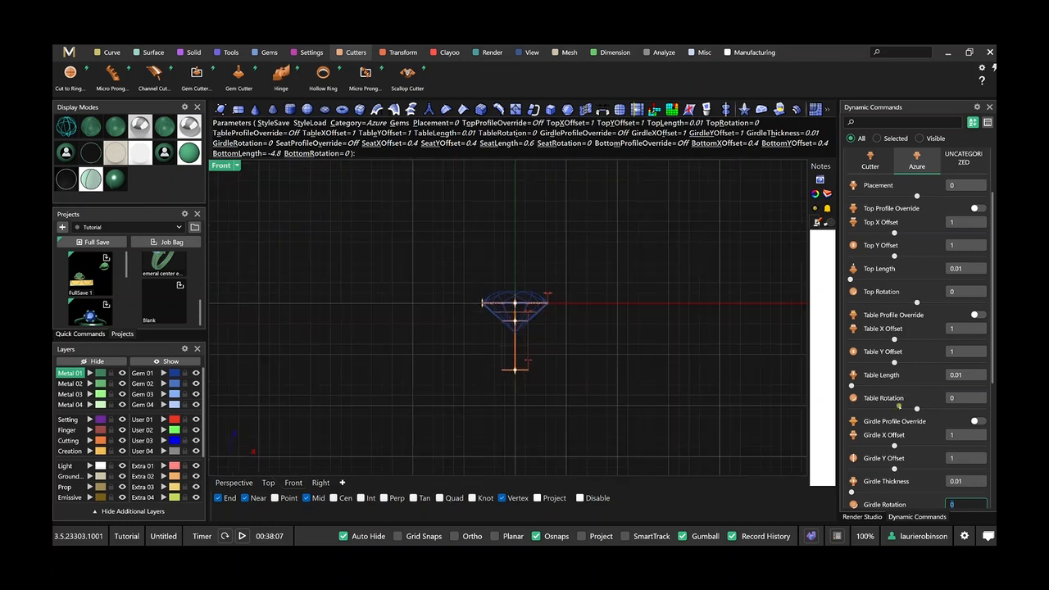
{"action": "scroll", "coordinate": [902, 405], "scroll_direction": "down", "scroll_amount": 5}
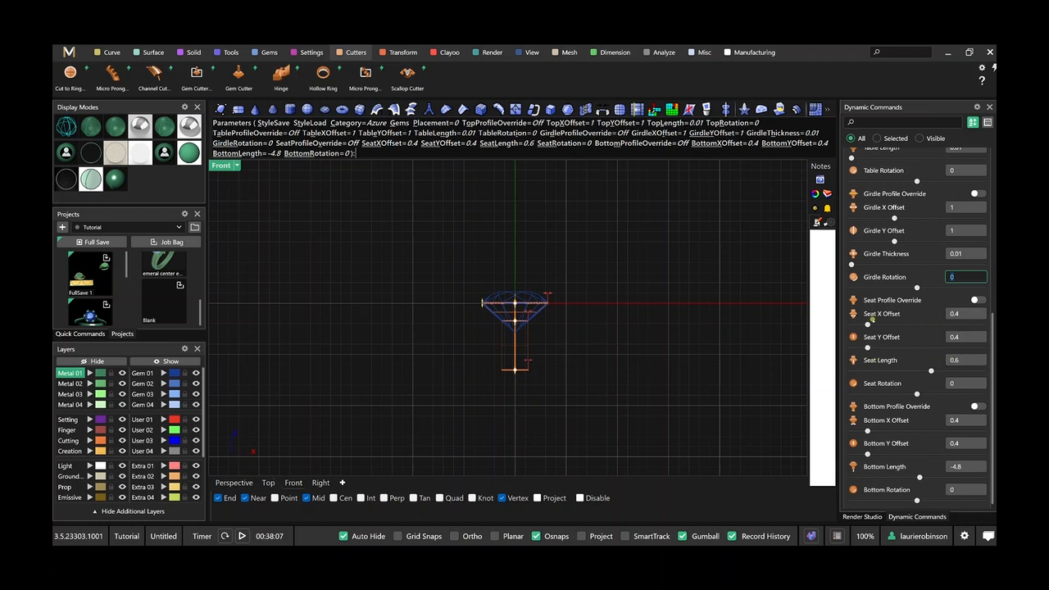
{"action": "left_click", "coordinate": [963, 314]}
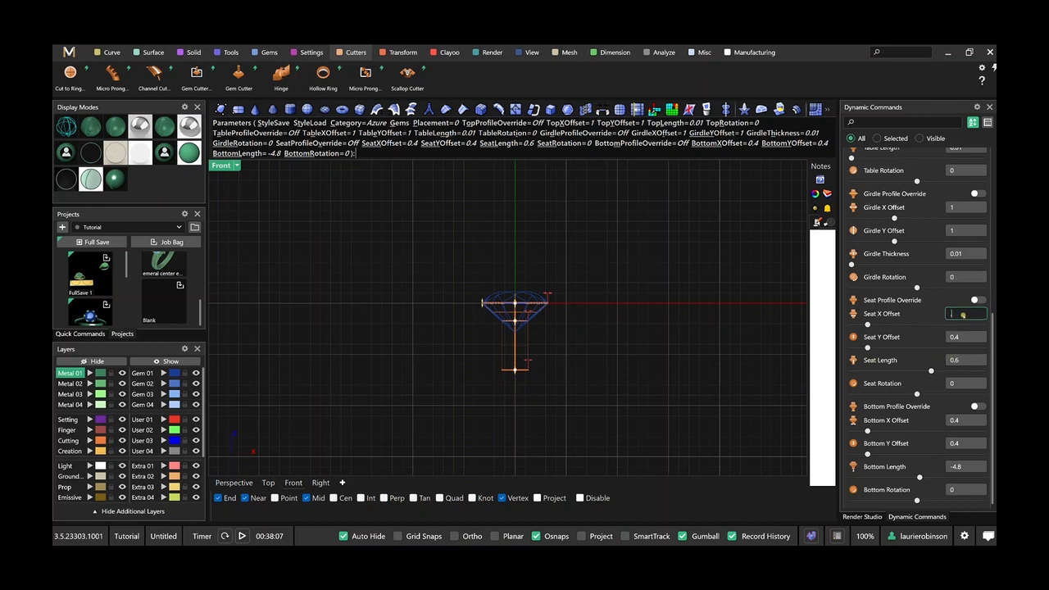
{"action": "type", "text": "0.5"}
{"action": "key", "text": "Tab"}
{"action": "key", "text": "Tab"}
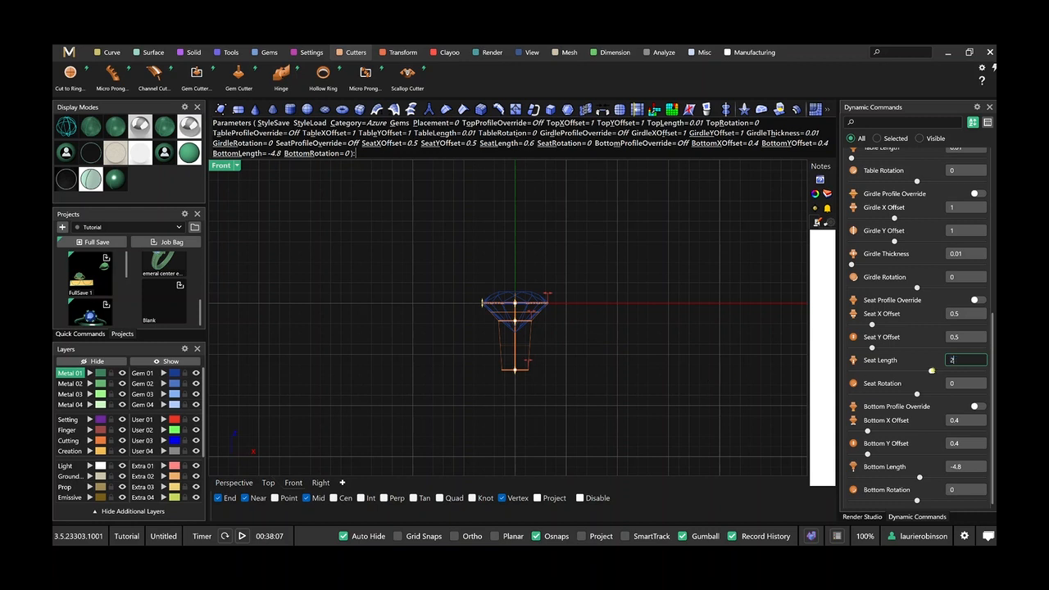
{"action": "key", "text": "Tab"}
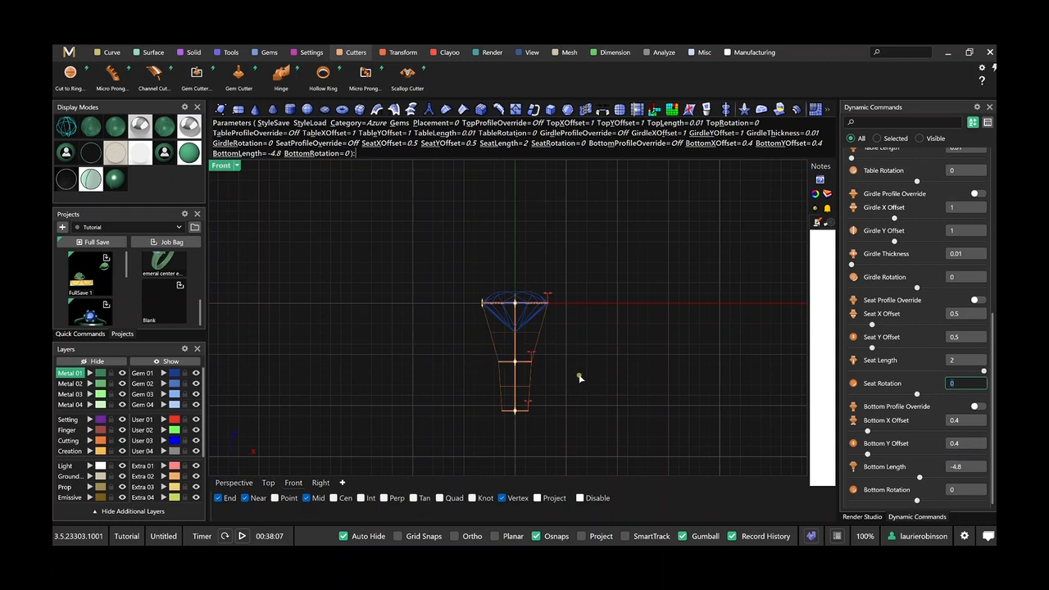
Set the azure cutter's Bottom X Offset, Bottom Y Offset and Bottom Length to 0.
{"action": "left_click", "coordinate": [950, 420]}
{"action": "type", "text": "0"}
{"action": "key", "text": "Tab"}
{"action": "type", "text": "0"}
{"action": "key", "text": "Tab"}
{"action": "type", "text": "0"}
{"action": "key", "text": "Tab"}
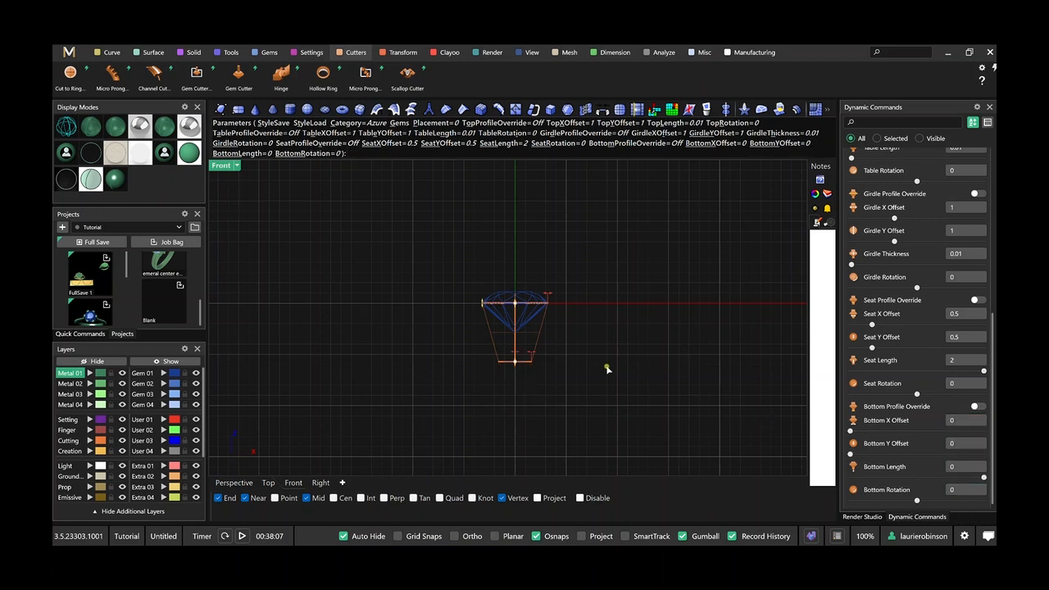
{"action": "scroll", "coordinate": [530, 351], "scroll_direction": "up", "scroll_amount": 3}
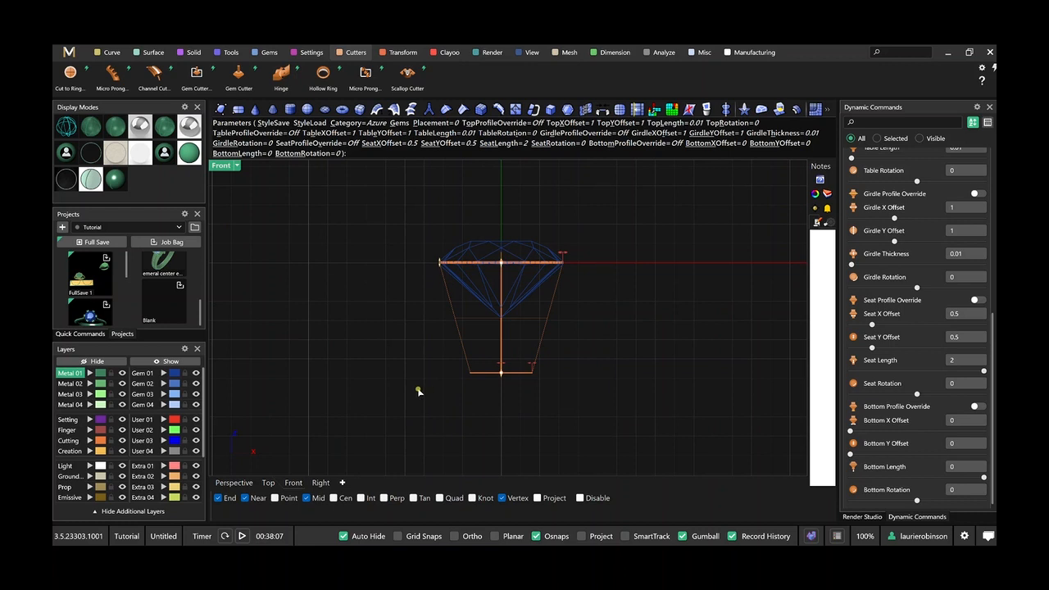
Rename the Gem Cutter dynamic command to Custom Bezel and finish the cutter.
{"action": "scroll", "coordinate": [876, 271], "scroll_direction": "up", "scroll_amount": 5}
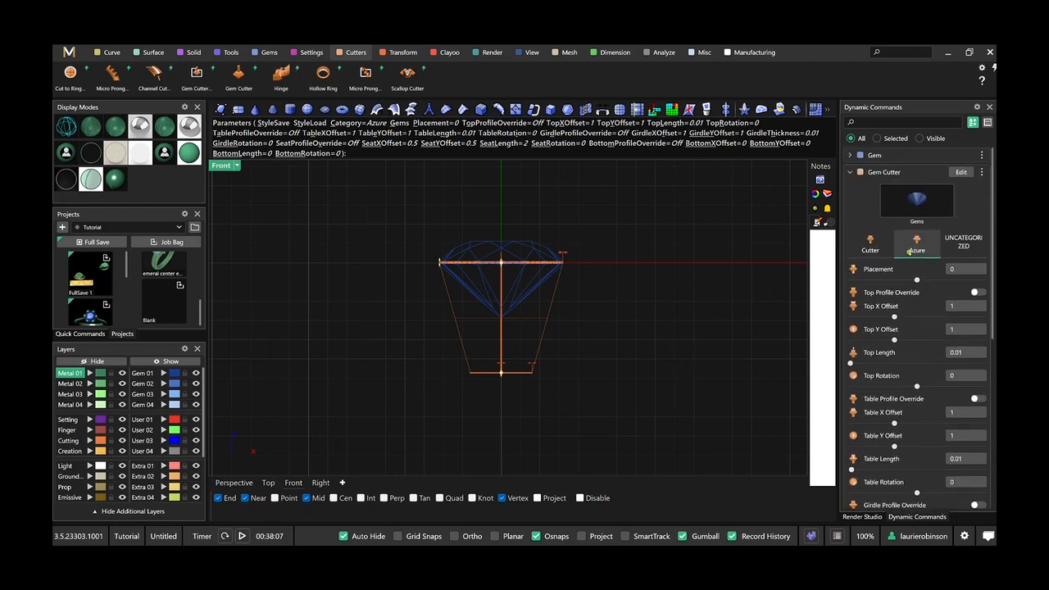
{"action": "right_click", "coordinate": [890, 173]}
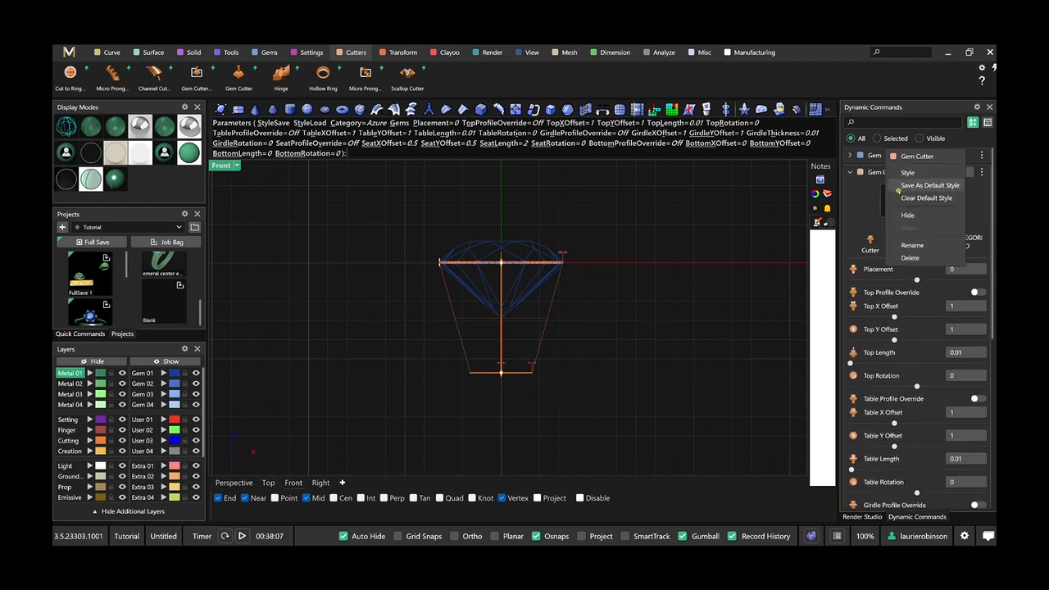
{"action": "left_click", "coordinate": [917, 246]}
{"action": "type", "text": "Cu"}
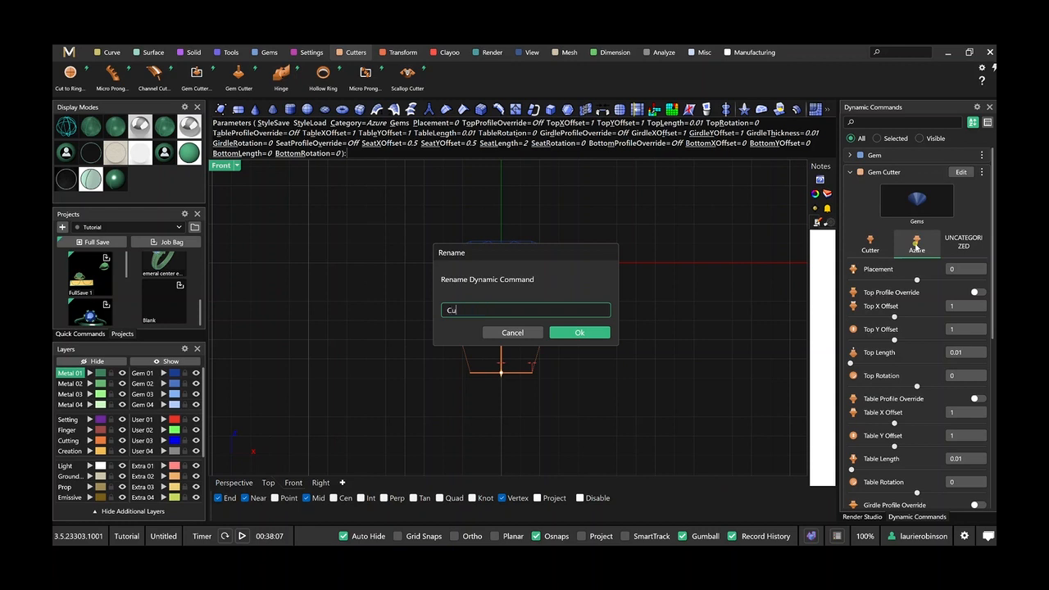
{"action": "type", "text": "stom Bezel"}
{"action": "left_click", "coordinate": [571, 333]}
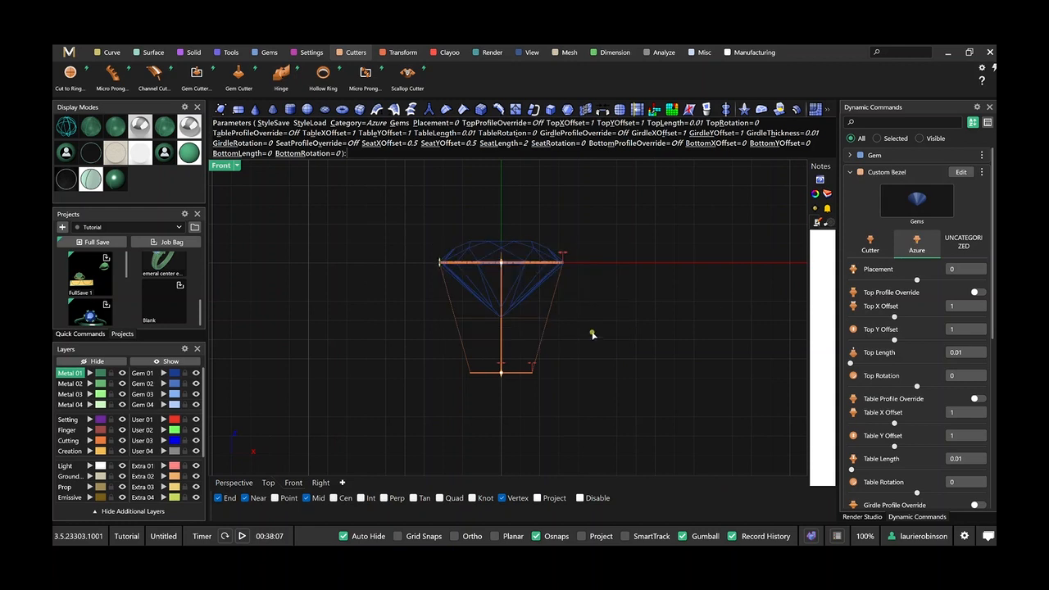
{"action": "key", "text": "Return"}
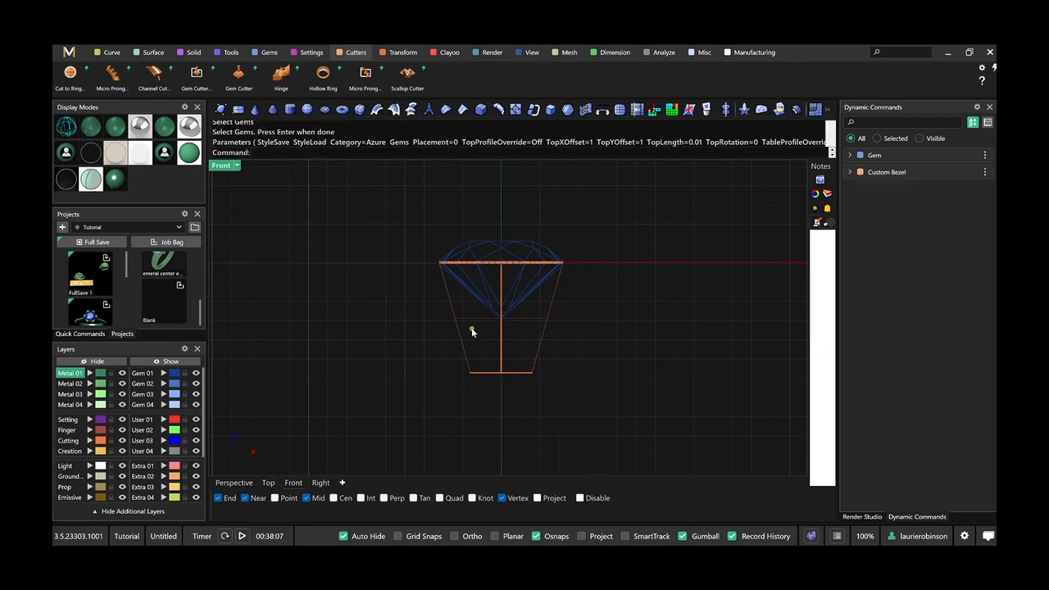
In the Perspective view, move the cutter solid to the Setting layer and delete the diamond.
{"action": "left_click", "coordinate": [235, 482]}
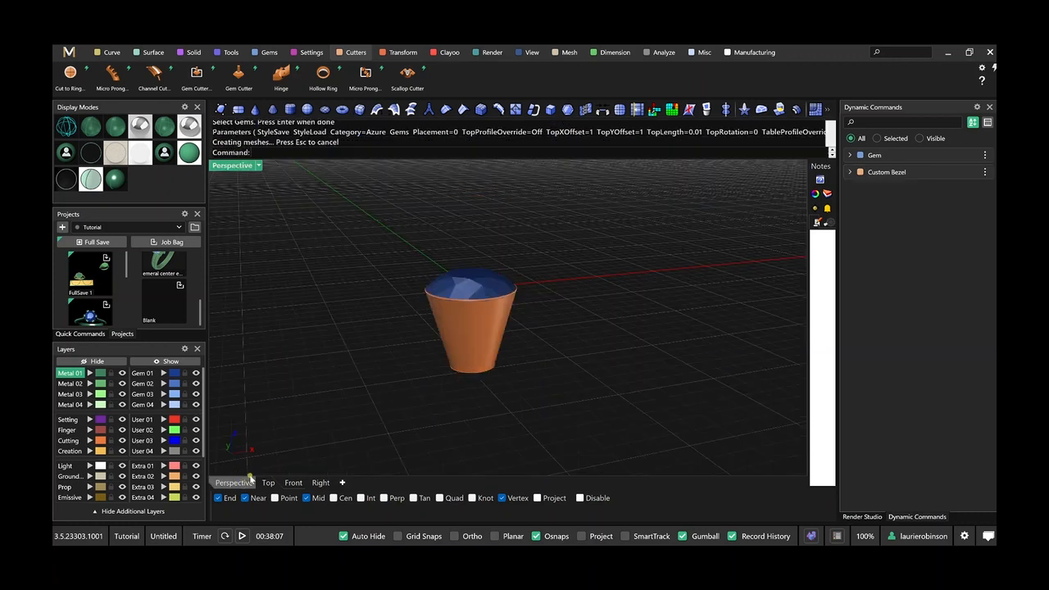
{"action": "right_click_drag", "start_coordinate": [503, 363], "coordinate": [557, 337], "text": "shift"}
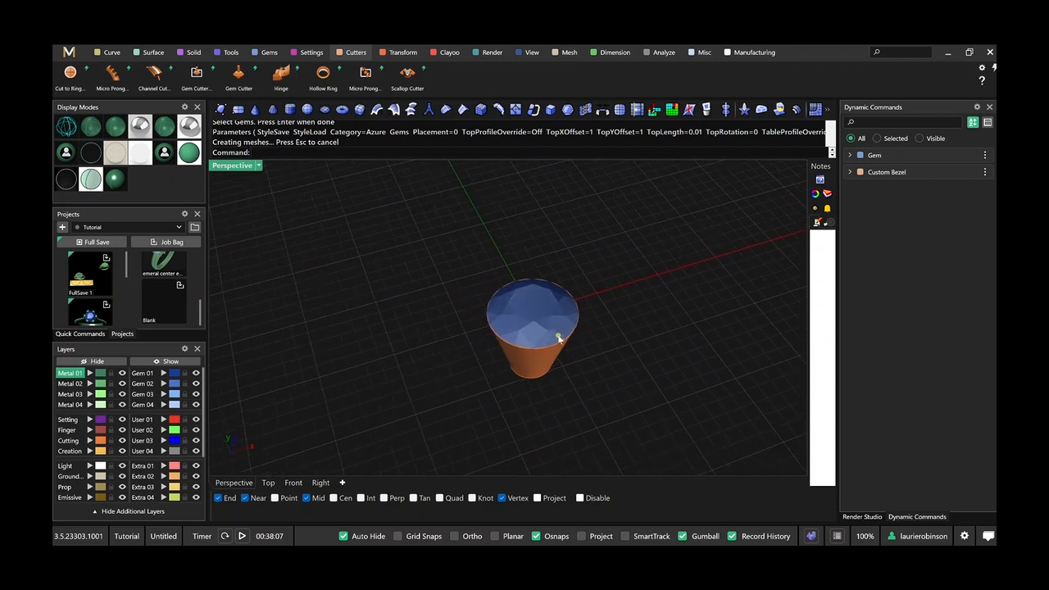
{"action": "left_click", "coordinate": [546, 367]}
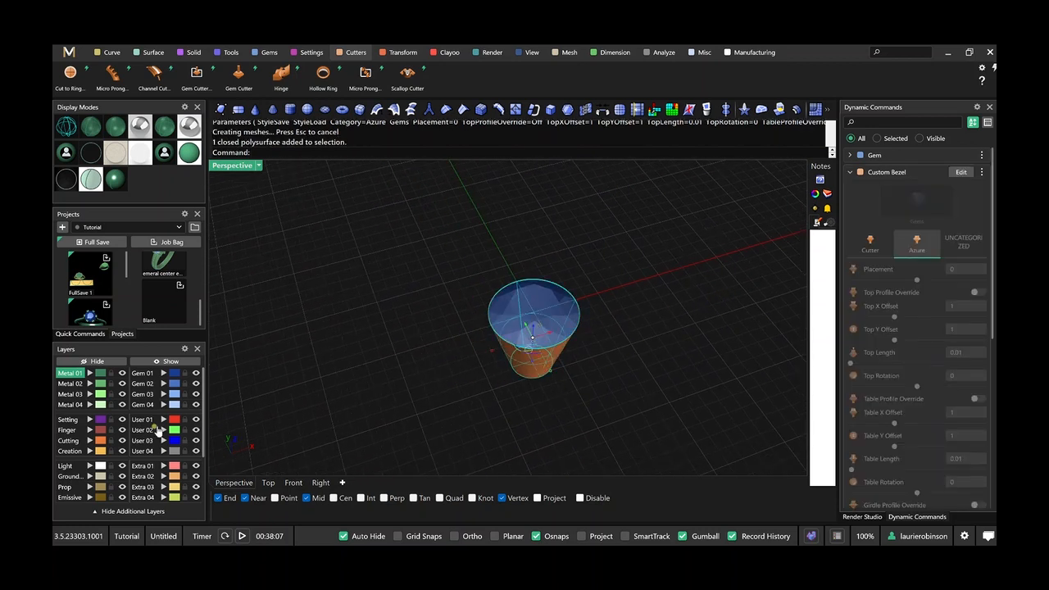
{"action": "left_click", "coordinate": [90, 419]}
{"action": "left_click", "coordinate": [336, 374]}
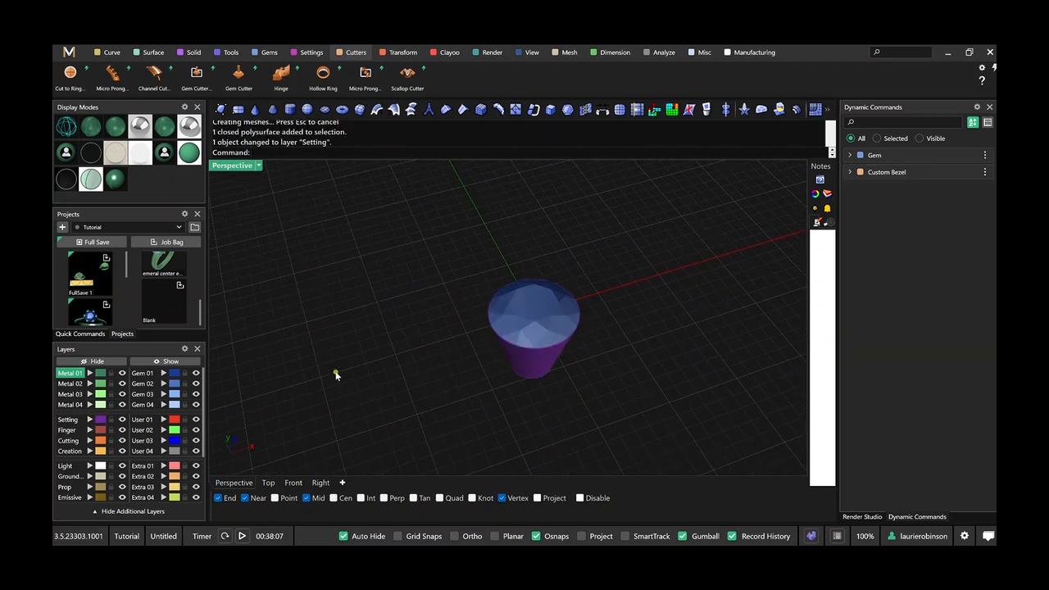
{"action": "left_click", "coordinate": [517, 317]}
{"action": "key", "text": "Delete"}
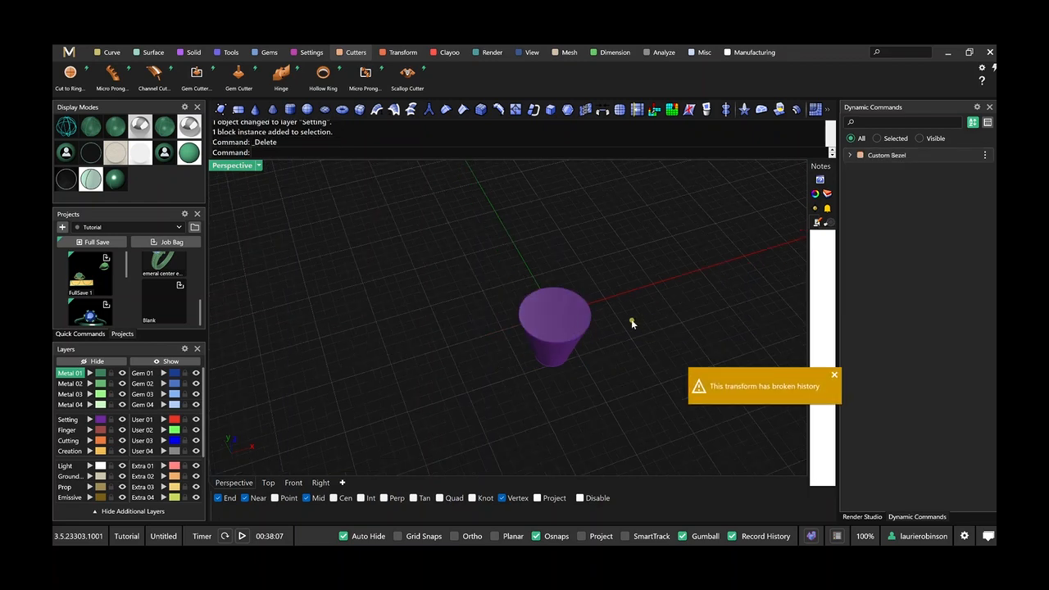
Hide all the ring models beside the custom bezel.
{"action": "scroll", "coordinate": [628, 320], "scroll_direction": "down", "scroll_amount": 3}
{"action": "scroll", "coordinate": [539, 299], "scroll_direction": "down", "scroll_amount": 4}
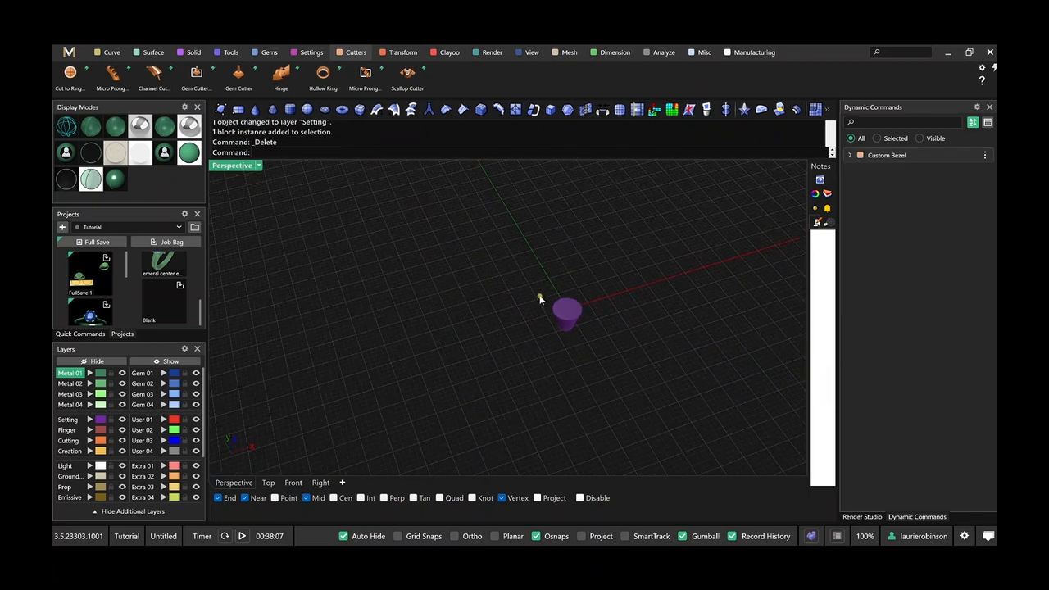
{"action": "right_click_drag", "start_coordinate": [613, 291], "coordinate": [560, 306], "text": "shift"}
{"action": "right_click_drag", "start_coordinate": [648, 295], "coordinate": [559, 305]}
{"action": "scroll", "coordinate": [643, 303], "scroll_direction": "down", "scroll_amount": 2}
{"action": "mouse_move", "coordinate": [908, 161]}
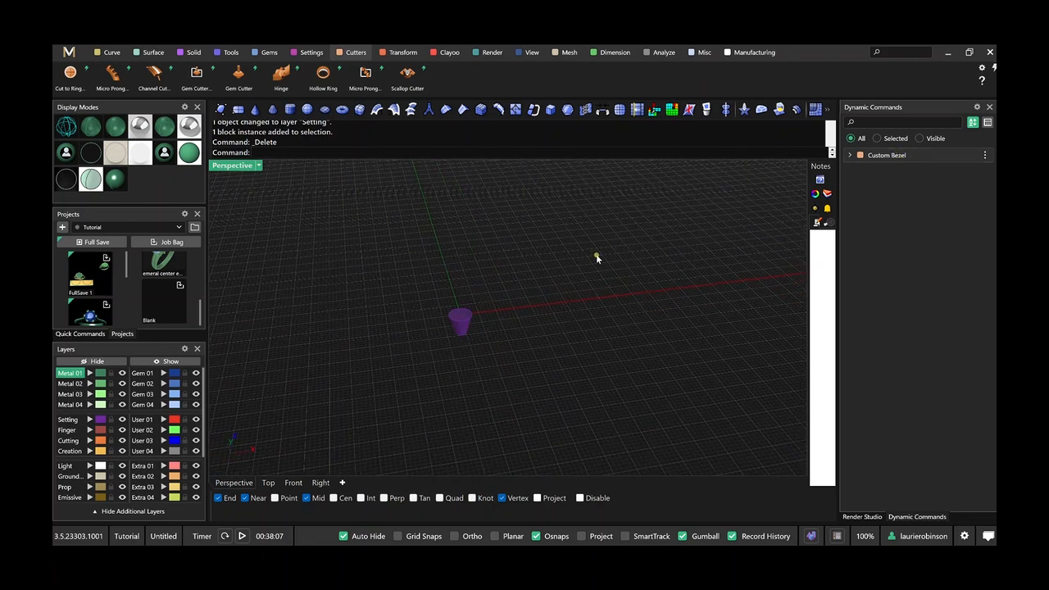
{"action": "scroll", "coordinate": [604, 257], "scroll_direction": "down", "scroll_amount": 3}
{"action": "right_click_drag", "start_coordinate": [631, 271], "coordinate": [468, 310], "text": "shift"}
{"action": "left_click_drag", "start_coordinate": [529, 218], "coordinate": [771, 351]}
{"action": "type", "text": "Hide"}
{"action": "key", "text": "Return"}
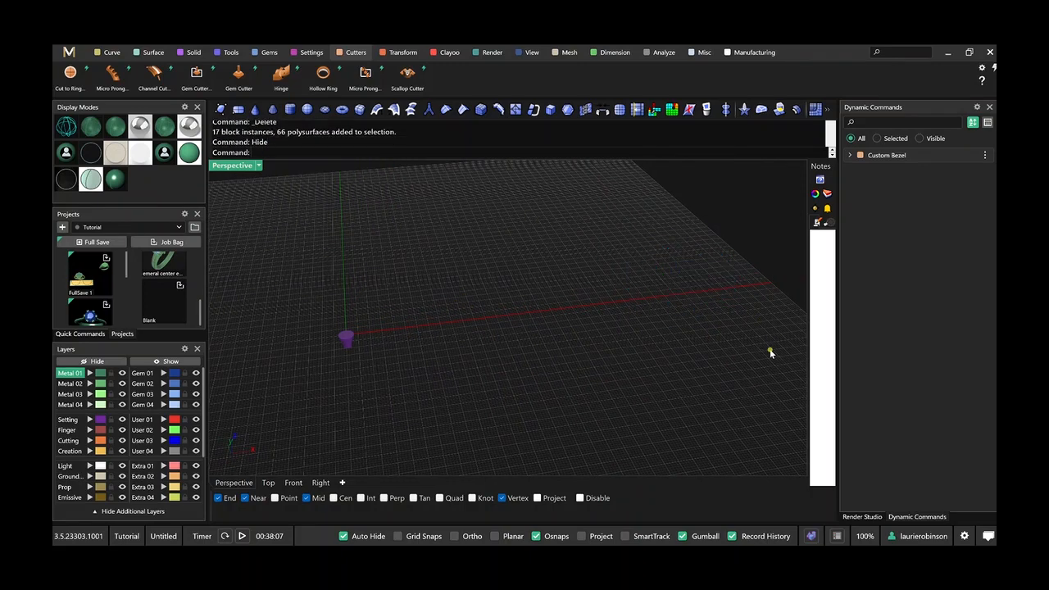
Select the custom bezel and open the Cutters as seats collection in the Content Manager.
{"action": "scroll", "coordinate": [444, 361], "scroll_direction": "up", "scroll_amount": 7}
{"action": "right_click_drag", "start_coordinate": [386, 364], "coordinate": [662, 372], "text": "shift"}
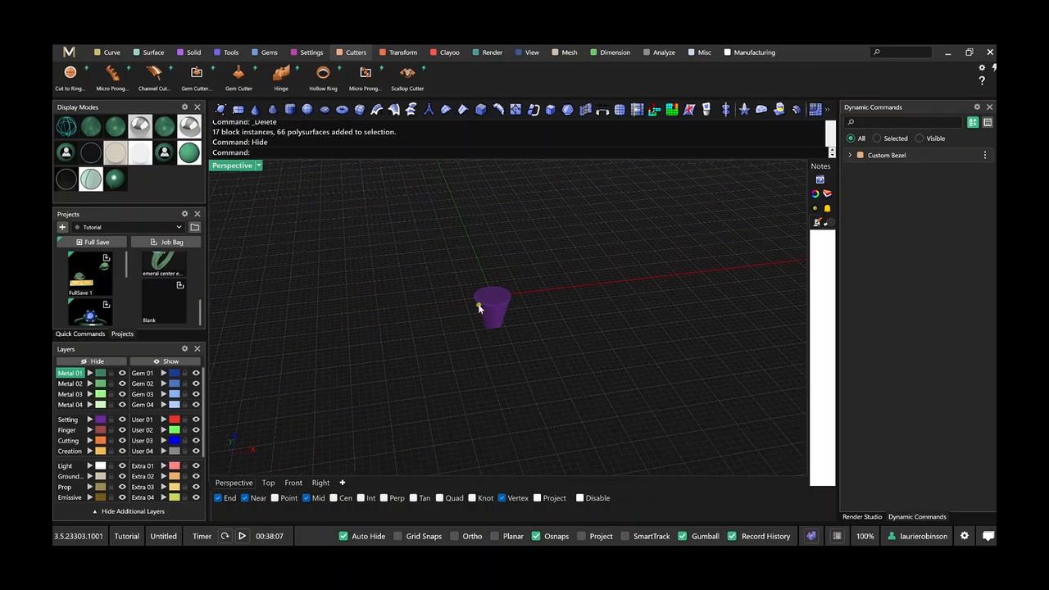
{"action": "left_click", "coordinate": [501, 311]}
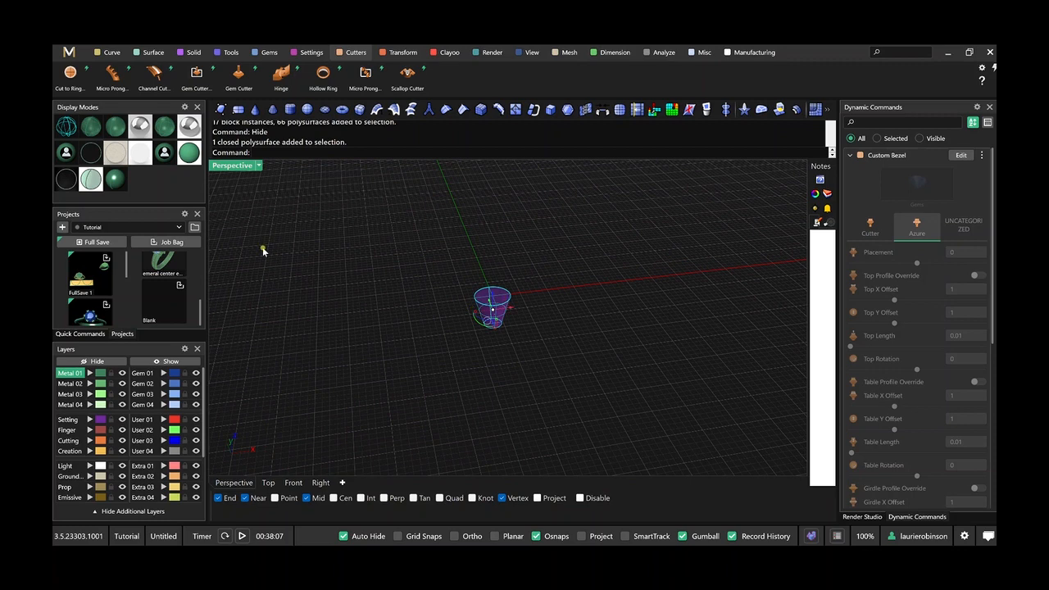
{"action": "left_click", "coordinate": [195, 228]}
{"action": "left_click", "coordinate": [221, 255]}
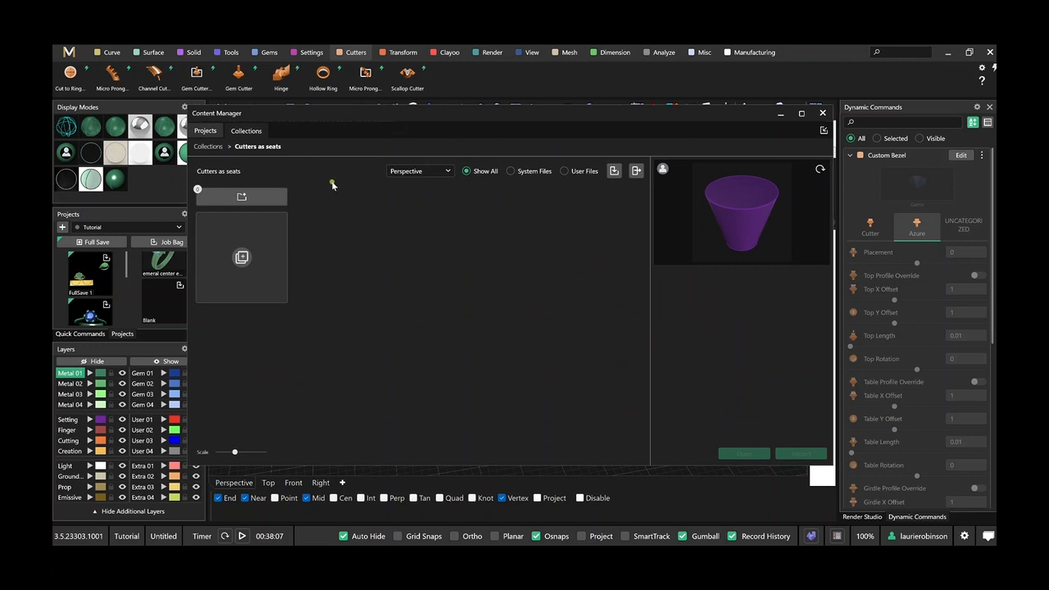
{"action": "left_click_drag", "start_coordinate": [503, 113], "coordinate": [512, 197]}
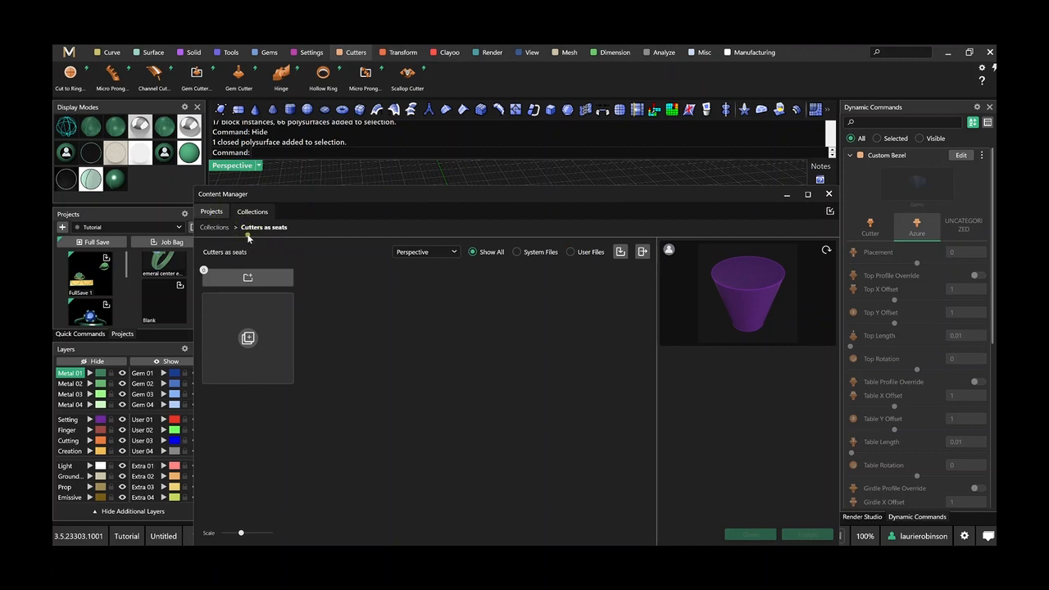
Save the bezel to the Cutters as seats collection as custom bezel and close the Content Manager.
{"action": "left_click", "coordinate": [620, 254]}
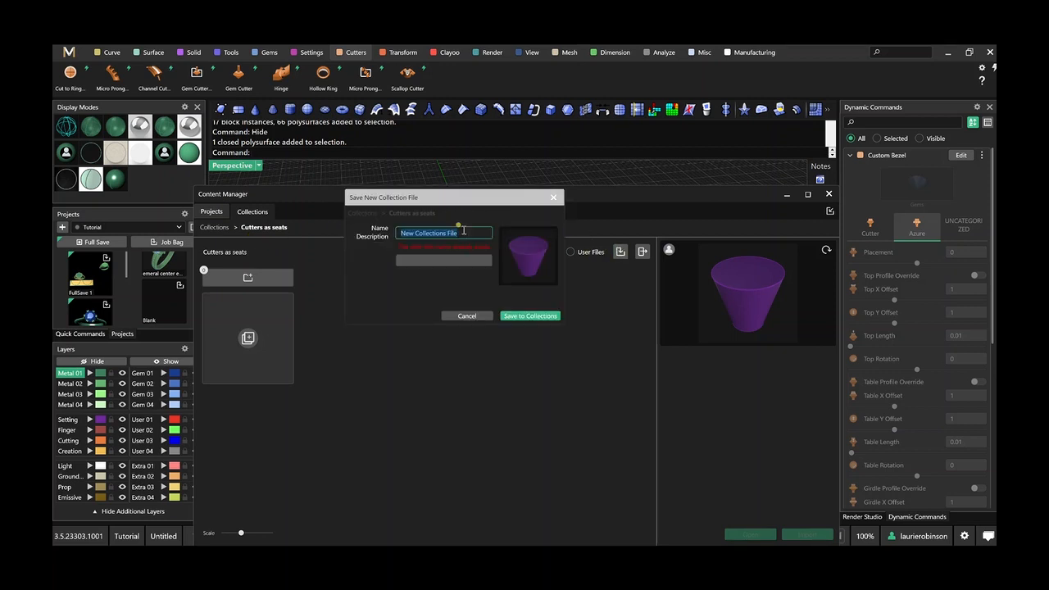
{"action": "type", "text": "custom bezel"}
{"action": "left_click", "coordinate": [517, 318]}
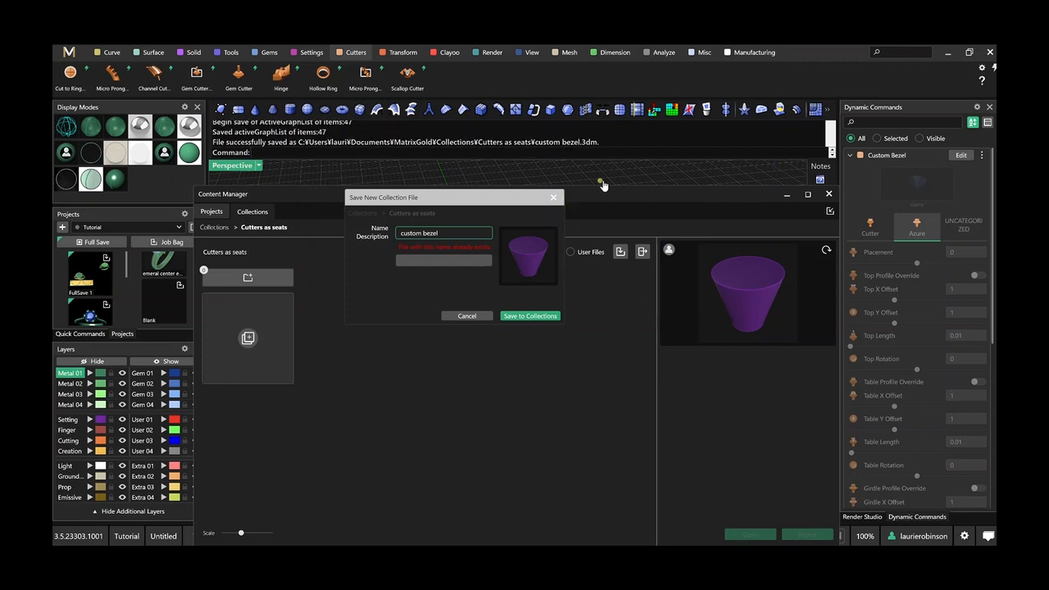
{"action": "left_click", "coordinate": [829, 194]}
Delete the custom bezel at the origin from the scene.
{"action": "left_click", "coordinate": [585, 339]}
{"action": "right_click_drag", "start_coordinate": [534, 357], "coordinate": [506, 304]}
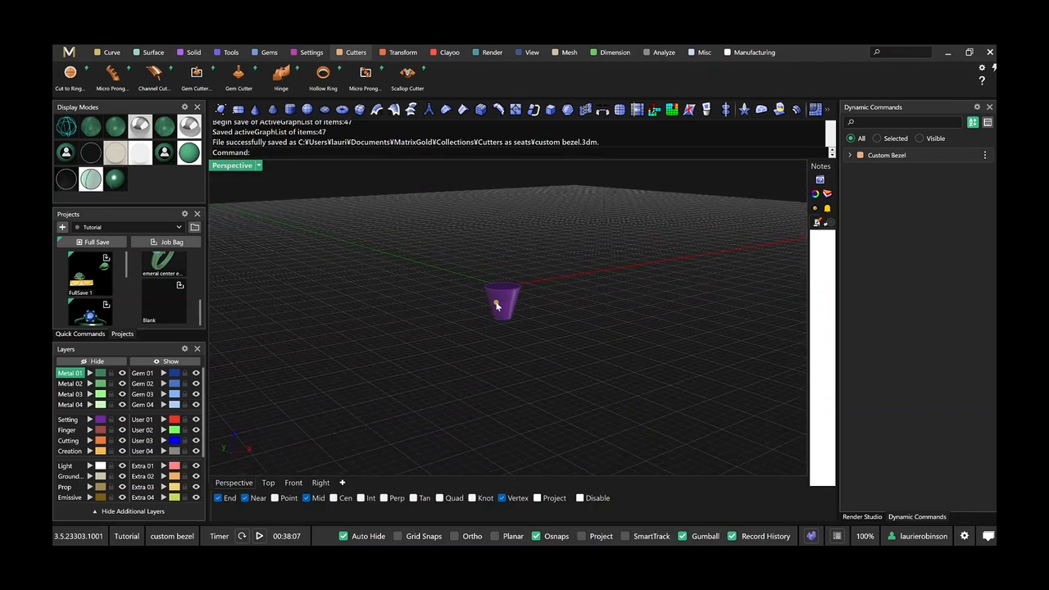
{"action": "left_click", "coordinate": [503, 306]}
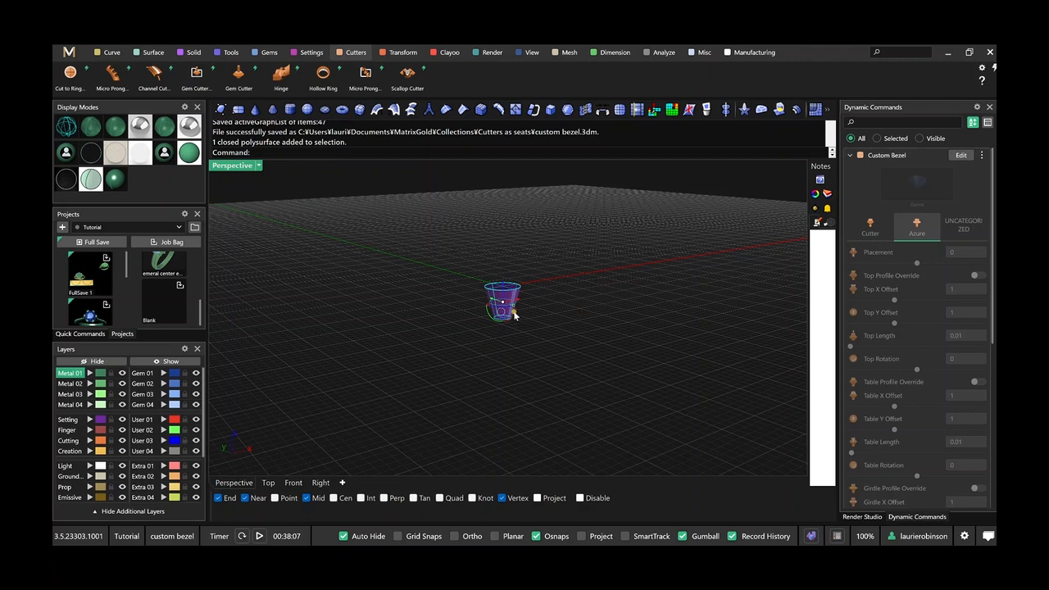
{"action": "key", "text": "Delete"}
Show all the hidden ring models again.
{"action": "right_click_drag", "start_coordinate": [450, 333], "coordinate": [418, 314]}
{"action": "scroll", "coordinate": [418, 314], "scroll_direction": "down", "scroll_amount": 3}
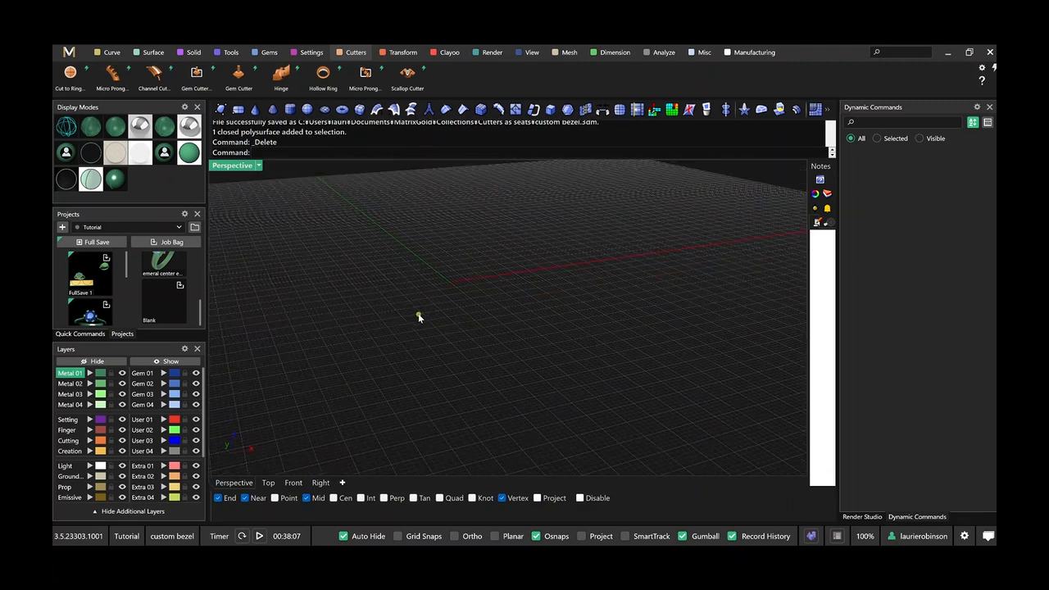
{"action": "type", "text": "Show"}
{"action": "key", "text": "Return"}
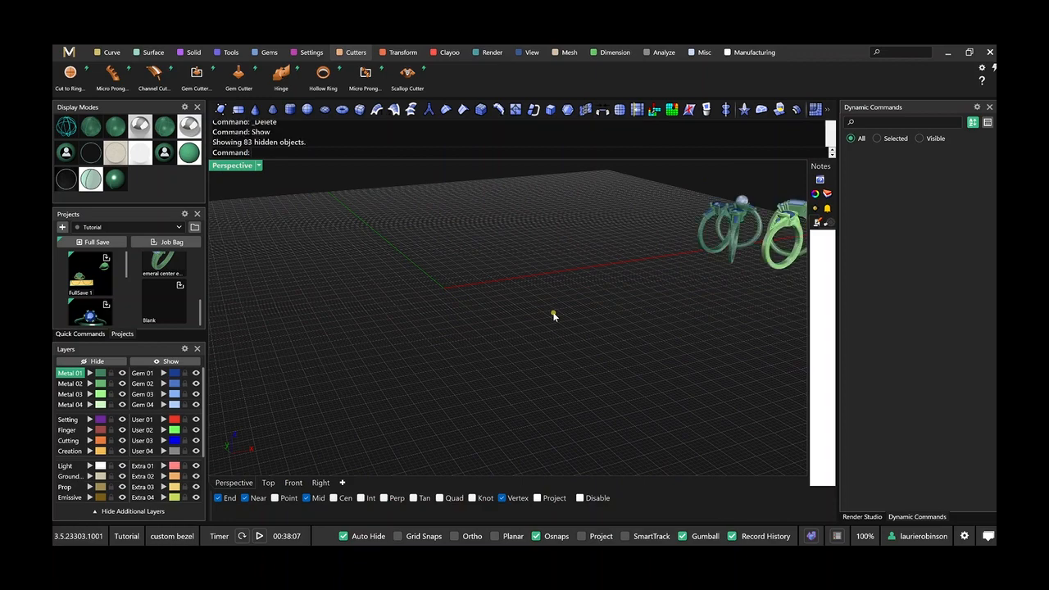
{"action": "right_click_drag", "start_coordinate": [588, 320], "coordinate": [516, 345]}
{"action": "scroll", "coordinate": [481, 233], "scroll_direction": "up", "scroll_amount": 5}
{"action": "mouse_move", "coordinate": [483, 227]}
{"action": "right_mouse_down"}
{"action": "mouse_move", "coordinate": [461, 218]}
{"action": "mouse_move", "coordinate": [468, 228]}
{"action": "right_mouse_up"}
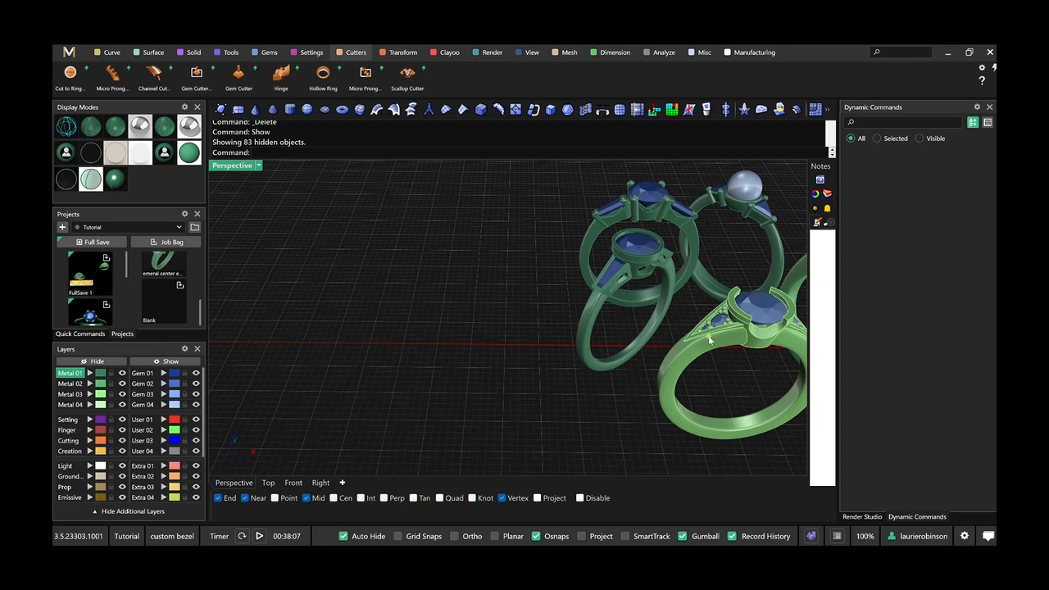
Create a ring rail in US size 7 at the origin, away from the existing ring models.
{"action": "scroll", "coordinate": [537, 267], "scroll_direction": "down", "scroll_amount": 9}
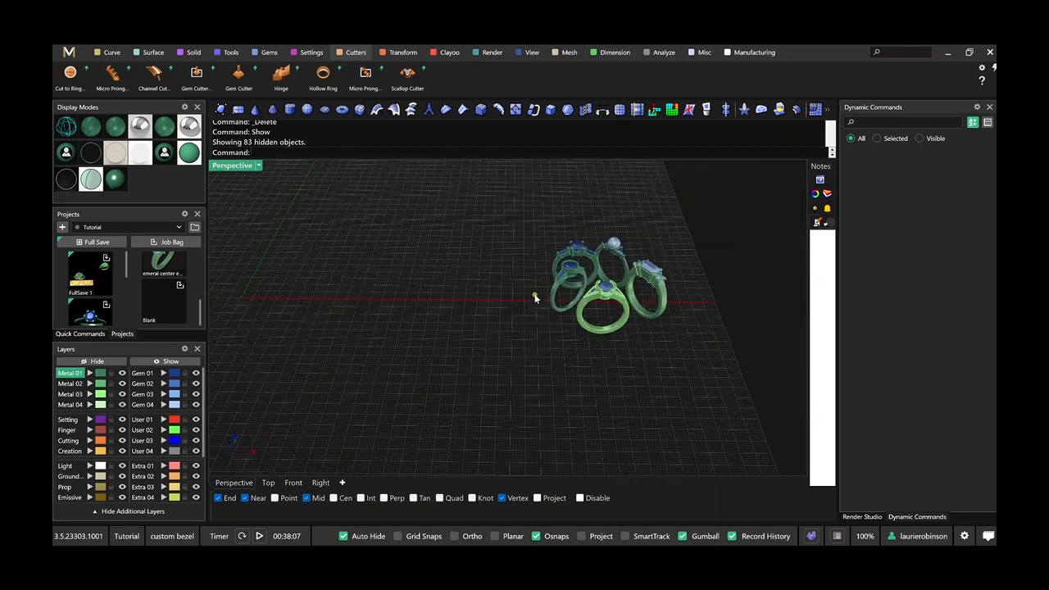
{"action": "right_click_drag", "start_coordinate": [534, 329], "coordinate": [563, 393], "text": "shift"}
{"action": "scroll", "coordinate": [462, 301], "scroll_direction": "up", "scroll_amount": 7}
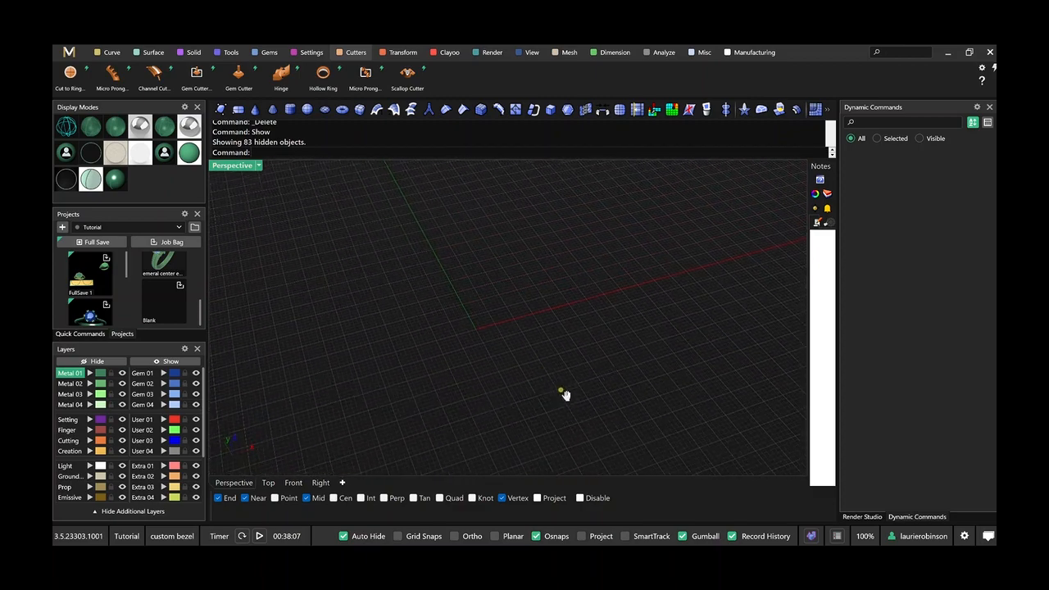
{"action": "left_click", "coordinate": [312, 53]}
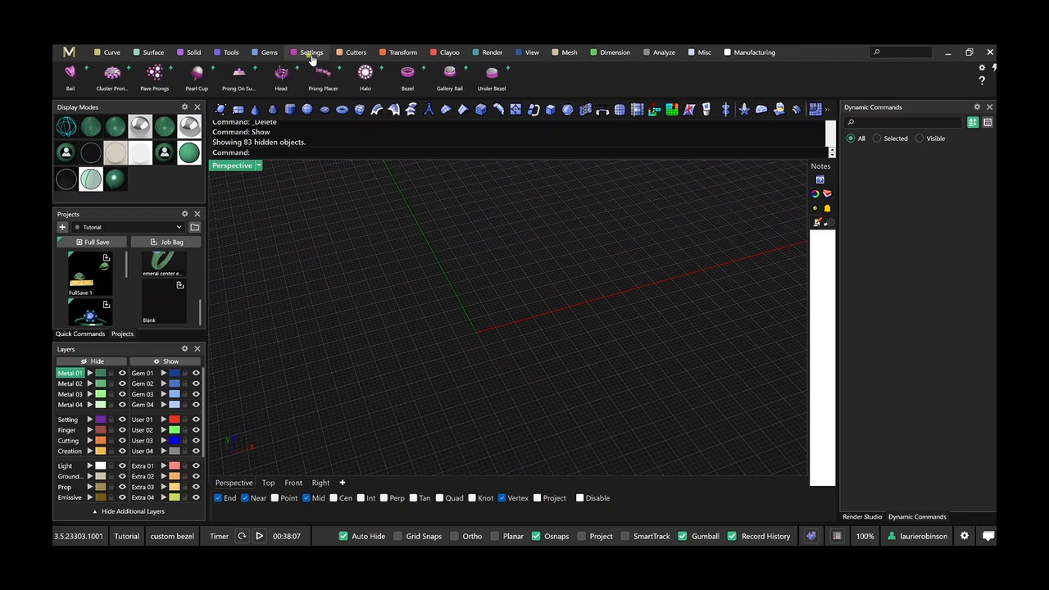
{"action": "left_click", "coordinate": [229, 54]}
{"action": "left_click", "coordinate": [365, 74]}
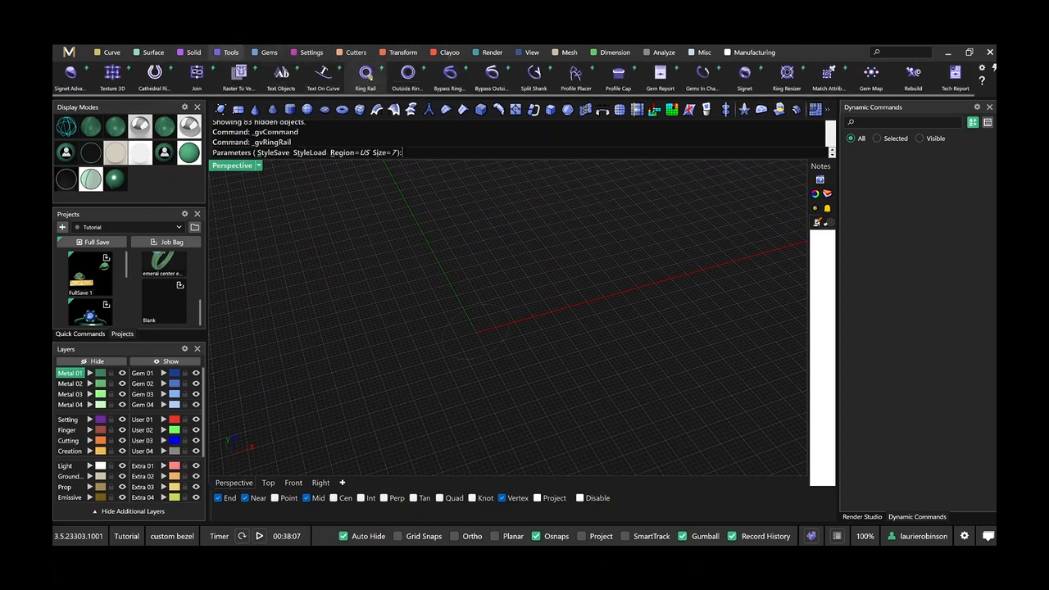
{"action": "right_click_drag", "start_coordinate": [567, 342], "coordinate": [557, 326]}
{"action": "right_click", "coordinate": [557, 326]}
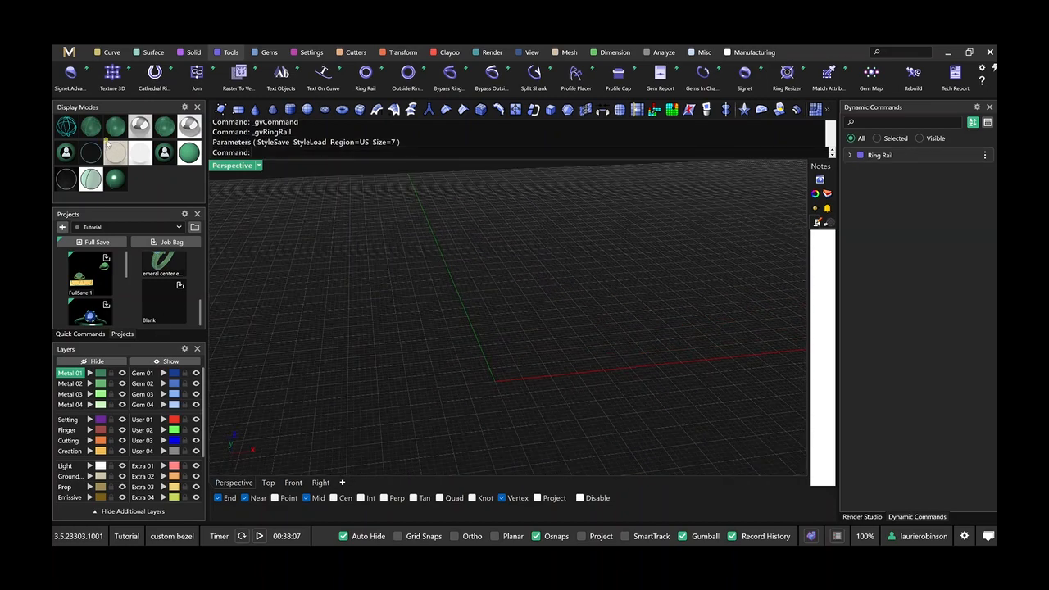
{"action": "right_click_drag", "start_coordinate": [534, 394], "coordinate": [516, 309]}
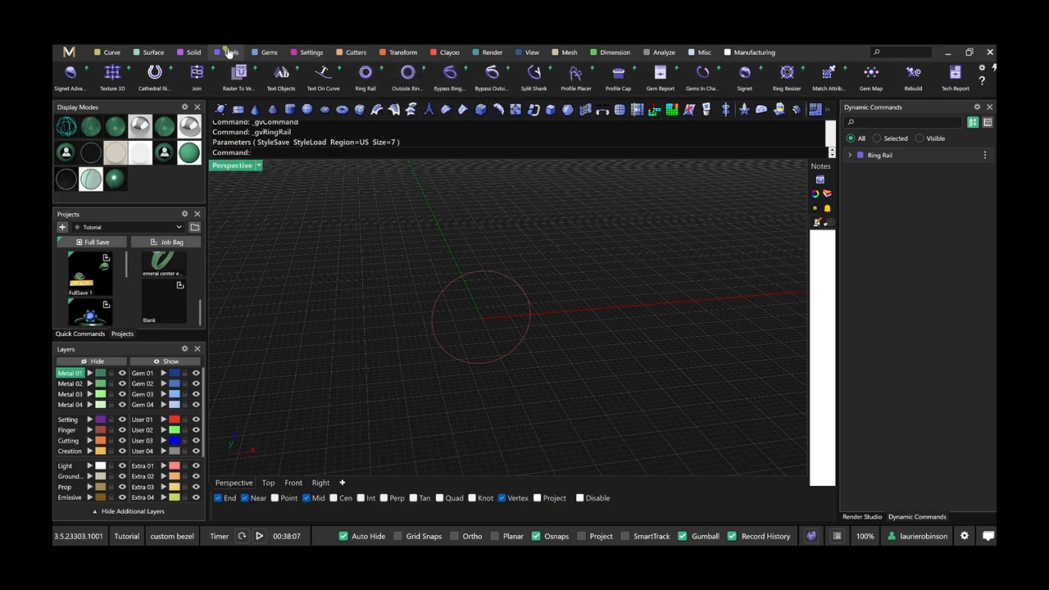
Add a gem on the ring rail with Diamond cut and Pear shape, keeping the default placement values.
{"action": "left_click", "coordinate": [267, 52]}
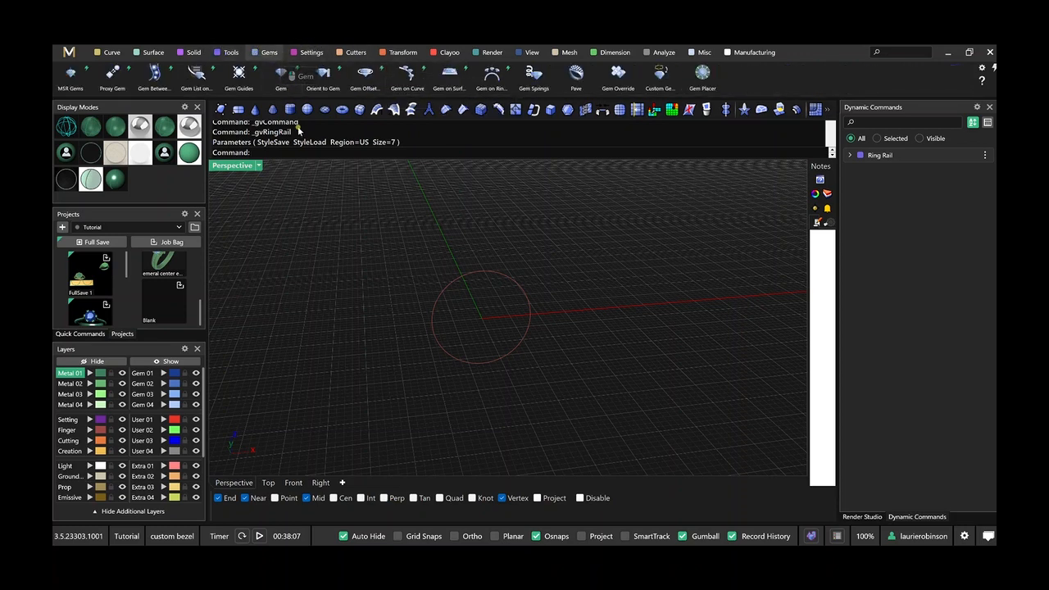
{"action": "left_click", "coordinate": [280, 77]}
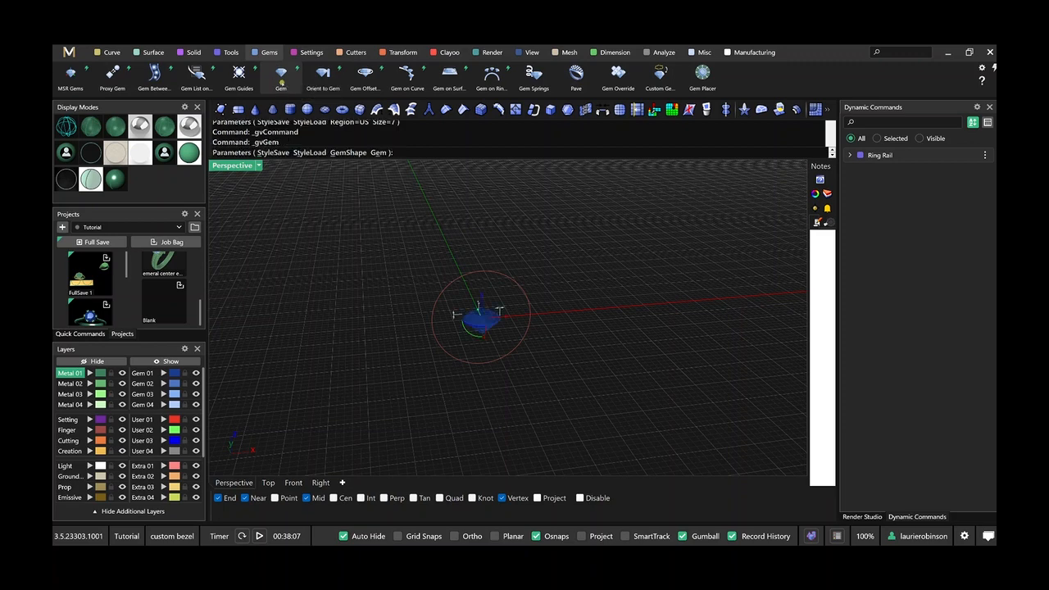
{"action": "key", "text": "Escape"}
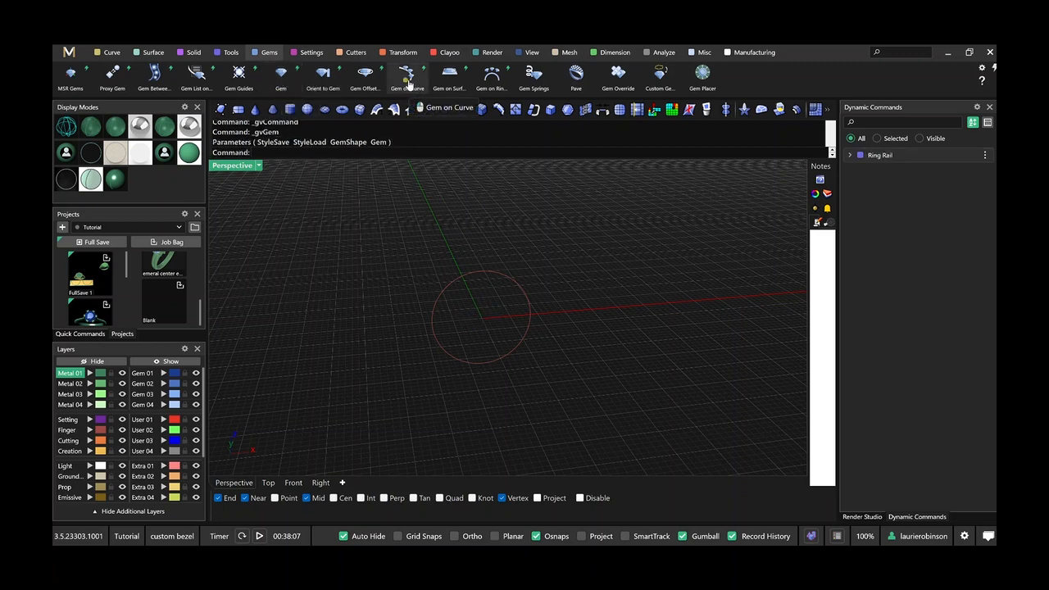
{"action": "left_click", "coordinate": [491, 75]}
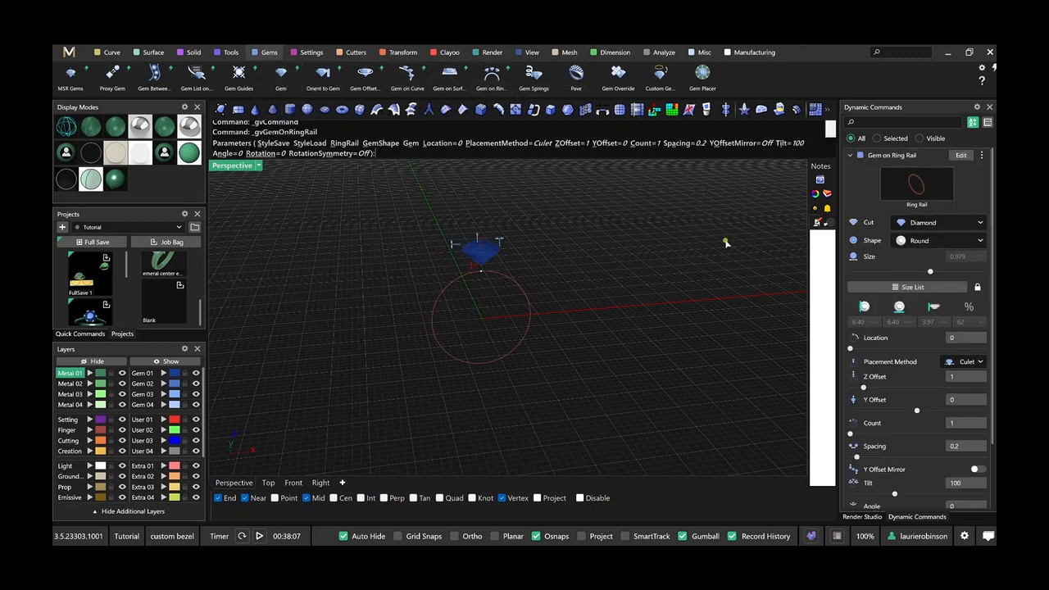
{"action": "right_click_drag", "start_coordinate": [543, 255], "coordinate": [544, 251]}
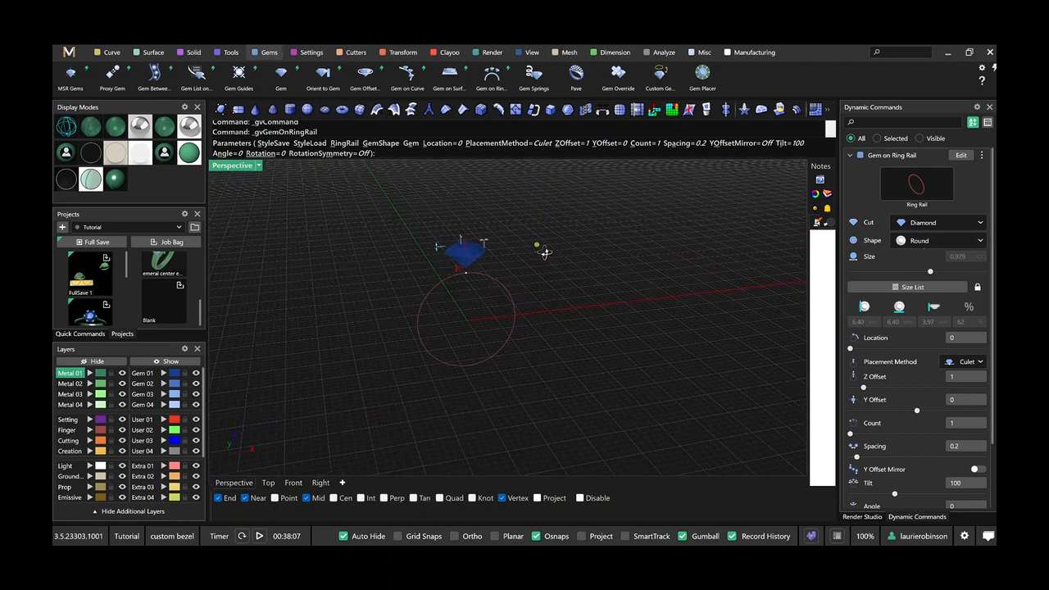
{"action": "left_click", "coordinate": [918, 244]}
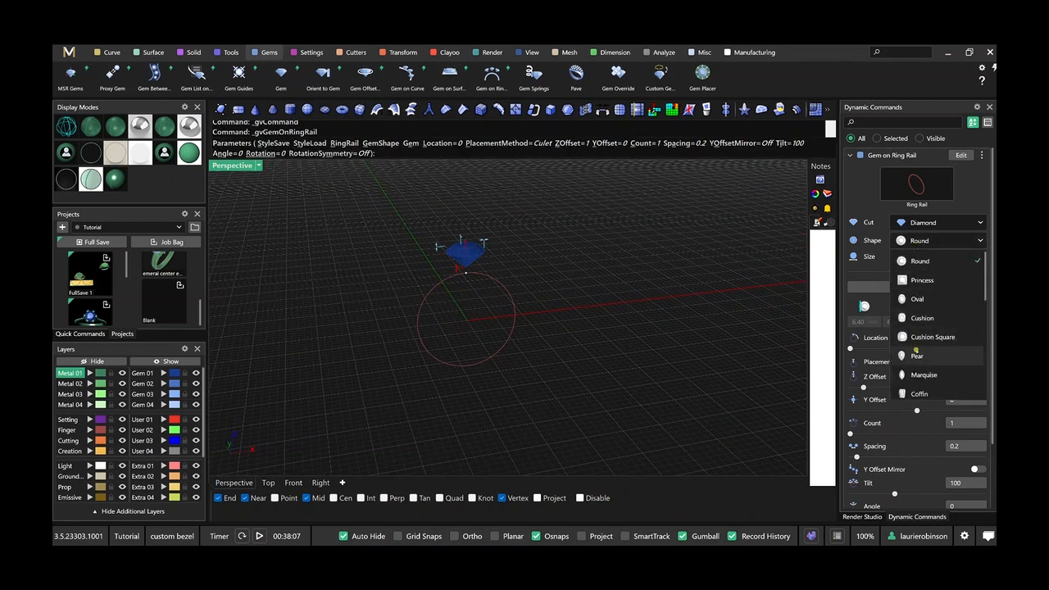
{"action": "left_click", "coordinate": [916, 354]}
{"action": "scroll", "coordinate": [593, 303], "scroll_direction": "down", "scroll_amount": 3}
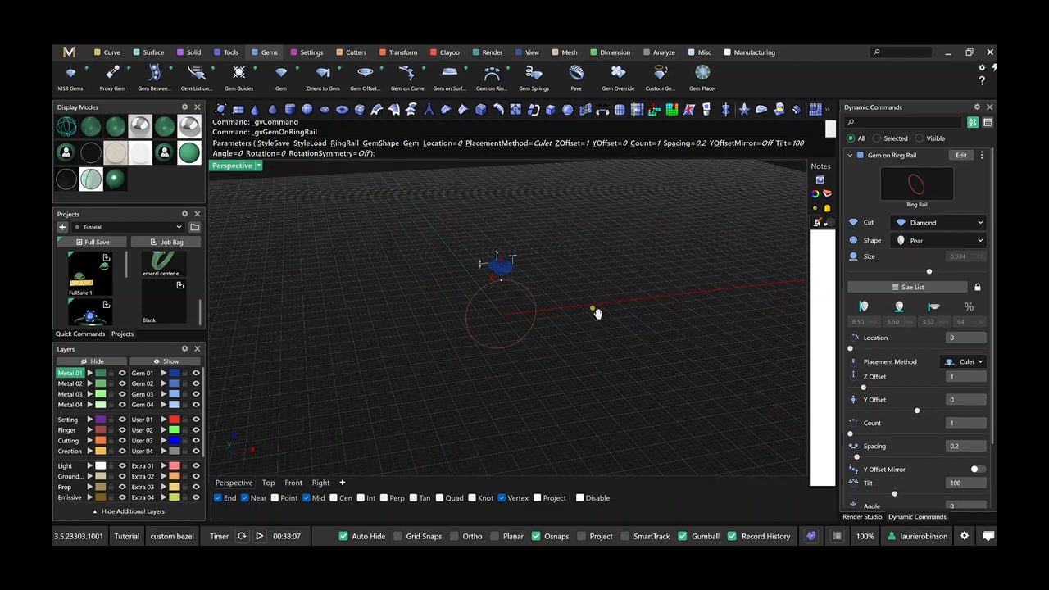
{"action": "right_click_drag", "start_coordinate": [595, 312], "coordinate": [613, 362]}
{"action": "scroll", "coordinate": [612, 303], "scroll_direction": "down", "scroll_amount": 3}
{"action": "right_click_drag", "start_coordinate": [574, 331], "coordinate": [544, 203], "text": "shift"}
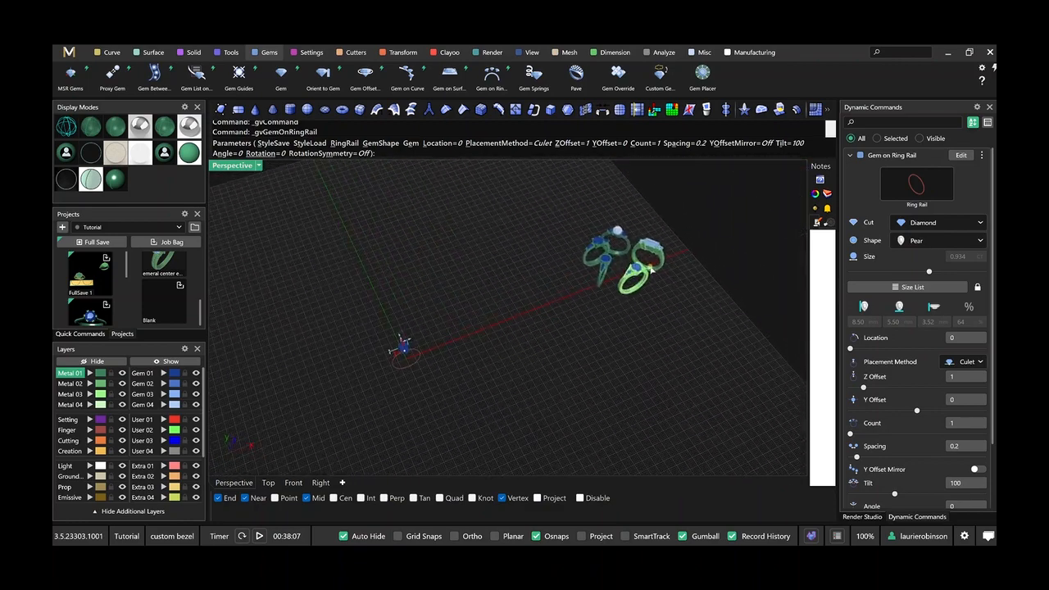
{"action": "right_click", "coordinate": [557, 370]}
Select all the existing ring models and hide them, keeping the pear gem and ring rail in the scene.
{"action": "key", "text": "ctrl+a"}
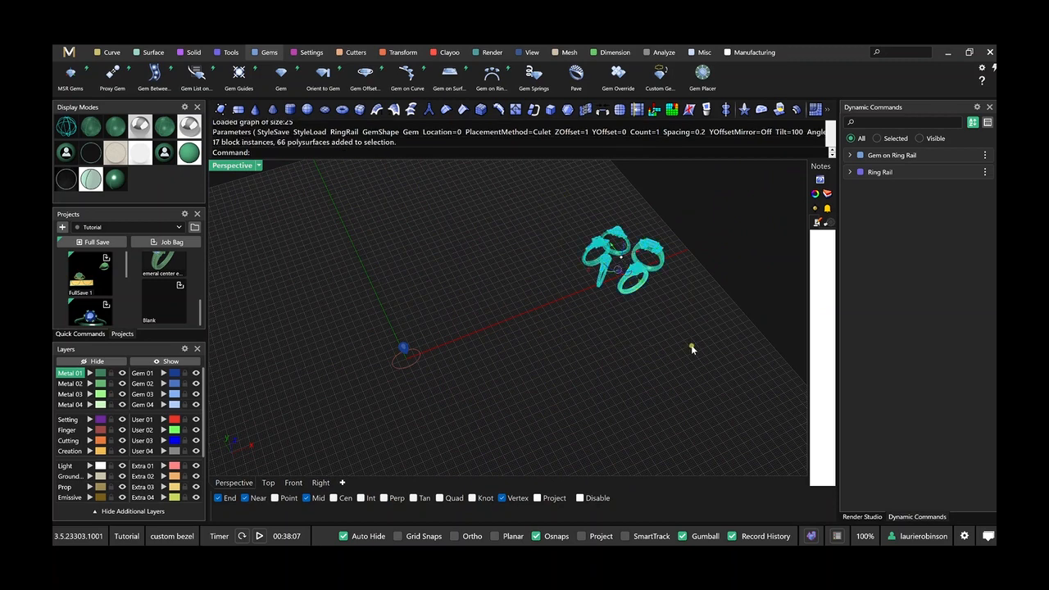
{"action": "key", "text": "ctrl+h"}
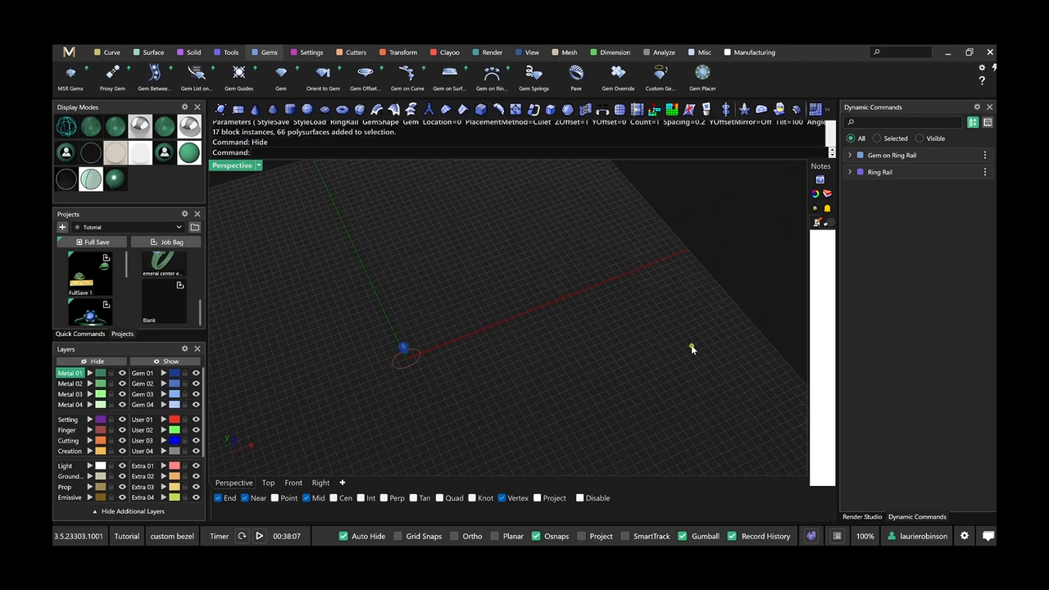
{"action": "scroll", "coordinate": [487, 335], "scroll_direction": "up", "scroll_amount": 4}
{"action": "right_click_drag", "start_coordinate": [447, 354], "coordinate": [597, 303]}
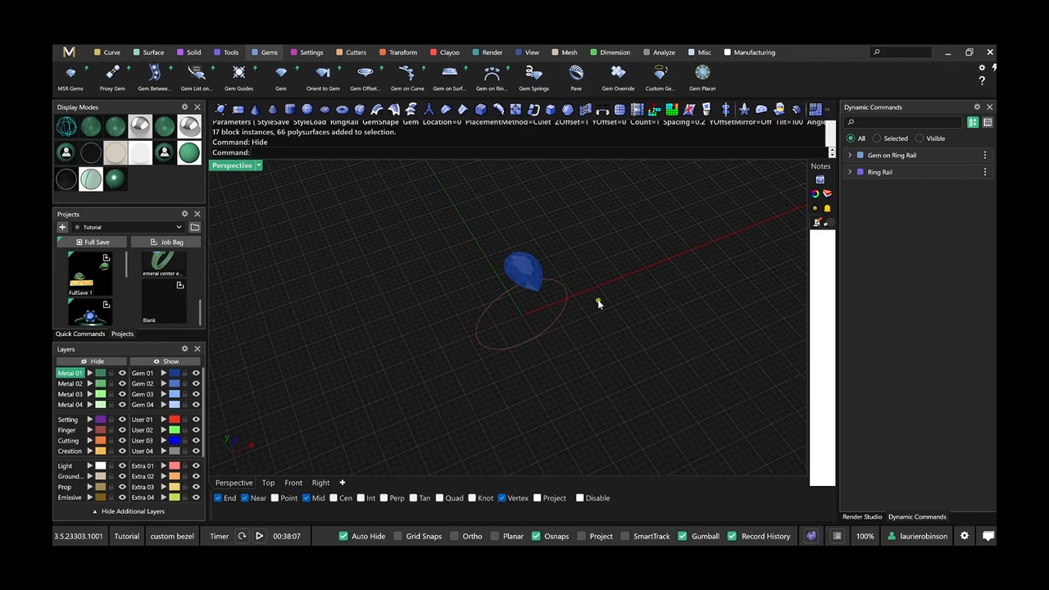
Edit the pear gem on the ring rail and set its rotation to 180 degrees.
{"action": "left_click", "coordinate": [964, 155]}
{"action": "scroll", "coordinate": [918, 436], "scroll_direction": "down", "scroll_amount": 2}
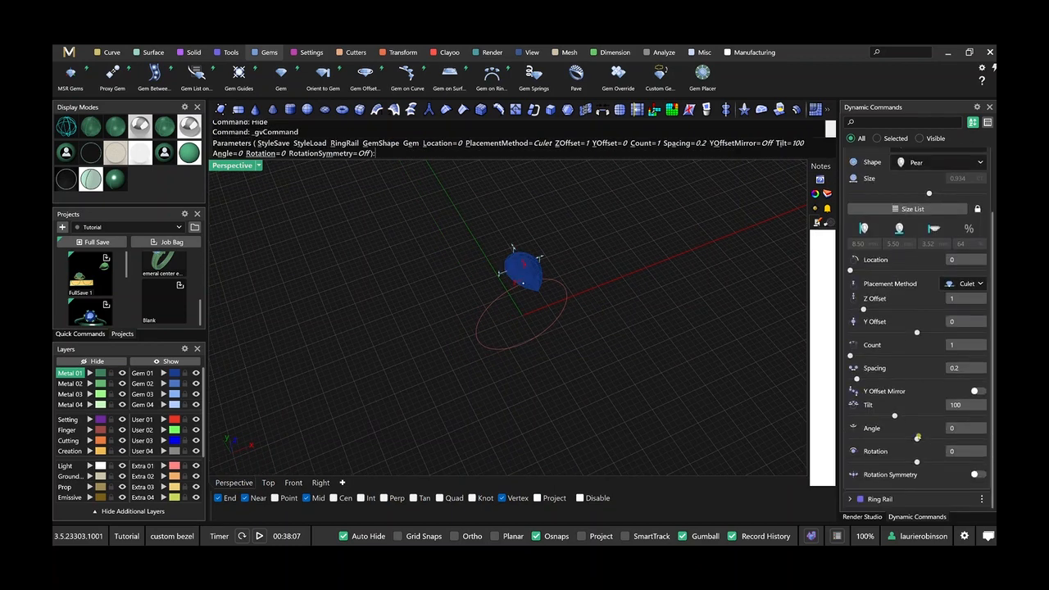
{"action": "left_click", "coordinate": [958, 451]}
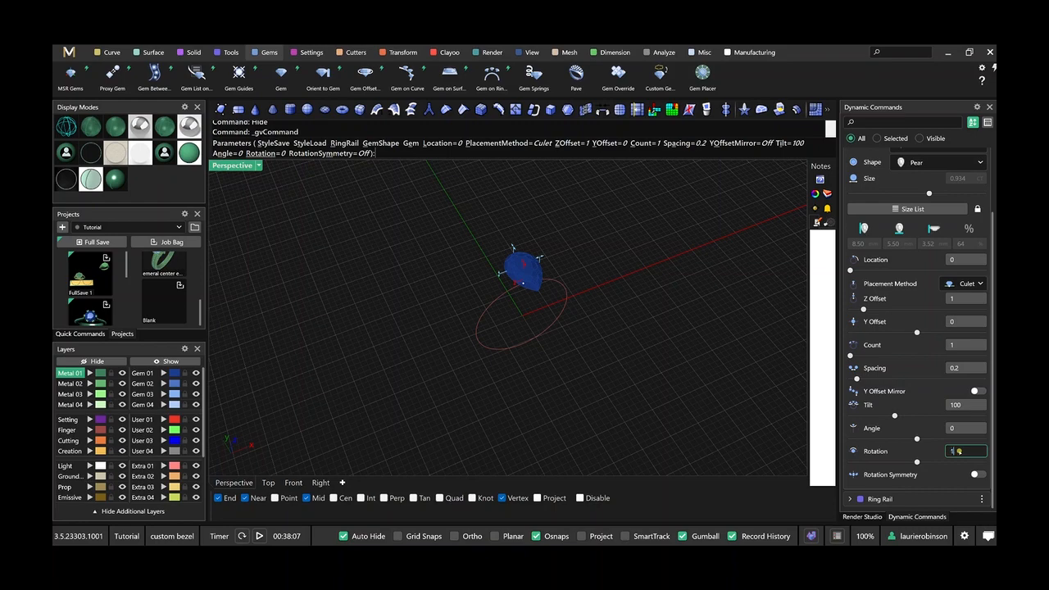
{"action": "type", "text": "180"}
{"action": "key", "text": "Return"}
{"action": "right_click_drag", "start_coordinate": [596, 344], "coordinate": [555, 372], "text": "shift"}
{"action": "right_click_drag", "start_coordinate": [634, 285], "coordinate": [596, 295]}
{"action": "right_click_drag", "start_coordinate": [536, 354], "coordinate": [534, 269], "text": "shift"}
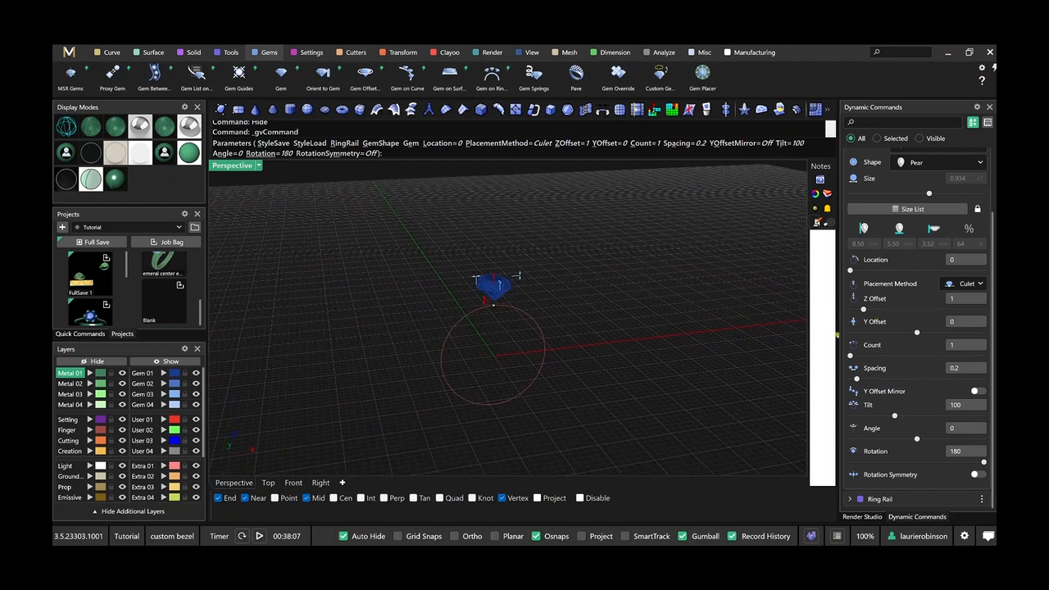
Rename the pear gem's dynamic command to Gem on Ring Rail - center and finish editing it.
{"action": "scroll", "coordinate": [923, 326], "scroll_direction": "up", "scroll_amount": 3}
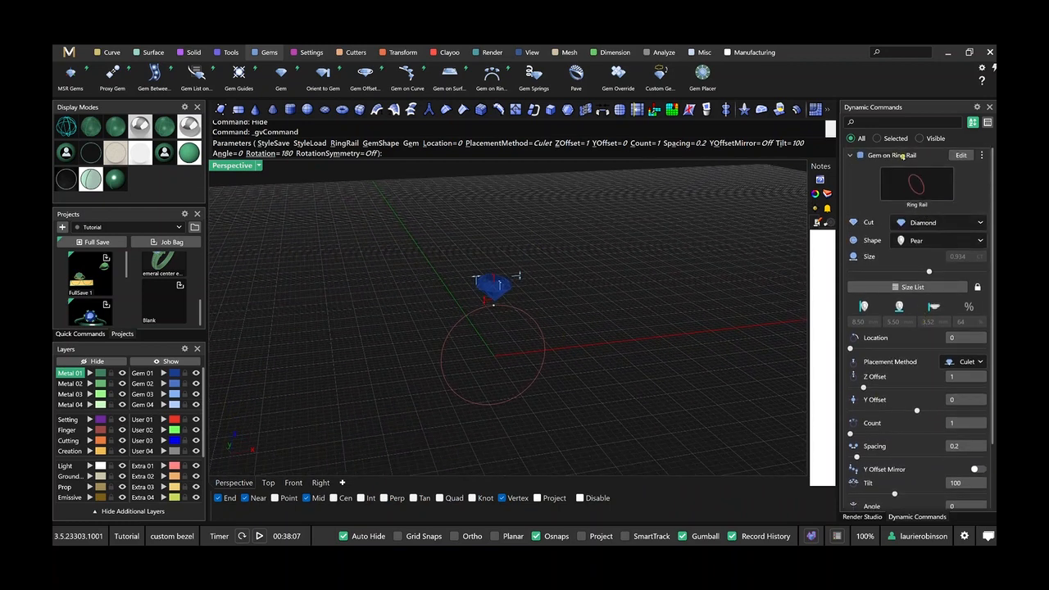
{"action": "right_click", "coordinate": [901, 157]}
{"action": "left_click", "coordinate": [923, 228]}
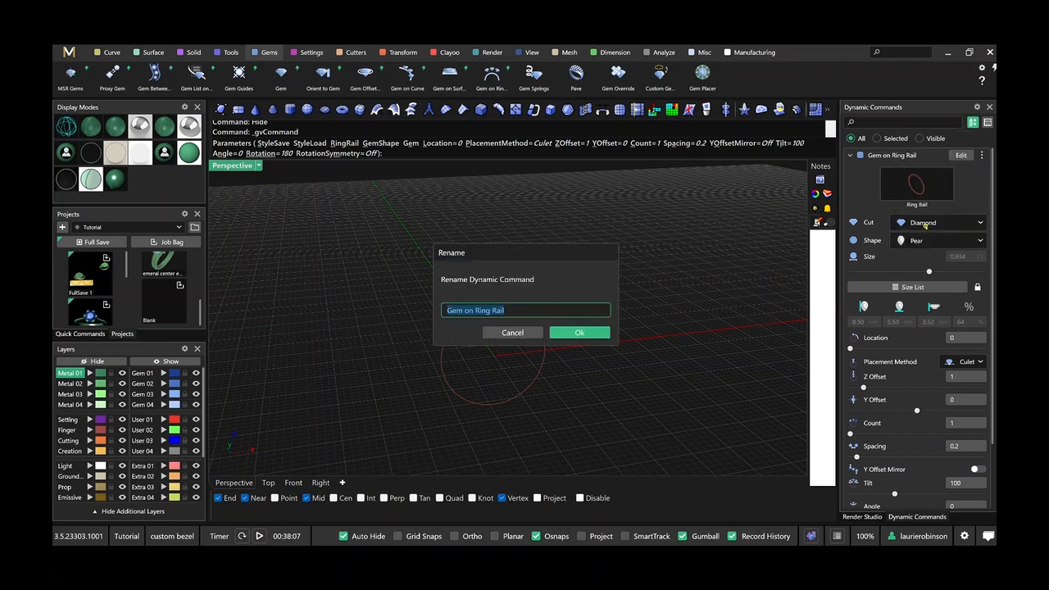
{"action": "key", "text": "End"}
{"action": "type", "text": "- center"}
{"action": "key", "text": "Return"}
{"action": "right_click", "coordinate": [647, 285]}
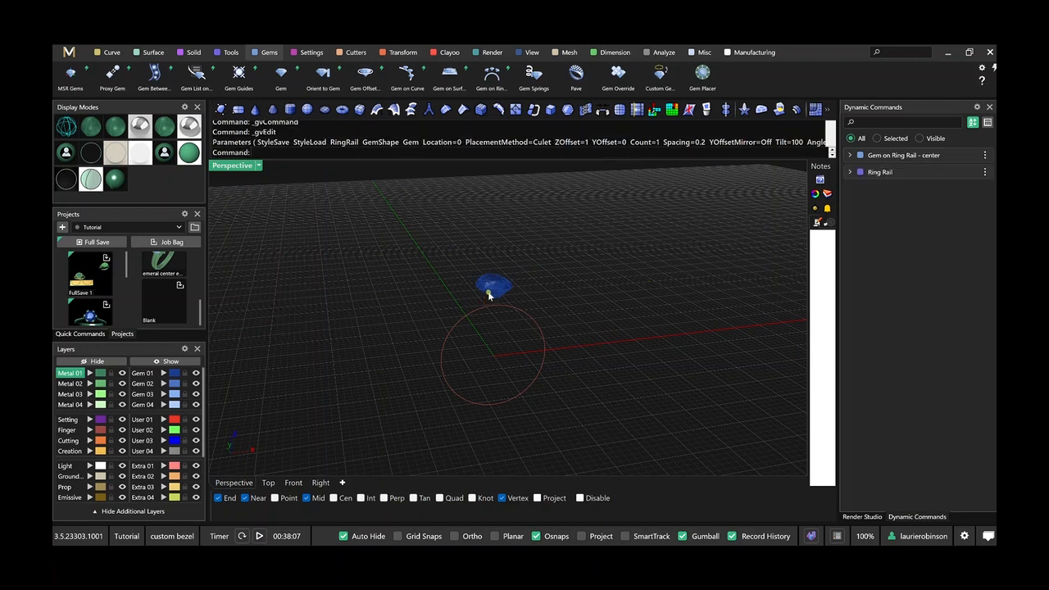
Add a second gem on the ring rail beside the pear at location 0.92 and set its shape to Coffin.
{"action": "scroll", "coordinate": [494, 301], "scroll_direction": "up", "scroll_amount": 4}
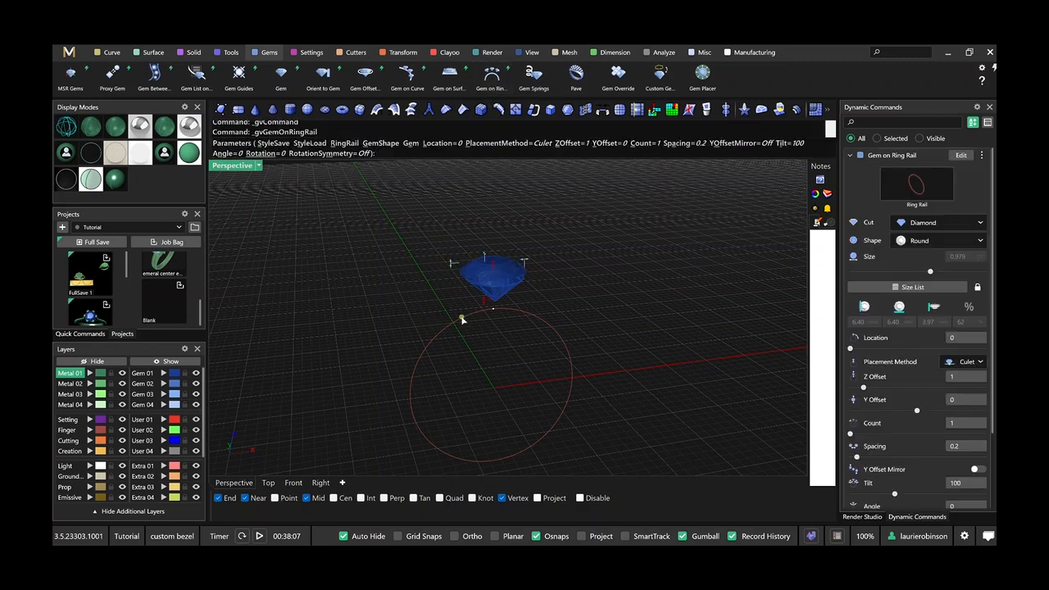
{"action": "left_click_drag", "start_coordinate": [493, 312], "coordinate": [452, 326]}
{"action": "scroll", "coordinate": [937, 189], "scroll_direction": "up", "scroll_amount": 3}
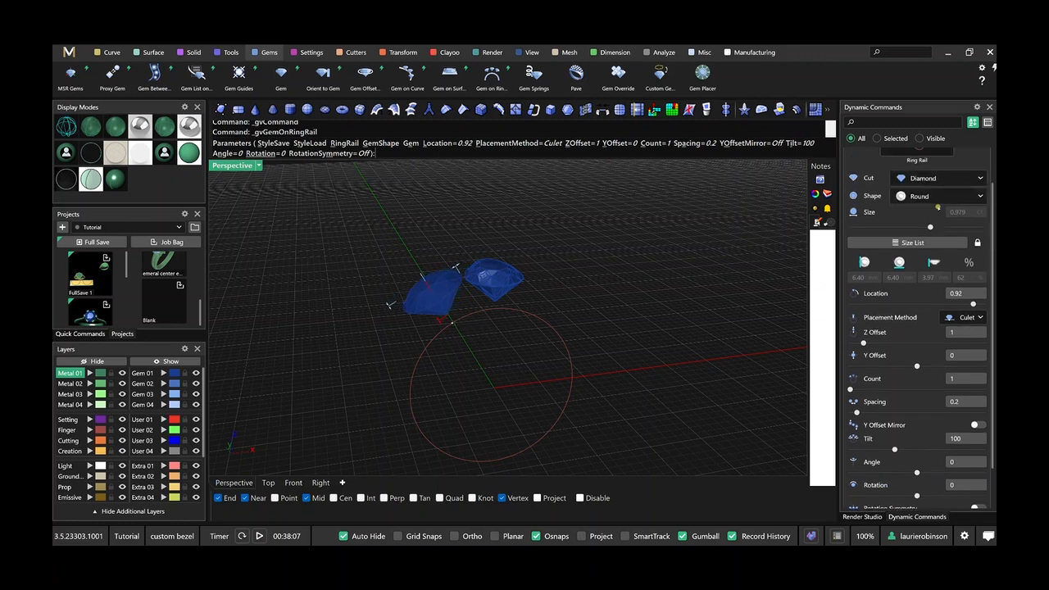
{"action": "left_click", "coordinate": [928, 222]}
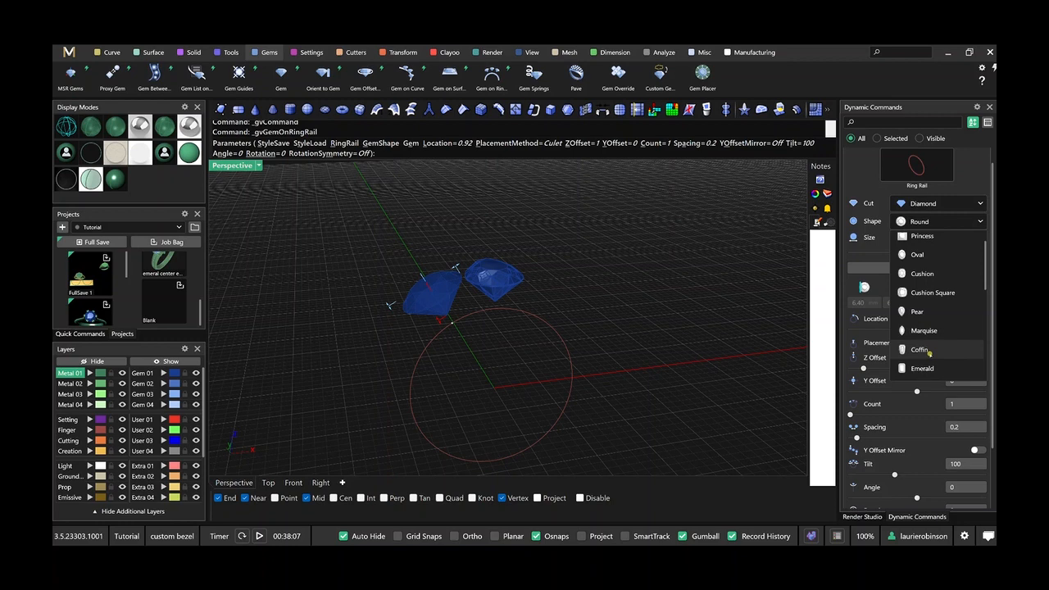
{"action": "left_click", "coordinate": [920, 350]}
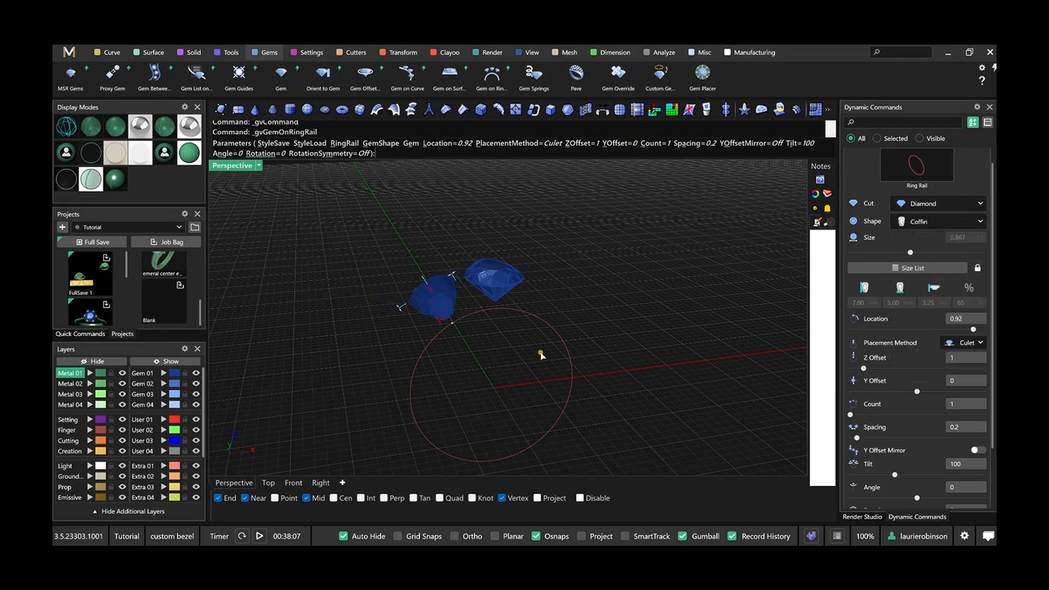
Try a rotation of 90 degrees on the coffin gem.
{"action": "scroll", "coordinate": [918, 436], "scroll_direction": "down", "scroll_amount": 3}
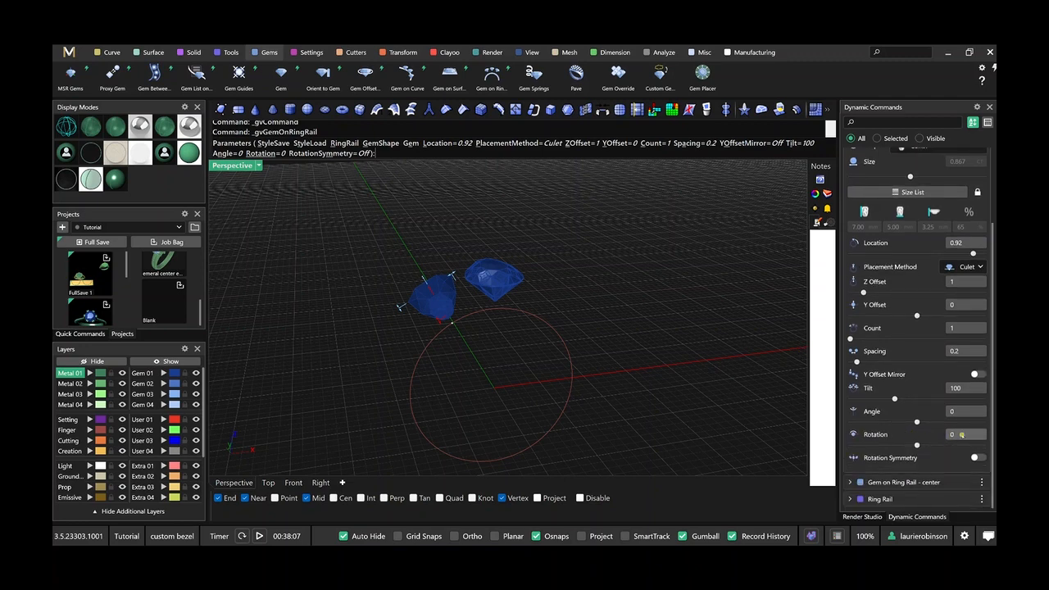
{"action": "right_click_drag", "start_coordinate": [600, 394], "coordinate": [598, 404]}
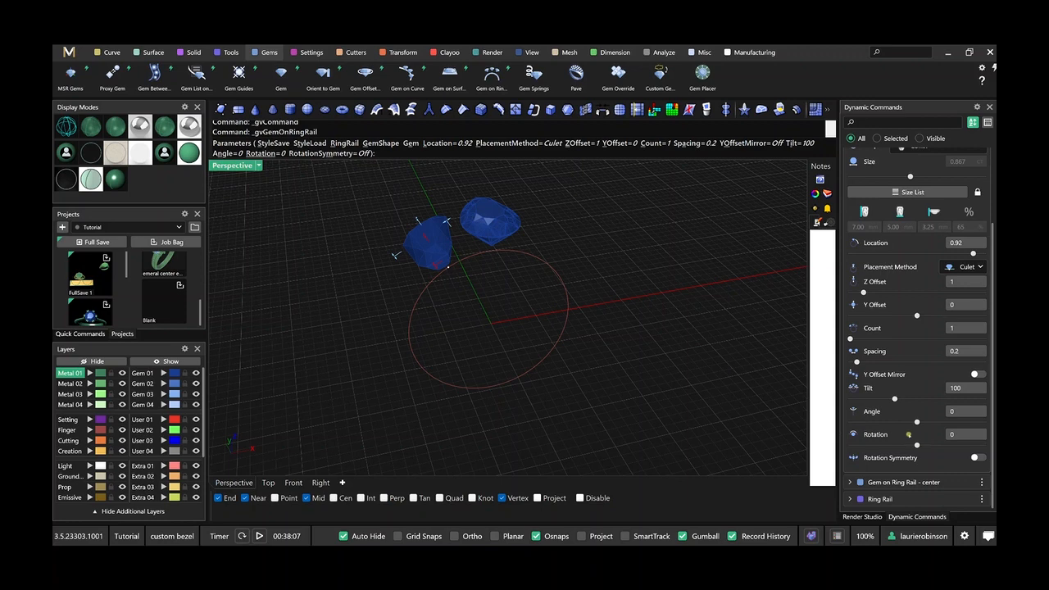
{"action": "left_click", "coordinate": [959, 437]}
{"action": "type", "text": "90"}
{"action": "key", "text": "Return"}
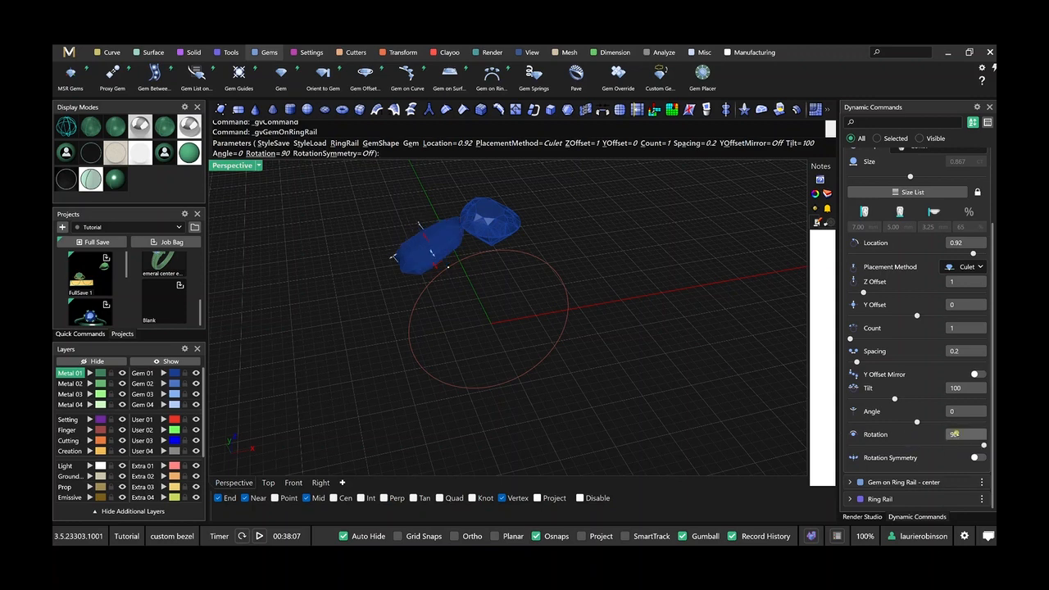
Set the coffin gem's rotation to 270 degrees.
{"action": "left_click", "coordinate": [954, 434]}
{"action": "type", "text": "270"}
{"action": "key", "text": "Return"}
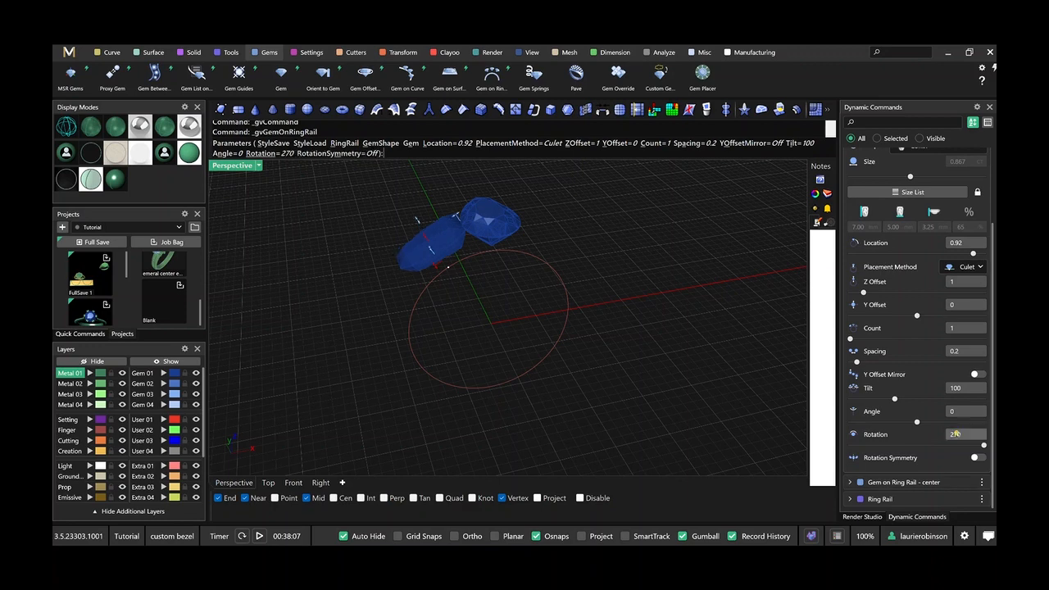
Shrink the coffin gem to 5 mm long and 3 mm wide using its size handles.
{"action": "right_click_drag", "start_coordinate": [485, 323], "coordinate": [502, 328]}
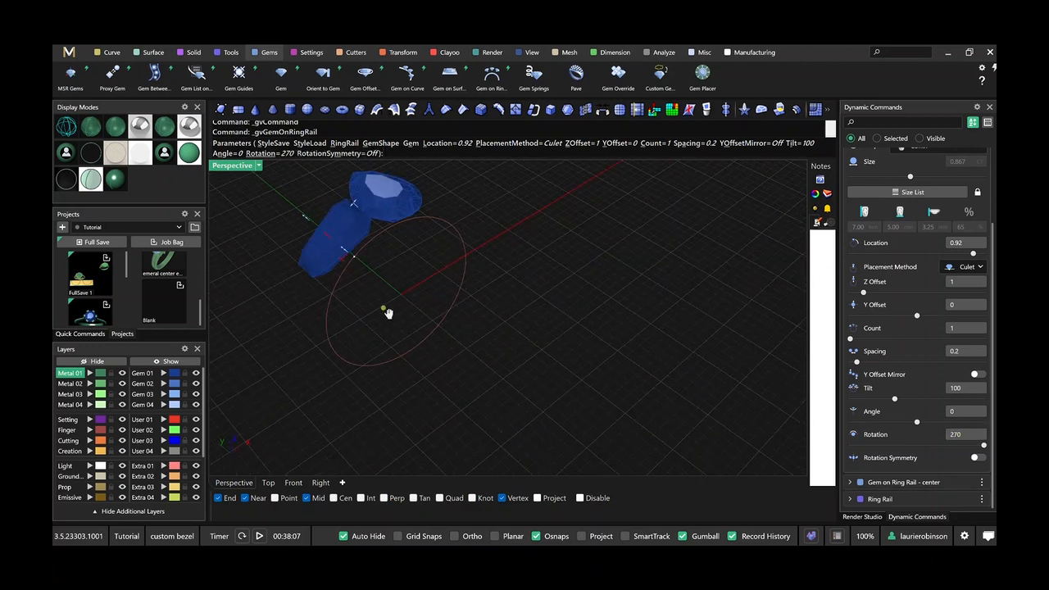
{"action": "right_click_drag", "start_coordinate": [386, 310], "coordinate": [573, 390]}
{"action": "scroll", "coordinate": [522, 293], "scroll_direction": "up", "scroll_amount": 3}
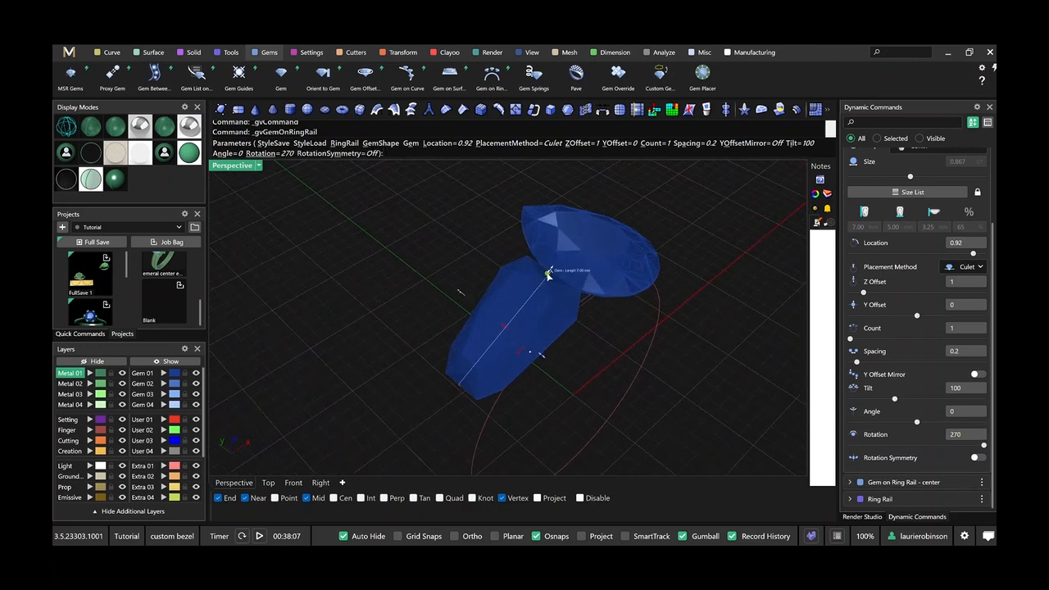
{"action": "left_click_drag", "start_coordinate": [549, 276], "coordinate": [542, 291]}
{"action": "right_click_drag", "start_coordinate": [557, 368], "coordinate": [491, 352]}
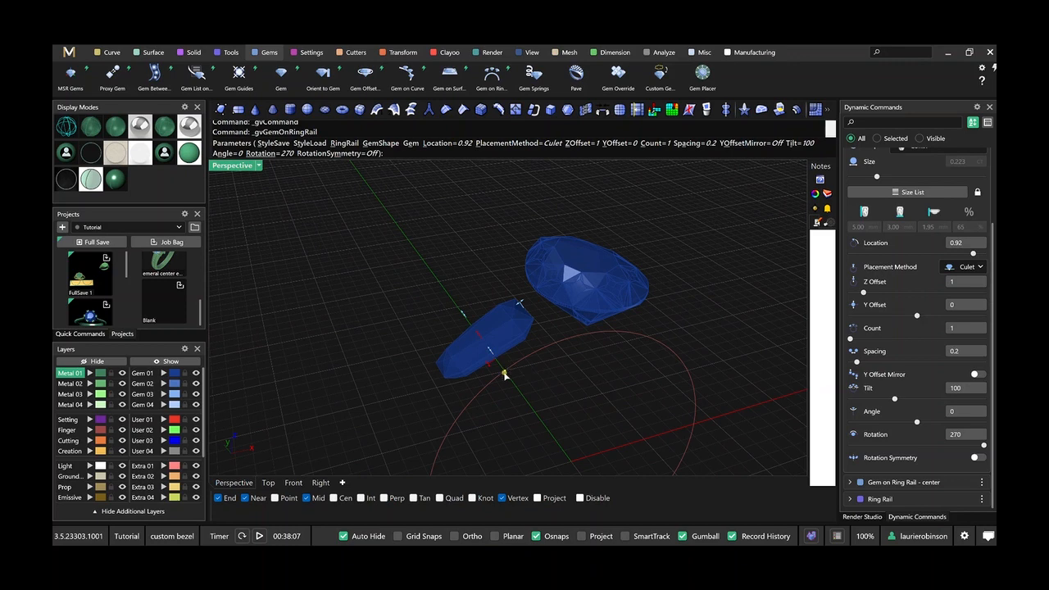
Slide the coffin gem along the ring rail to location 0.929, accept it and display the Top view.
{"action": "left_click_drag", "start_coordinate": [509, 371], "coordinate": [515, 364]}
{"action": "right_click", "coordinate": [407, 277]}
{"action": "right_click_drag", "start_coordinate": [407, 277], "coordinate": [421, 297]}
{"action": "left_click", "coordinate": [268, 482]}
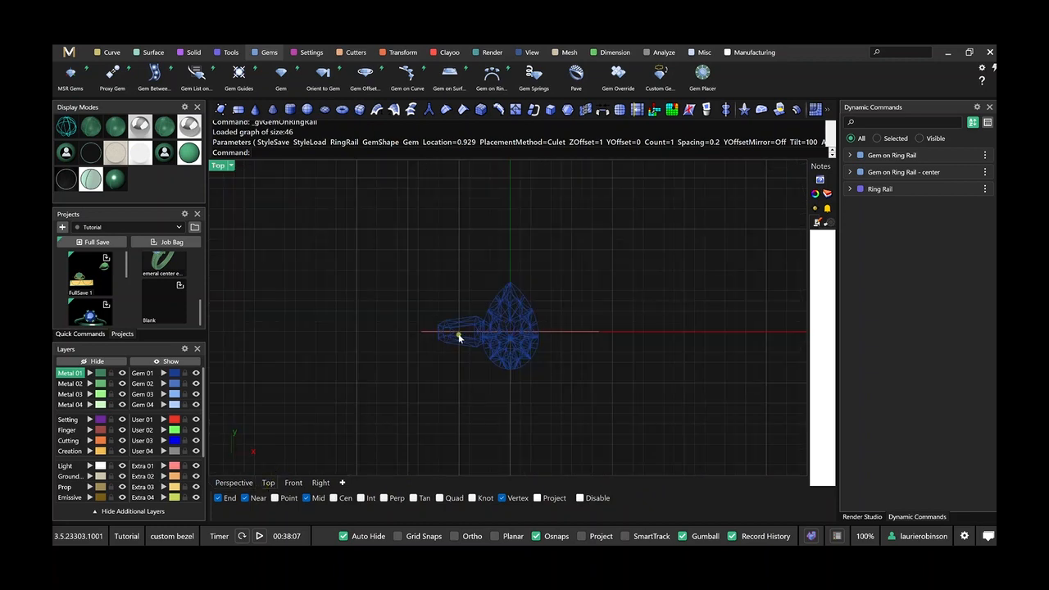
Reopen the coffin gem for editing and slide it along the ring rail to location 0.925.
{"action": "scroll", "coordinate": [471, 337], "scroll_direction": "up", "scroll_amount": 3}
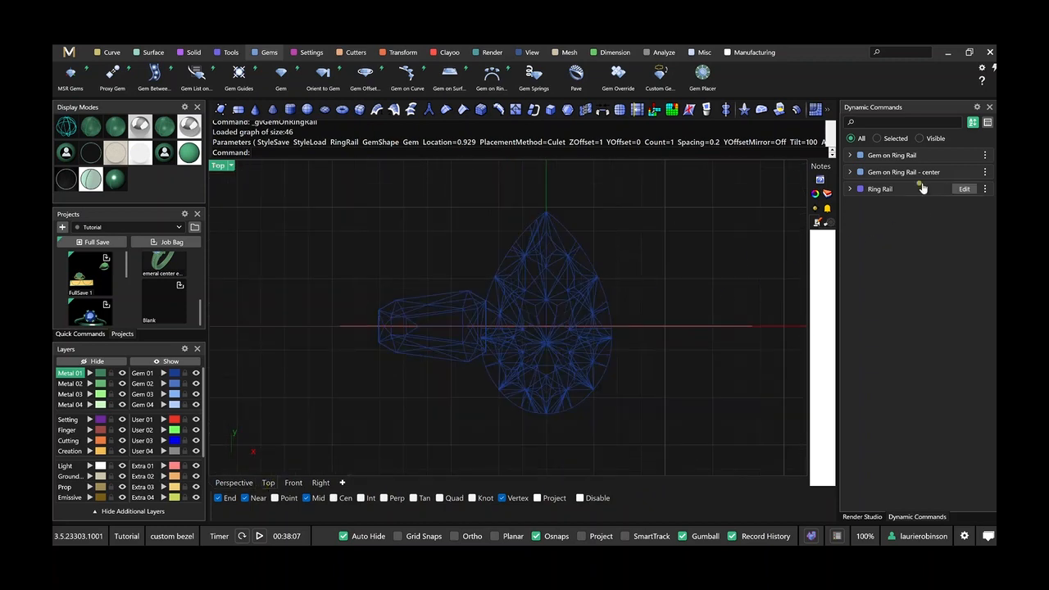
{"action": "left_click", "coordinate": [960, 163]}
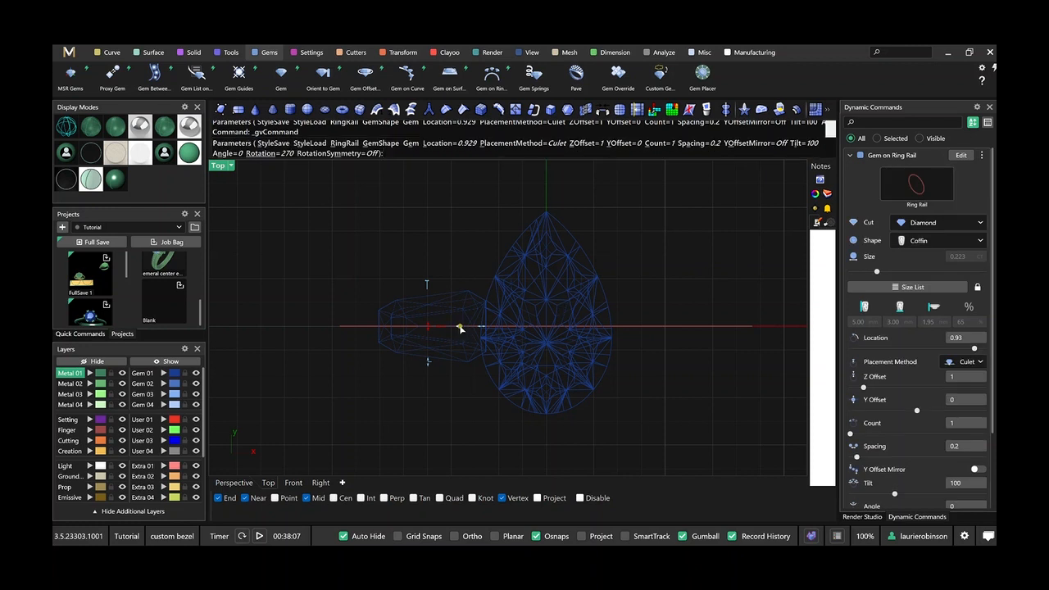
{"action": "left_click_drag", "start_coordinate": [458, 329], "coordinate": [451, 328]}
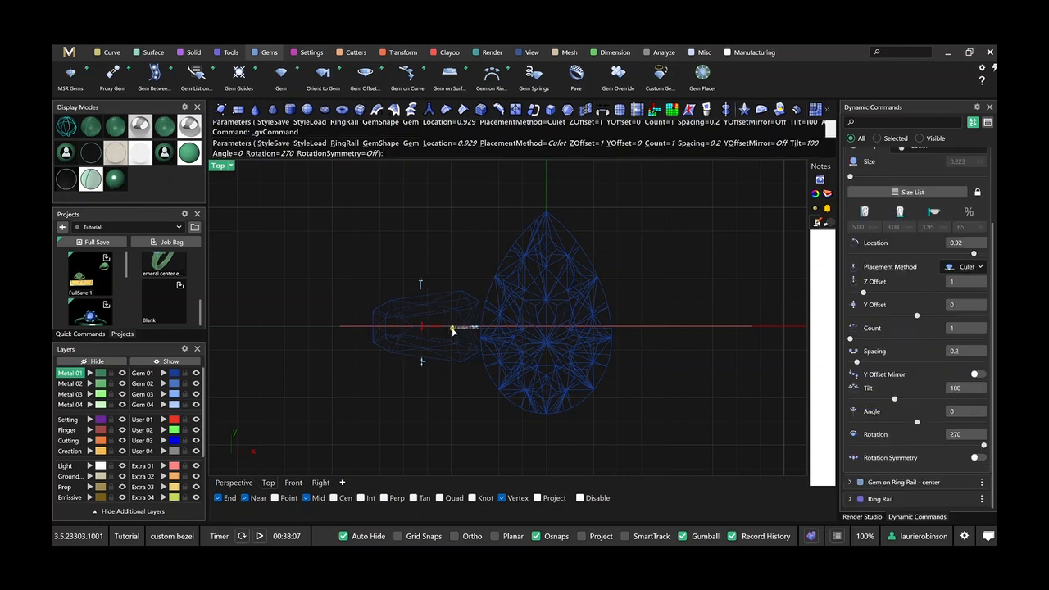
{"action": "scroll", "coordinate": [900, 297], "scroll_direction": "up", "scroll_amount": 4}
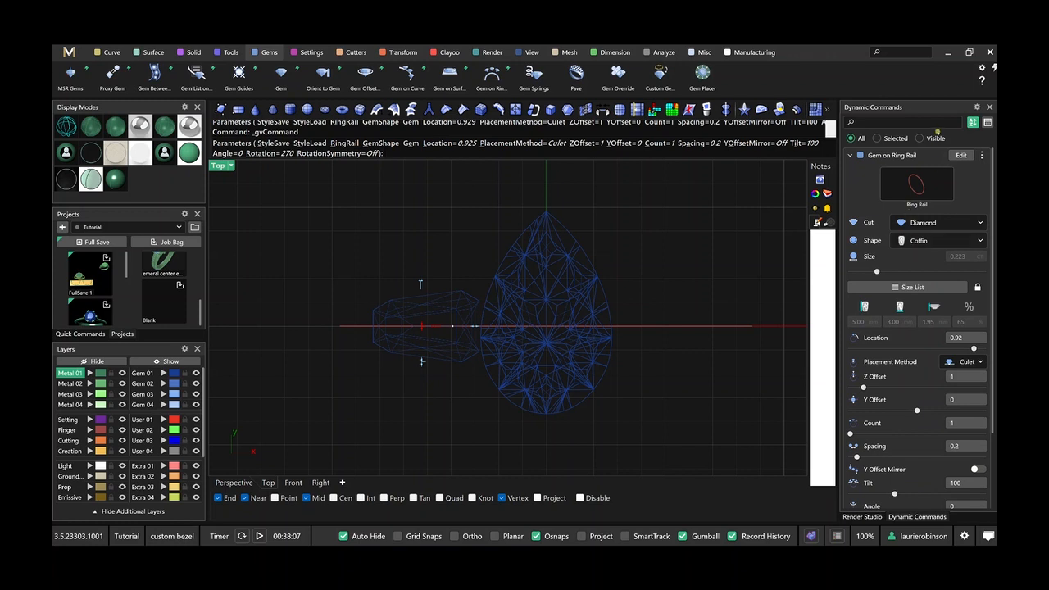
Rename the coffin gem's dynamic command as "Gem on Ring Rail - side" and accept the gem edit.
{"action": "right_click", "coordinate": [908, 152]}
{"action": "left_click", "coordinate": [951, 224]}
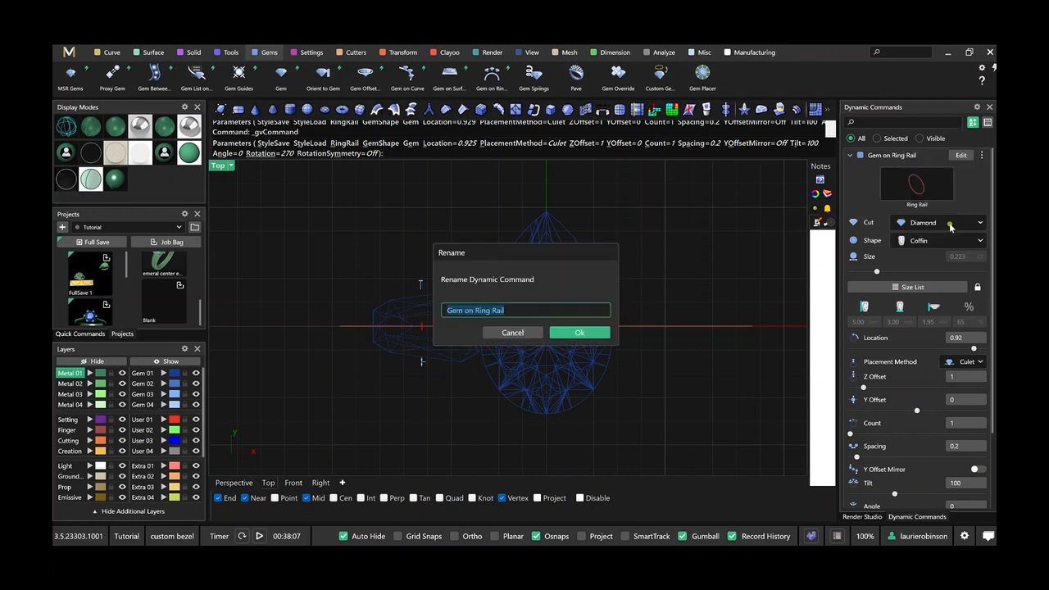
{"action": "type", "text": "- side"}
{"action": "key", "text": "Return"}
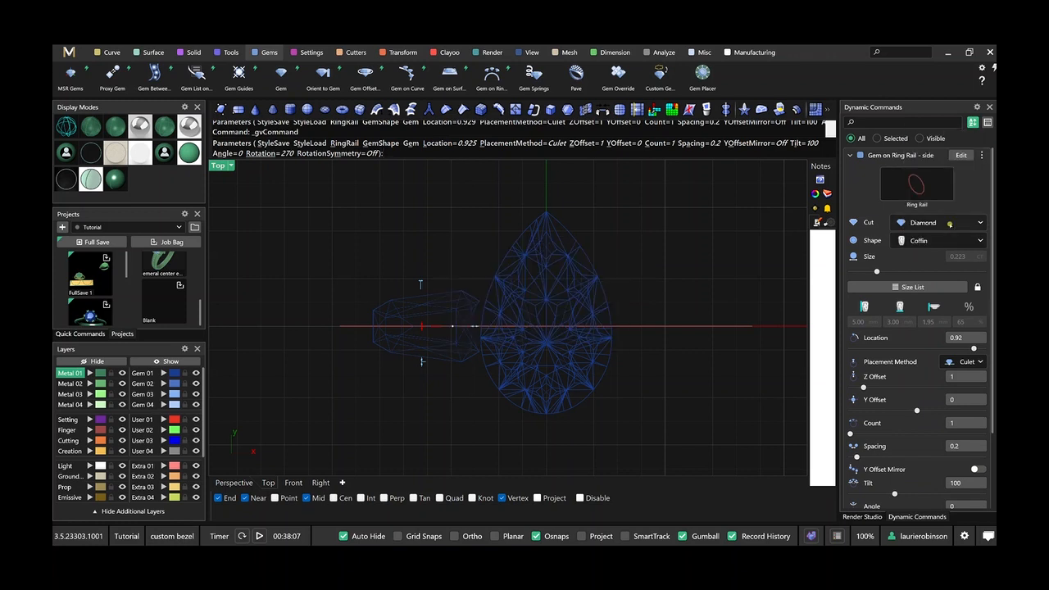
{"action": "right_click", "coordinate": [684, 282]}
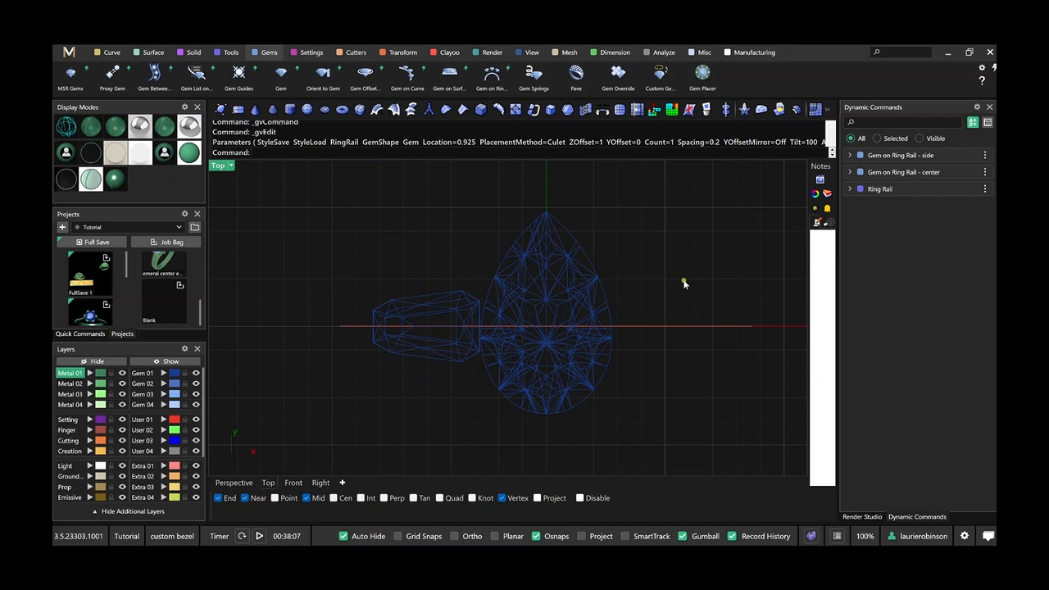
In the Perspective view, start an Outside Ring Rail on the ring rail and choose library rail shape 07.
{"action": "left_click", "coordinate": [234, 482]}
{"action": "scroll", "coordinate": [346, 389], "scroll_direction": "down", "scroll_amount": 4}
{"action": "right_click_drag", "start_coordinate": [414, 376], "coordinate": [469, 311]}
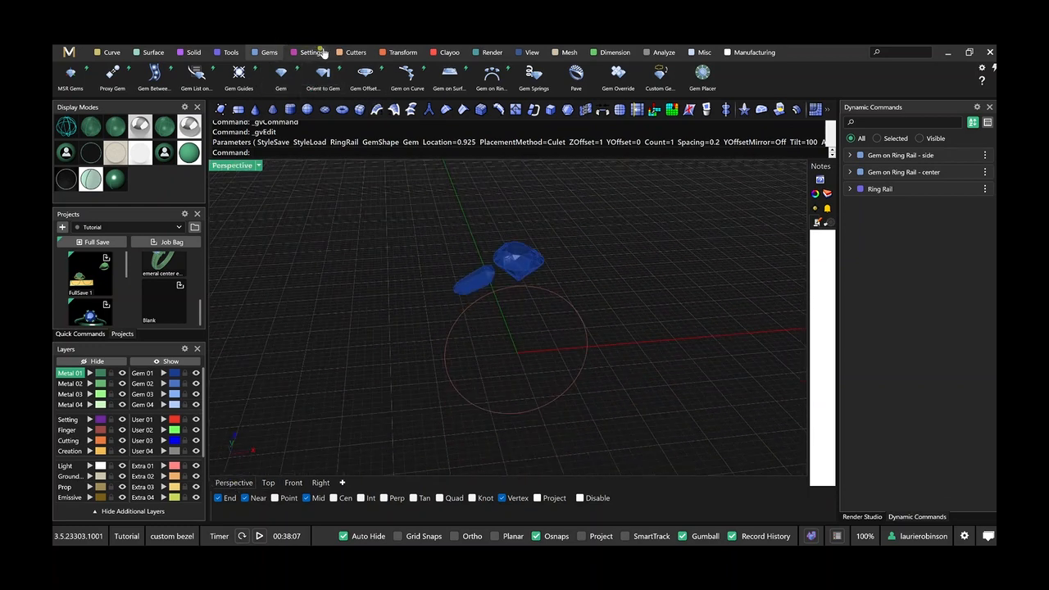
{"action": "left_click", "coordinate": [232, 53]}
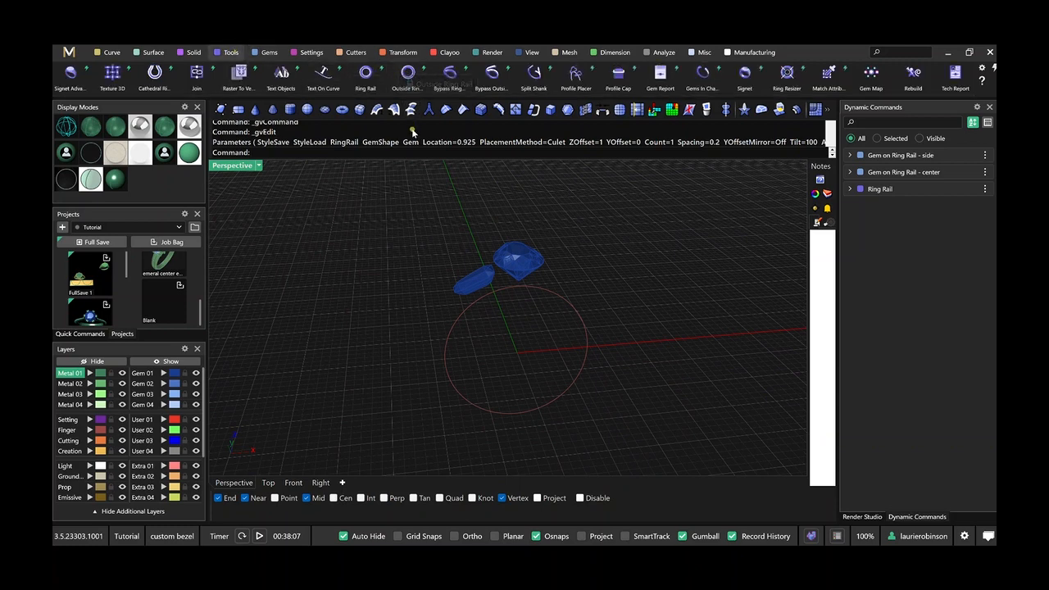
{"action": "left_click", "coordinate": [408, 73]}
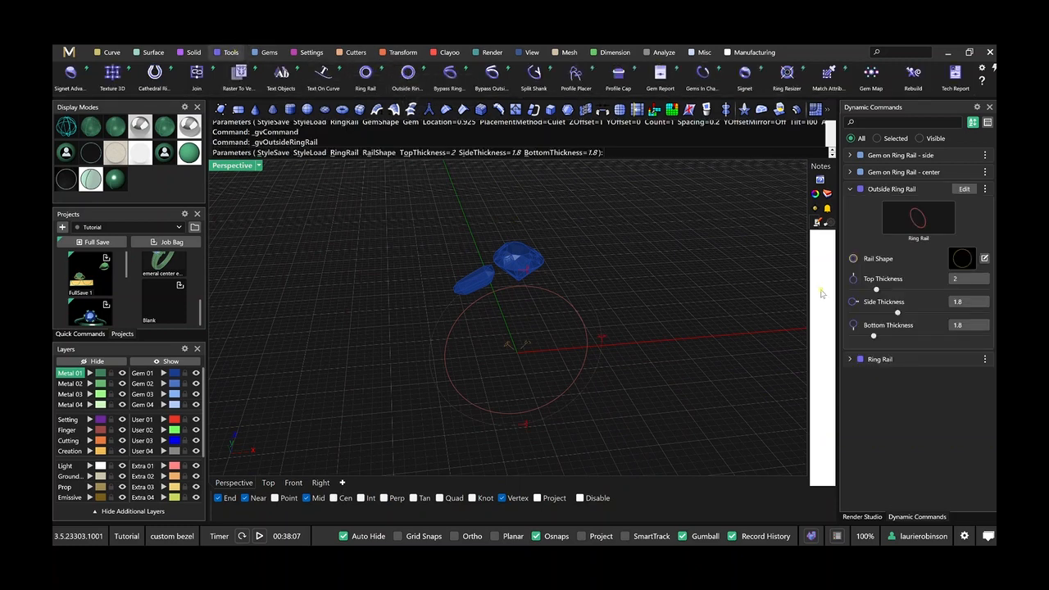
{"action": "left_click", "coordinate": [983, 259]}
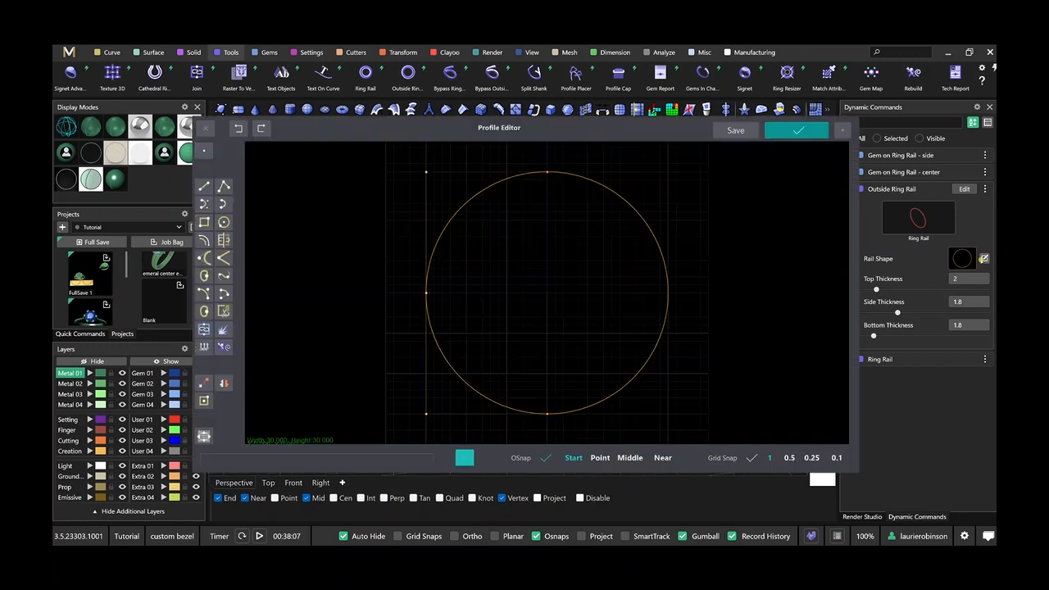
{"action": "left_click", "coordinate": [842, 130]}
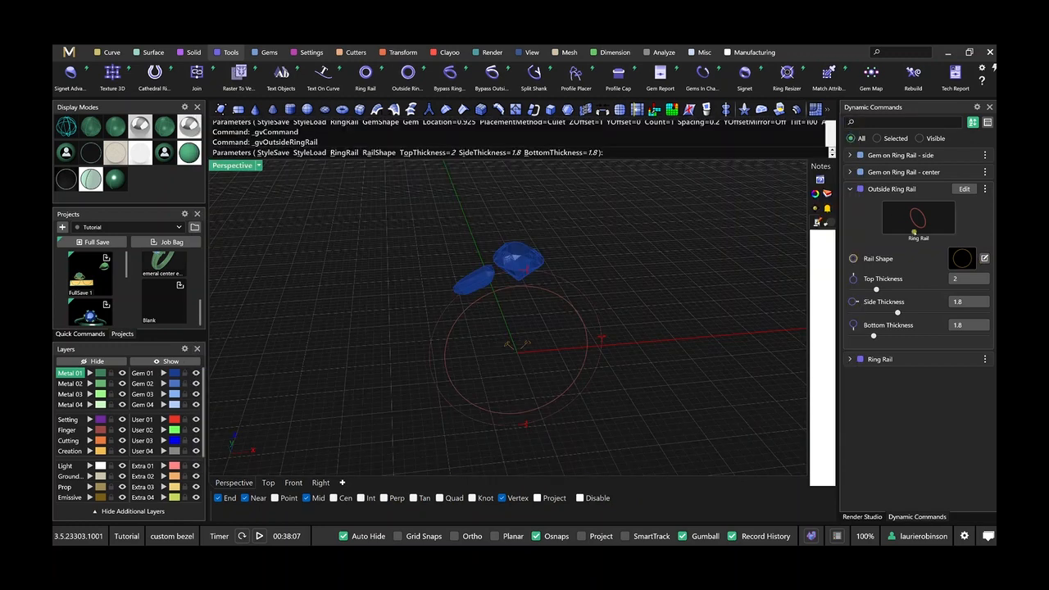
{"action": "left_click", "coordinate": [970, 256]}
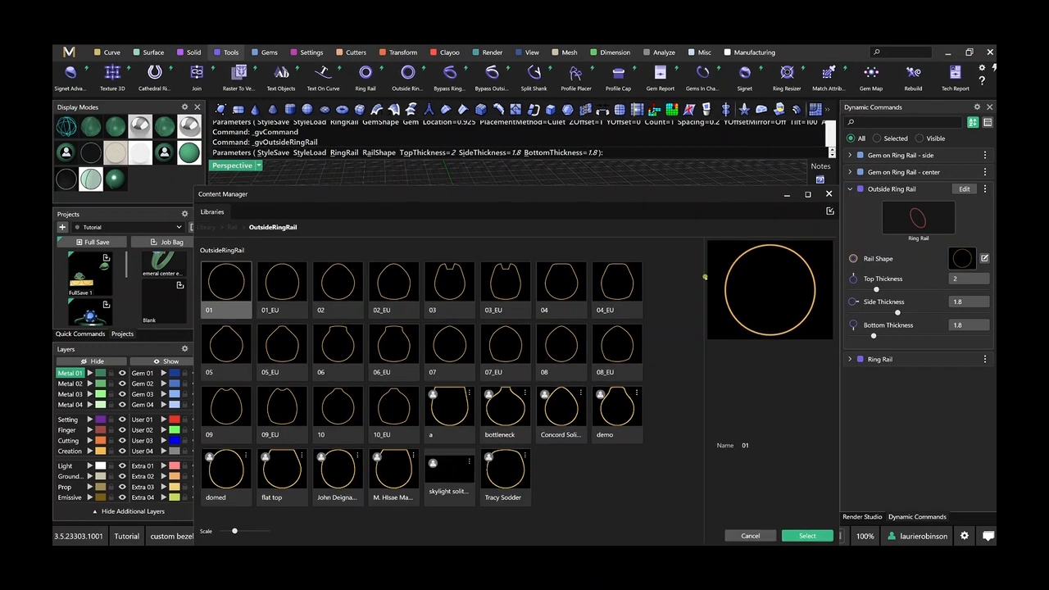
{"action": "left_click", "coordinate": [451, 360]}
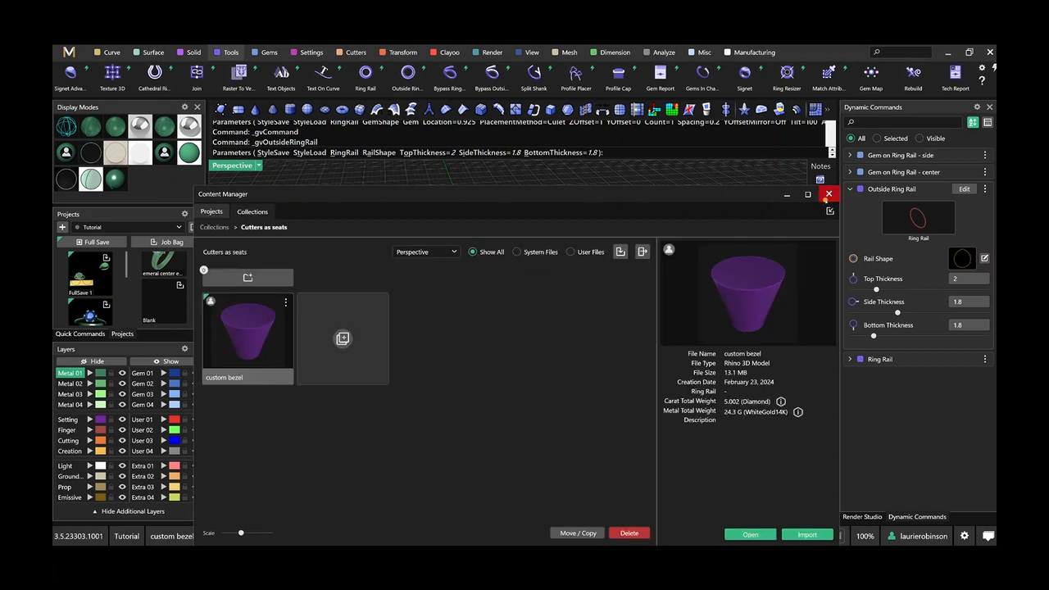
{"action": "left_click", "coordinate": [828, 194]}
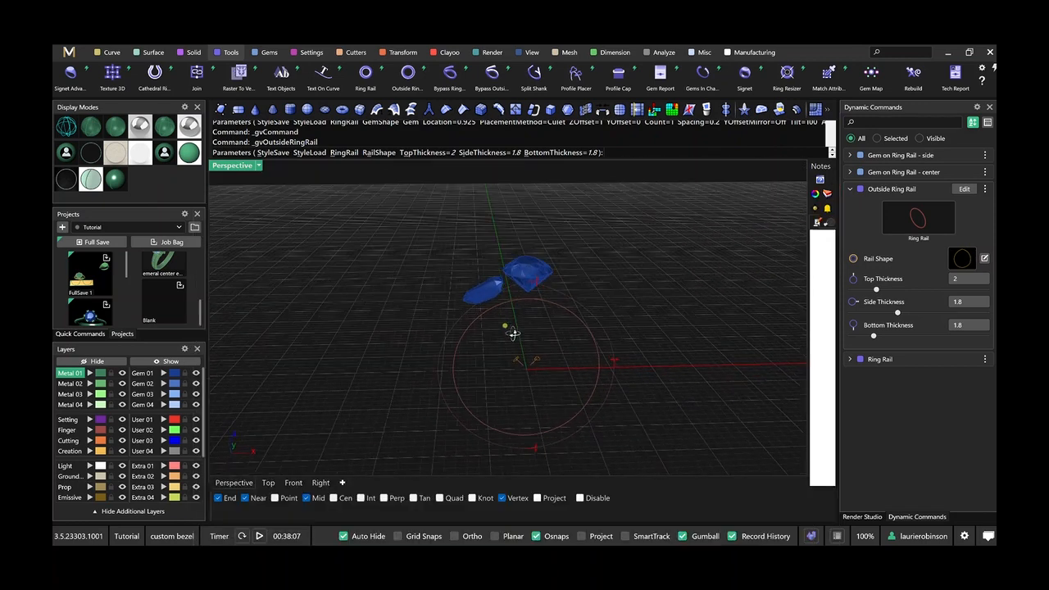
Raise the outside ring rail's top thickness to 4.2 using its handle and accept the rail.
{"action": "left_click_drag", "start_coordinate": [545, 290], "coordinate": [543, 272]}
{"action": "right_click_drag", "start_coordinate": [545, 296], "coordinate": [561, 283]}
{"action": "right_click", "coordinate": [571, 298]}
{"action": "right_click_drag", "start_coordinate": [418, 353], "coordinate": [435, 360]}
{"action": "scroll", "coordinate": [514, 313], "scroll_direction": "up", "scroll_amount": 3}
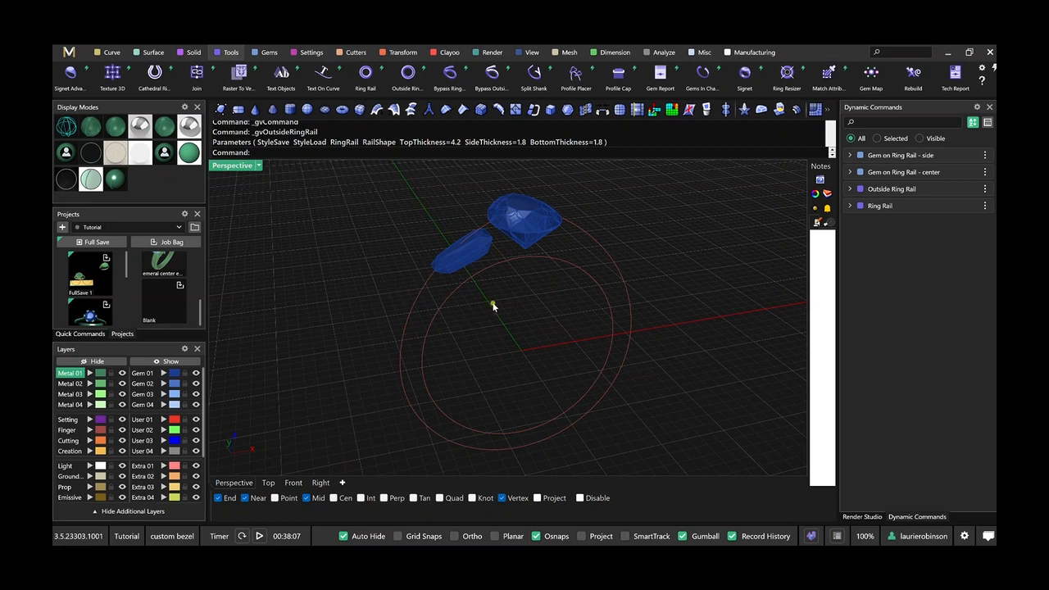
Import the custom bezel file from the "Cutters as seats" collection into the ring model and deselect it.
{"action": "left_click", "coordinate": [195, 227]}
{"action": "left_click", "coordinate": [219, 244]}
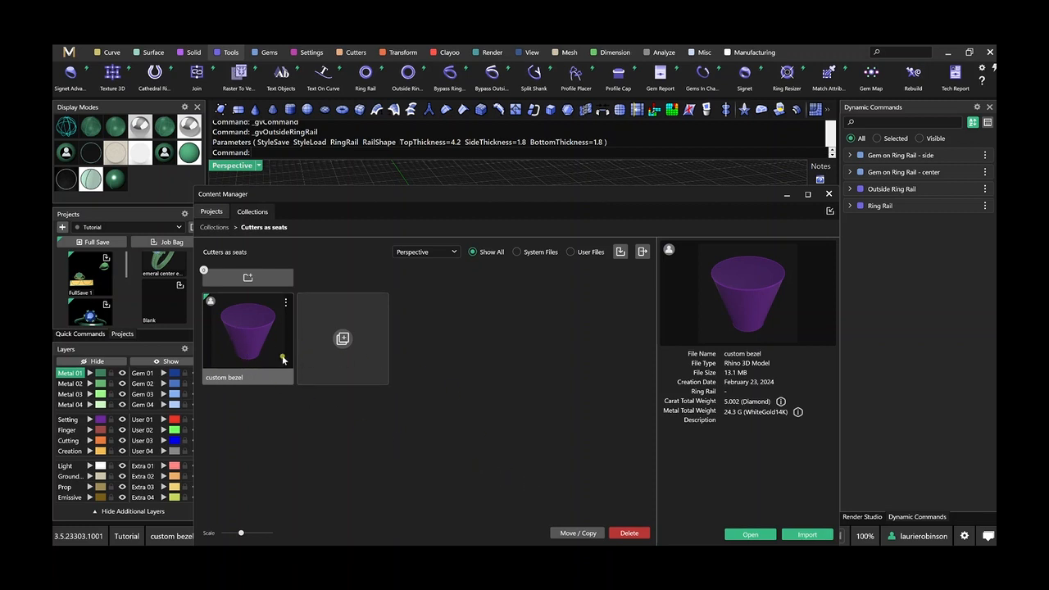
{"action": "left_click", "coordinate": [824, 536]}
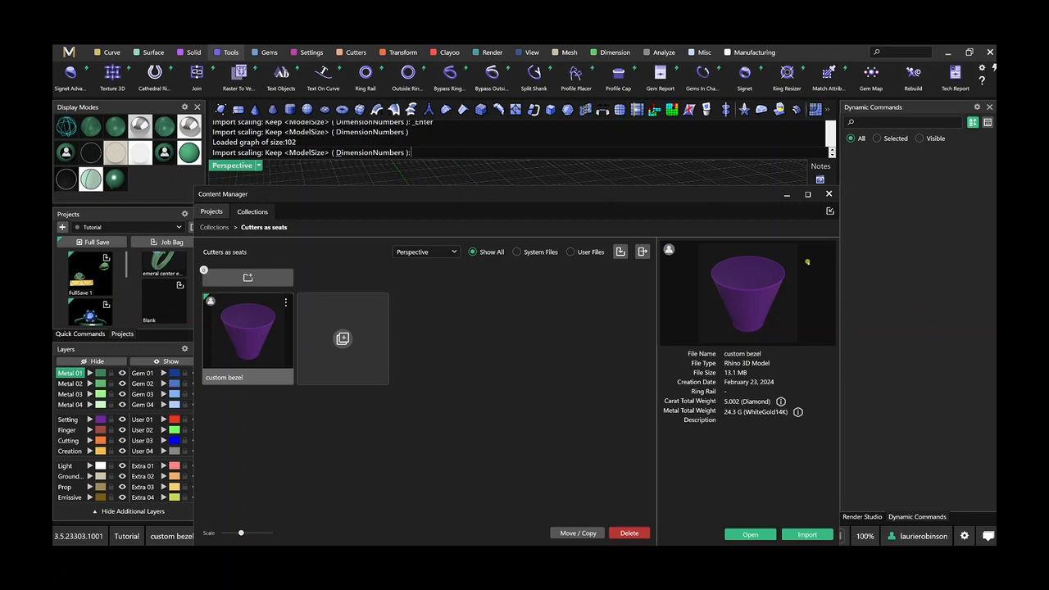
{"action": "left_click", "coordinate": [828, 194]}
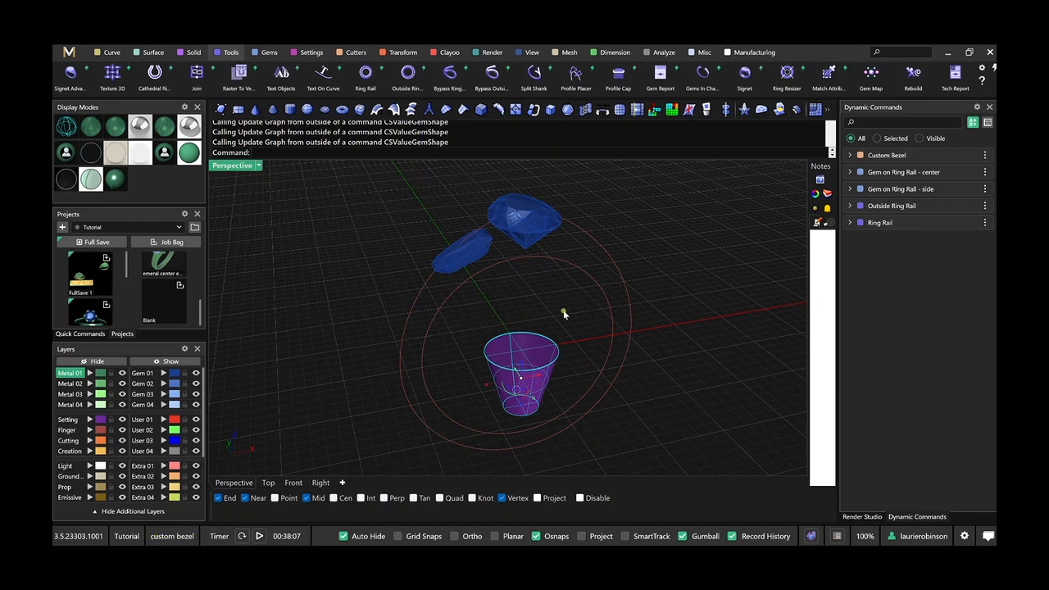
{"action": "left_click", "coordinate": [563, 313]}
Rename the imported bezel's dynamic command as "Custom Bezel - center".
{"action": "mouse_move", "coordinate": [543, 344]}
{"action": "right_mouse_down"}
{"action": "mouse_move", "coordinate": [544, 357]}
{"action": "mouse_move", "coordinate": [550, 339]}
{"action": "right_mouse_up"}
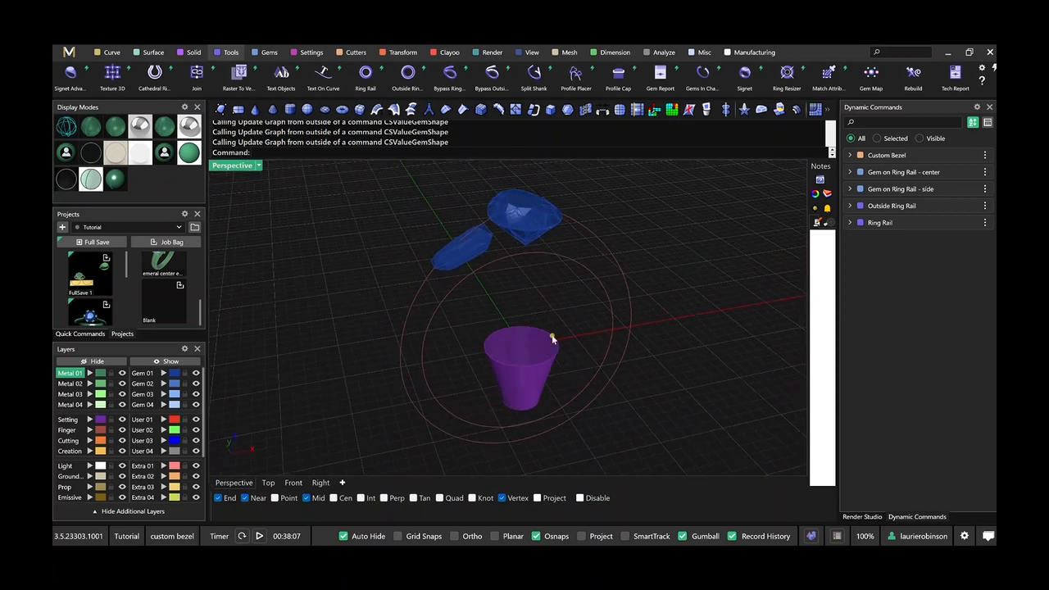
{"action": "right_click", "coordinate": [875, 157]}
{"action": "left_click", "coordinate": [895, 226]}
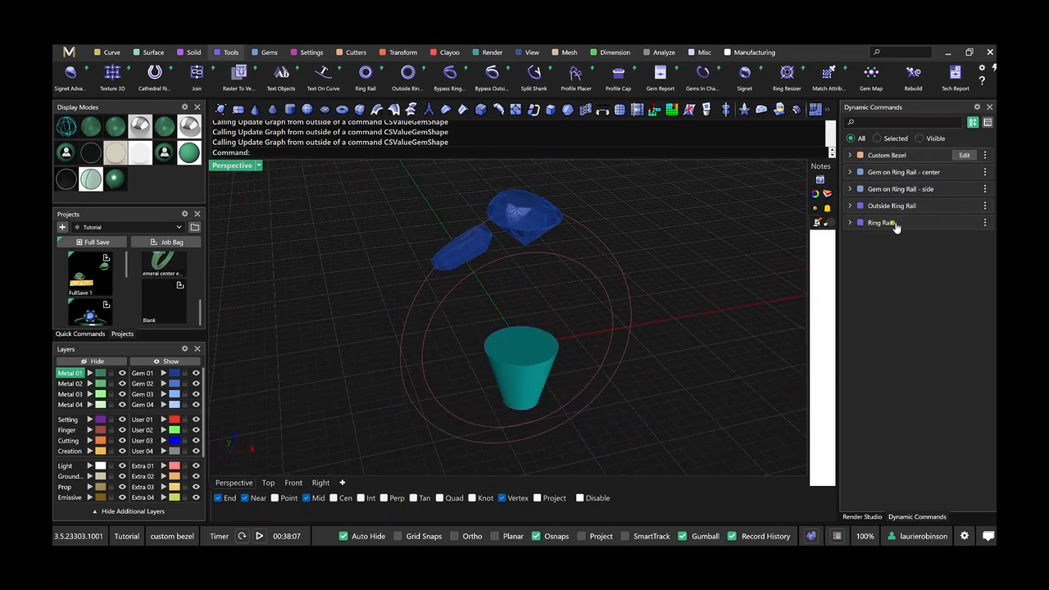
{"action": "key", "text": "End"}
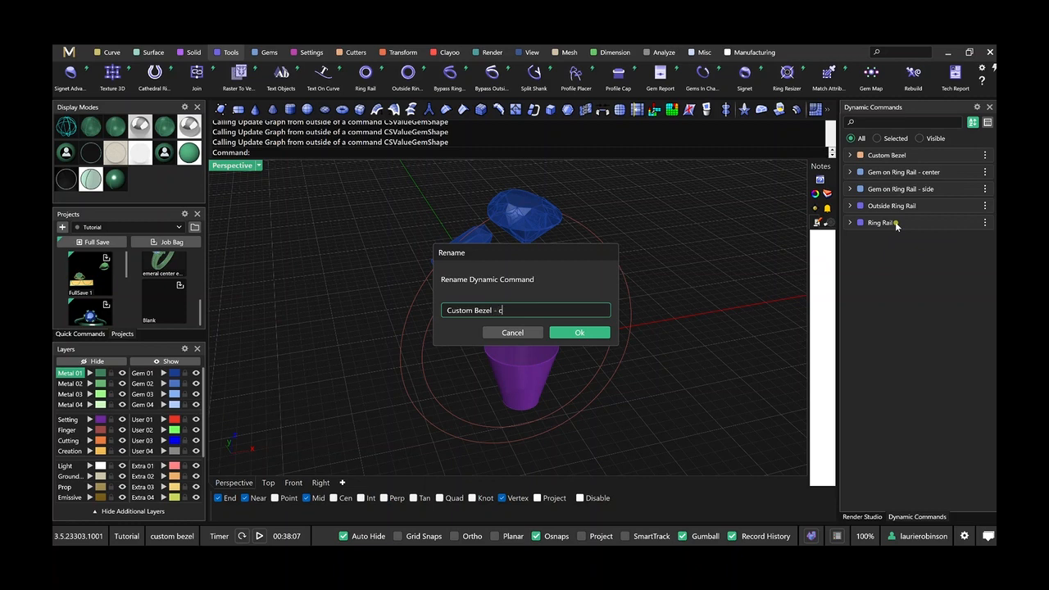
{"action": "key", "text": "Return"}
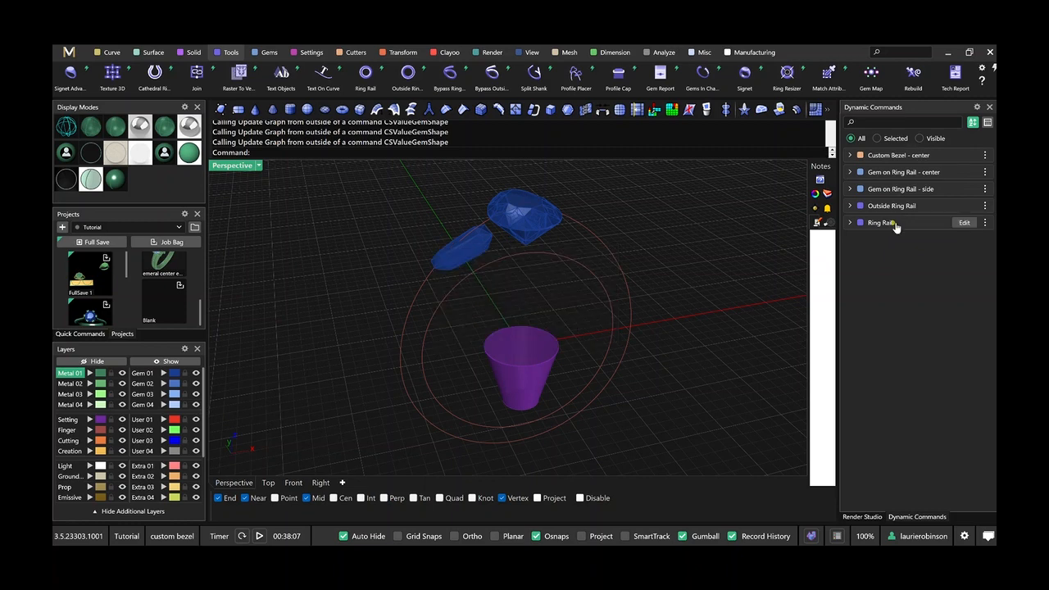
Edit the center custom bezel to use the pear center gem as its input gem and accept it.
{"action": "left_click", "coordinate": [960, 155]}
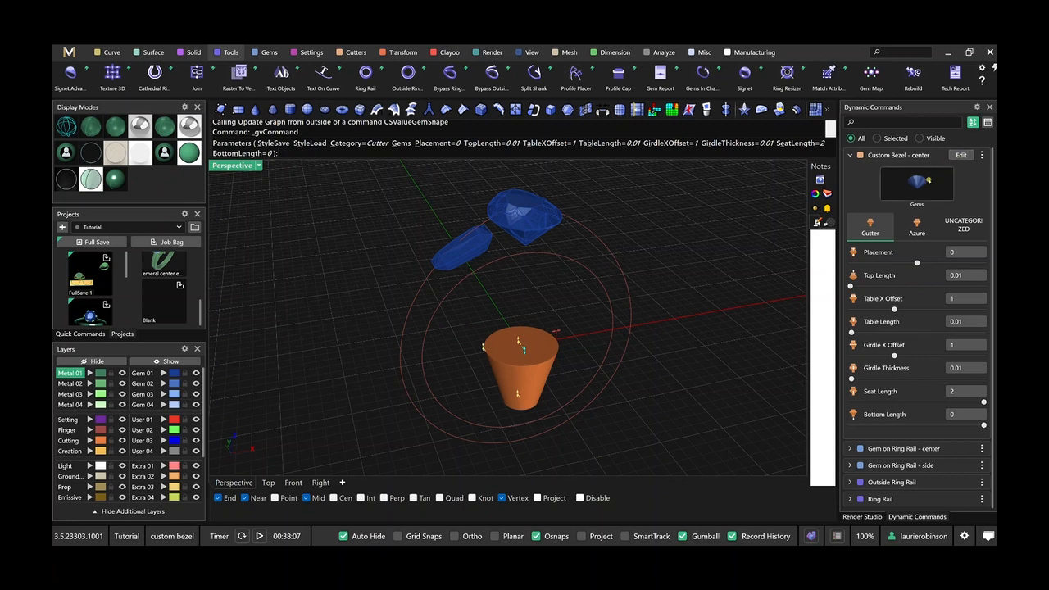
{"action": "left_click", "coordinate": [918, 185]}
{"action": "left_click", "coordinate": [536, 225]}
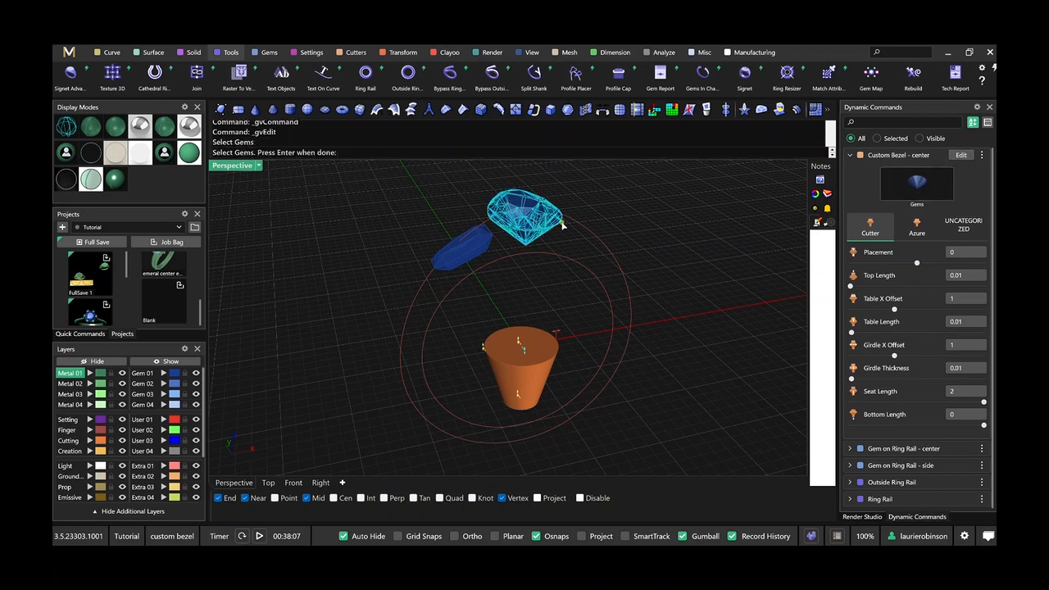
{"action": "right_click", "coordinate": [632, 226]}
{"action": "right_click_drag", "start_coordinate": [606, 257], "coordinate": [440, 286]}
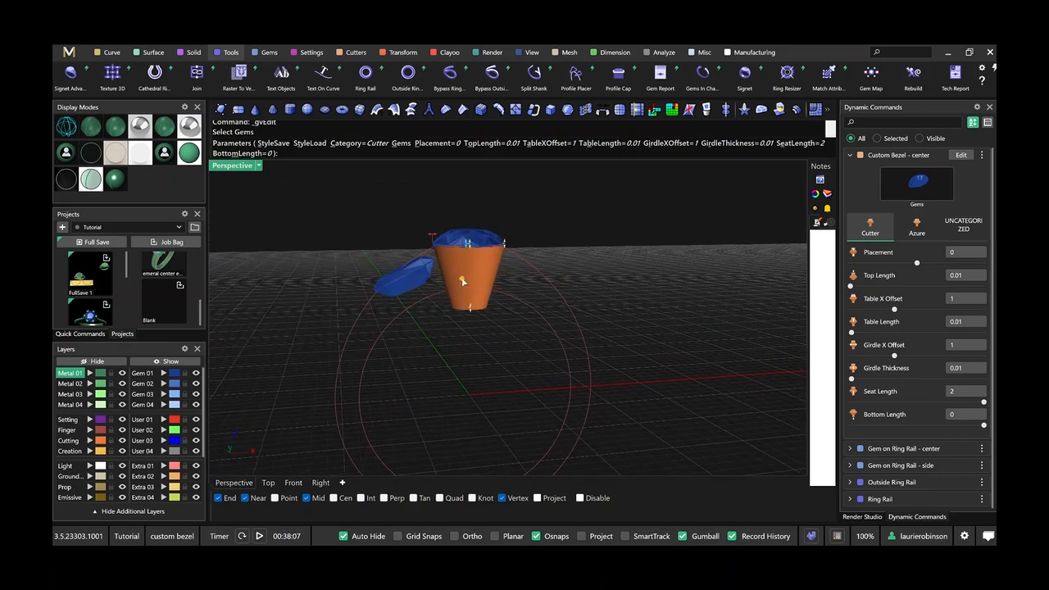
{"action": "right_click", "coordinate": [486, 341]}
{"action": "scroll", "coordinate": [461, 291], "scroll_direction": "up", "scroll_amount": 3}
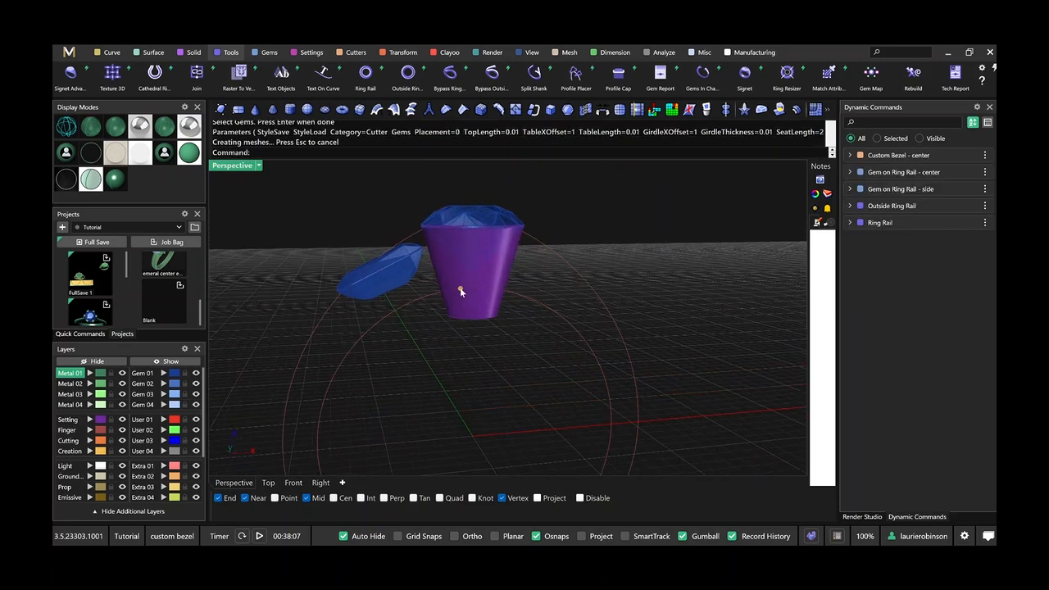
Duplicate the center custom bezel by copy and paste, and assign the coffin side gem to the copy.
{"action": "left_click", "coordinate": [474, 322]}
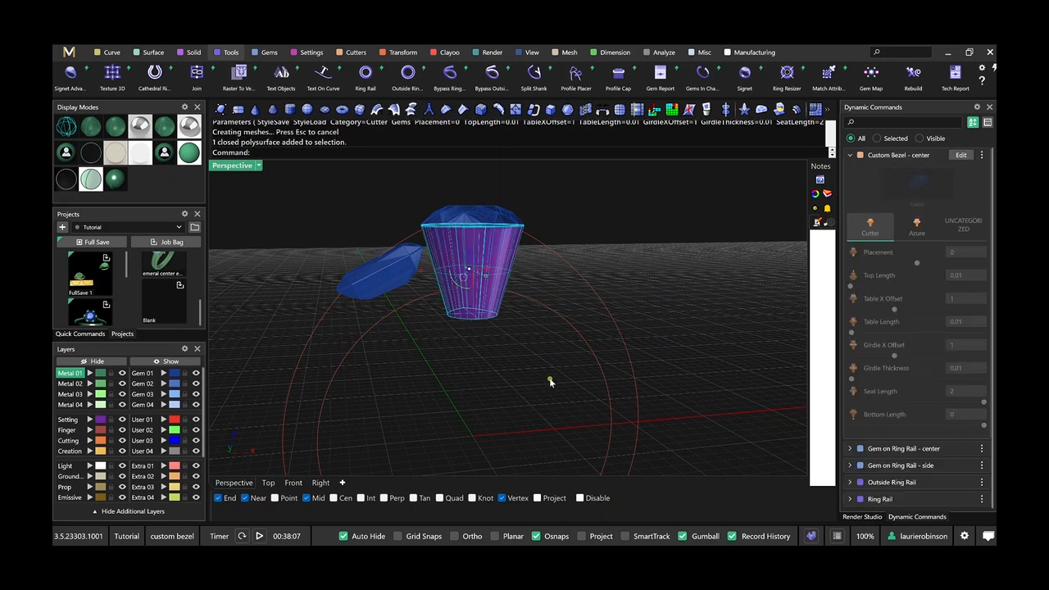
{"action": "key", "text": "ctrl+v"}
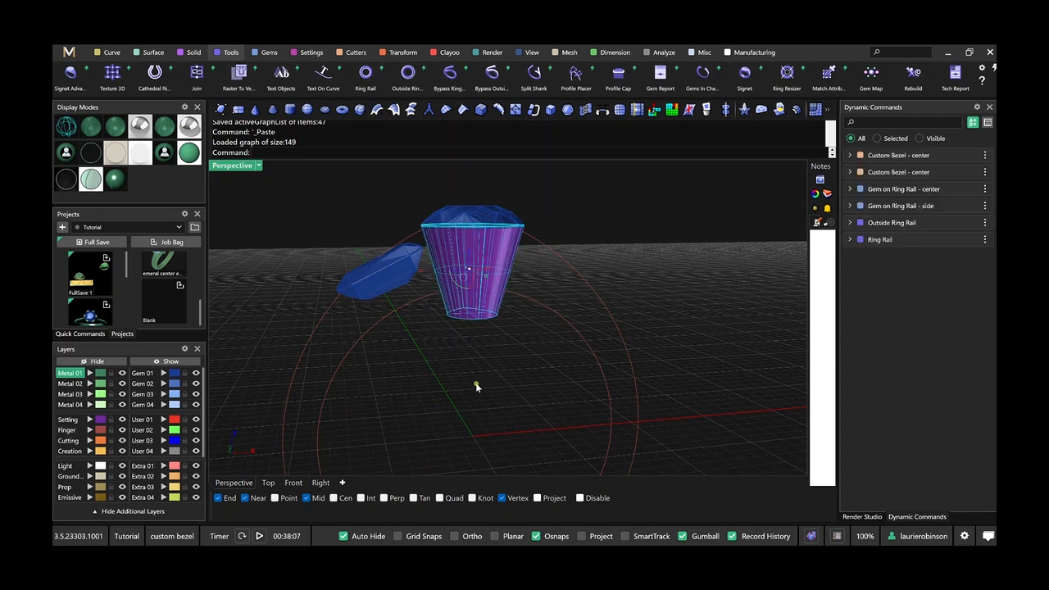
{"action": "left_click", "coordinate": [965, 156]}
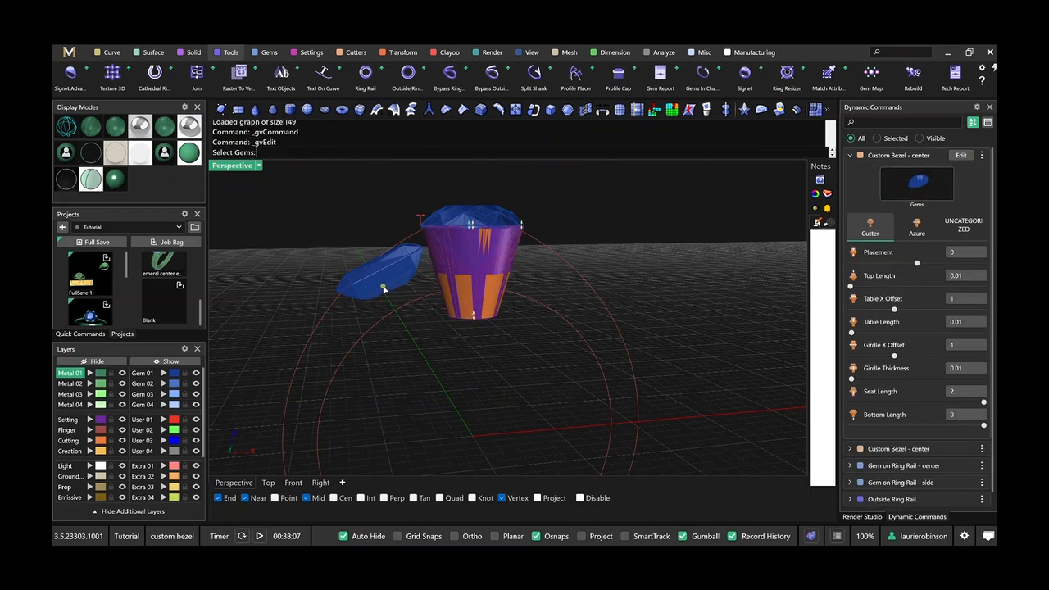
{"action": "left_click", "coordinate": [386, 287]}
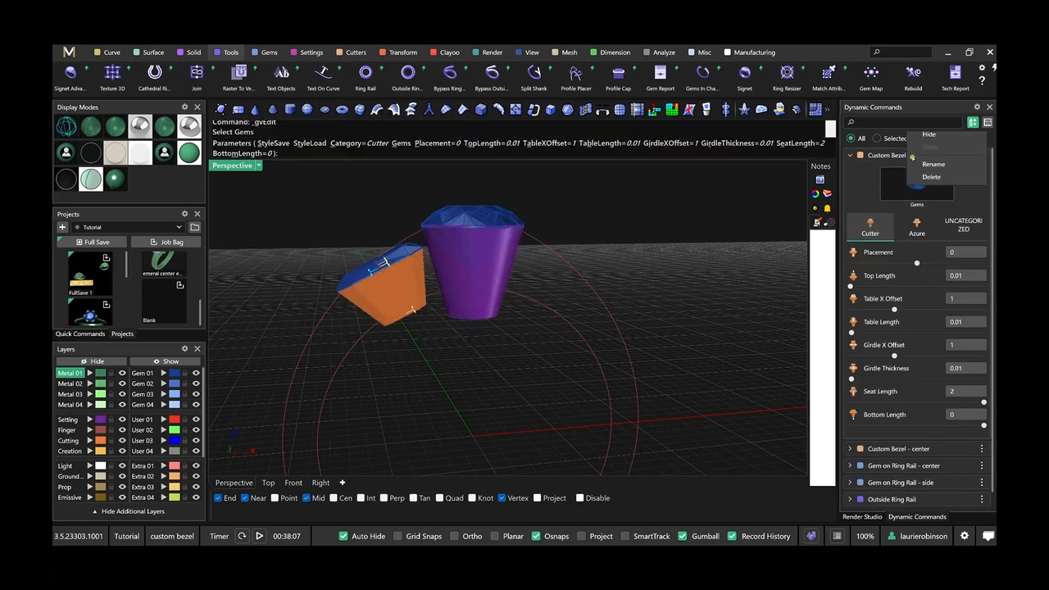
Rename the duplicated bezel's dynamic command as "Custom Bezel - side" and accept its edit.
{"action": "right_click", "coordinate": [919, 155]}
{"action": "left_click", "coordinate": [936, 229]}
{"action": "key", "text": "End"}
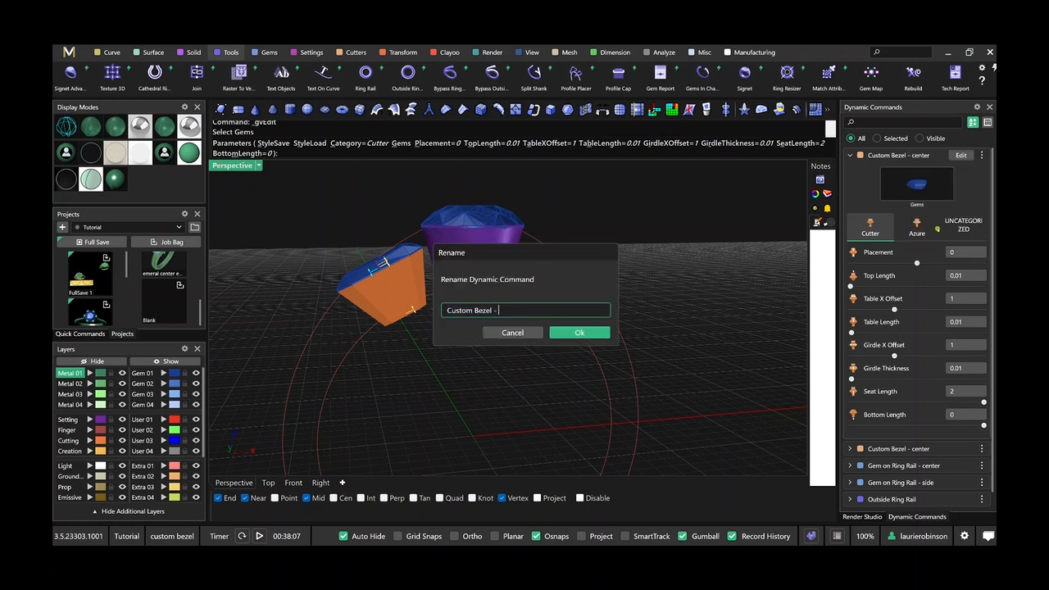
{"action": "type", "text": "side"}
{"action": "key", "text": "Return"}
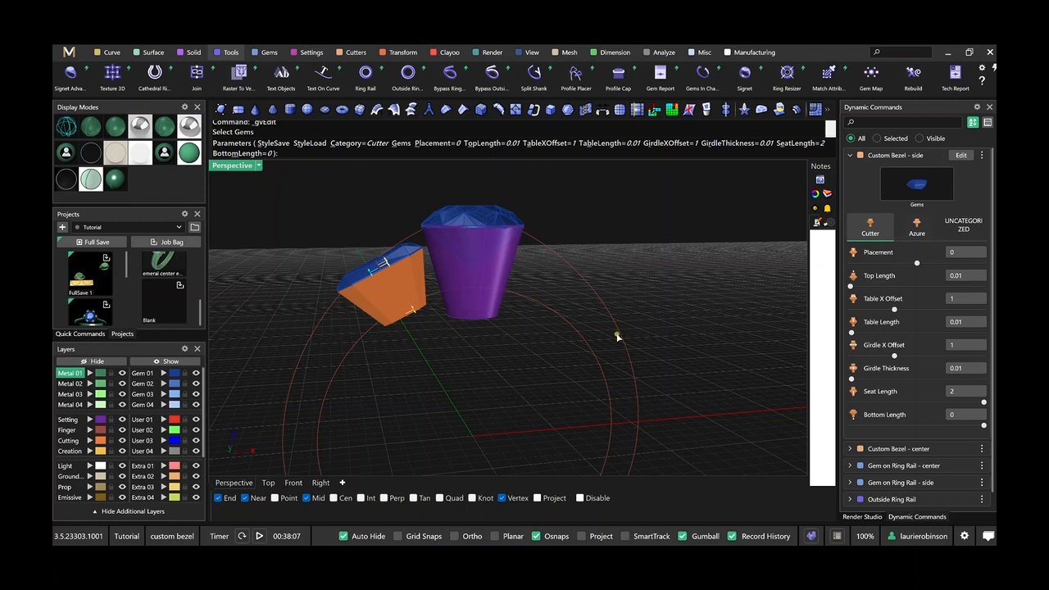
{"action": "scroll", "coordinate": [386, 296], "scroll_direction": "up", "scroll_amount": 3}
{"action": "scroll", "coordinate": [448, 339], "scroll_direction": "down", "scroll_amount": 3}
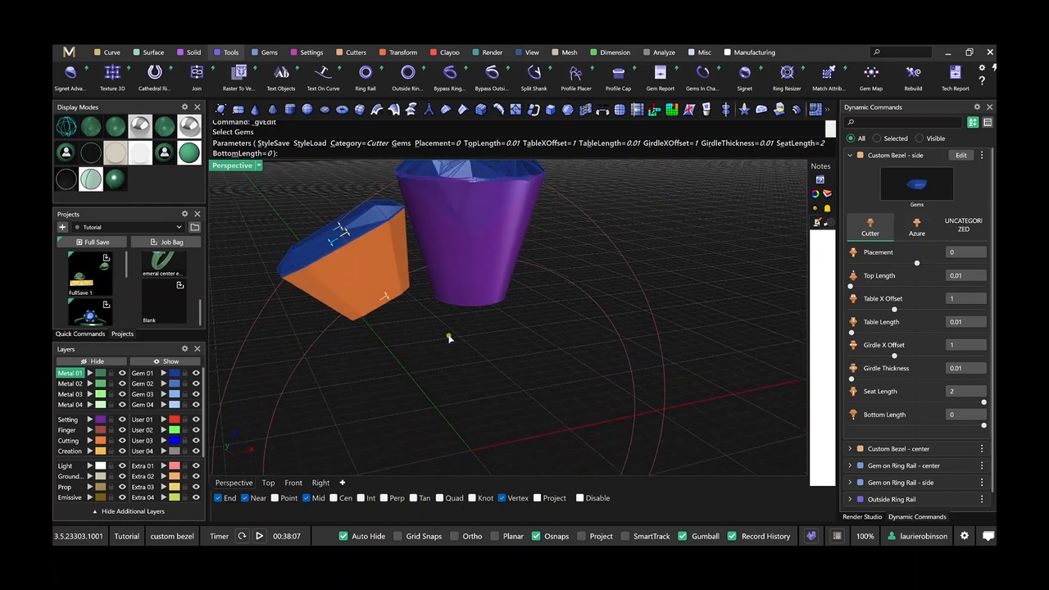
{"action": "key", "text": "Return"}
{"action": "scroll", "coordinate": [447, 340], "scroll_direction": "down", "scroll_amount": 3}
{"action": "right_click_drag", "start_coordinate": [470, 357], "coordinate": [502, 325]}
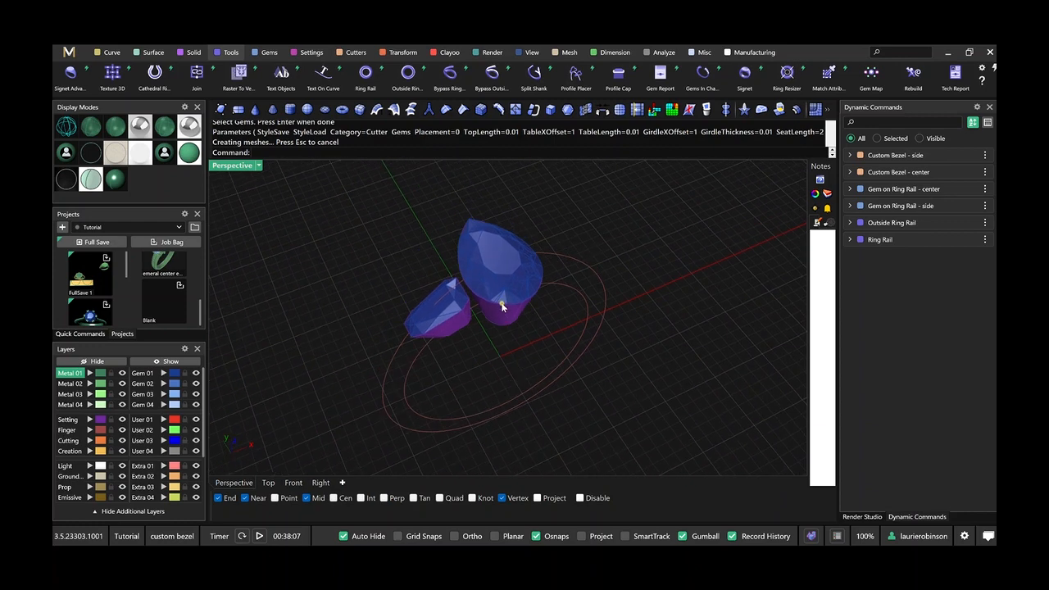
{"action": "scroll", "coordinate": [501, 305], "scroll_direction": "up", "scroll_amount": 3}
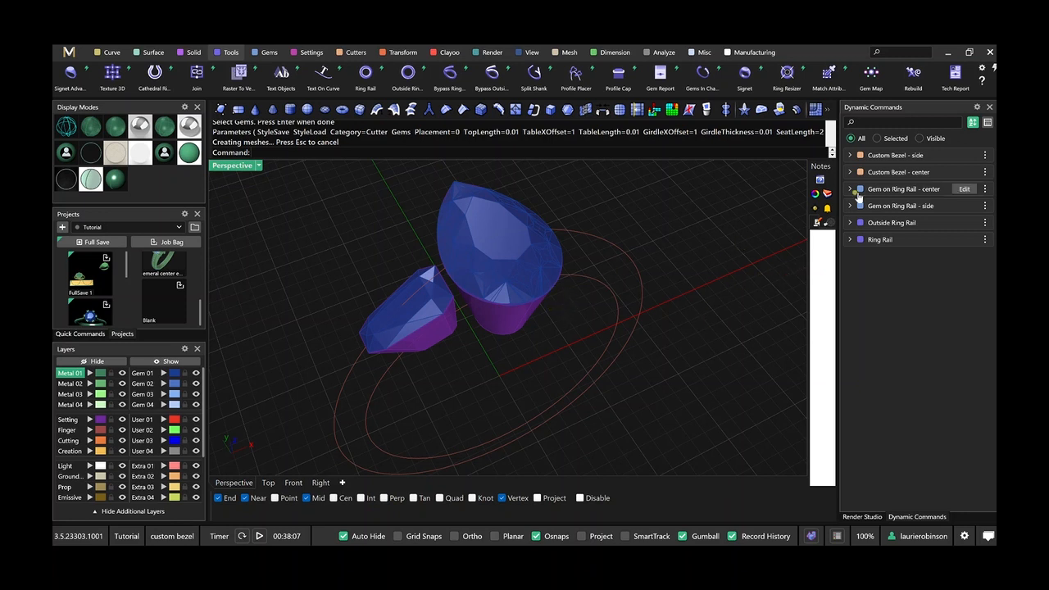
Edit the center custom bezel, switch its parameters to the Azure category, and accept the edit.
{"action": "mouse_move", "coordinate": [934, 172]}
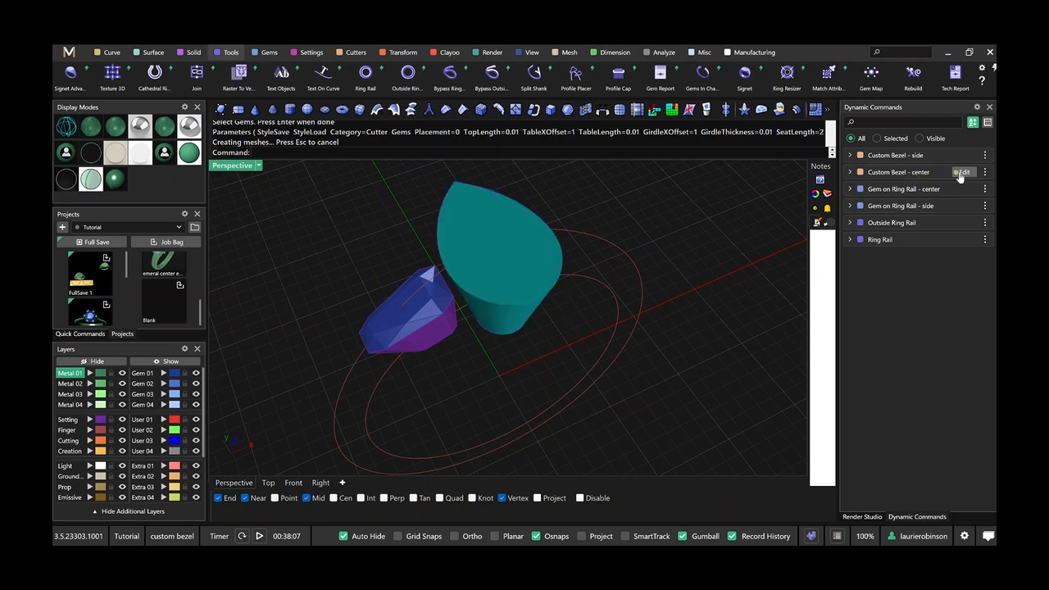
{"action": "left_click", "coordinate": [961, 174]}
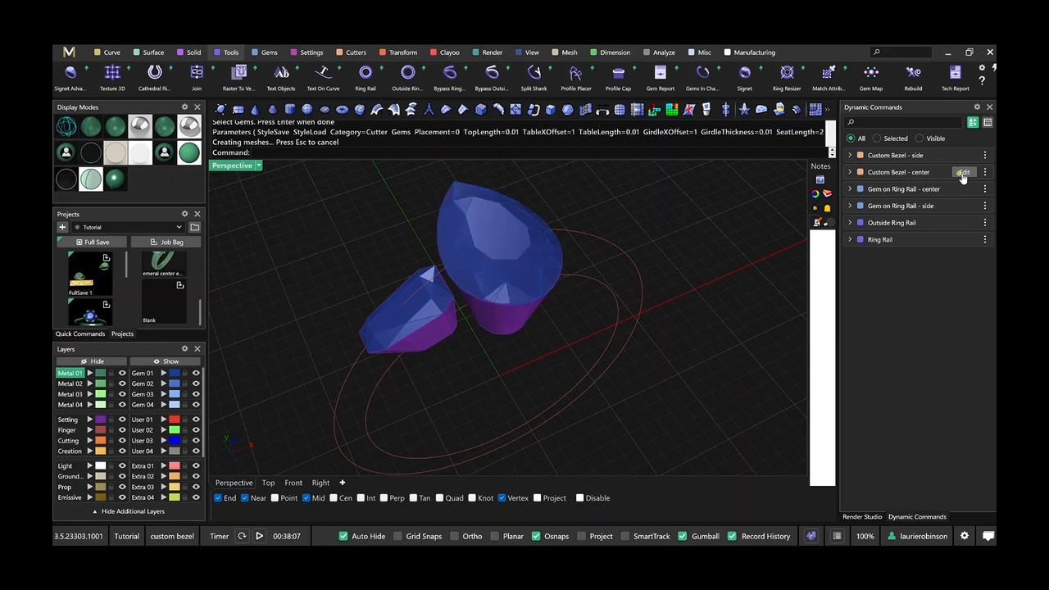
{"action": "left_click", "coordinate": [923, 226]}
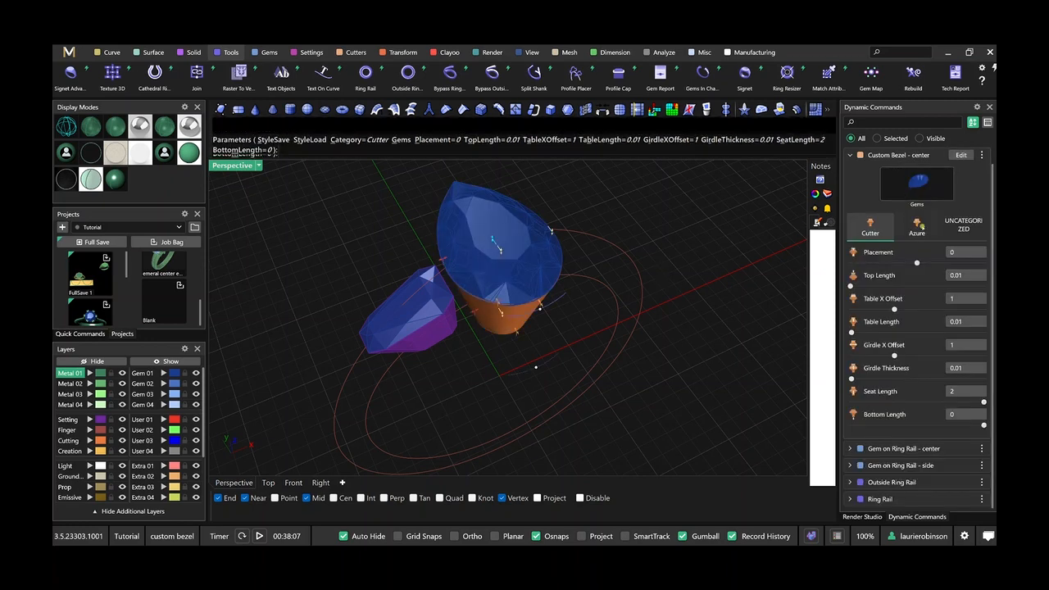
{"action": "scroll", "coordinate": [615, 346], "scroll_direction": "down", "scroll_amount": 3}
{"action": "right_click_drag", "start_coordinate": [605, 339], "coordinate": [621, 304]}
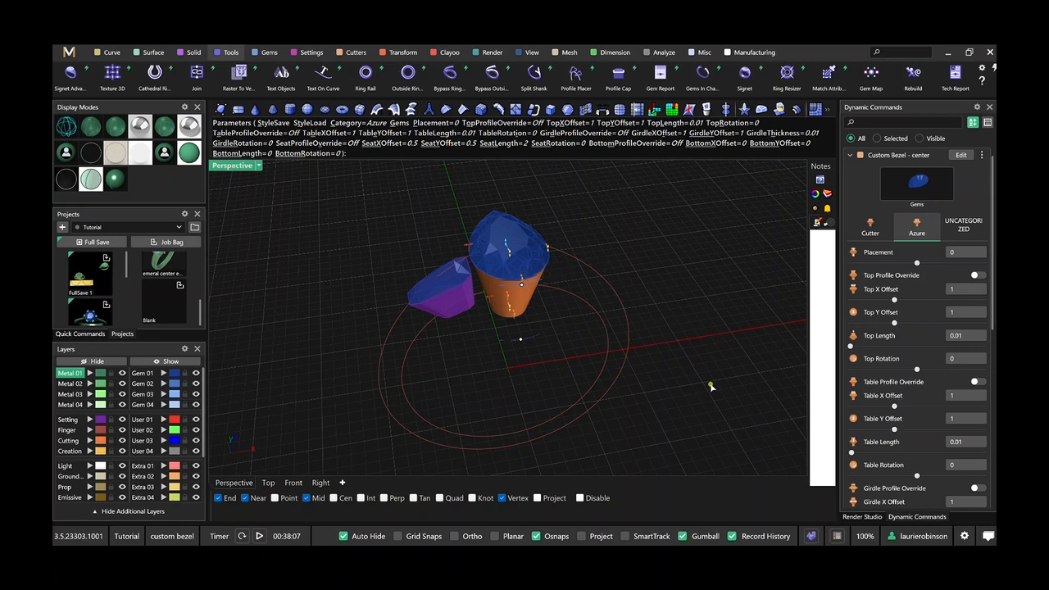
{"action": "scroll", "coordinate": [896, 476], "scroll_direction": "down", "scroll_amount": 1}
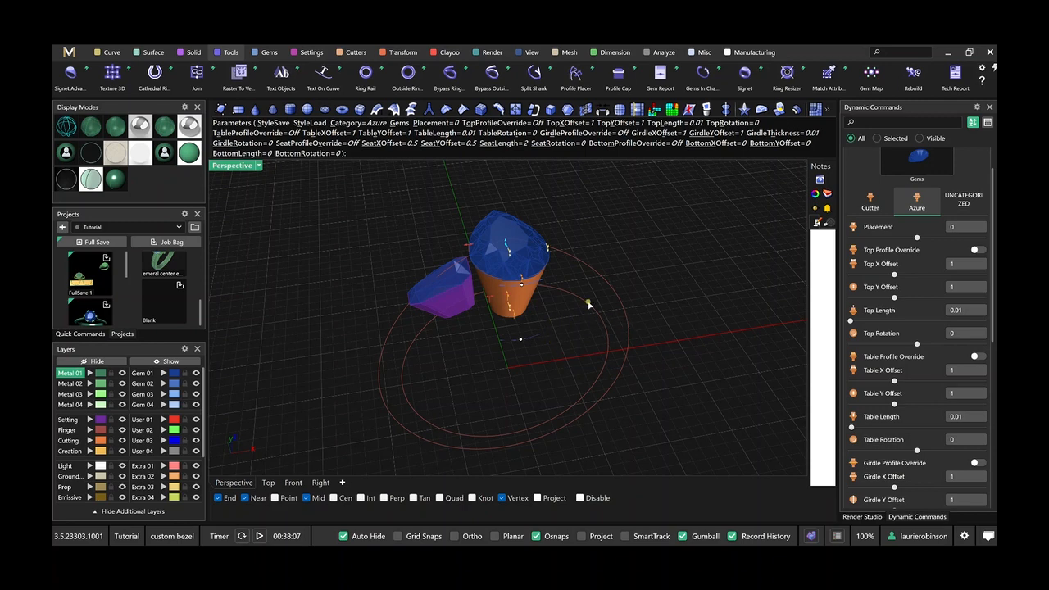
{"action": "scroll", "coordinate": [578, 290], "scroll_direction": "down", "scroll_amount": 2}
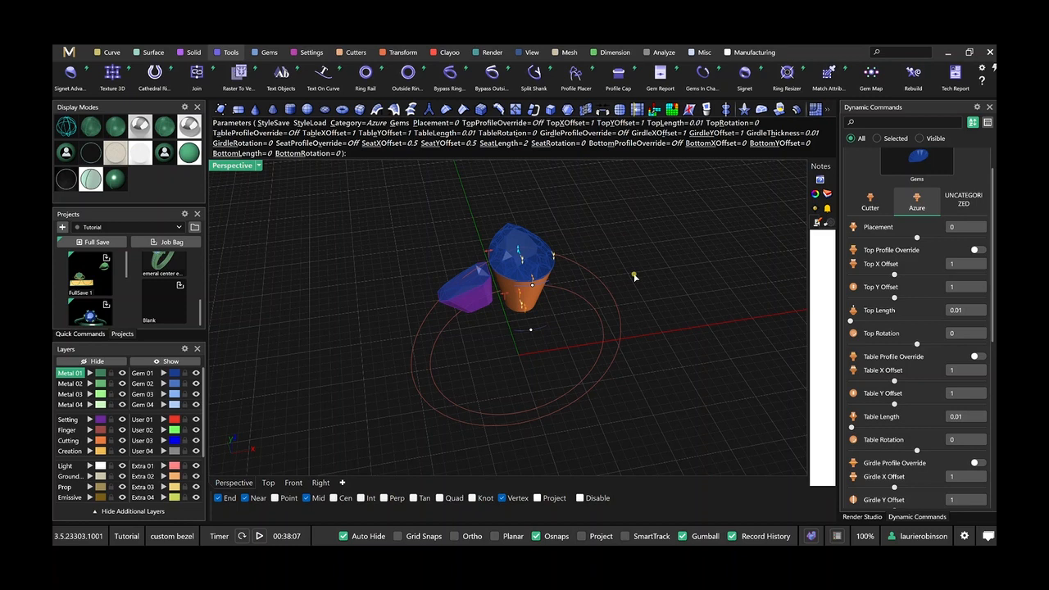
{"action": "right_click", "coordinate": [665, 298]}
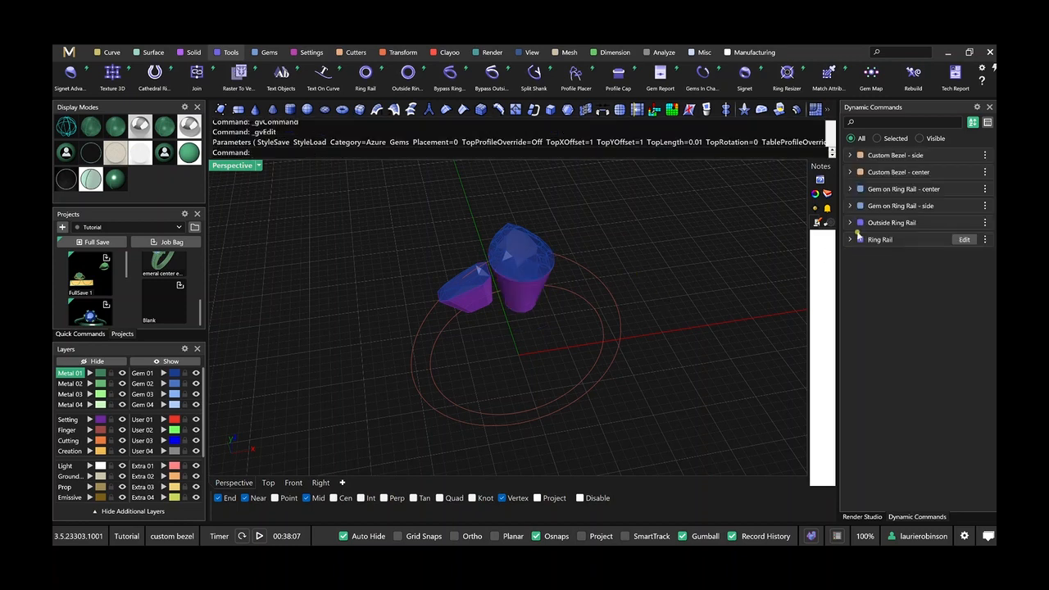
Check the pear center gem's length and width in the Gem on Ring Rail - center parameters.
{"action": "left_click", "coordinate": [884, 190]}
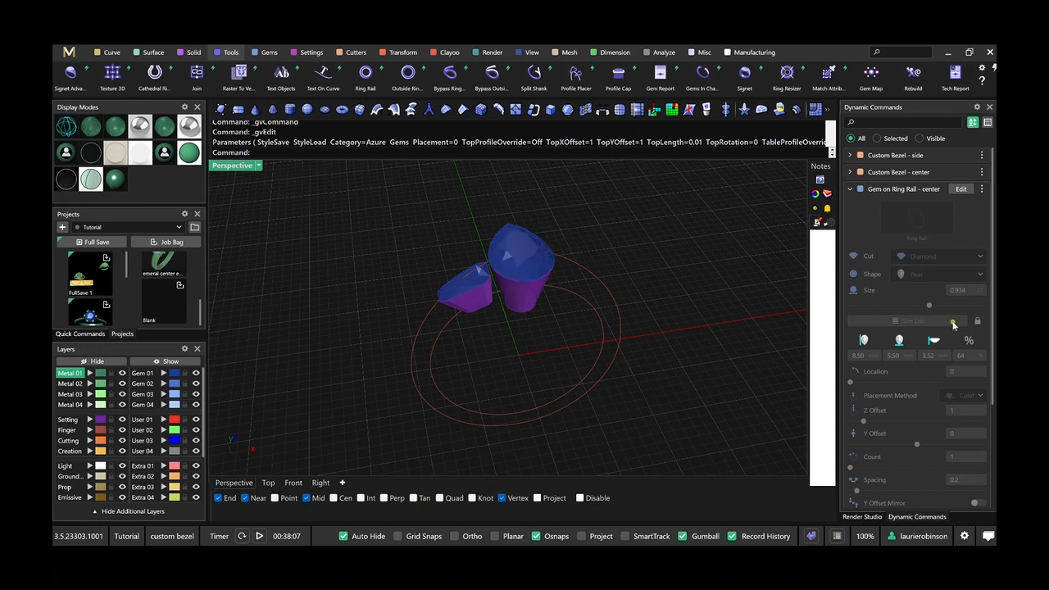
{"action": "scroll", "coordinate": [954, 324], "scroll_direction": "down", "scroll_amount": 2}
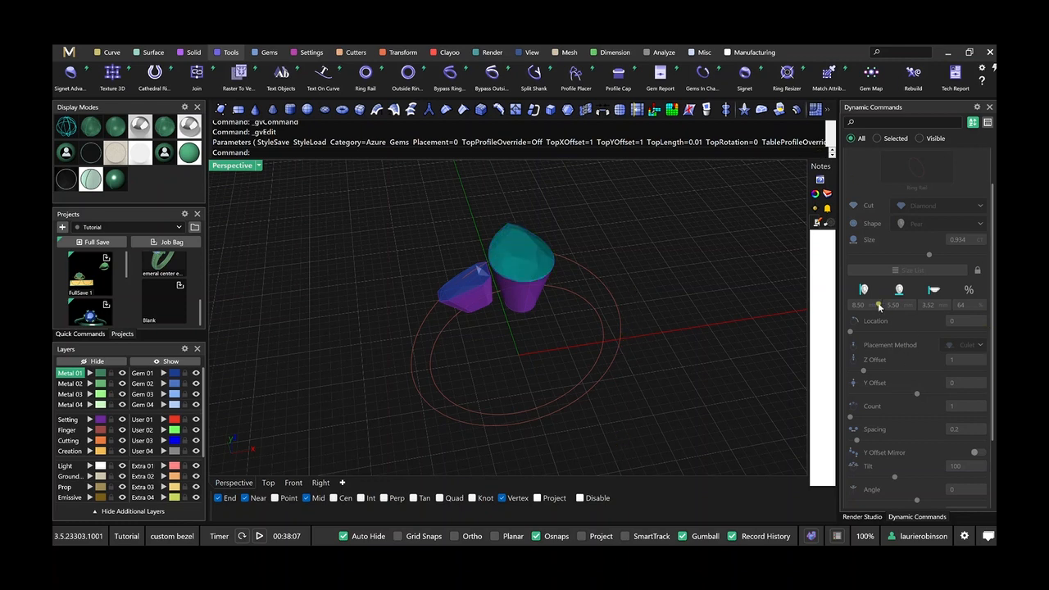
{"action": "scroll", "coordinate": [915, 368], "scroll_direction": "down", "scroll_amount": 4}
{"action": "scroll", "coordinate": [916, 368], "scroll_direction": "up", "scroll_amount": 6}
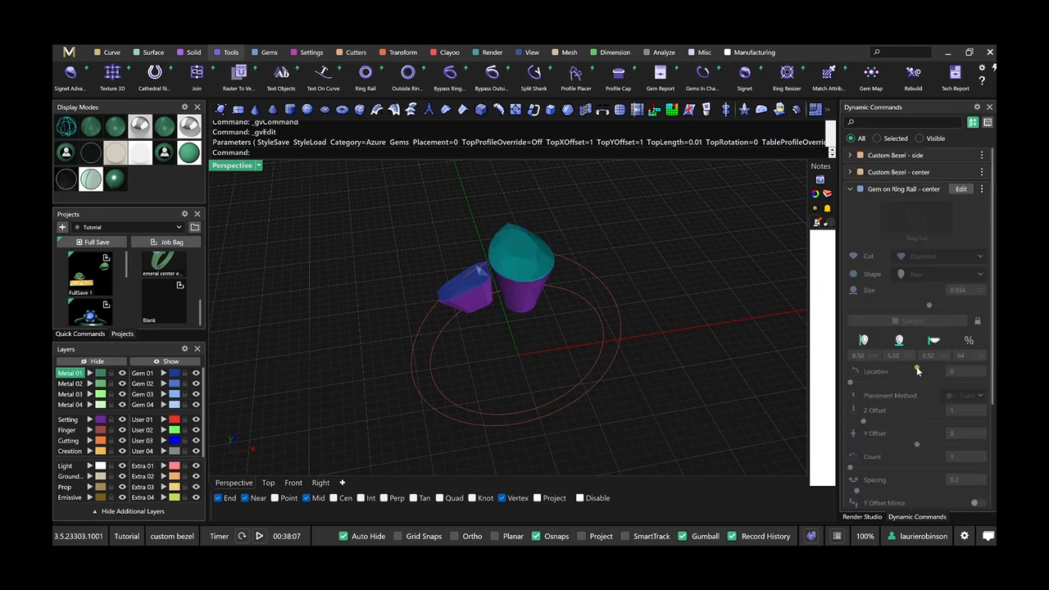
Reopen the center custom bezel for editing, and work out 9.5 ÷ 8.5 and 6.5 ÷ 5.5 in Calculator.
{"action": "left_click", "coordinate": [960, 172]}
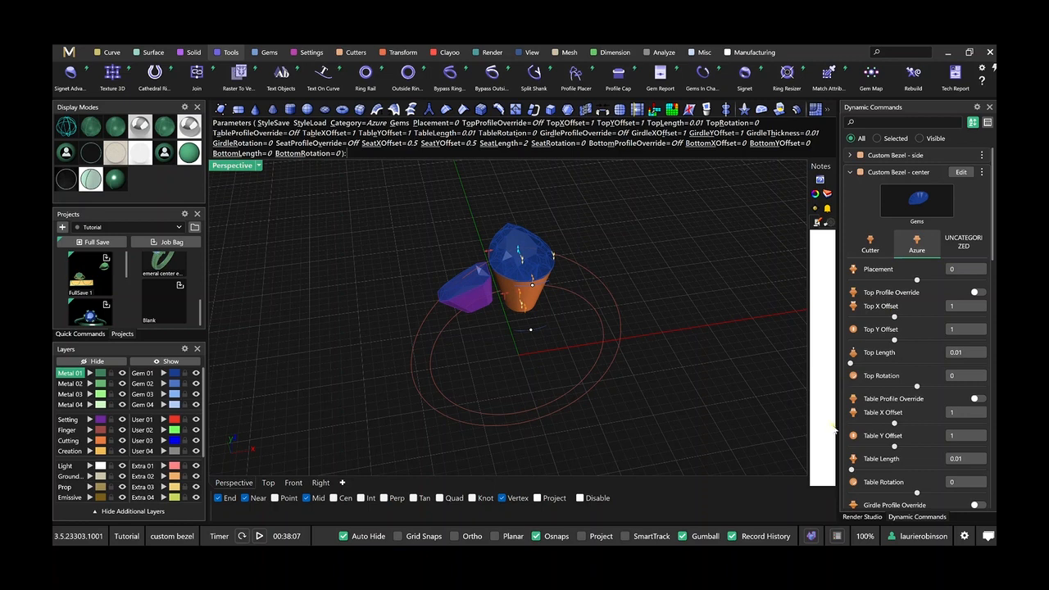
{"action": "left_click", "coordinate": [595, 565]}
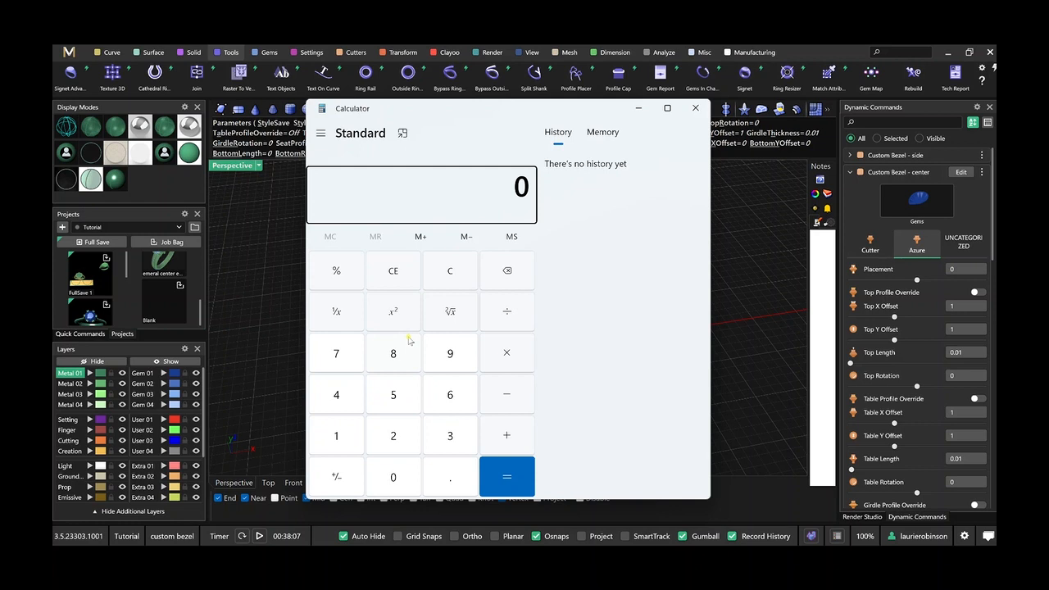
{"action": "type", "text": "9.5 ÷ 8.5"}
{"action": "key", "text": "Return"}
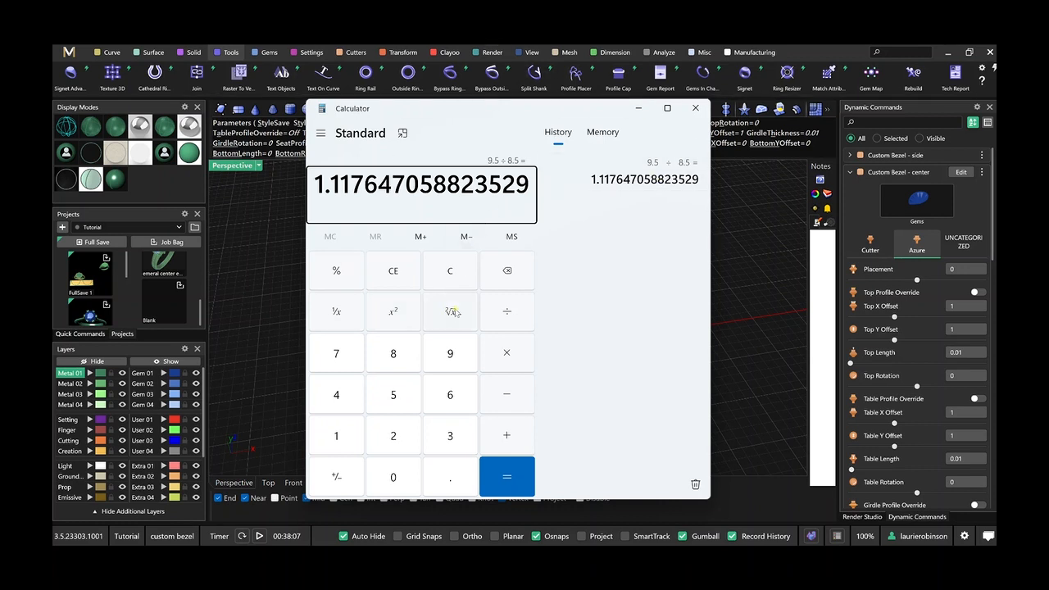
{"action": "left_click", "coordinate": [385, 271]}
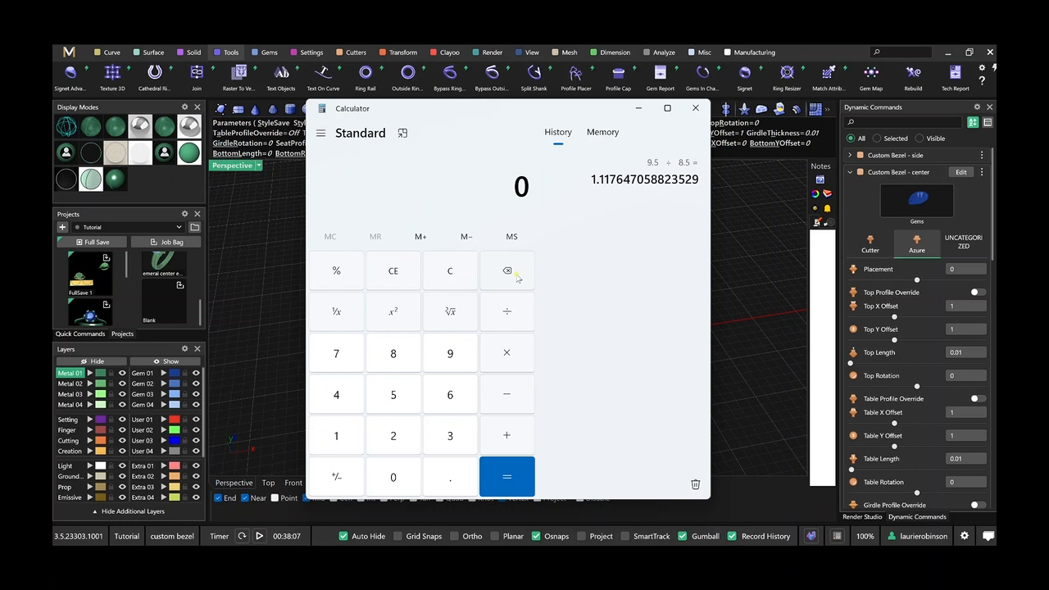
{"action": "type", "text": "6.5/5.5"}
{"action": "key", "text": "Return"}
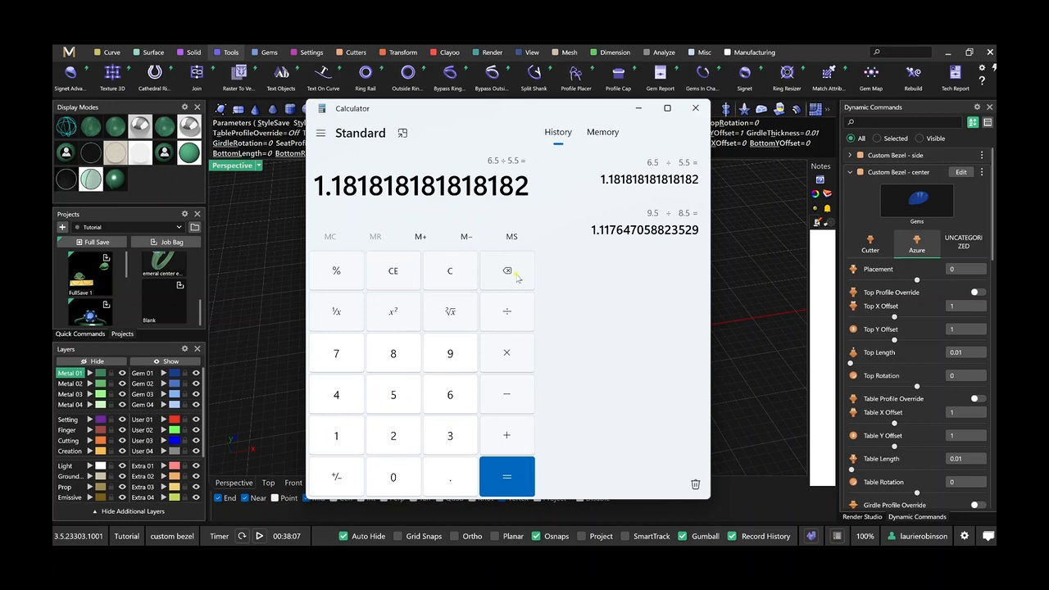
{"action": "left_click", "coordinate": [695, 109]}
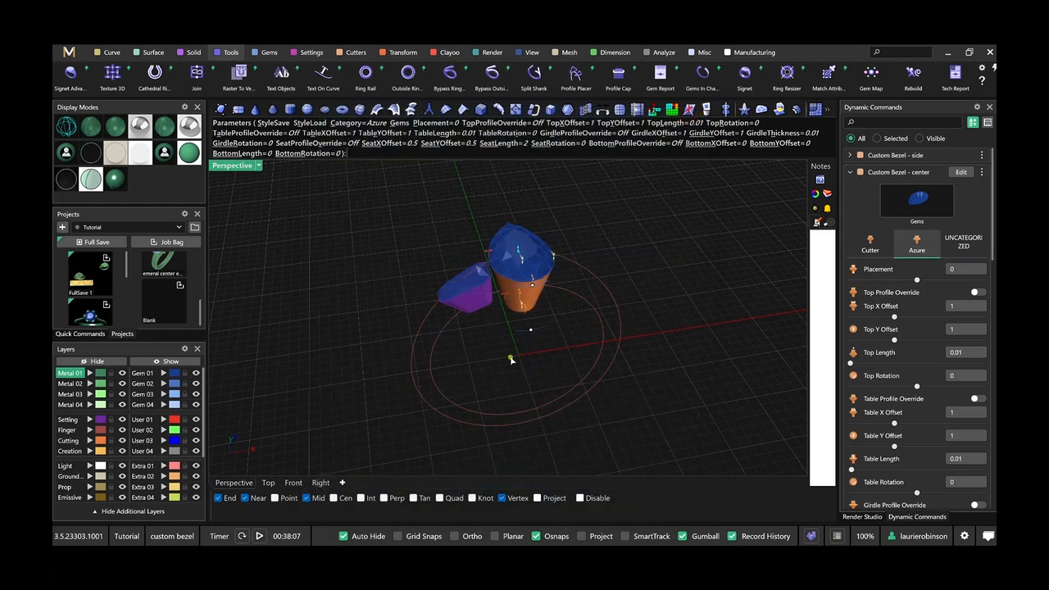
Set the center bezel's Top X Offset to 1.18 and Top Y Offset to 1.12.
{"action": "right_click_drag", "start_coordinate": [573, 326], "coordinate": [628, 328]}
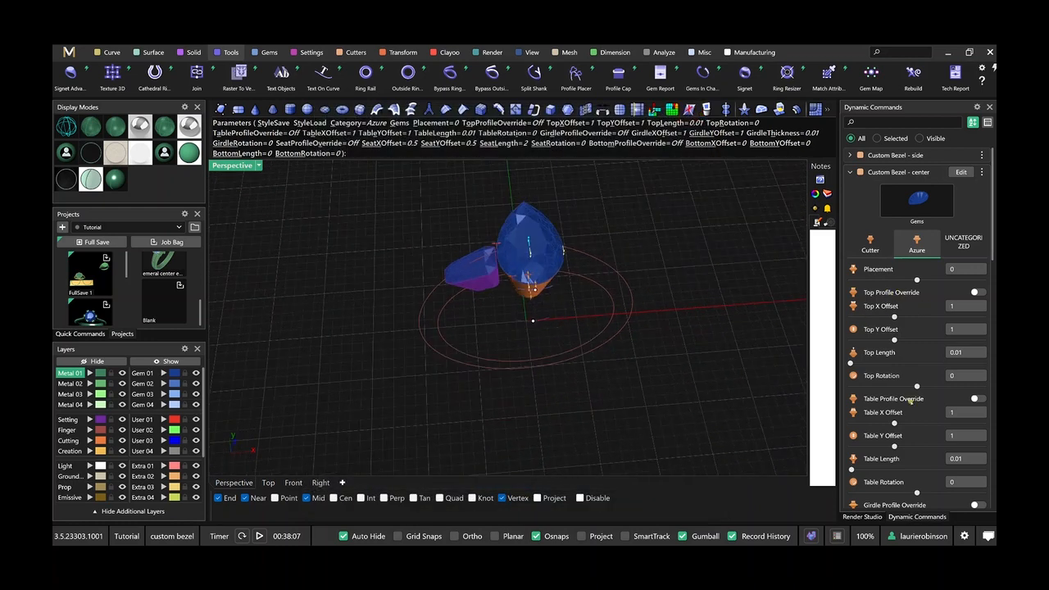
{"action": "scroll", "coordinate": [920, 472], "scroll_direction": "down", "scroll_amount": 3}
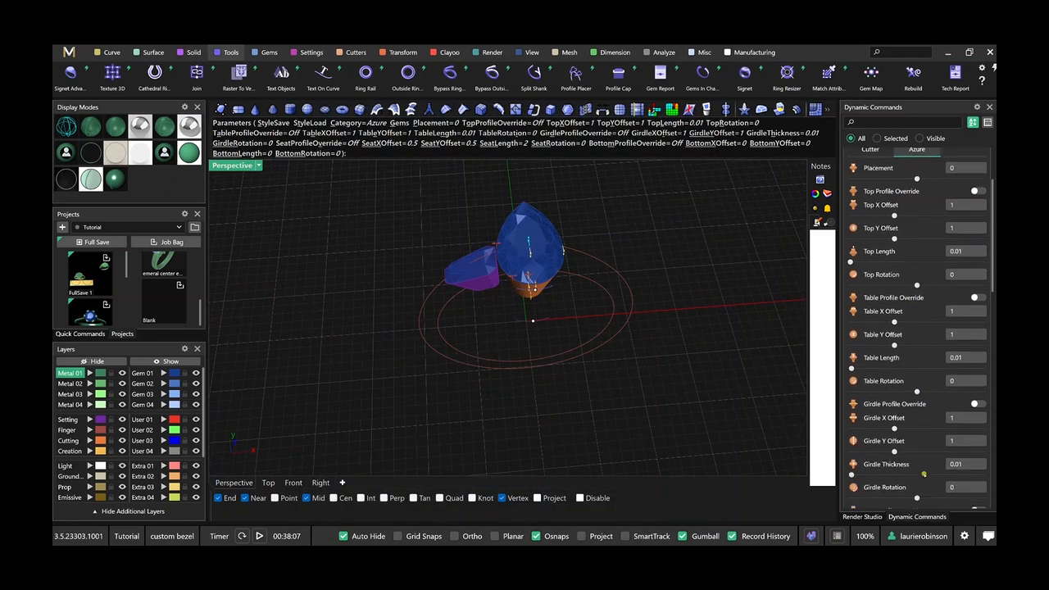
{"action": "left_click", "coordinate": [955, 207]}
{"action": "type", "text": "1.18"}
{"action": "key", "text": "Tab"}
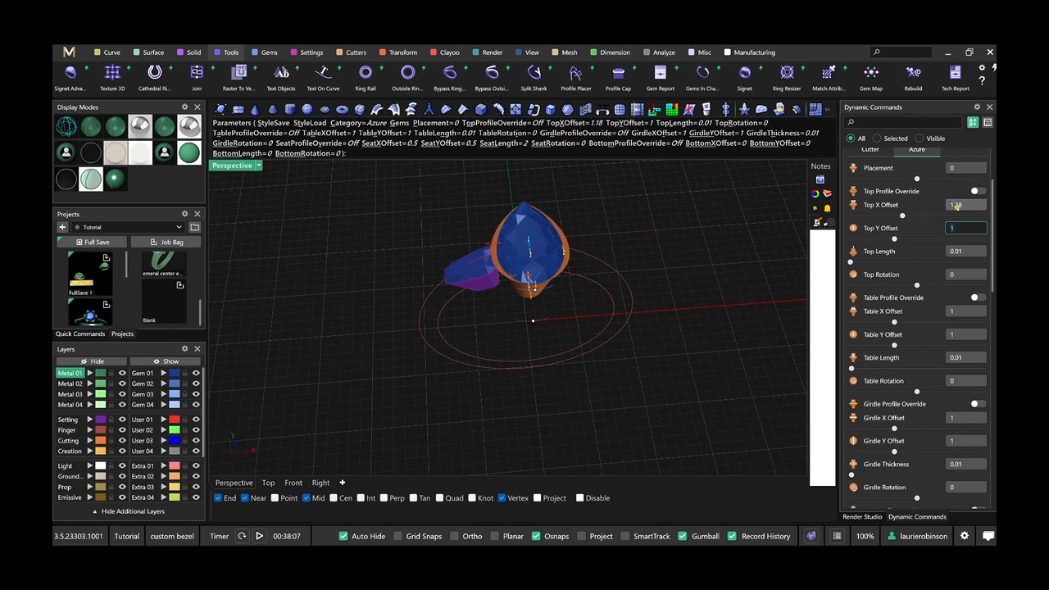
{"action": "type", "text": "1.12"}
{"action": "key", "text": "Tab"}
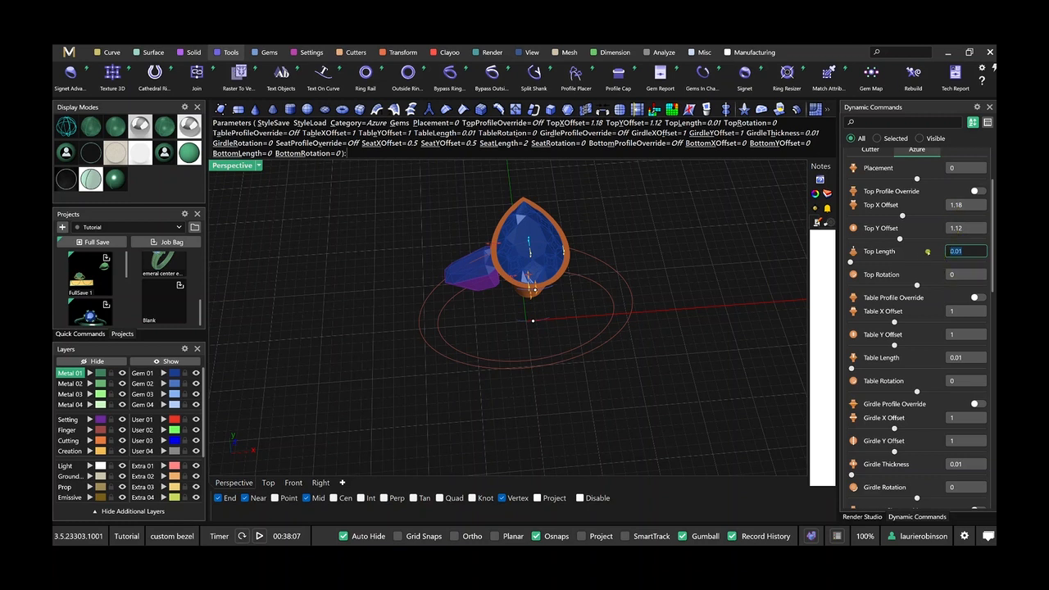
Set the center bezel's Table X Offset to 1.18, Table Y Offset to 1.12 and Table Length to 0.8.
{"action": "left_click", "coordinate": [954, 311]}
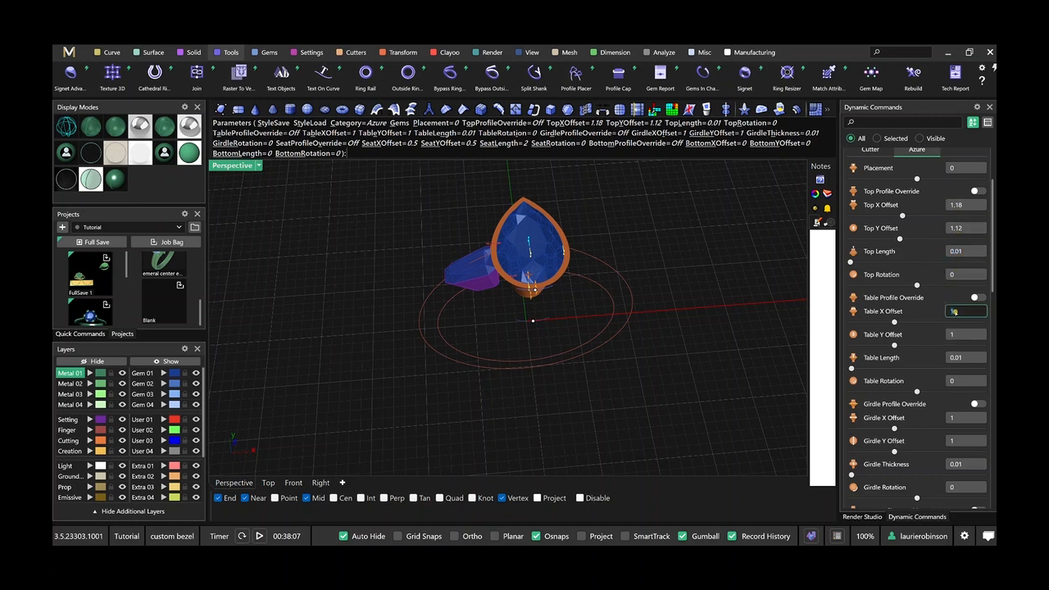
{"action": "key", "text": "Tab"}
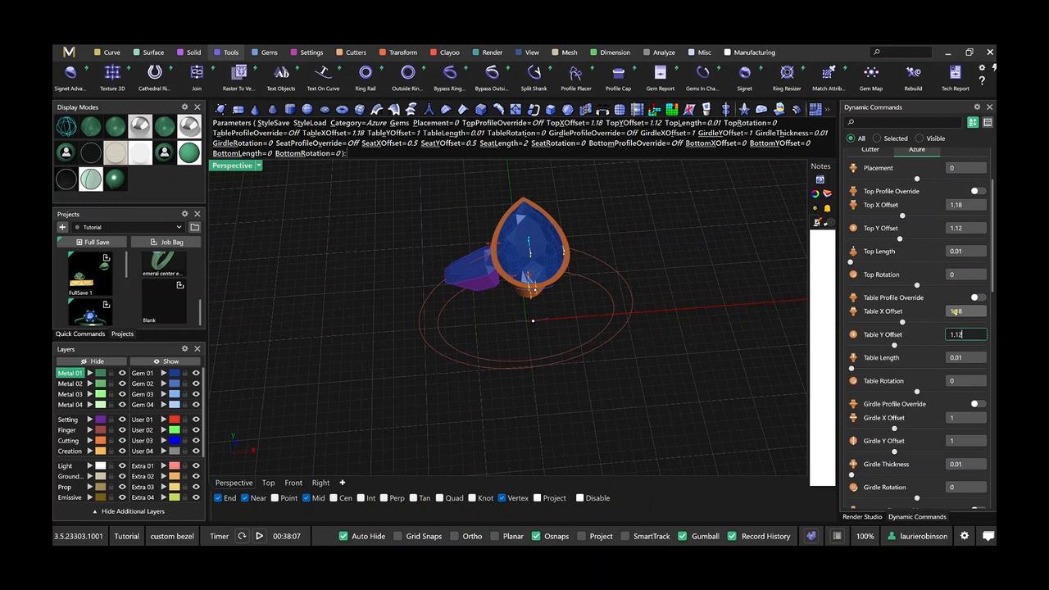
{"action": "type", "text": "1.12"}
{"action": "key", "text": "Tab"}
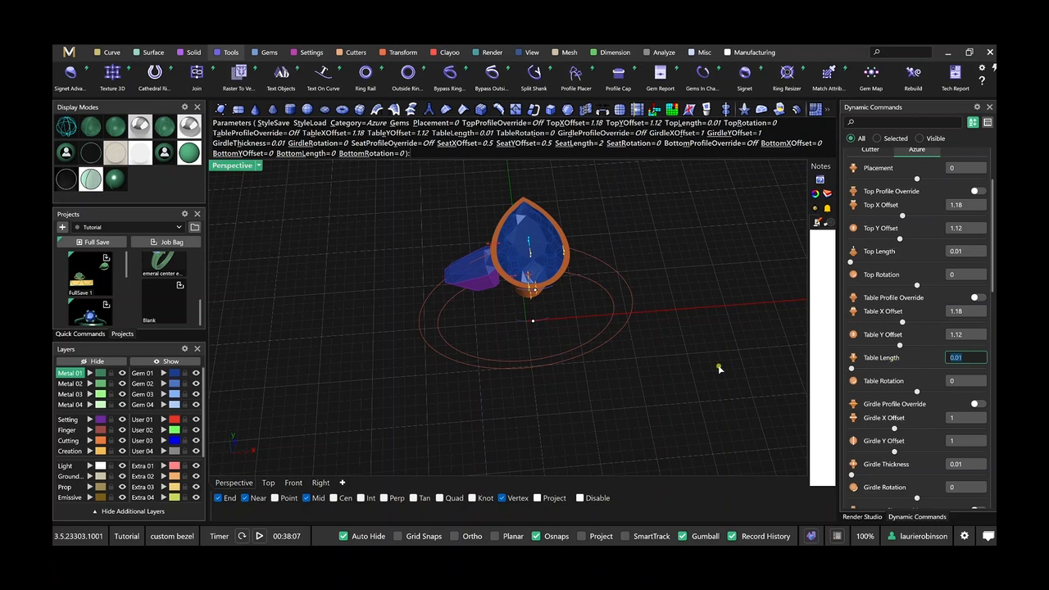
{"action": "right_click_drag", "start_coordinate": [718, 369], "coordinate": [686, 321]}
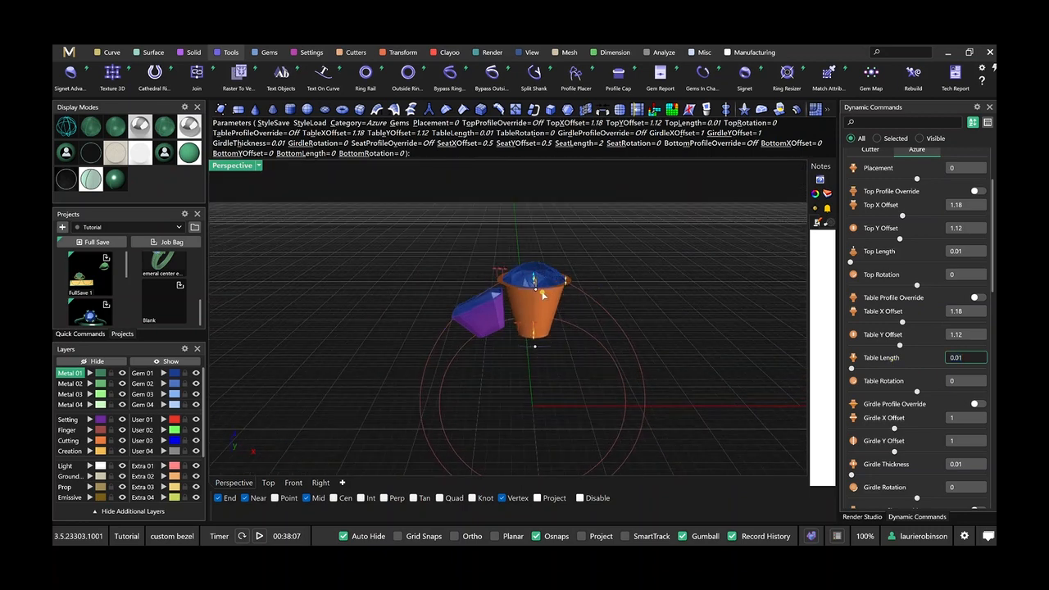
{"action": "scroll", "coordinate": [543, 295], "scroll_direction": "up", "scroll_amount": 2}
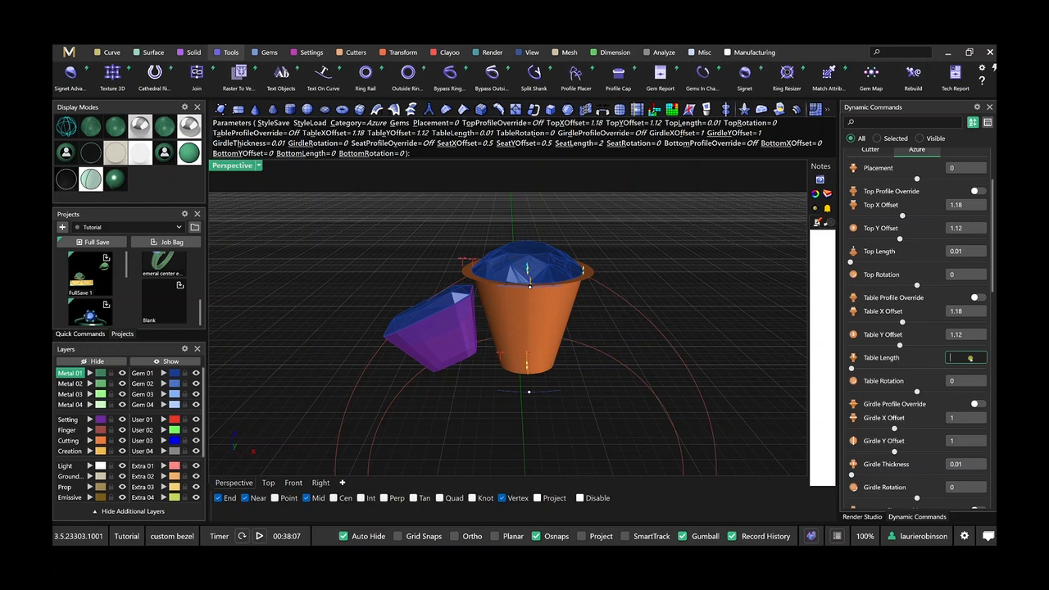
{"action": "type", "text": "8"}
{"action": "key", "text": "Tab"}
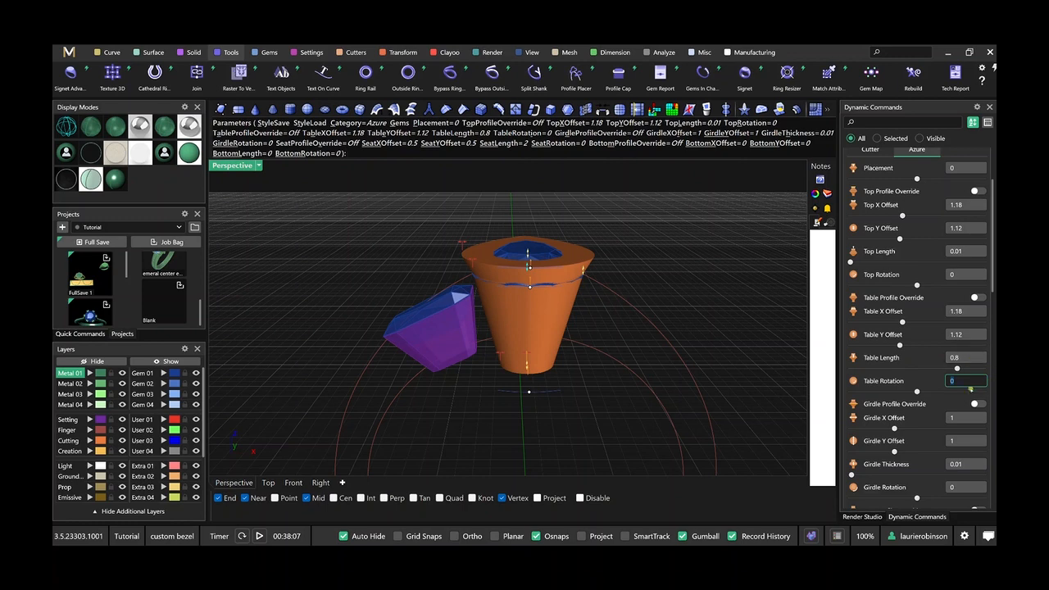
Set the center bezel's Girdle X Offset to 1.18 and Girdle Y Offset to 1.12, and accept the edit.
{"action": "left_click", "coordinate": [955, 417]}
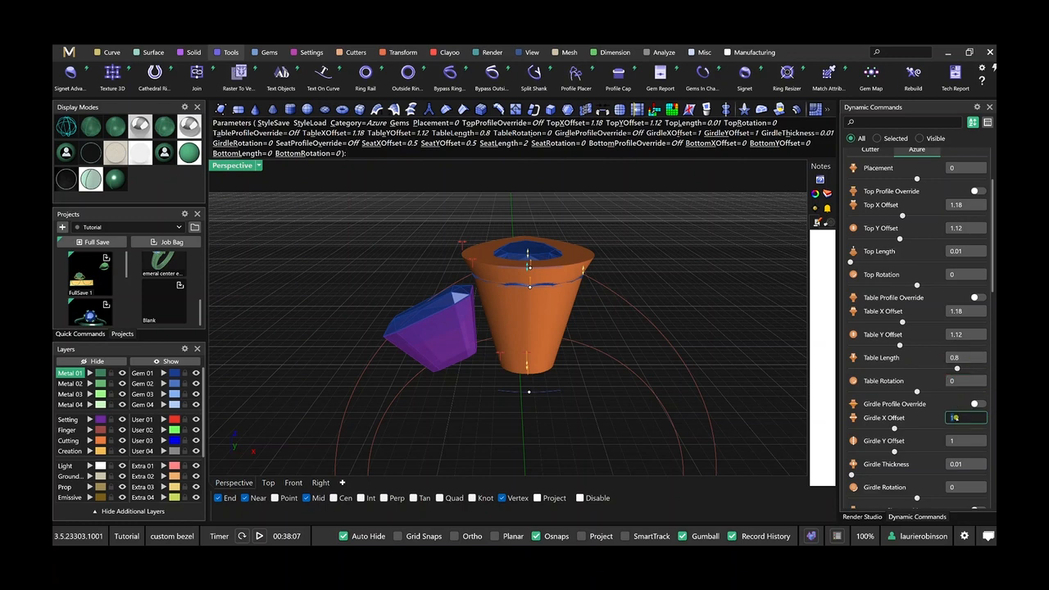
{"action": "key", "text": "Tab"}
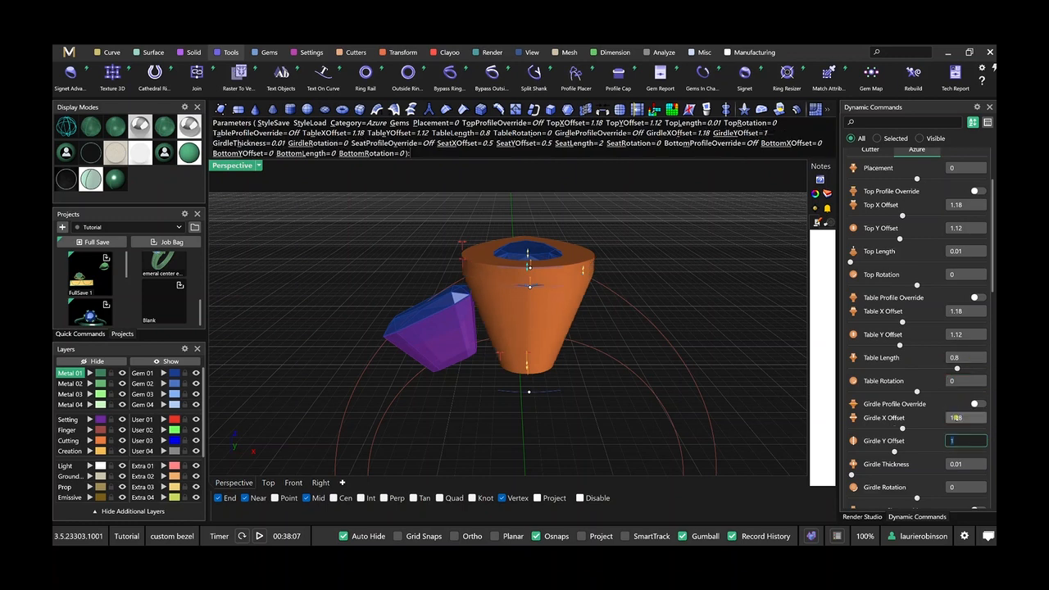
{"action": "type", "text": "1.12"}
{"action": "key", "text": "Tab"}
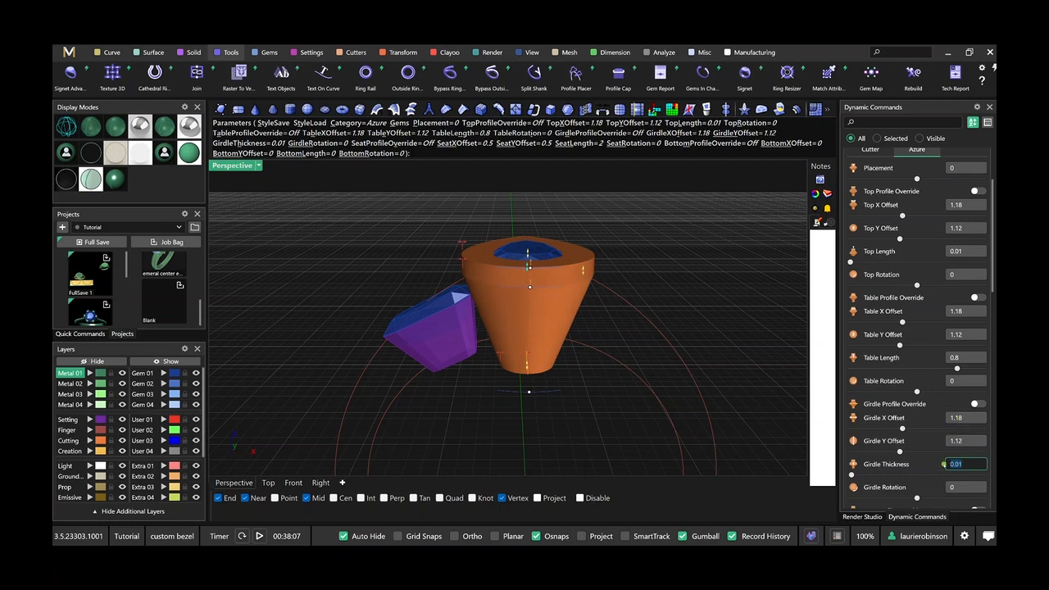
{"action": "scroll", "coordinate": [708, 388], "scroll_direction": "down", "scroll_amount": 2}
{"action": "right_click_drag", "start_coordinate": [708, 388], "coordinate": [706, 273]}
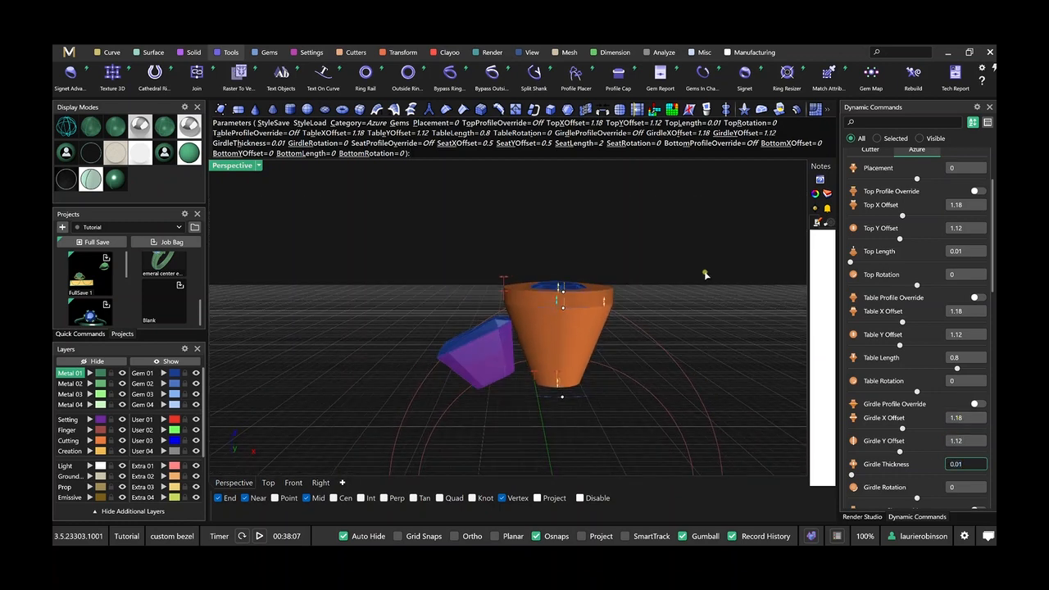
{"action": "right_click", "coordinate": [706, 274]}
Examine the center bezel's wall around the pear gem and its position beside the side setting, from the front and in perspective.
{"action": "left_click", "coordinate": [293, 483]}
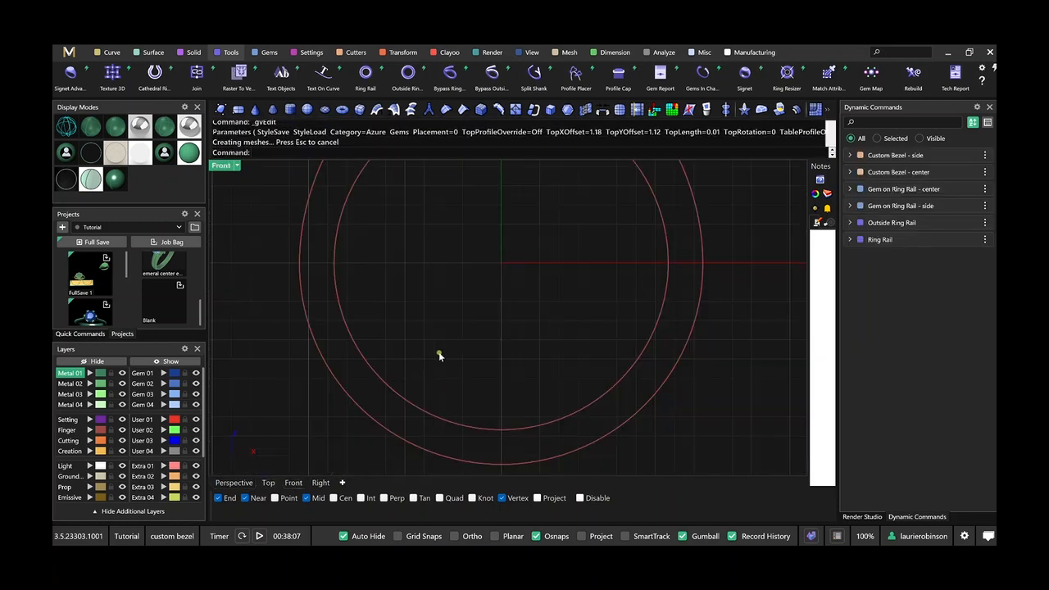
{"action": "scroll", "coordinate": [438, 350], "scroll_direction": "down", "scroll_amount": 2}
{"action": "scroll", "coordinate": [482, 211], "scroll_direction": "up", "scroll_amount": 4}
{"action": "scroll", "coordinate": [482, 211], "scroll_direction": "up", "scroll_amount": 5}
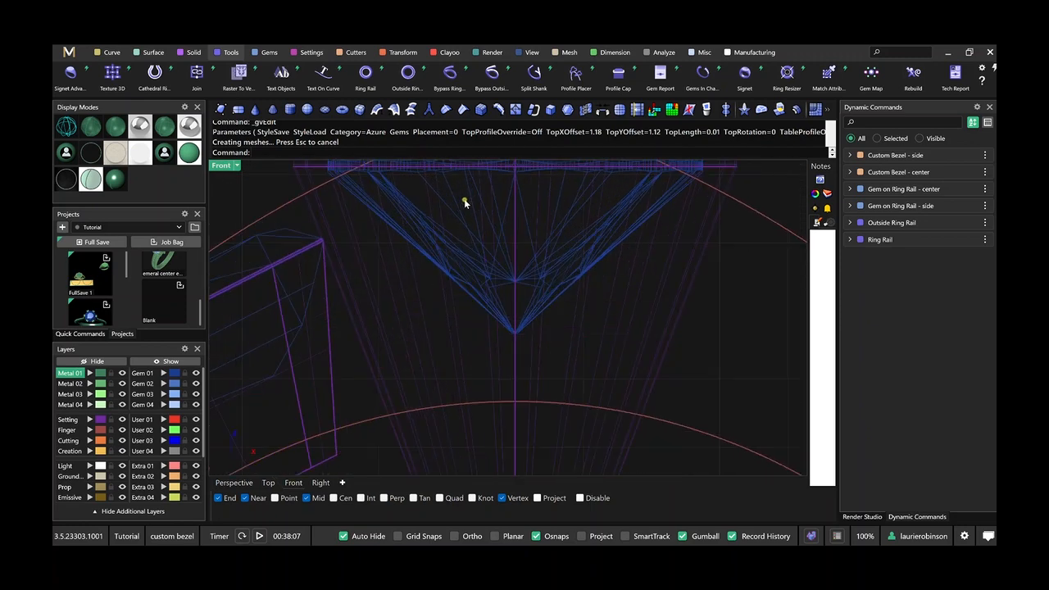
{"action": "scroll", "coordinate": [483, 236], "scroll_direction": "down", "scroll_amount": 3}
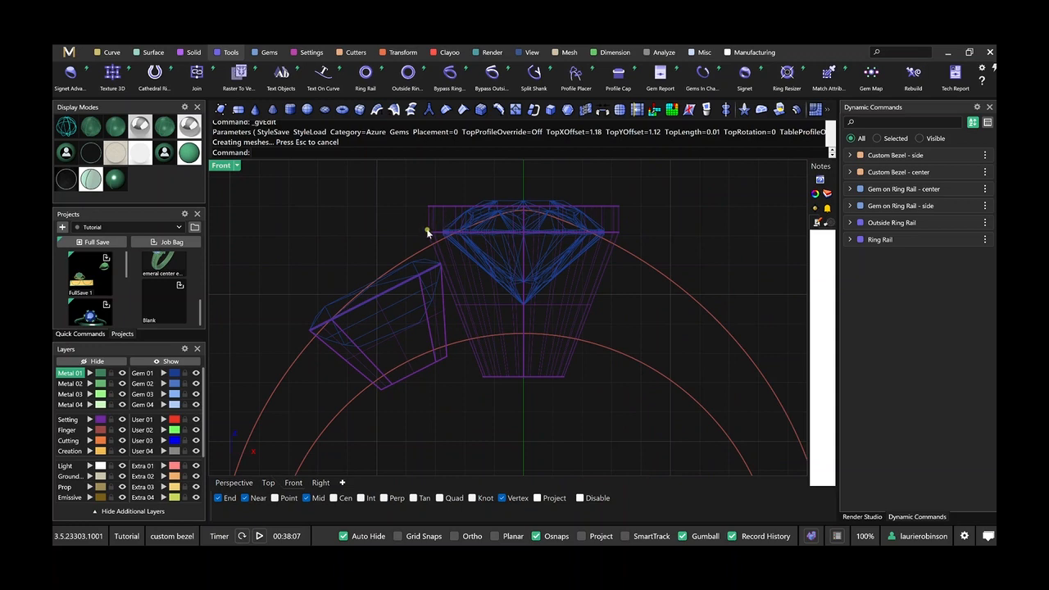
{"action": "left_click", "coordinate": [234, 482]}
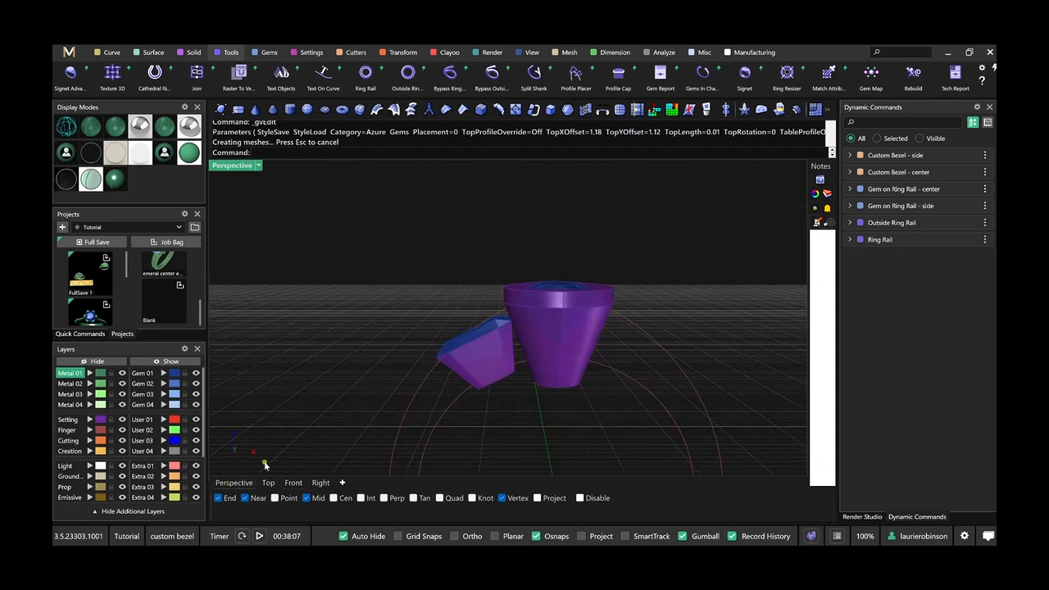
{"action": "scroll", "coordinate": [445, 311], "scroll_direction": "down", "scroll_amount": 2}
{"action": "mouse_move", "coordinate": [445, 312]}
{"action": "right_mouse_down"}
{"action": "mouse_move", "coordinate": [475, 356]}
{"action": "mouse_move", "coordinate": [604, 355]}
{"action": "mouse_move", "coordinate": [571, 332]}
{"action": "right_mouse_up"}
{"action": "scroll", "coordinate": [559, 335], "scroll_direction": "up", "scroll_amount": 4}
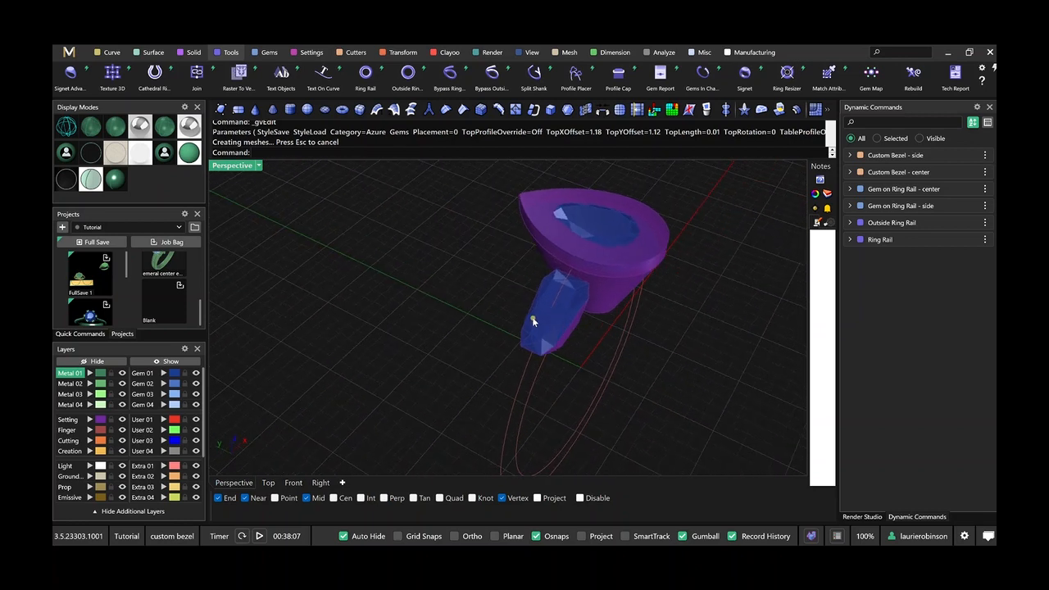
Check the side gem's dimensions and calculate the offset ratios 6 ÷ 5 and 4 ÷ 3 in the Calculator.
{"action": "left_click", "coordinate": [894, 210]}
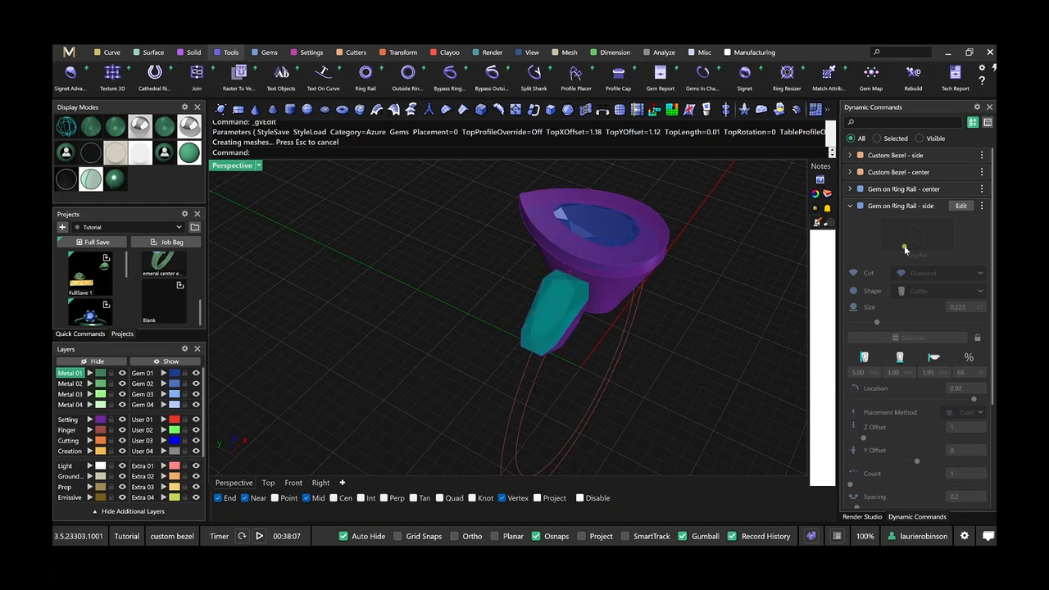
{"action": "left_click", "coordinate": [593, 560]}
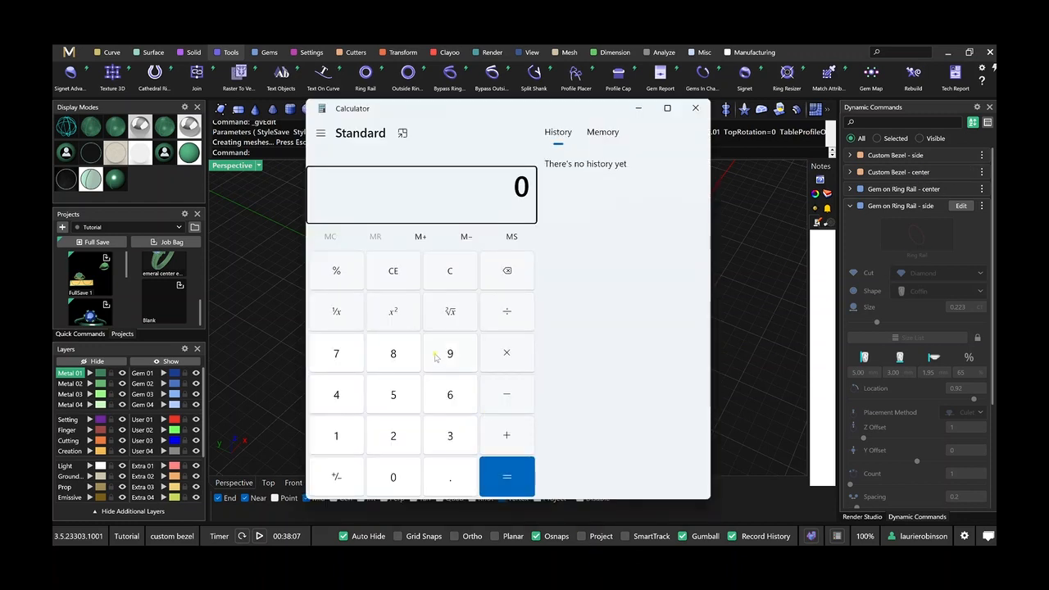
{"action": "type", "text": "6/5"}
{"action": "key", "text": "Return"}
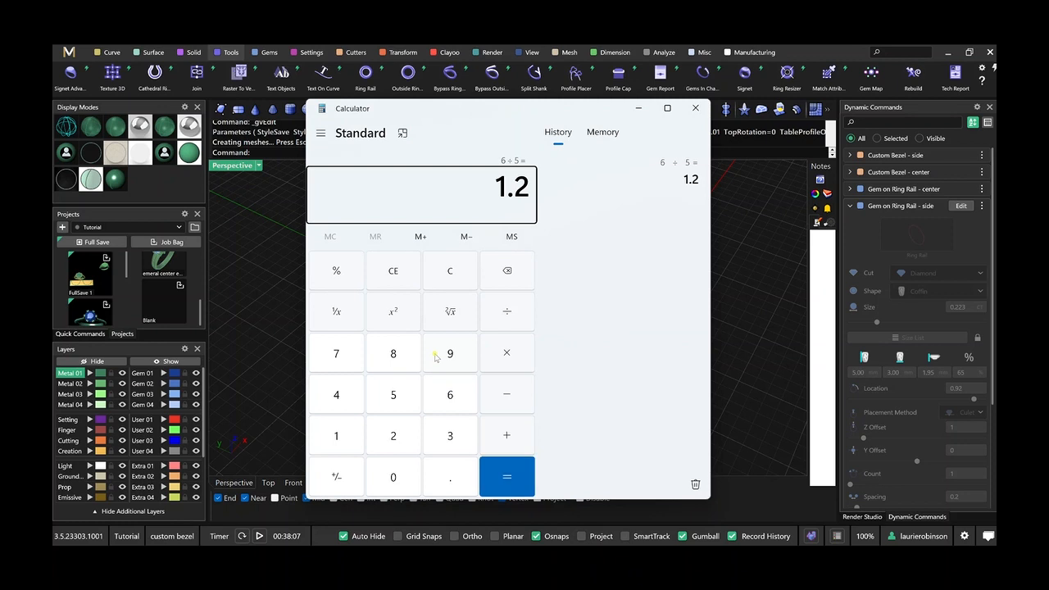
{"action": "left_click", "coordinate": [405, 269]}
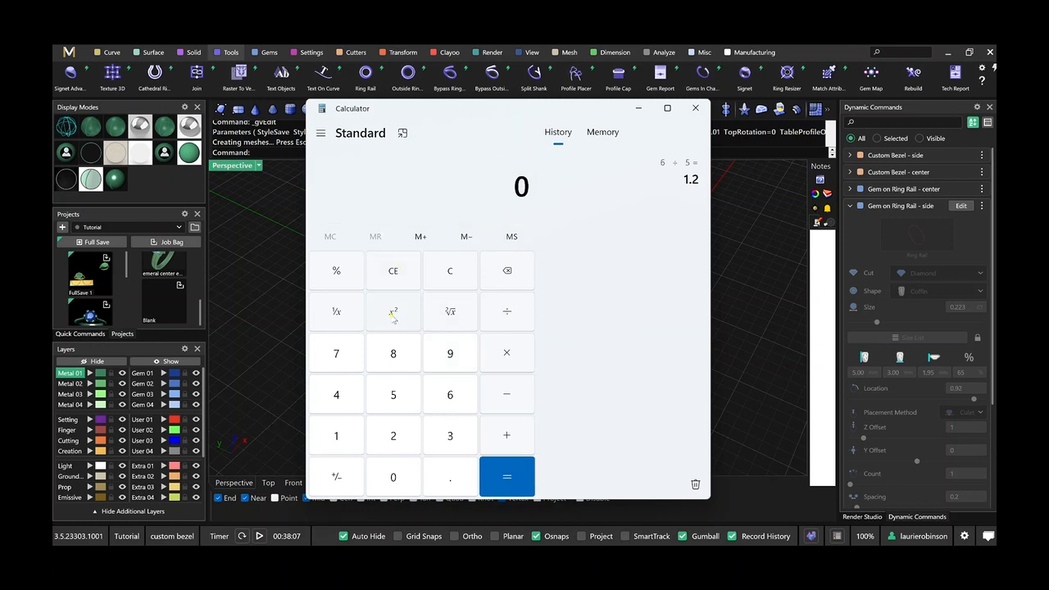
{"action": "type", "text": "4/3"}
{"action": "key", "text": "Return"}
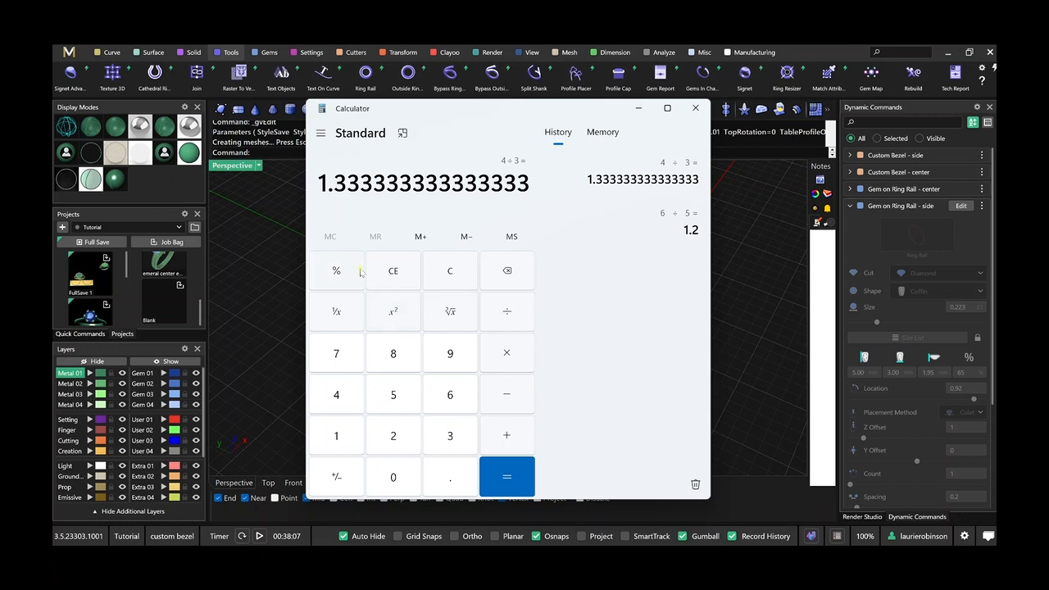
{"action": "left_click", "coordinate": [695, 107]}
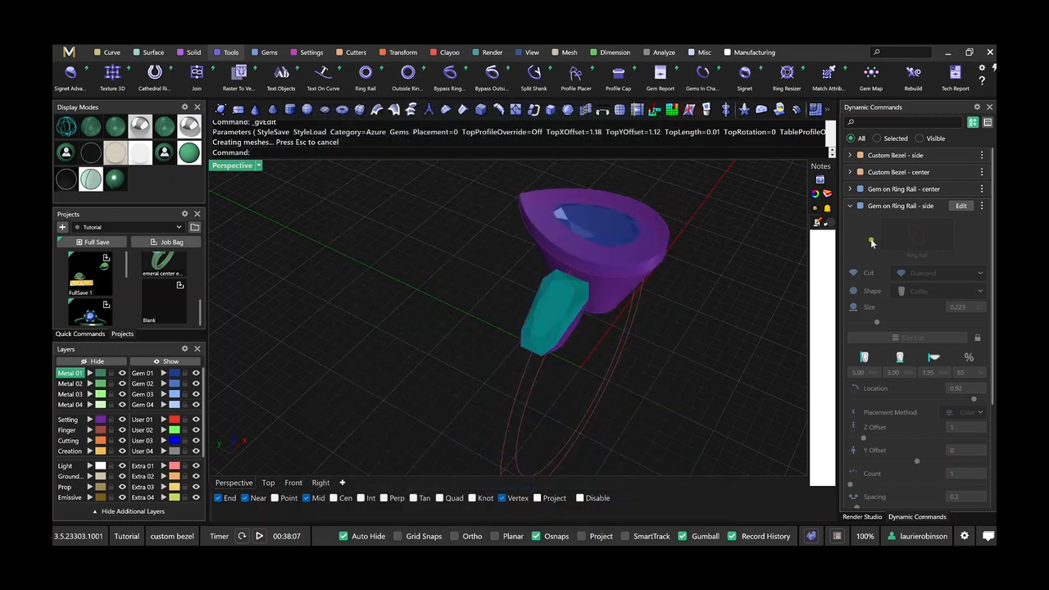
Open the side custom bezel for editing and show its Azure parameters.
{"action": "left_click", "coordinate": [967, 157]}
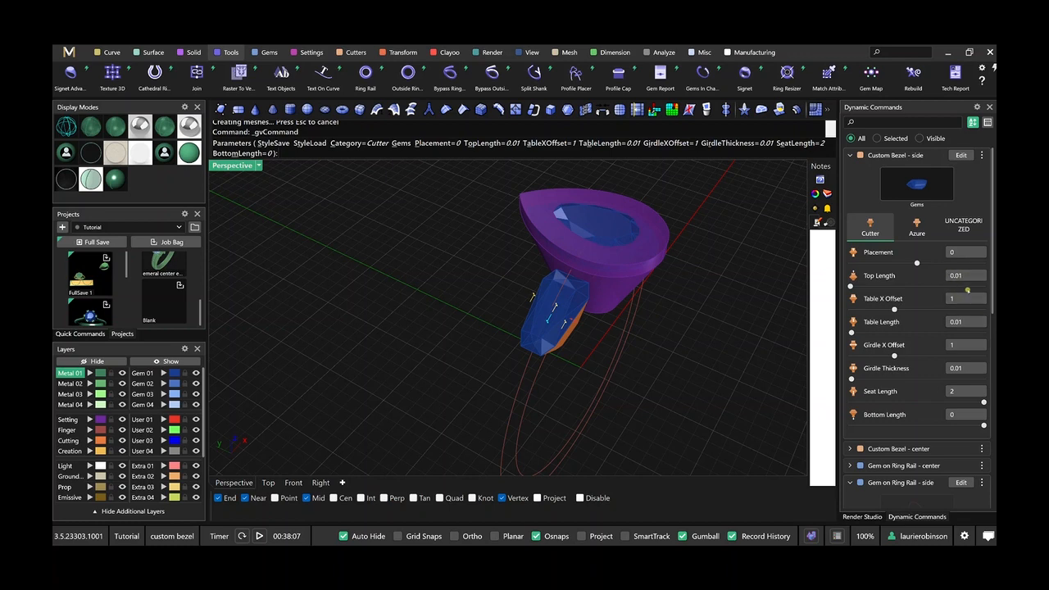
{"action": "left_click", "coordinate": [967, 299]}
{"action": "left_click", "coordinate": [912, 233]}
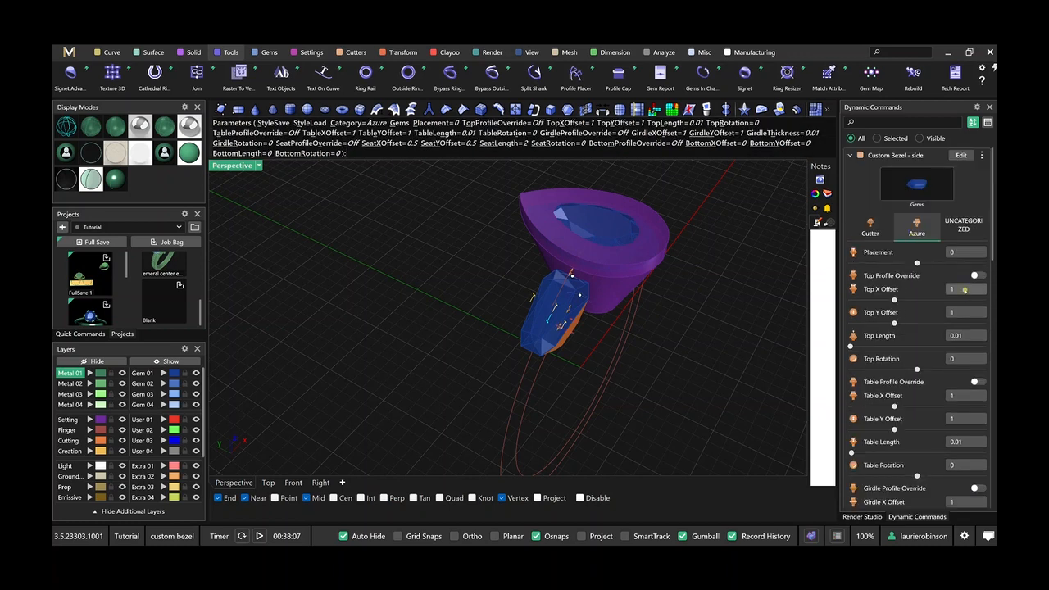
Set the side bezel's Top X Offset to 1.2 and Top Y Offset to 1.33.
{"action": "right_click_drag", "start_coordinate": [655, 356], "coordinate": [636, 350]}
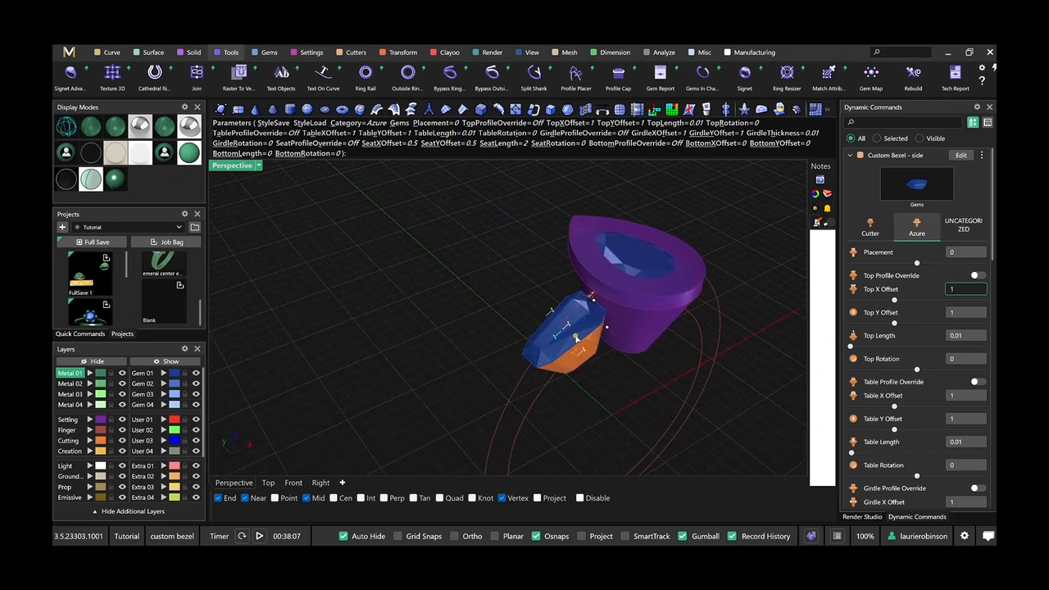
{"action": "mouse_move", "coordinate": [609, 330]}
{"action": "type", "text": ".2"}
{"action": "key", "text": "Tab"}
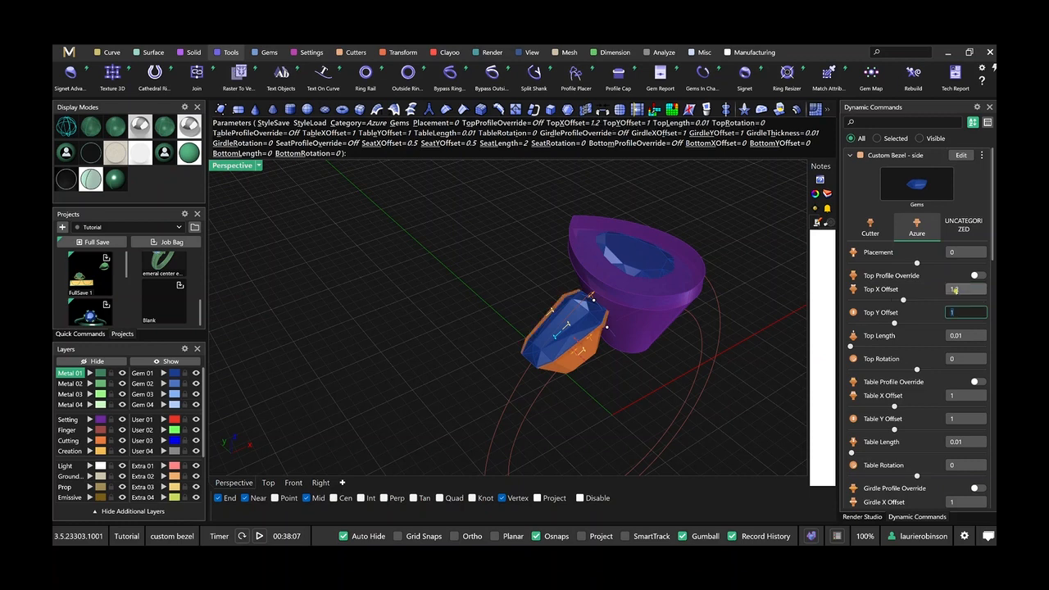
{"action": "type", "text": ".33"}
{"action": "key", "text": "Tab"}
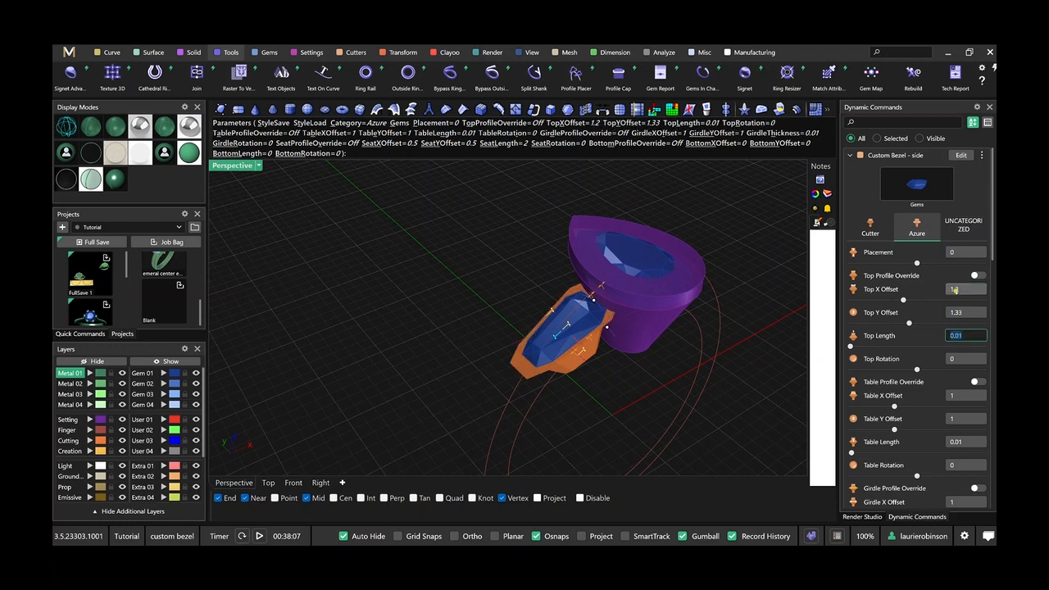
Swap the side bezel's top offsets, setting Top X Offset to 1.33 and Top Y Offset to 1.2.
{"action": "right_click_drag", "start_coordinate": [695, 337], "coordinate": [724, 345]}
{"action": "left_click", "coordinate": [973, 292]}
{"action": "type", "text": "1"}
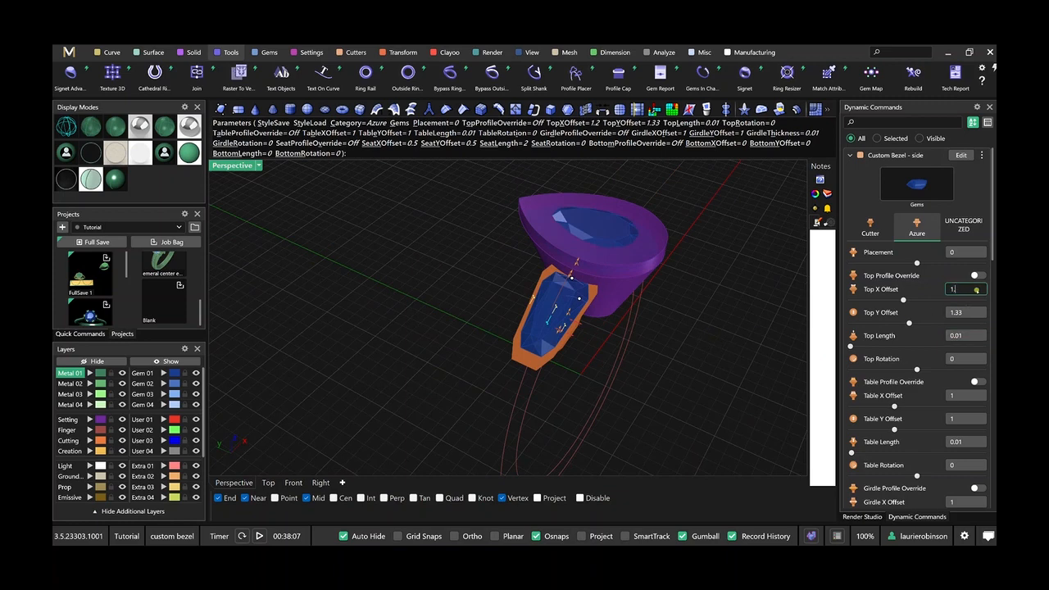
{"action": "type", "text": ".33"}
{"action": "key", "text": "Tab"}
{"action": "type", "text": "1.2"}
{"action": "key", "text": "Tab"}
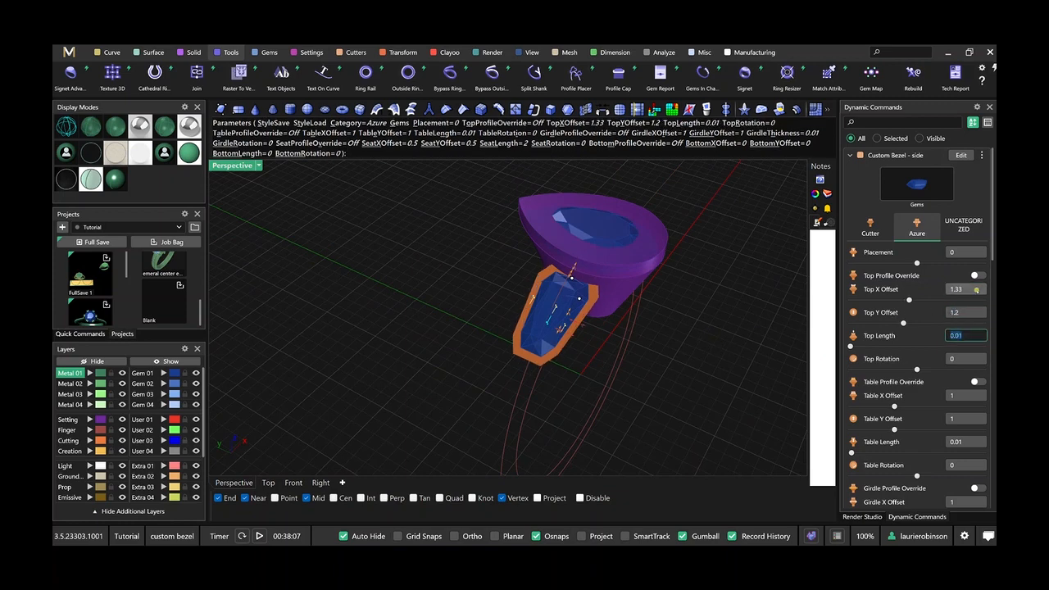
Set the side bezel's Table X Offset to 1.33, Table Y Offset to 1.2 and Table Length to 0.8.
{"action": "left_click", "coordinate": [964, 395]}
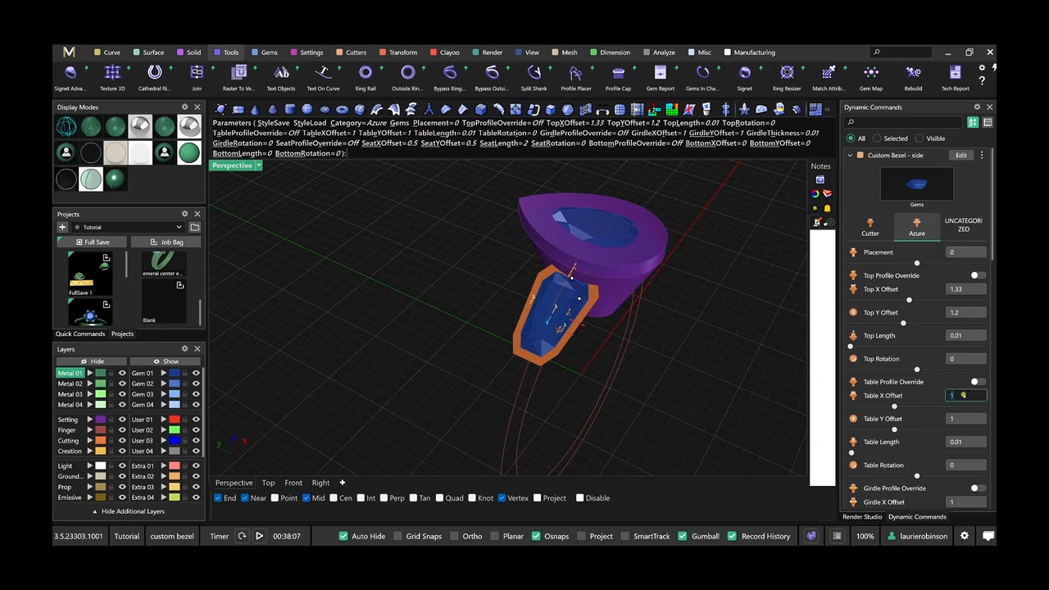
{"action": "key", "text": "Tab"}
{"action": "type", "text": "1.2"}
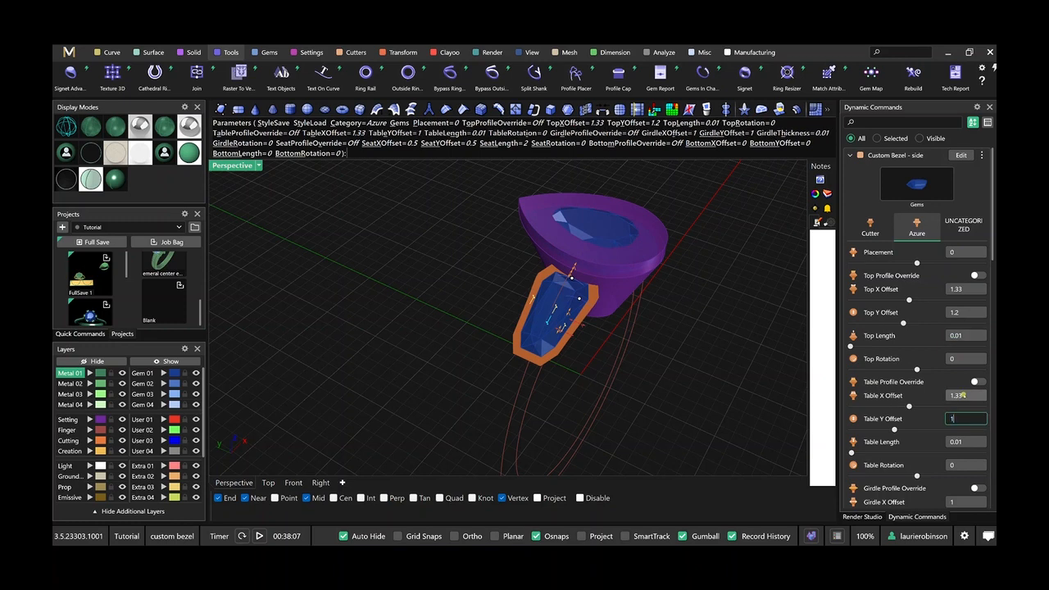
{"action": "key", "text": "Tab"}
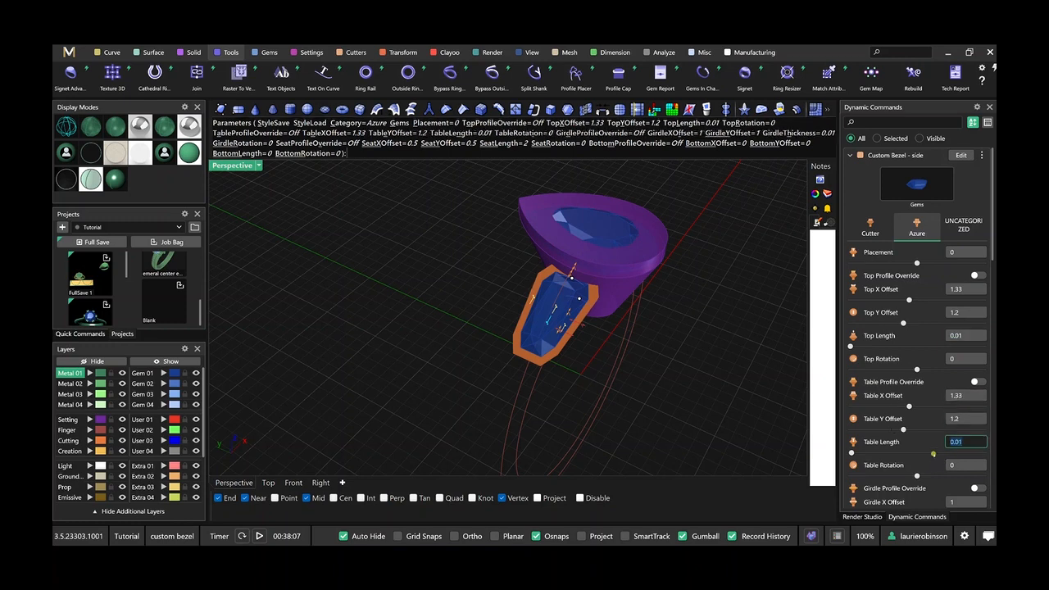
{"action": "type", "text": "0.8"}
{"action": "key", "text": "Tab"}
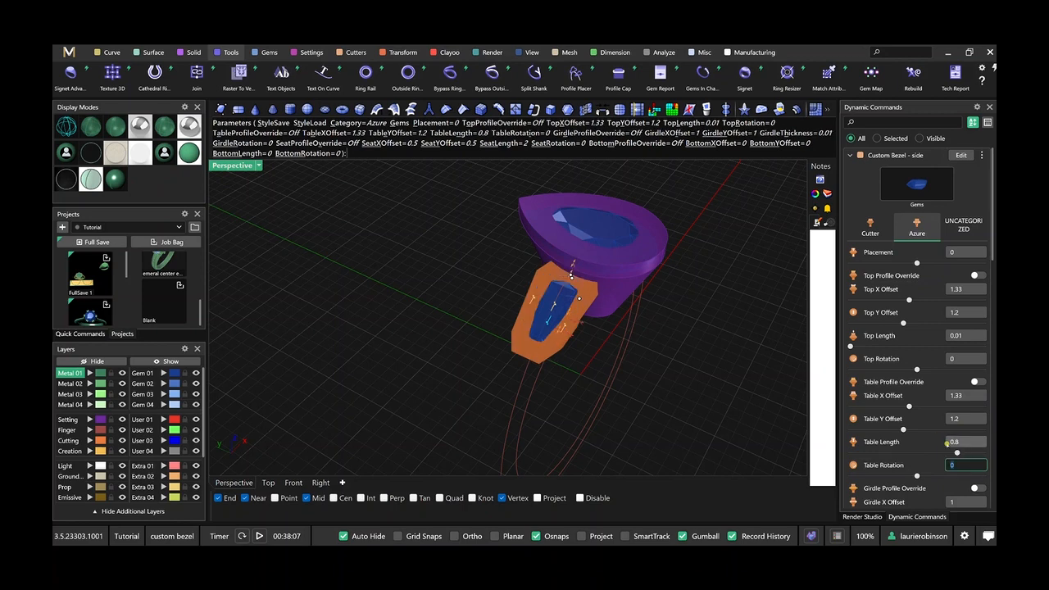
Set the side bezel's Girdle X Offset to 1.33 and Girdle Y Offset to 1.2.
{"action": "scroll", "coordinate": [954, 444], "scroll_direction": "down", "scroll_amount": 3}
{"action": "left_click", "coordinate": [955, 427]}
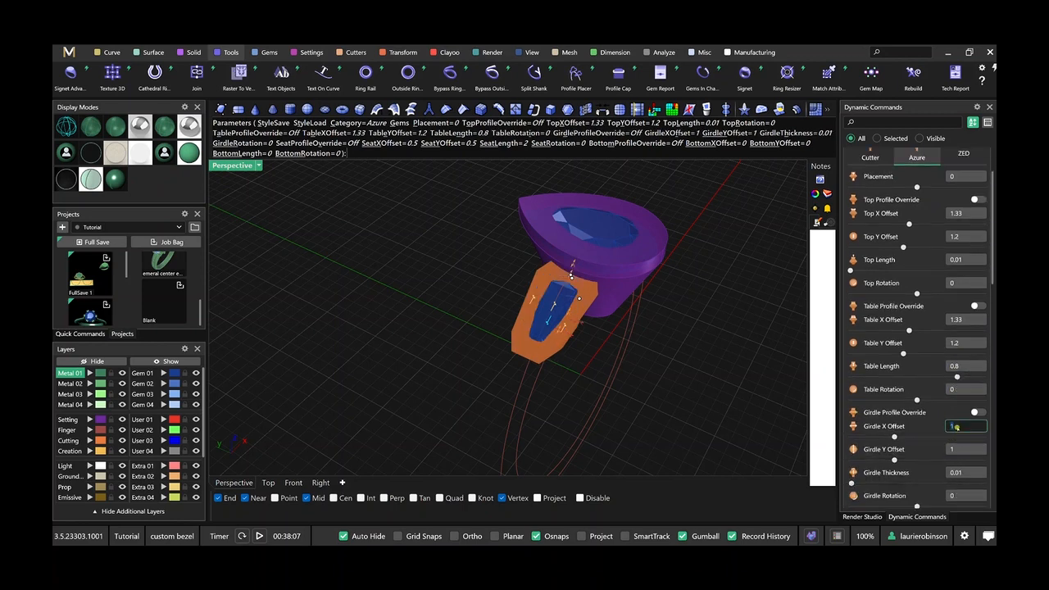
{"action": "type", "text": "1.33"}
{"action": "key", "text": "Tab"}
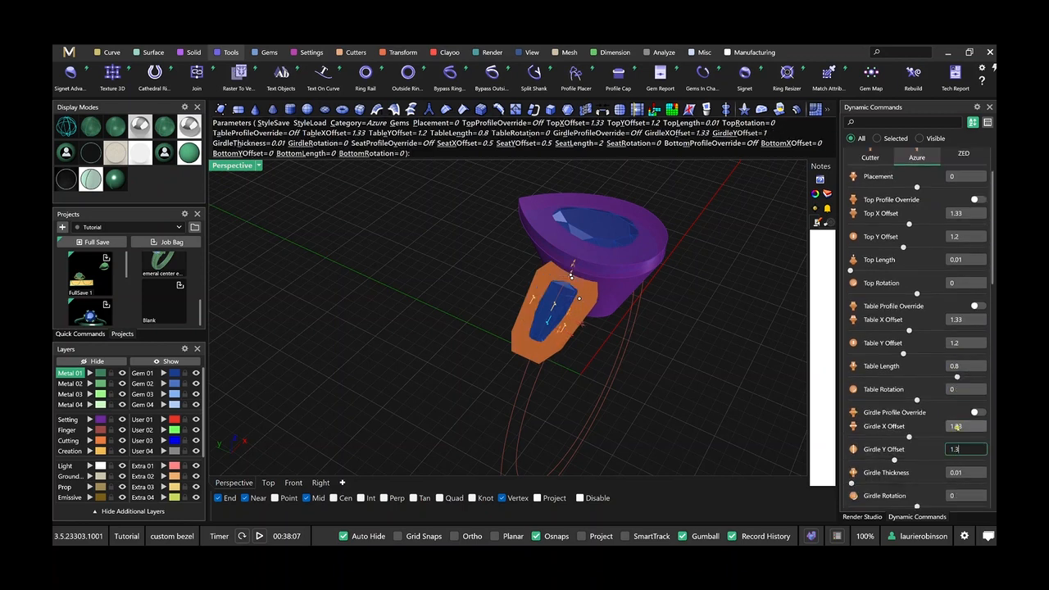
{"action": "type", "text": "1.3"}
{"action": "key", "text": "Tab"}
{"action": "left_click", "coordinate": [962, 449]}
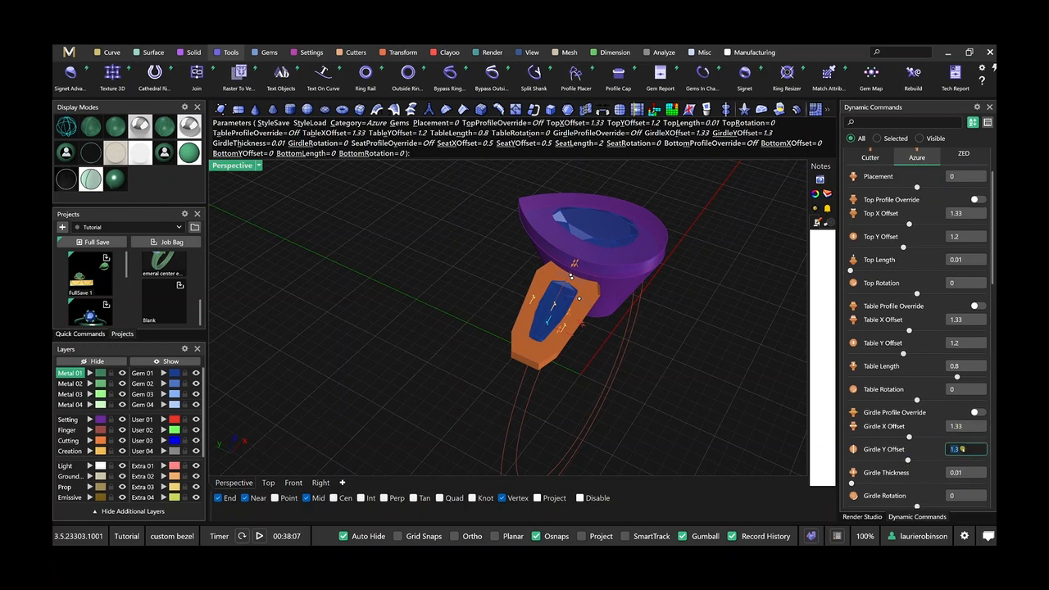
{"action": "key", "text": "Tab"}
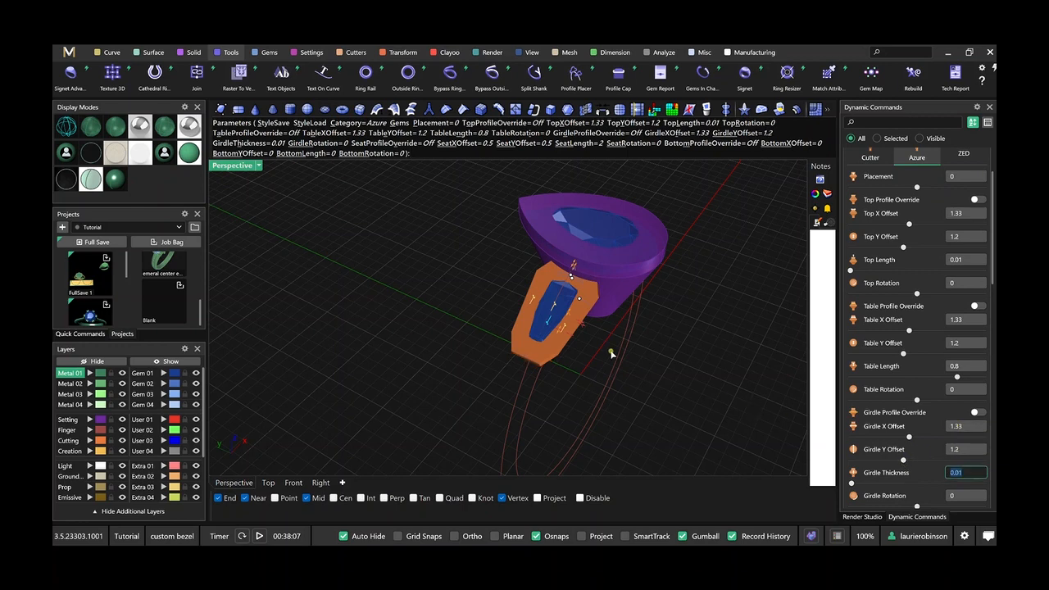
Check the side bezel's depth against the center bezel and set its Seat Length to 2.5.
{"action": "right_click_drag", "start_coordinate": [611, 353], "coordinate": [581, 320]}
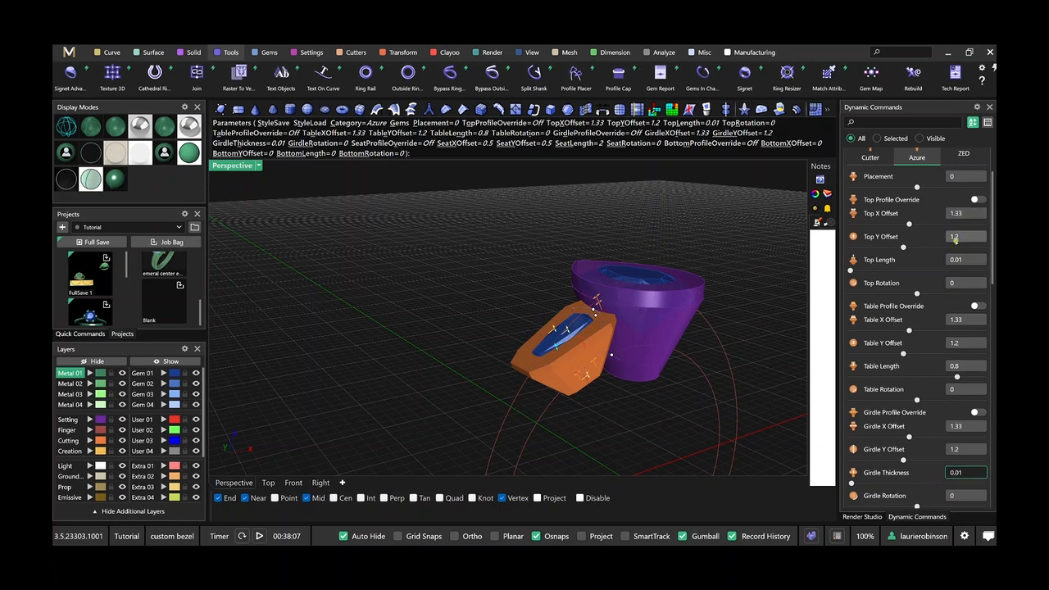
{"action": "scroll", "coordinate": [615, 390], "scroll_direction": "down", "scroll_amount": 1}
{"action": "right_click_drag", "start_coordinate": [615, 390], "coordinate": [552, 345], "text": "shift"}
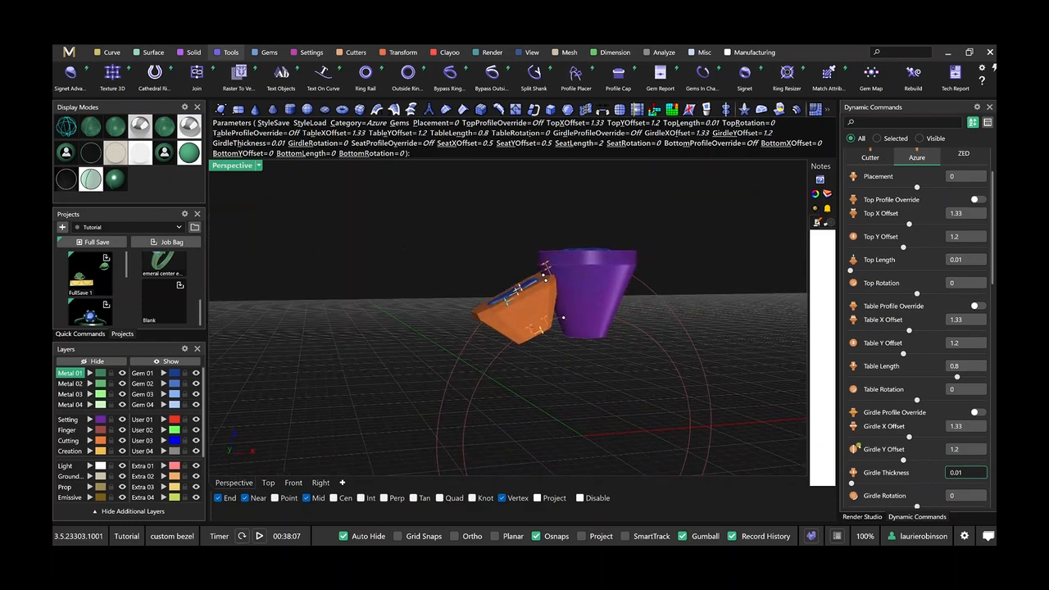
{"action": "mouse_move", "coordinate": [538, 368]}
{"action": "right_mouse_down"}
{"action": "mouse_move", "coordinate": [529, 363]}
{"action": "mouse_move", "coordinate": [533, 371]}
{"action": "right_mouse_up"}
{"action": "scroll", "coordinate": [537, 326], "scroll_direction": "up", "scroll_amount": 5}
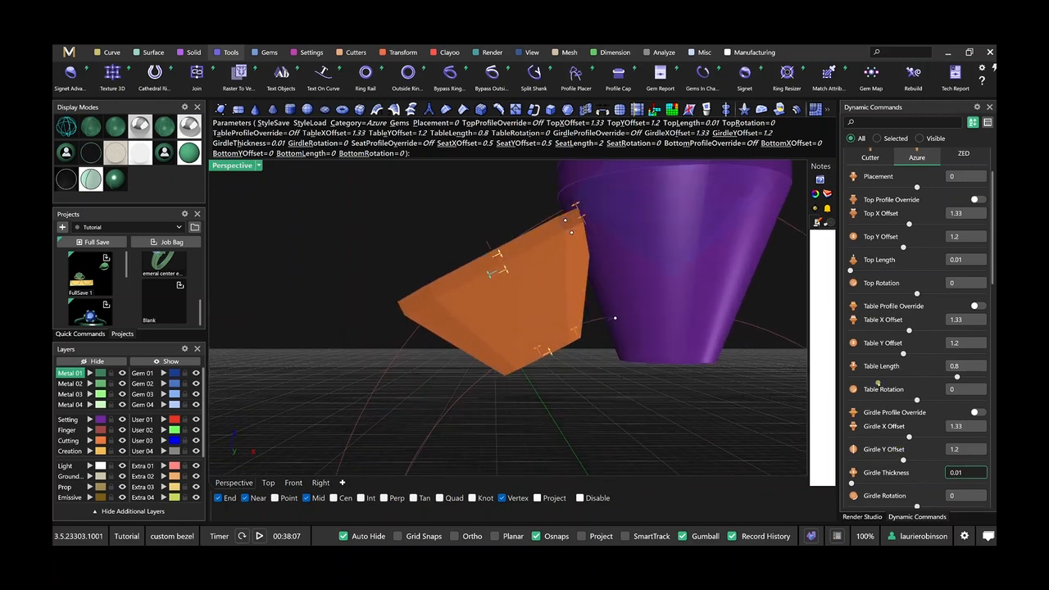
{"action": "scroll", "coordinate": [876, 382], "scroll_direction": "down", "scroll_amount": 2}
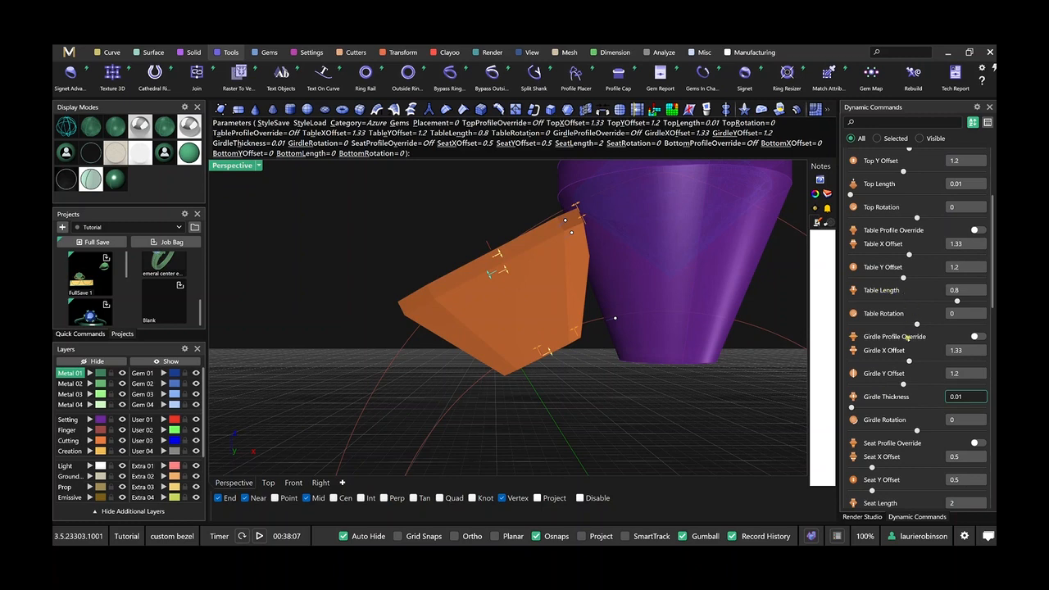
{"action": "scroll", "coordinate": [908, 338], "scroll_direction": "down", "scroll_amount": 3}
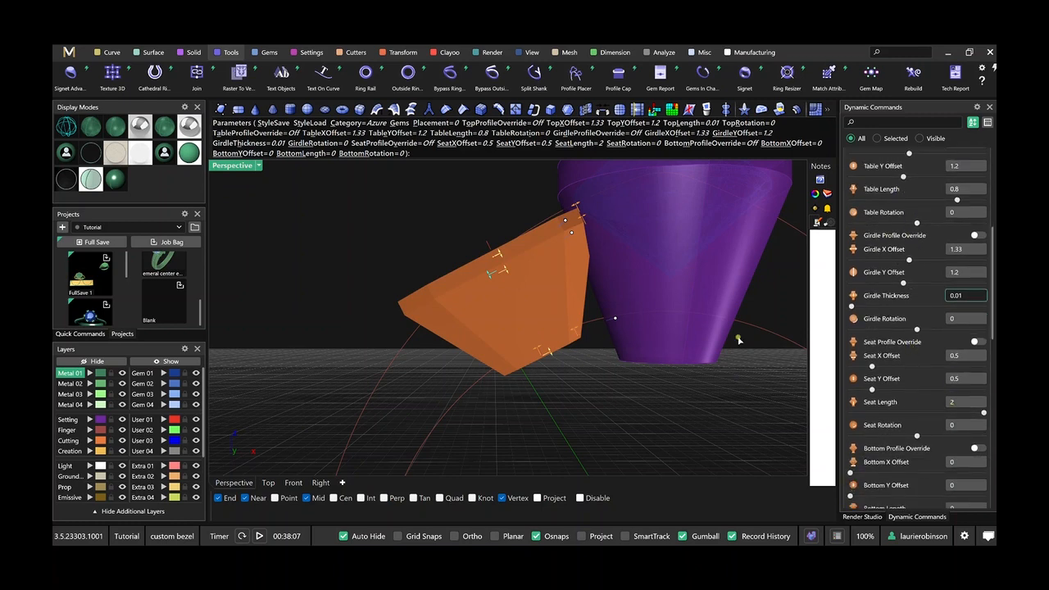
{"action": "left_click", "coordinate": [954, 403]}
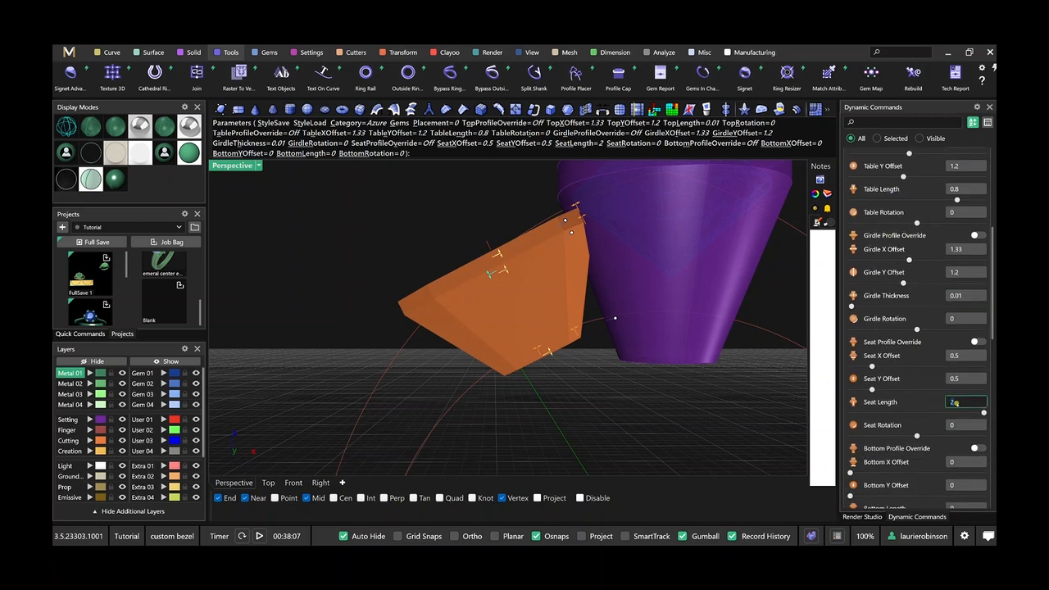
{"action": "type", "text": ".5"}
{"action": "key", "text": "Tab"}
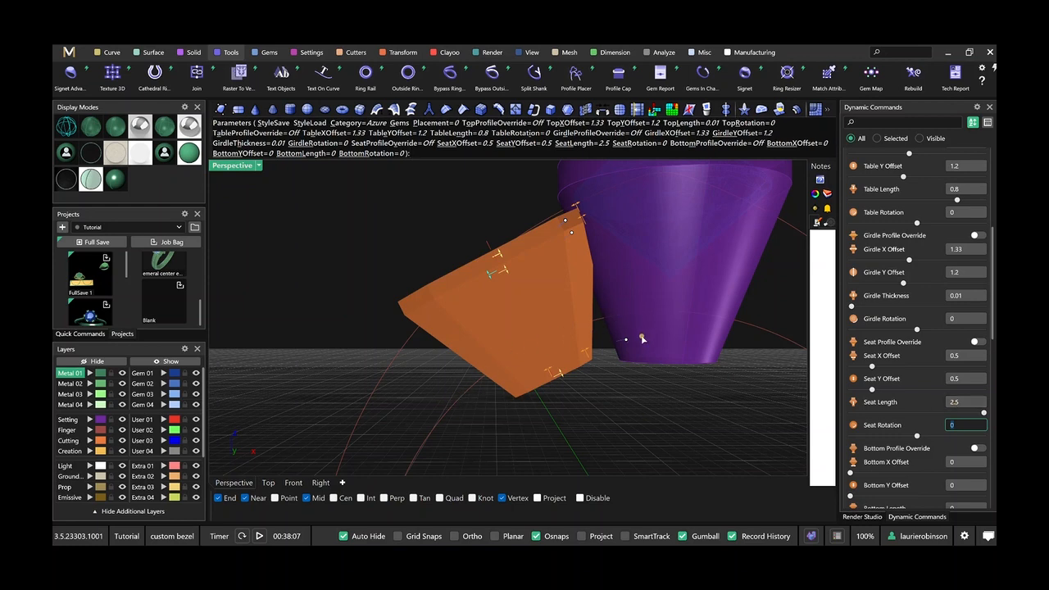
Widen the side bezel's base toward the center bezel to a Seat Y Offset of 0.75, and accept the edit.
{"action": "scroll", "coordinate": [639, 340], "scroll_direction": "down", "scroll_amount": 2}
{"action": "right_click_drag", "start_coordinate": [632, 421], "coordinate": [535, 330]}
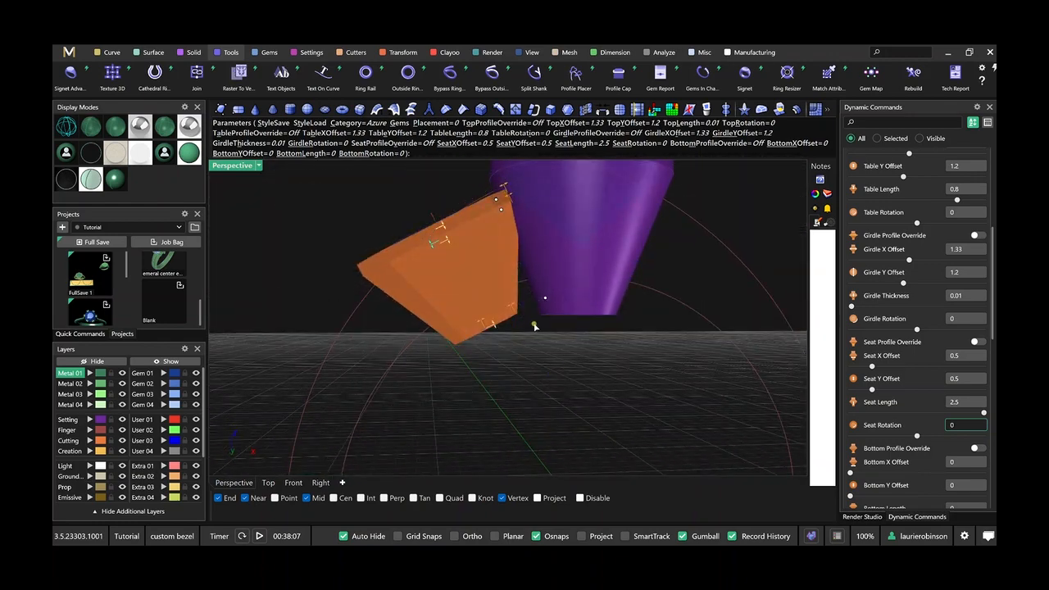
{"action": "right_click_drag", "start_coordinate": [471, 381], "coordinate": [487, 351]}
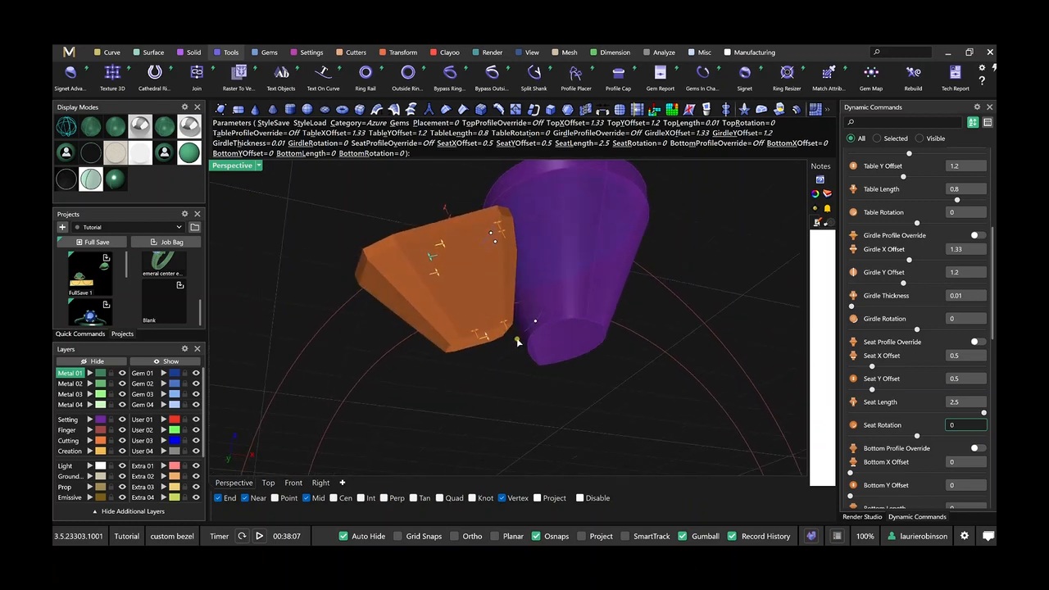
{"action": "right_click_drag", "start_coordinate": [503, 381], "coordinate": [490, 407]}
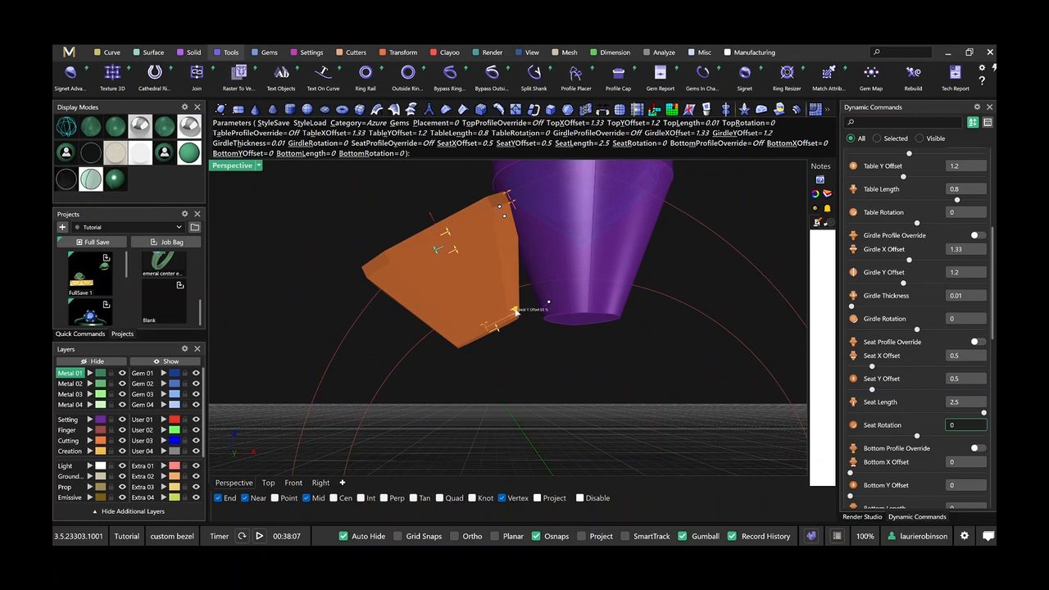
{"action": "left_click_drag", "start_coordinate": [515, 311], "coordinate": [519, 312]}
{"action": "left_click_drag", "start_coordinate": [529, 309], "coordinate": [530, 346]}
{"action": "right_click_drag", "start_coordinate": [529, 347], "coordinate": [601, 371]}
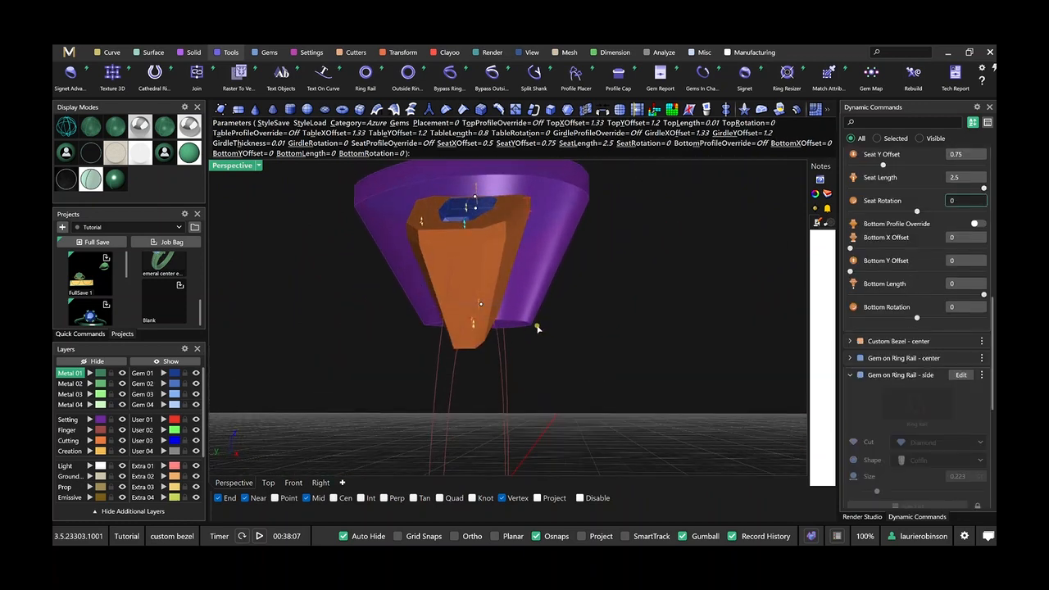
{"action": "left_click_drag", "start_coordinate": [495, 321], "coordinate": [526, 324]}
{"action": "right_click_drag", "start_coordinate": [612, 314], "coordinate": [555, 372]}
{"action": "right_click", "coordinate": [596, 369]}
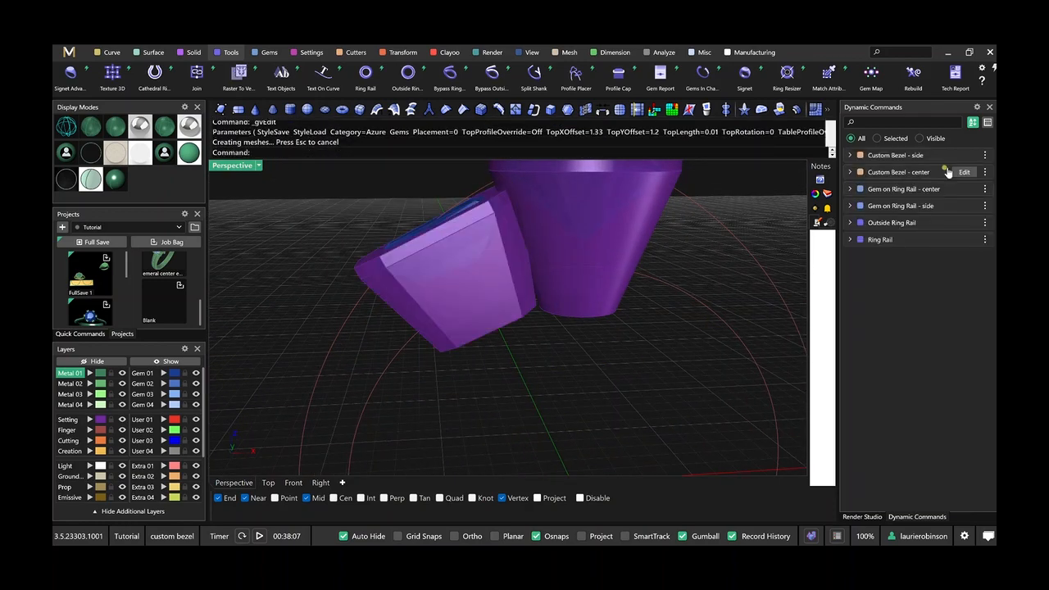
Widen the center bezel's base toward the side bezel to a Seat X Offset of 0.84, and accept the edit.
{"action": "left_click", "coordinate": [963, 172]}
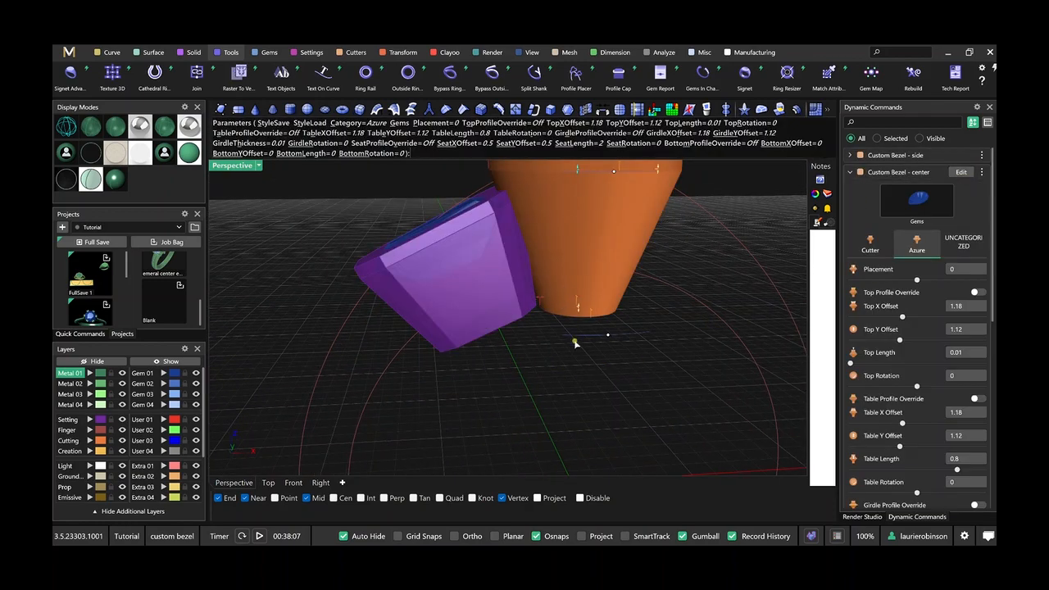
{"action": "mouse_move", "coordinate": [512, 353]}
{"action": "right_mouse_down"}
{"action": "mouse_move", "coordinate": [541, 299]}
{"action": "mouse_move", "coordinate": [499, 303]}
{"action": "mouse_move", "coordinate": [484, 324]}
{"action": "mouse_move", "coordinate": [503, 344]}
{"action": "right_mouse_up"}
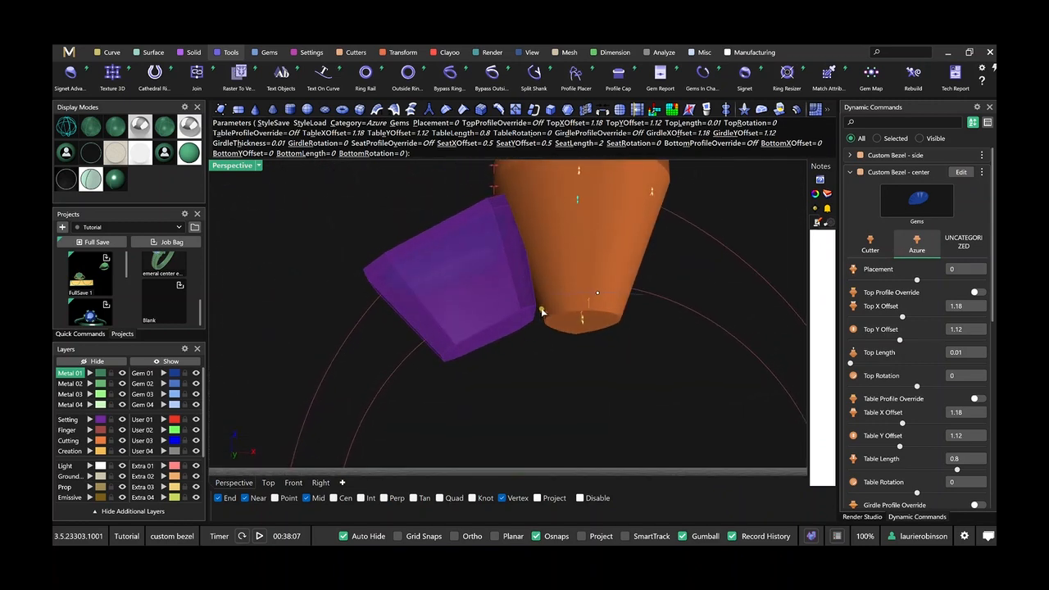
{"action": "left_click_drag", "start_coordinate": [543, 317], "coordinate": [522, 313]}
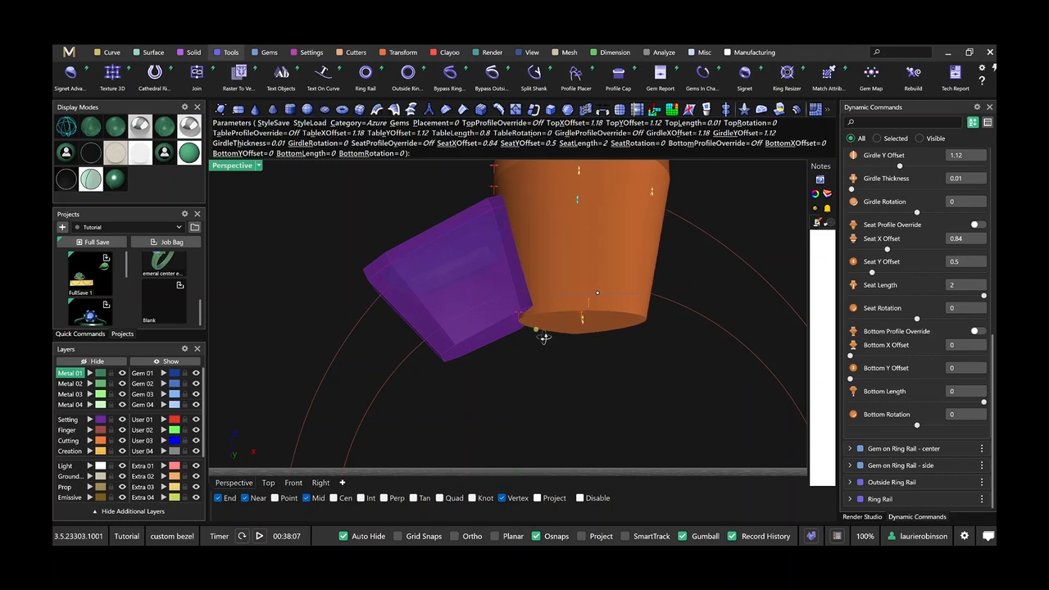
{"action": "right_click_drag", "start_coordinate": [544, 334], "coordinate": [569, 362]}
{"action": "scroll", "coordinate": [542, 352], "scroll_direction": "up", "scroll_amount": 4}
{"action": "left_click_drag", "start_coordinate": [574, 369], "coordinate": [563, 375]}
{"action": "scroll", "coordinate": [560, 309], "scroll_direction": "down", "scroll_amount": 5}
{"action": "right_click_drag", "start_coordinate": [561, 309], "coordinate": [497, 232]}
{"action": "right_click", "coordinate": [520, 350]}
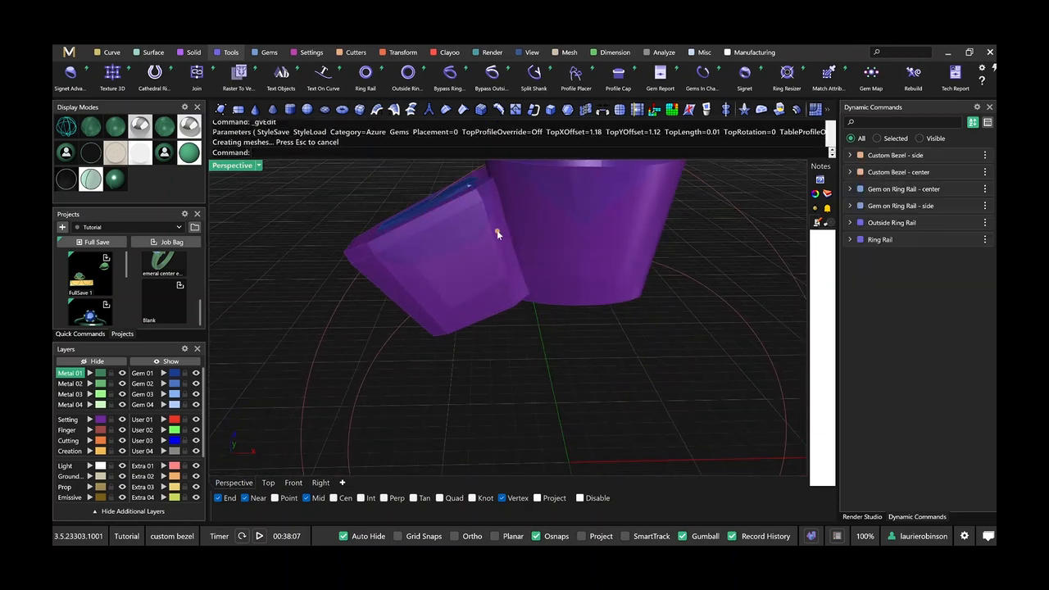
Set the side gem's Tilt to 120 while comparing its bezel with the center setting in the front view, and accept the edit.
{"action": "mouse_move", "coordinate": [531, 316]}
{"action": "right_mouse_down"}
{"action": "mouse_move", "coordinate": [534, 237]}
{"action": "mouse_move", "coordinate": [524, 232]}
{"action": "mouse_move", "coordinate": [494, 247]}
{"action": "mouse_move", "coordinate": [541, 300]}
{"action": "mouse_move", "coordinate": [543, 327]}
{"action": "mouse_move", "coordinate": [538, 304]}
{"action": "right_mouse_up"}
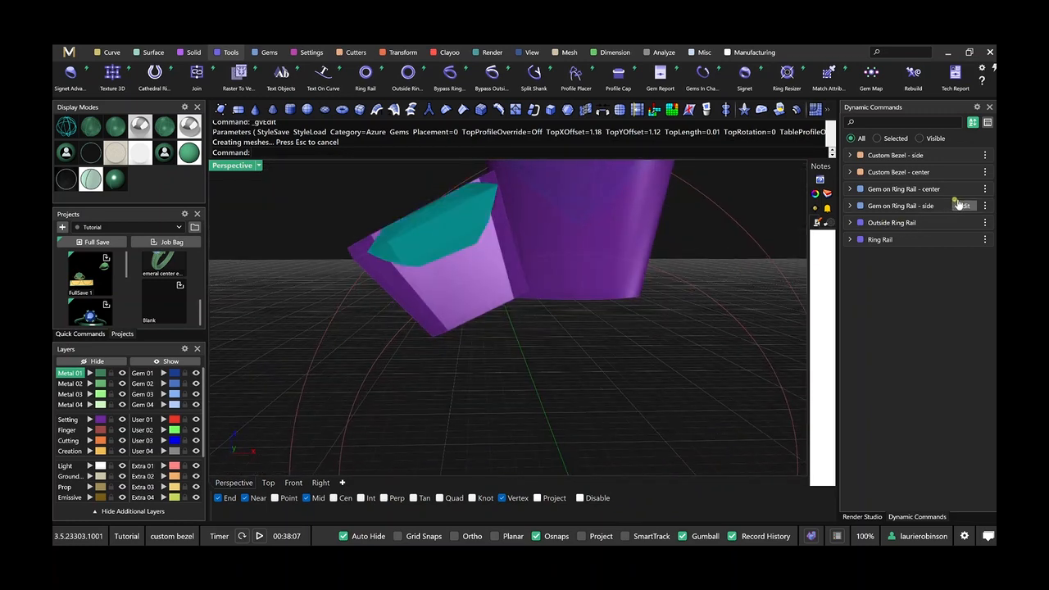
{"action": "left_click", "coordinate": [963, 206]}
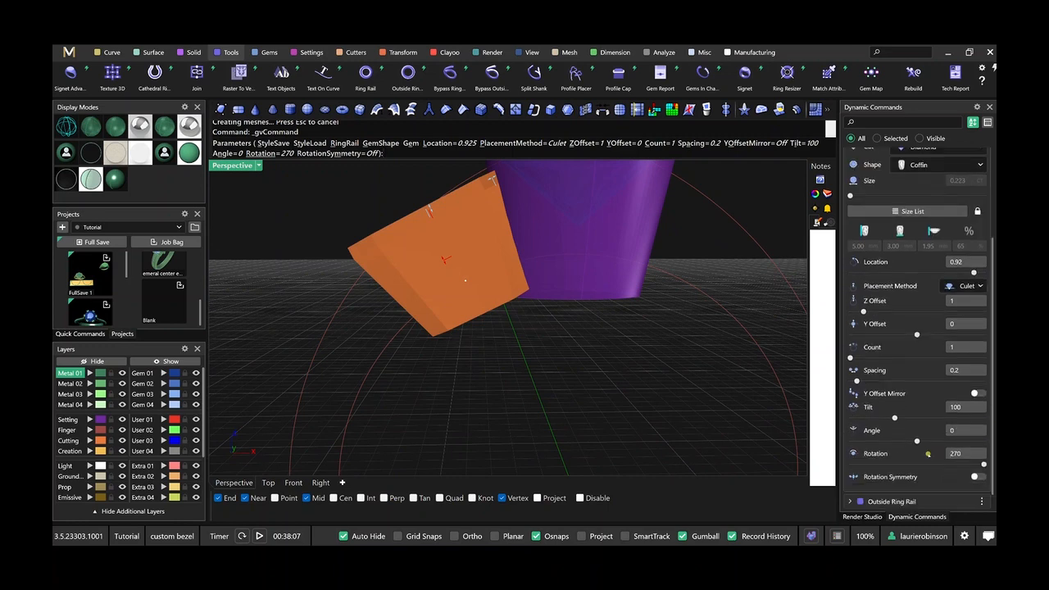
{"action": "scroll", "coordinate": [908, 481], "scroll_direction": "down", "scroll_amount": 1}
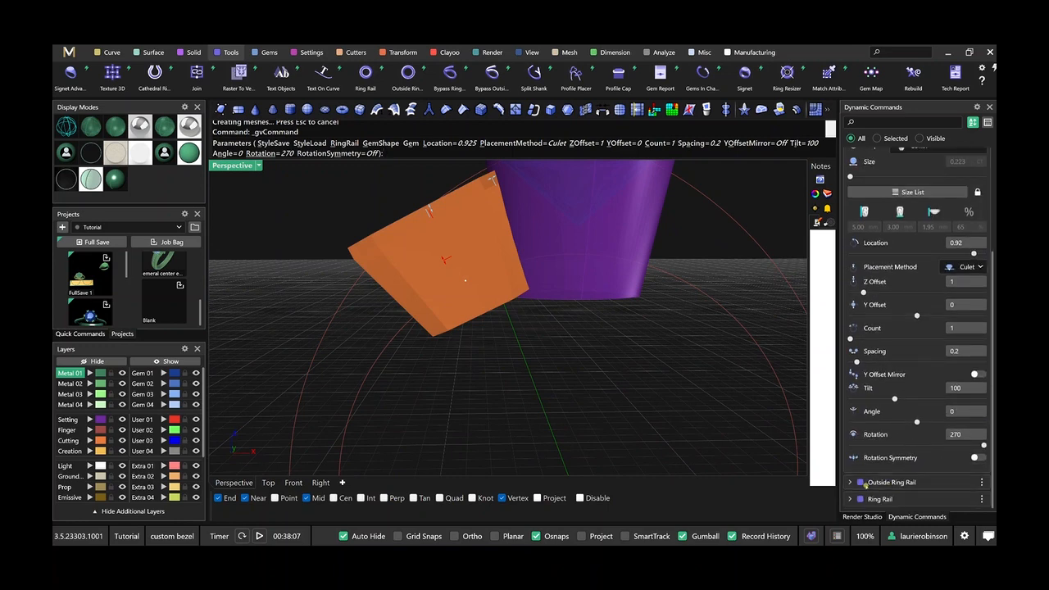
{"action": "left_click", "coordinate": [294, 483]}
{"action": "right_click_drag", "start_coordinate": [634, 328], "coordinate": [620, 287]}
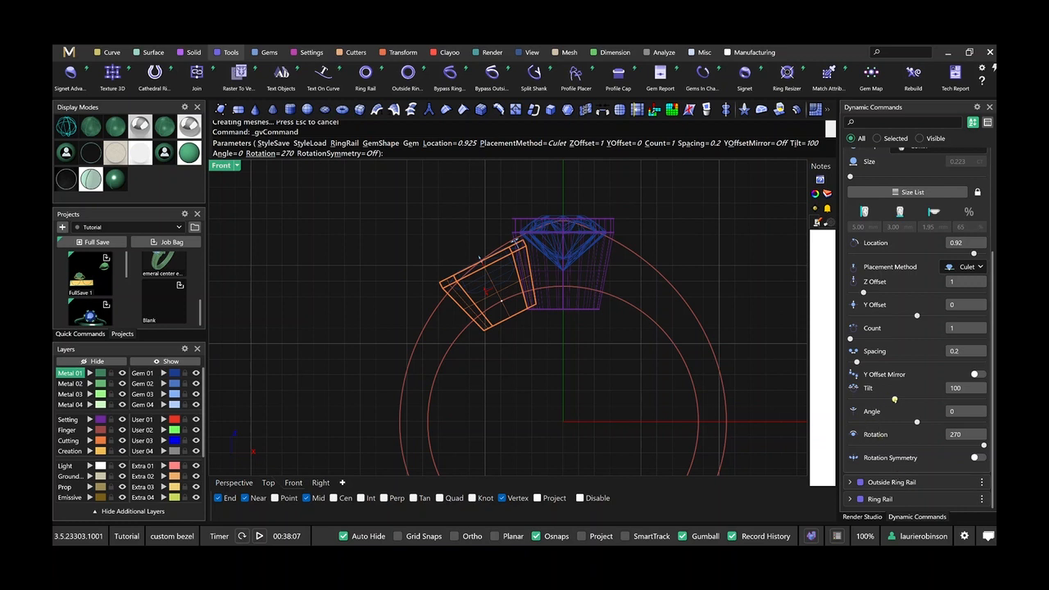
{"action": "left_click_drag", "start_coordinate": [894, 399], "coordinate": [903, 400]}
{"action": "key", "text": "Return"}
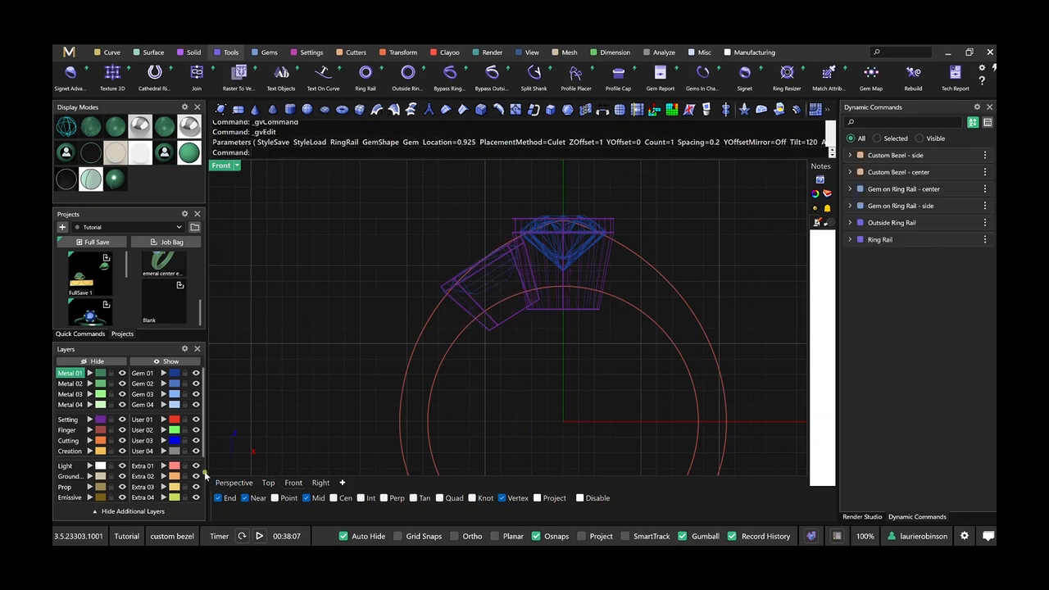
{"action": "left_click", "coordinate": [234, 483]}
{"action": "right_click_drag", "start_coordinate": [463, 361], "coordinate": [493, 370]}
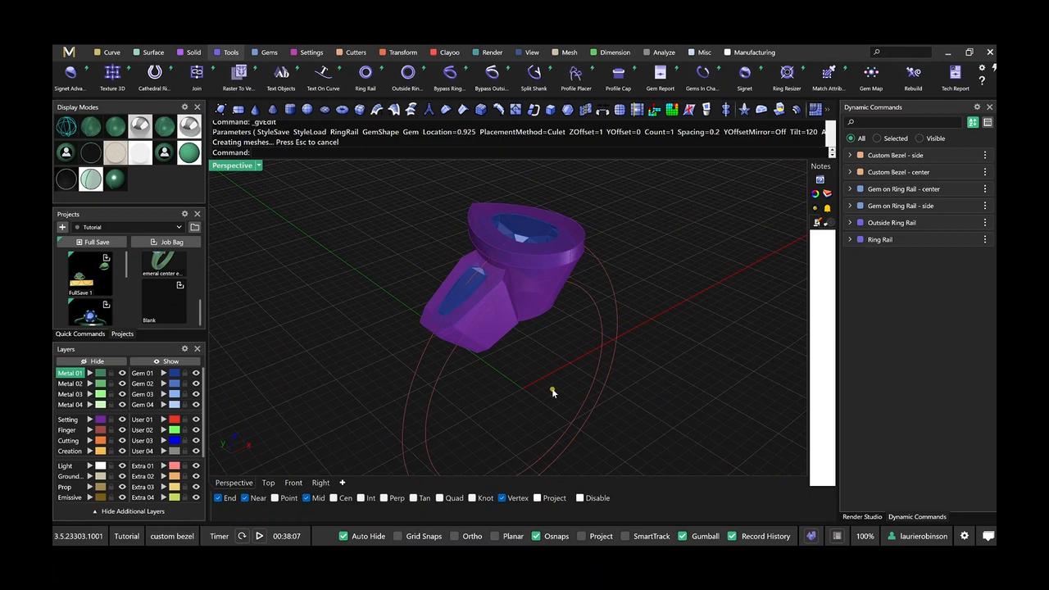
{"action": "scroll", "coordinate": [565, 347], "scroll_direction": "down", "scroll_amount": 2}
{"action": "scroll", "coordinate": [610, 371], "scroll_direction": "down", "scroll_amount": 3}
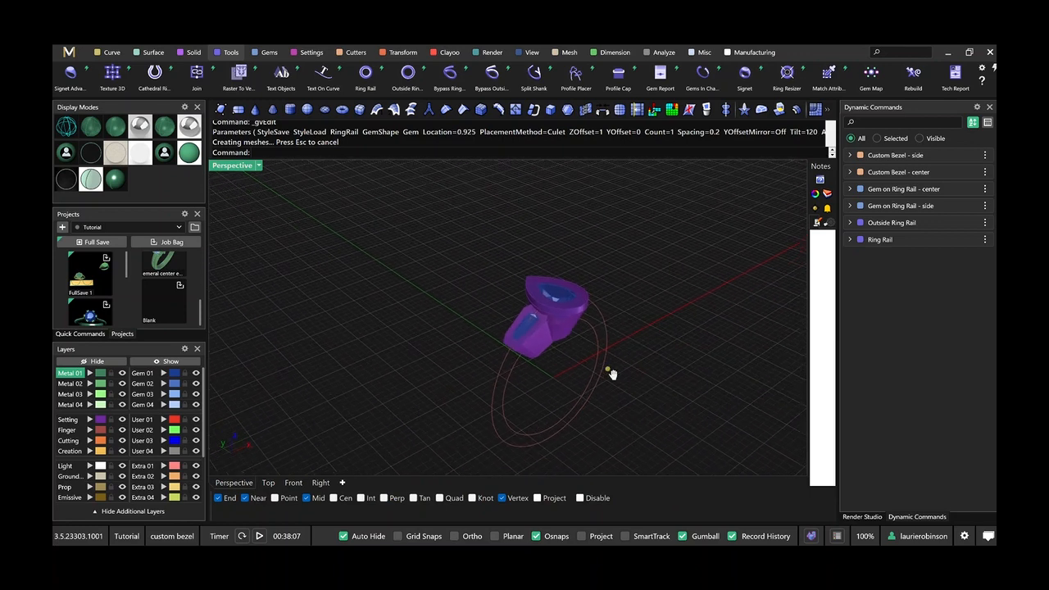
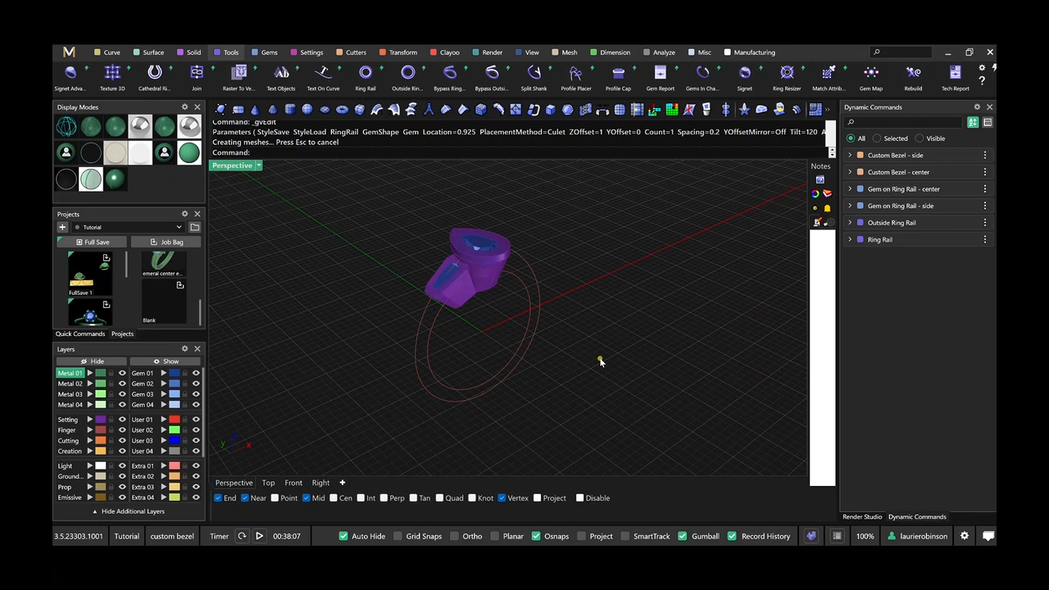
Draw a deformable 12-point circle on the Metal 04 layer beside the bezels in the top view.
{"action": "right_click_drag", "start_coordinate": [661, 370], "coordinate": [576, 393]}
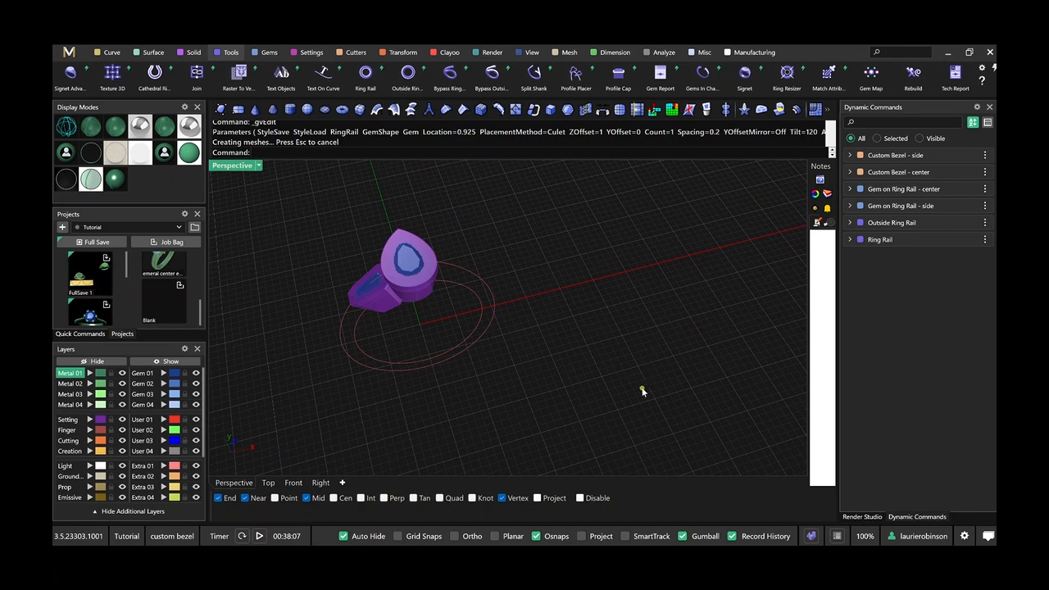
{"action": "left_click", "coordinate": [269, 485]}
{"action": "scroll", "coordinate": [559, 353], "scroll_direction": "down", "scroll_amount": 7}
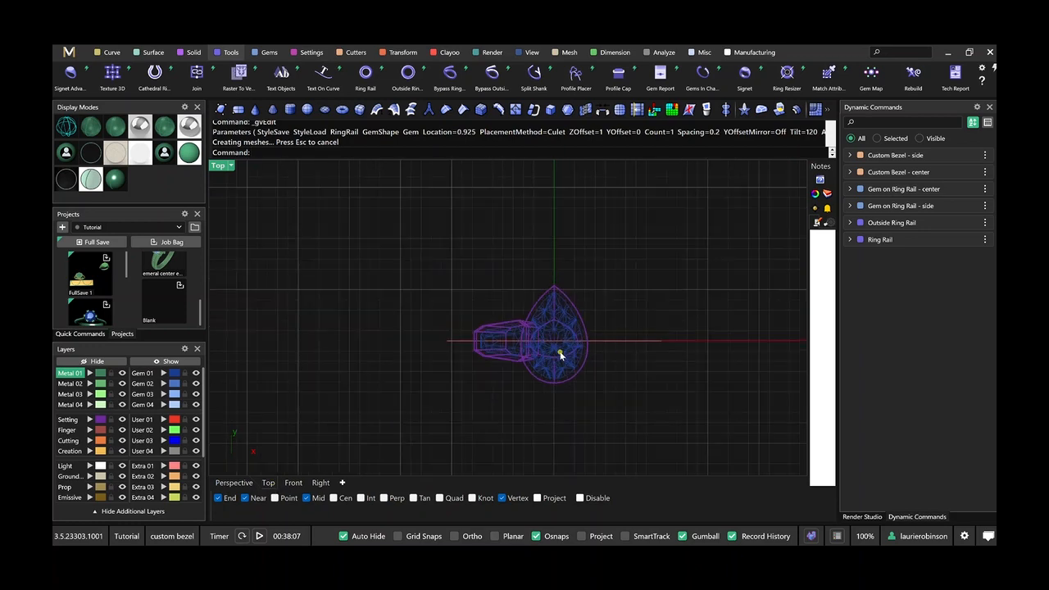
{"action": "right_click_drag", "start_coordinate": [514, 349], "coordinate": [408, 331]}
{"action": "scroll", "coordinate": [581, 333], "scroll_direction": "down", "scroll_amount": 5}
{"action": "scroll", "coordinate": [522, 319], "scroll_direction": "up", "scroll_amount": 7}
{"action": "right_click_drag", "start_coordinate": [581, 333], "coordinate": [481, 310]}
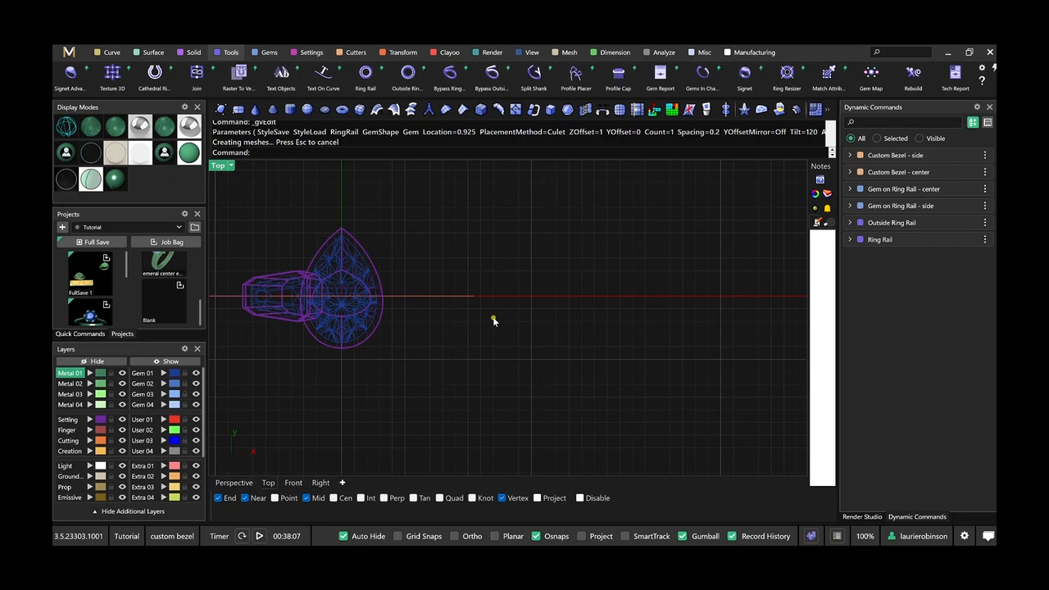
{"action": "key", "text": "Return"}
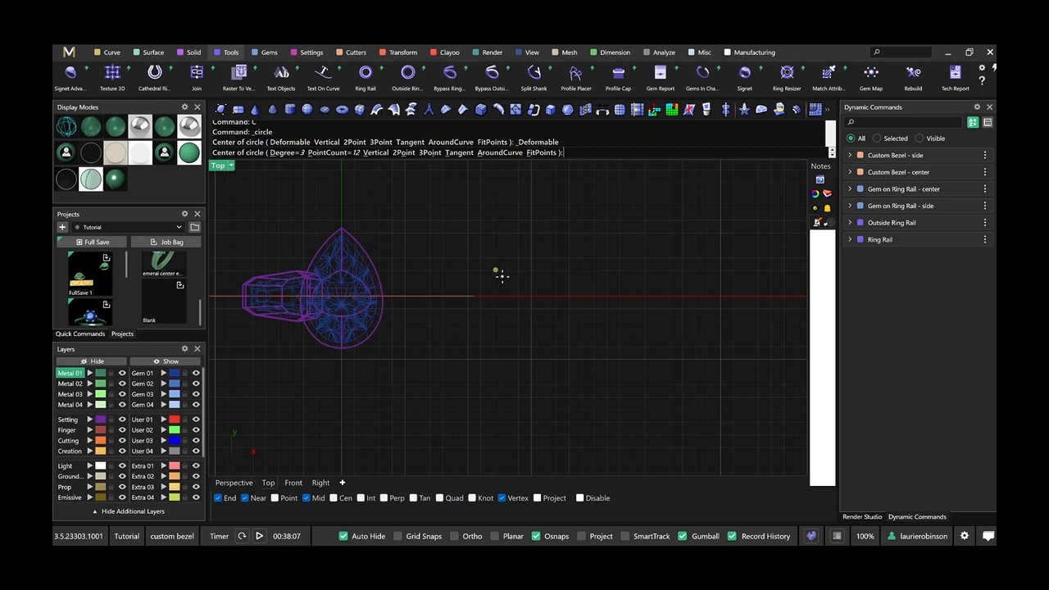
{"action": "left_click", "coordinate": [69, 405]}
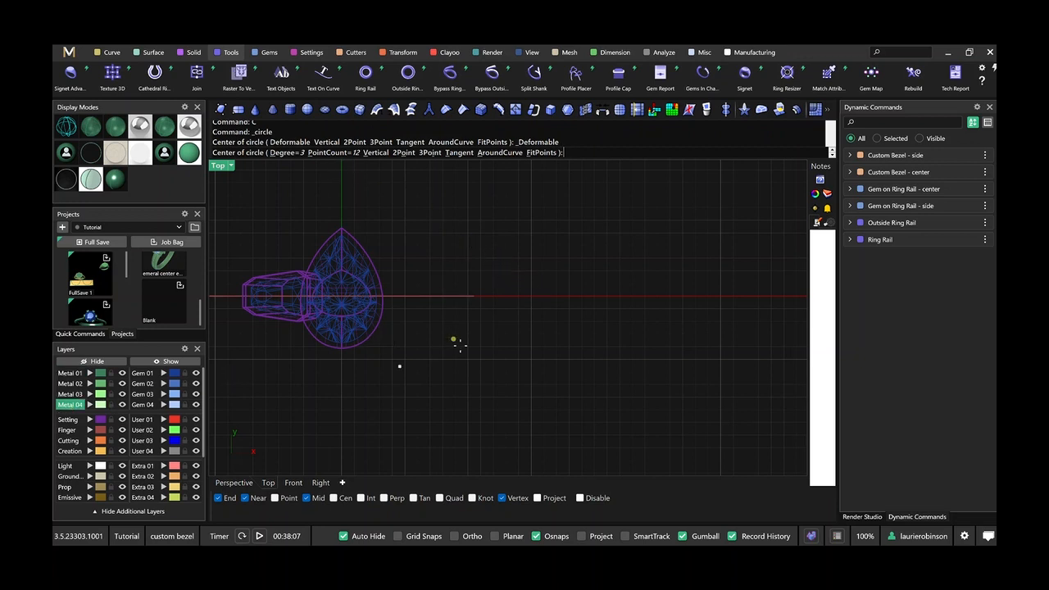
{"action": "left_click", "coordinate": [525, 269]}
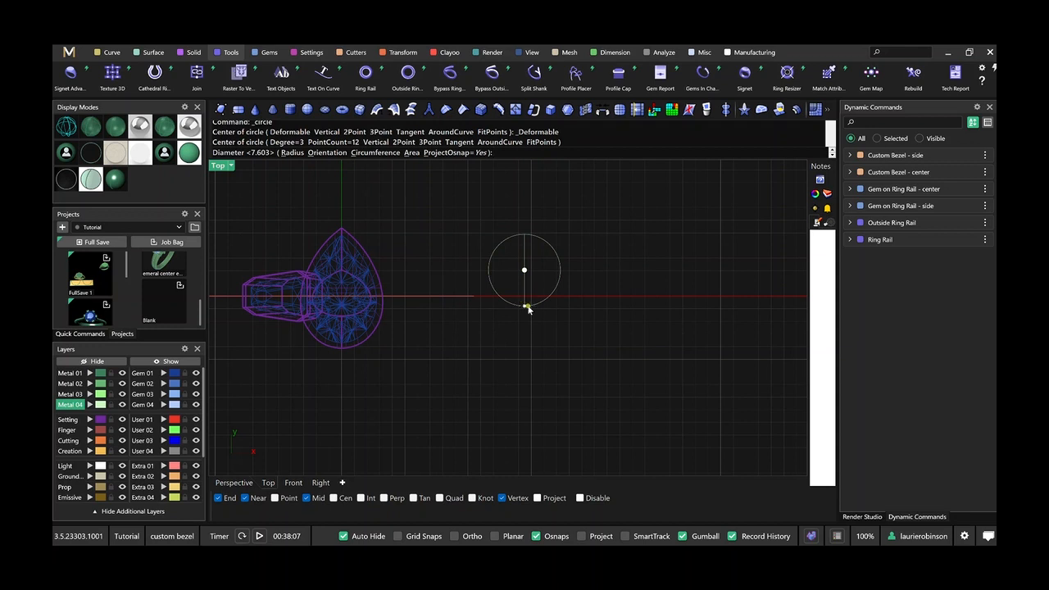
{"action": "left_click", "coordinate": [525, 305]}
Turn on the circle's control points and flatten its three lowest points into a straight line with a vertical scale of 0.
{"action": "left_click", "coordinate": [528, 307]}
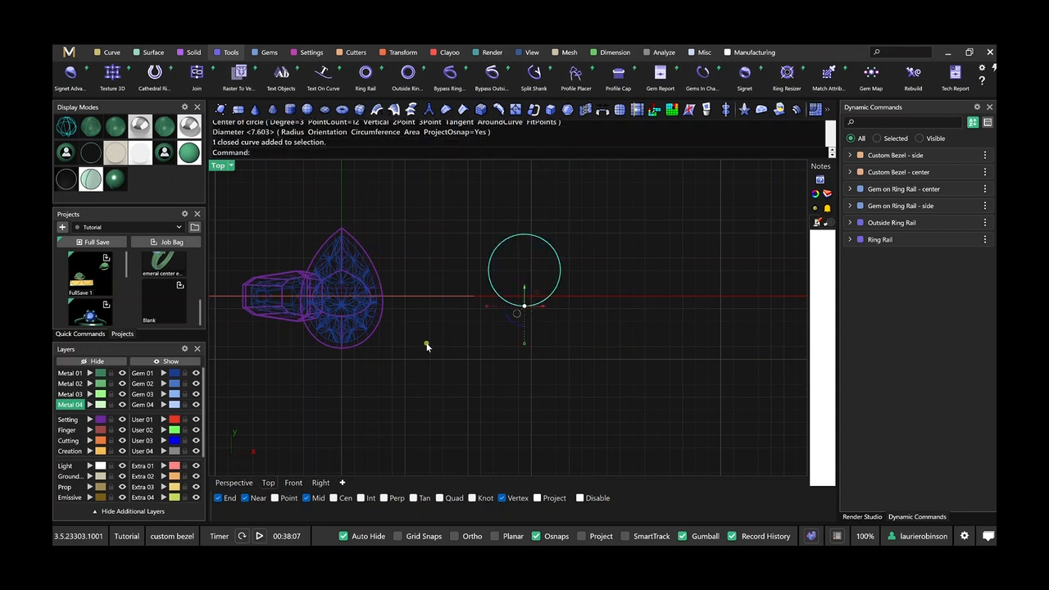
{"action": "left_click", "coordinate": [77, 333]}
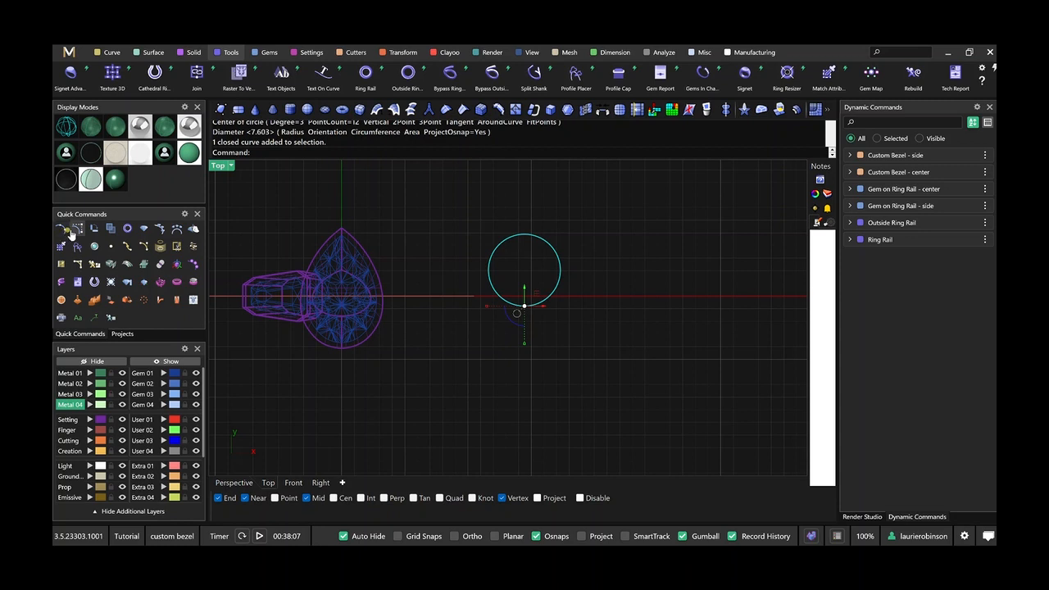
{"action": "left_click", "coordinate": [72, 232]}
{"action": "scroll", "coordinate": [516, 304], "scroll_direction": "up", "scroll_amount": 2}
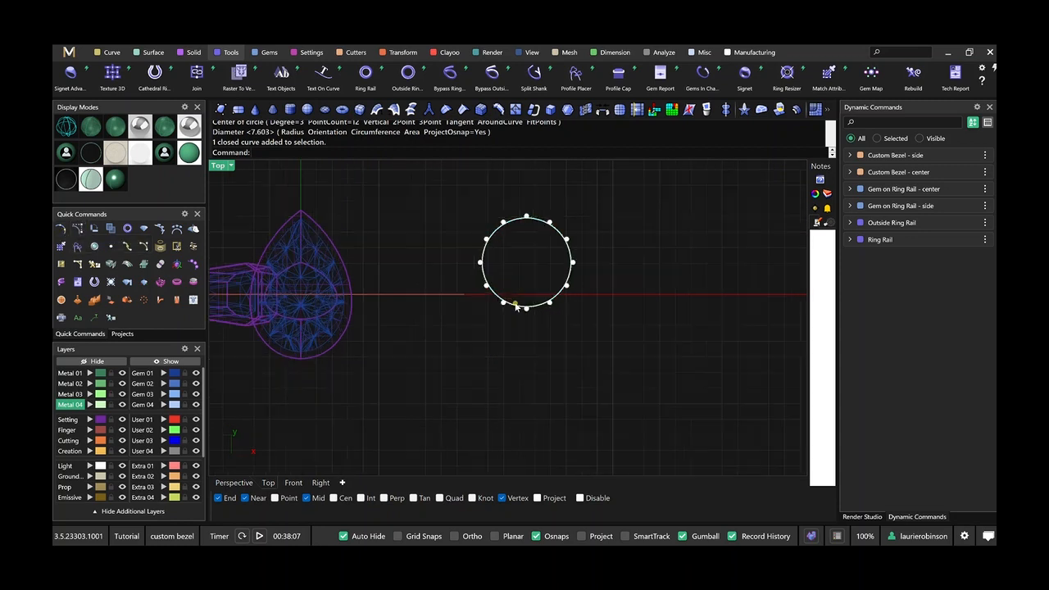
{"action": "scroll", "coordinate": [516, 305], "scroll_direction": "up", "scroll_amount": 2}
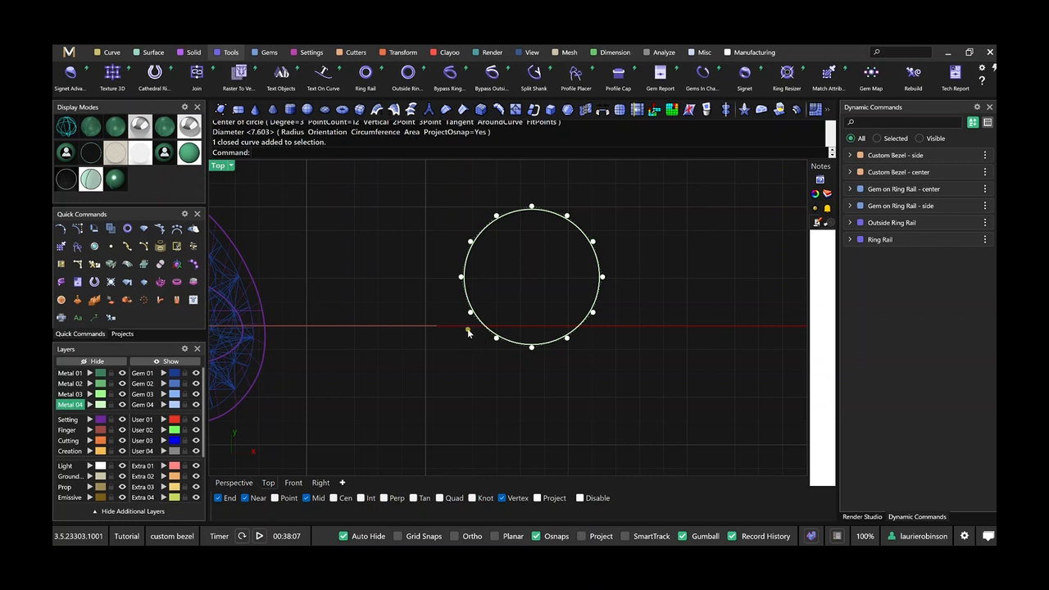
{"action": "left_click_drag", "start_coordinate": [482, 338], "coordinate": [597, 369]}
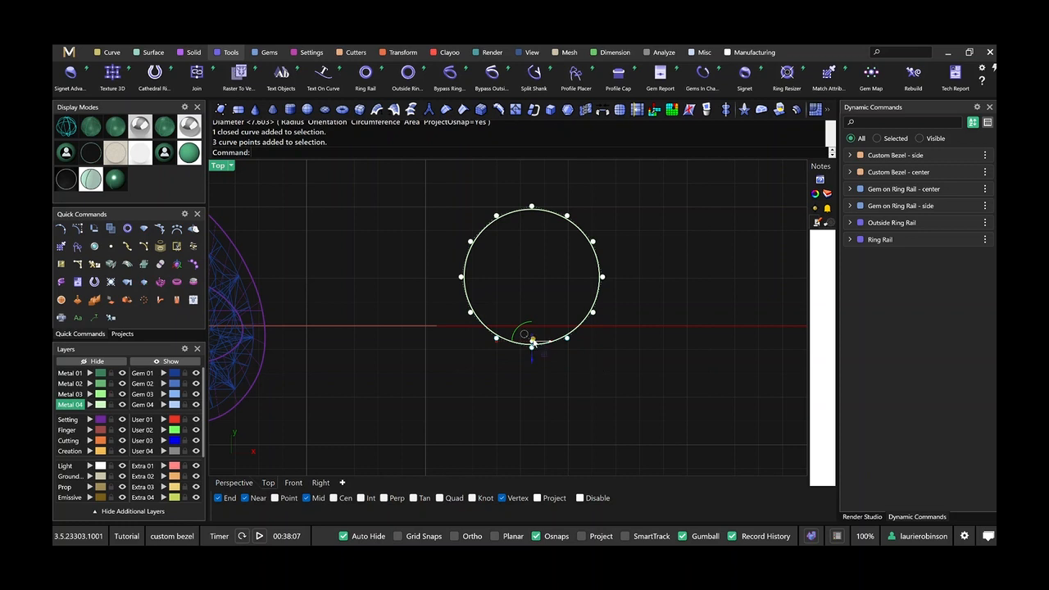
{"action": "left_click", "coordinate": [533, 337]}
{"action": "type", "text": "0"}
{"action": "key", "text": "Return"}
Flatten the circle's three uppermost control points into a straight line with a vertical scale of 0.
{"action": "left_click_drag", "start_coordinate": [480, 188], "coordinate": [590, 241]}
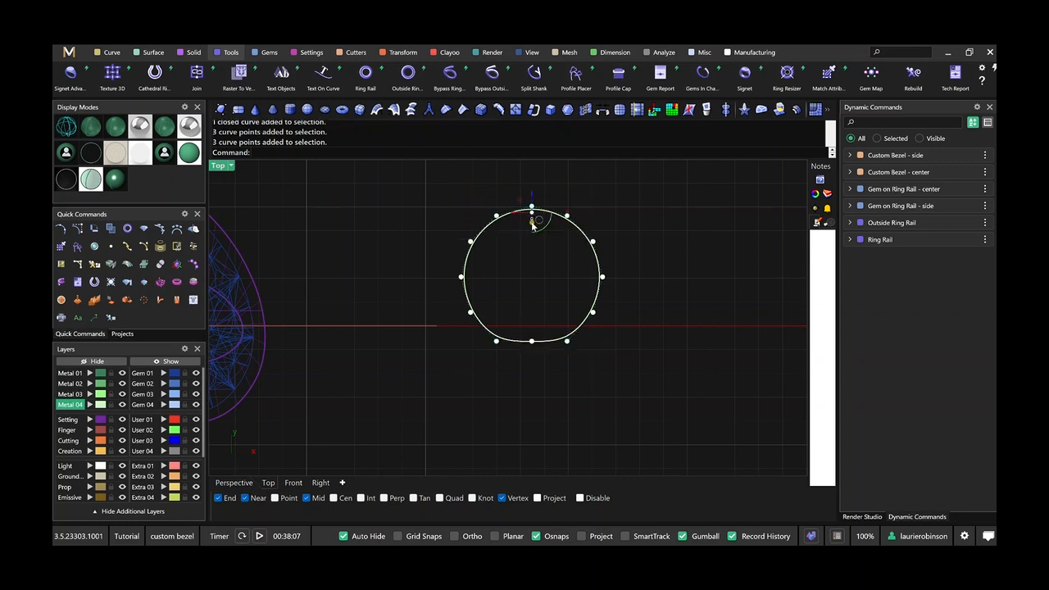
{"action": "left_click", "coordinate": [532, 220]}
{"action": "type", "text": "0"}
{"action": "key", "text": "Return"}
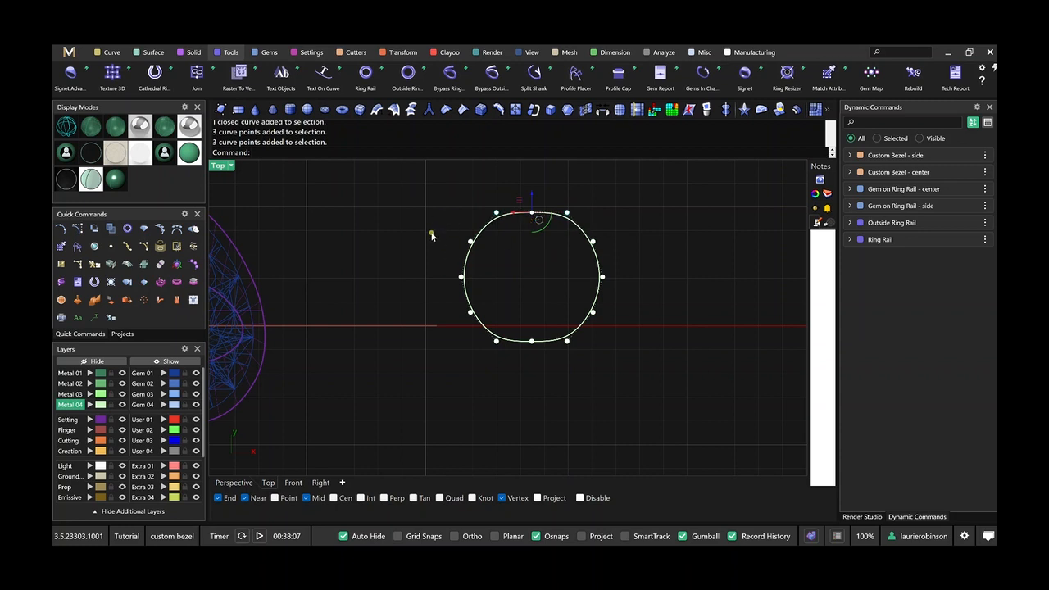
Flatten the three control points on each of the curve's left and right sides with a horizontal scale of 0.
{"action": "left_click_drag", "start_coordinate": [432, 234], "coordinate": [500, 325]}
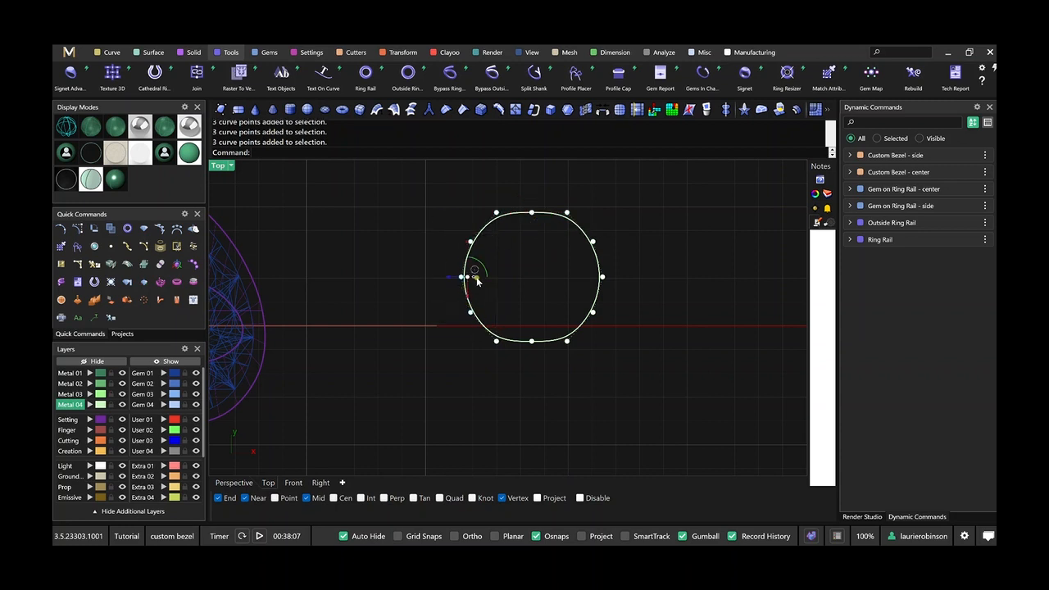
{"action": "left_click", "coordinate": [475, 280]}
{"action": "type", "text": "0"}
{"action": "key", "text": "Return"}
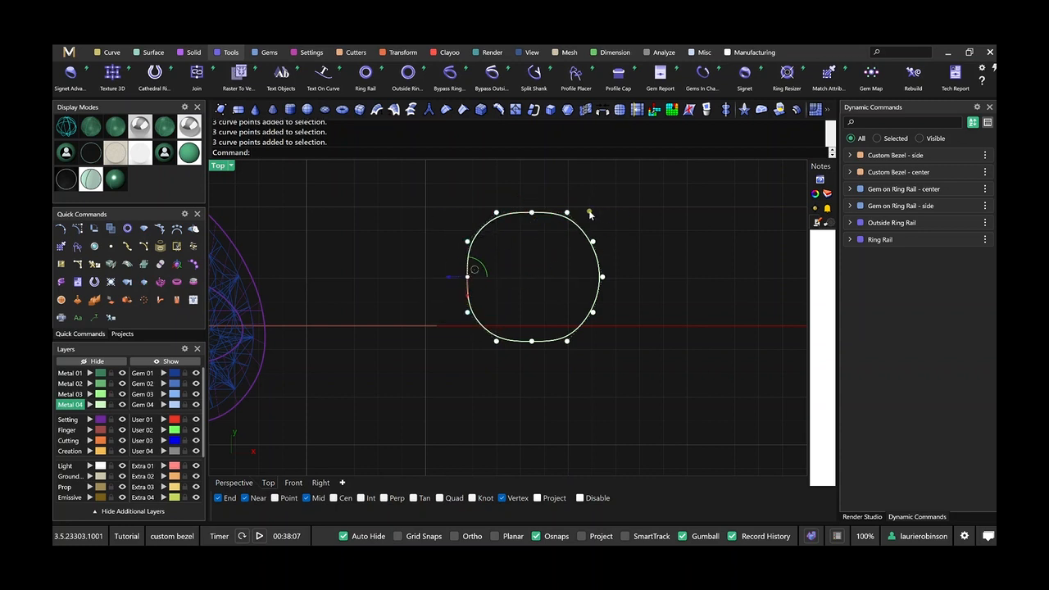
{"action": "left_click_drag", "start_coordinate": [589, 214], "coordinate": [636, 352]}
{"action": "left_click", "coordinate": [593, 281]}
{"action": "type", "text": "0"}
{"action": "key", "text": "Return"}
Scale the upper and lower side control points vertically apart to straighten the curve's left and right sides.
{"action": "scroll", "coordinate": [583, 293], "scroll_direction": "down", "scroll_amount": 3}
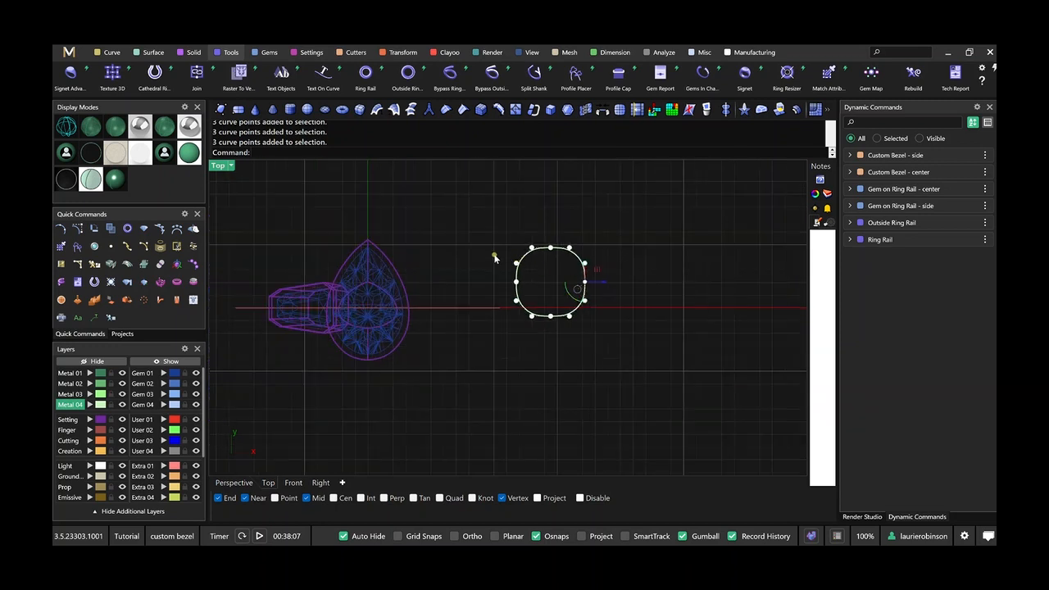
{"action": "left_click_drag", "start_coordinate": [494, 257], "coordinate": [611, 281]}
{"action": "scroll", "coordinate": [577, 305], "scroll_direction": "up", "scroll_amount": 4}
{"action": "left_click_drag", "start_coordinate": [535, 301], "coordinate": [536, 318]}
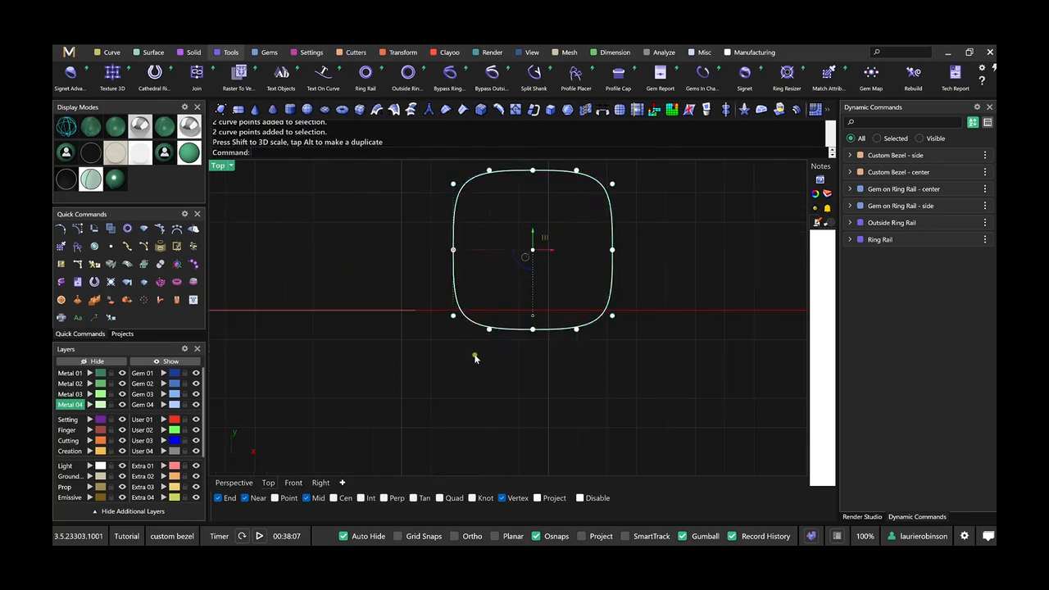
Scale the curve's outer top and bottom control points horizontally apart to sharpen the corners, and turn off the points.
{"action": "scroll", "coordinate": [497, 270], "scroll_direction": "down", "scroll_amount": 2}
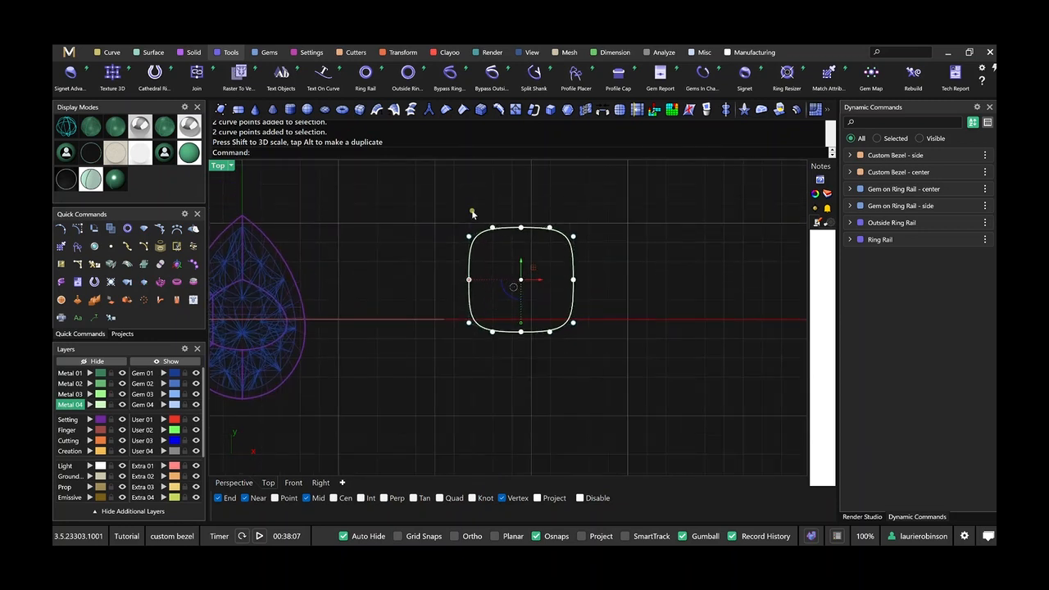
{"action": "left_click_drag", "start_coordinate": [479, 209], "coordinate": [503, 353]}
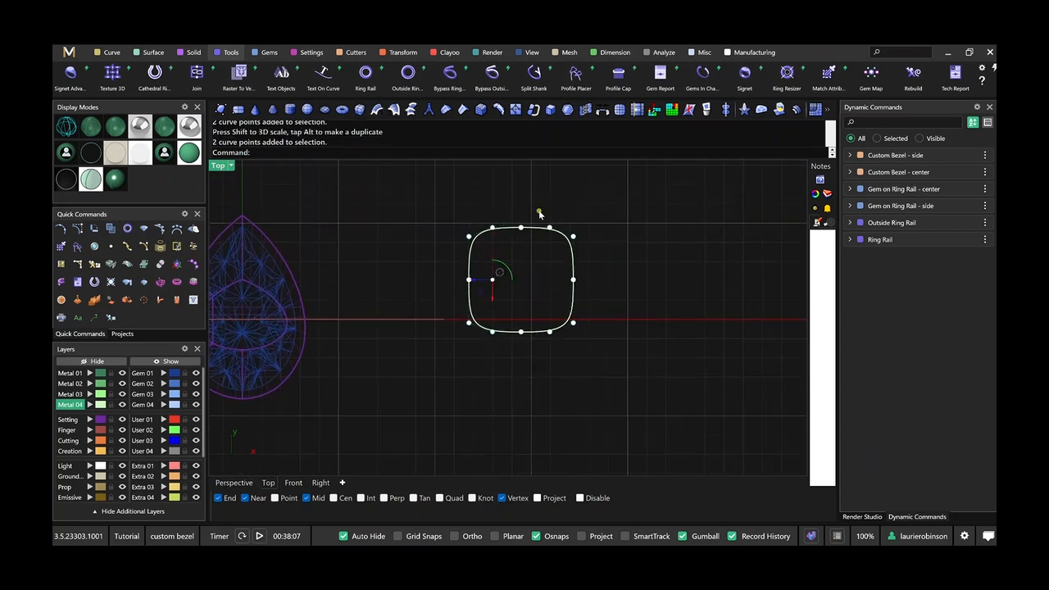
{"action": "left_click_drag", "start_coordinate": [539, 210], "coordinate": [562, 357]}
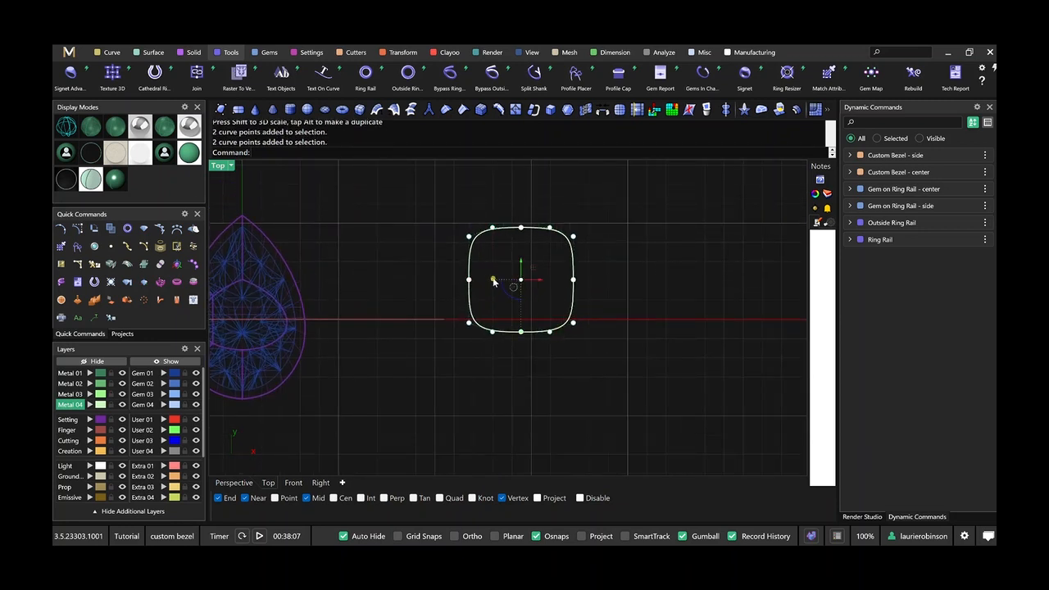
{"action": "left_click_drag", "start_coordinate": [491, 279], "coordinate": [479, 274]}
{"action": "key", "text": "Escape"}
{"action": "key", "text": "Escape"}
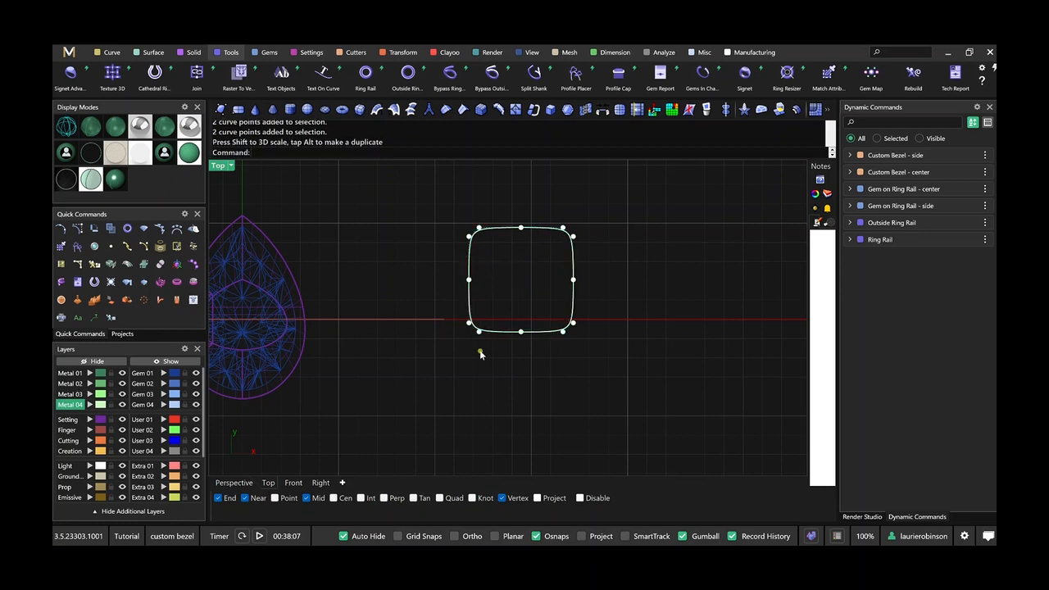
Center the rounded square curve on the origin and scale it down uniformly to about 2.24 mm wide.
{"action": "left_click", "coordinate": [502, 338]}
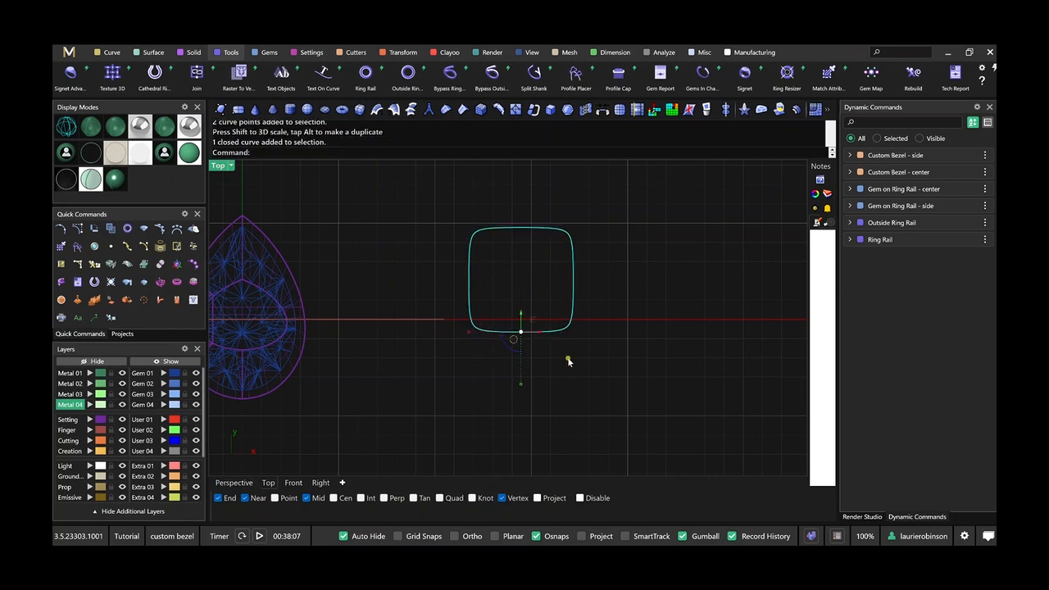
{"action": "key", "text": "F6"}
{"action": "scroll", "coordinate": [500, 379], "scroll_direction": "down", "scroll_amount": 6}
{"action": "right_click_drag", "start_coordinate": [521, 378], "coordinate": [616, 351]}
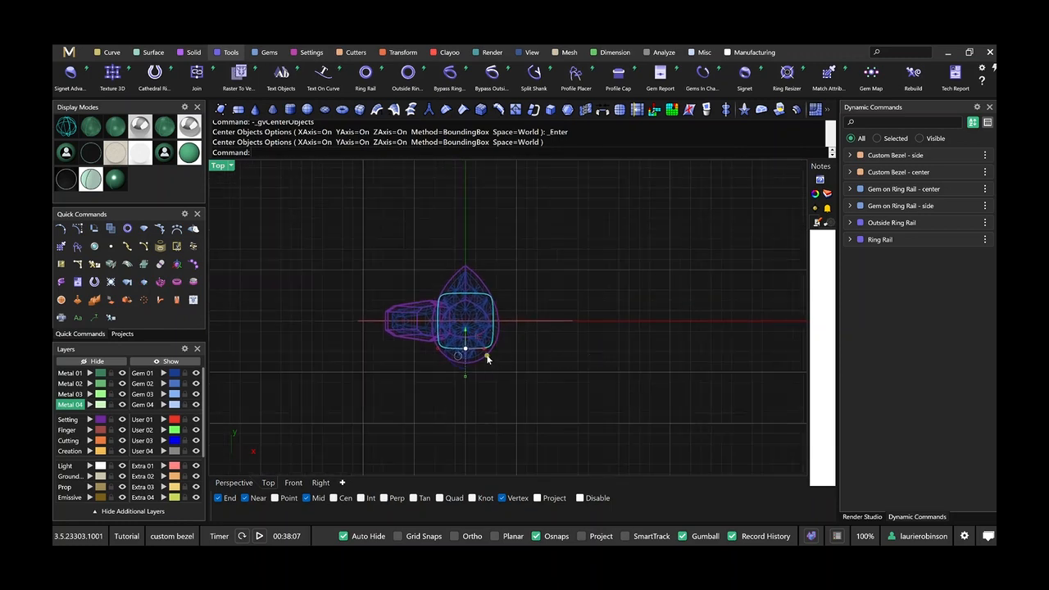
{"action": "left_click_drag", "start_coordinate": [464, 377], "coordinate": [467, 362]}
Align the gumball to the CPlane and center the scaled-down square curve on the origin again.
{"action": "scroll", "coordinate": [489, 370], "scroll_direction": "up", "scroll_amount": 3}
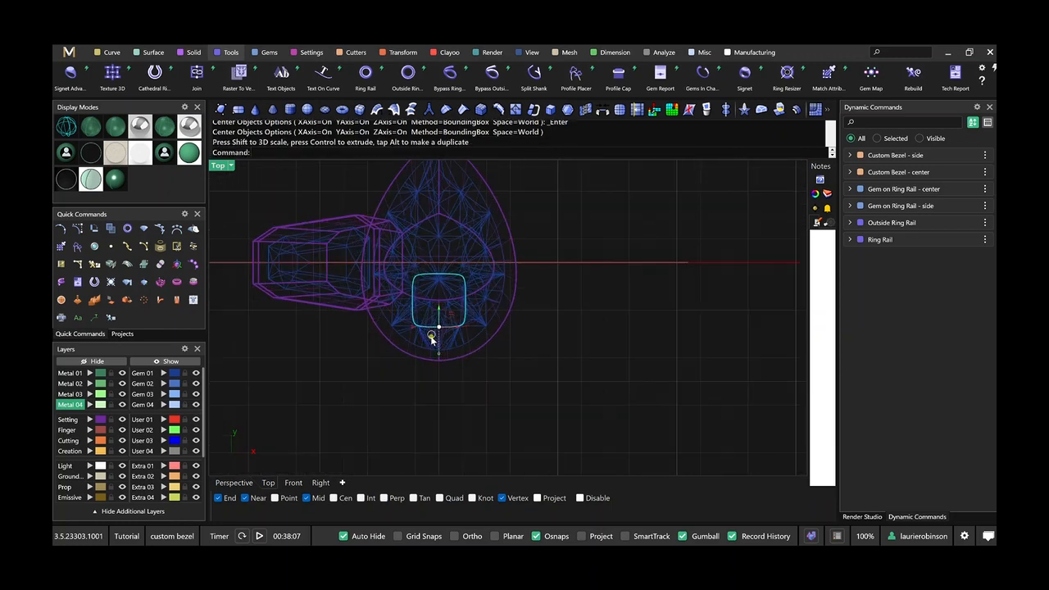
{"action": "left_click", "coordinate": [432, 337]}
{"action": "left_click", "coordinate": [482, 417]}
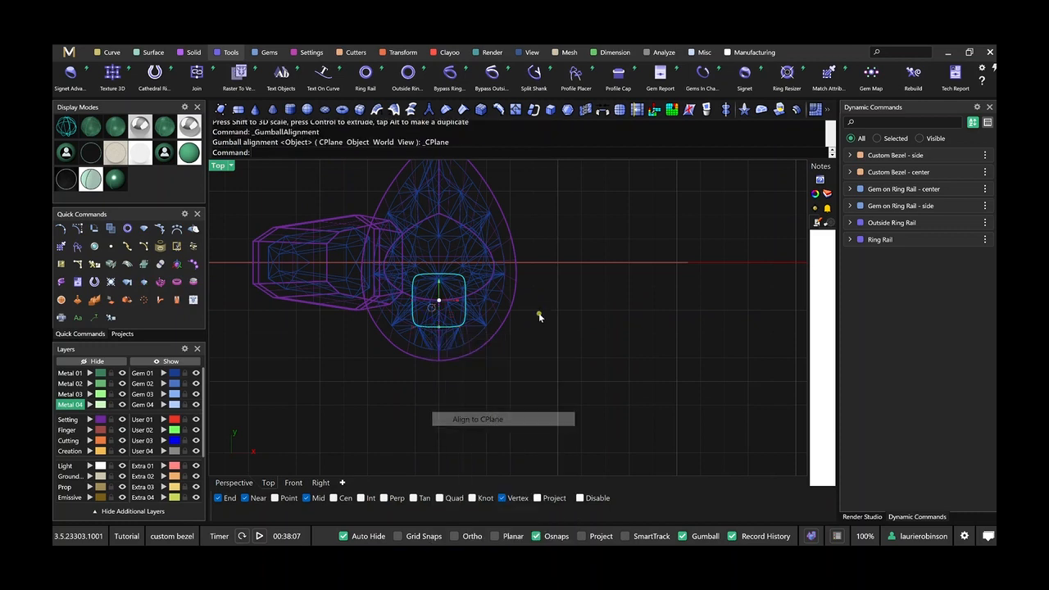
{"action": "key", "text": "F6"}
{"action": "left_click", "coordinate": [543, 338]}
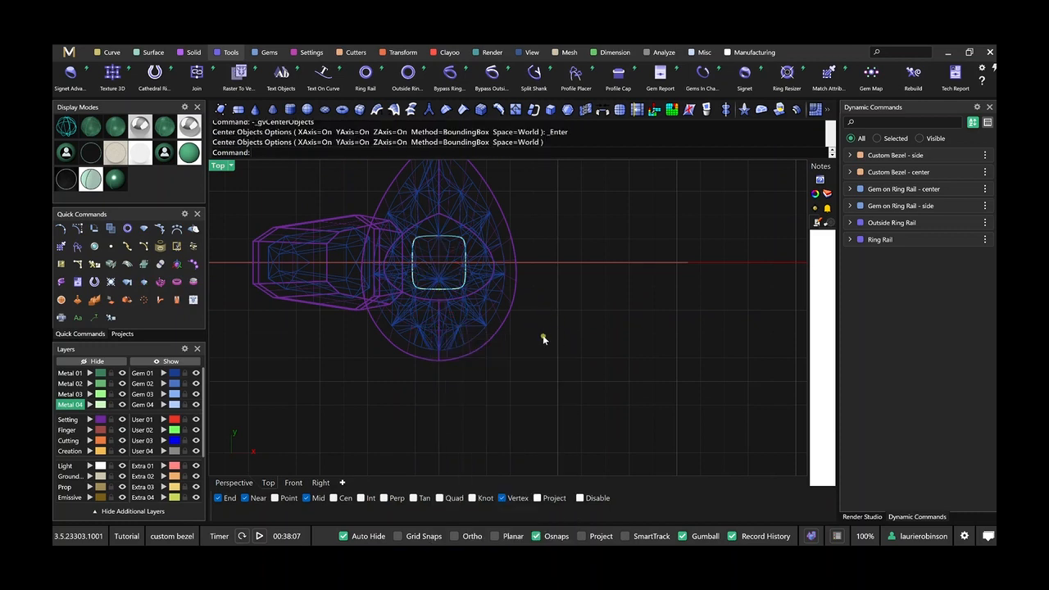
Start a Profile Placer in the perspective view with the inner ring rail as Curve and the outer rail as Outside Curve.
{"action": "left_click", "coordinate": [238, 486]}
{"action": "right_click_drag", "start_coordinate": [409, 388], "coordinate": [495, 316], "text": "shift"}
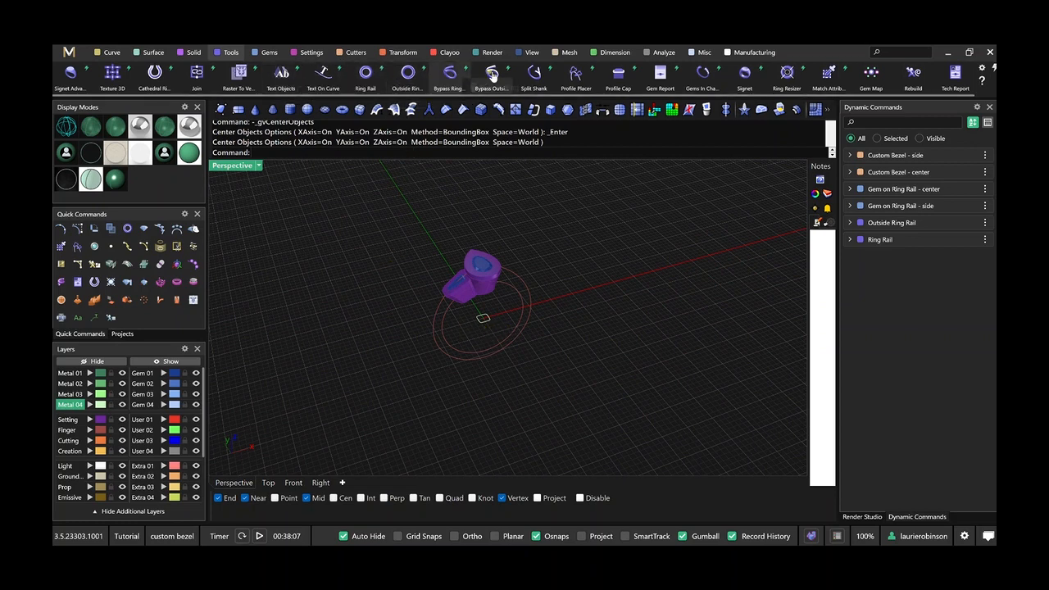
{"action": "left_click", "coordinate": [571, 77]}
{"action": "scroll", "coordinate": [509, 365], "scroll_direction": "up", "scroll_amount": 3}
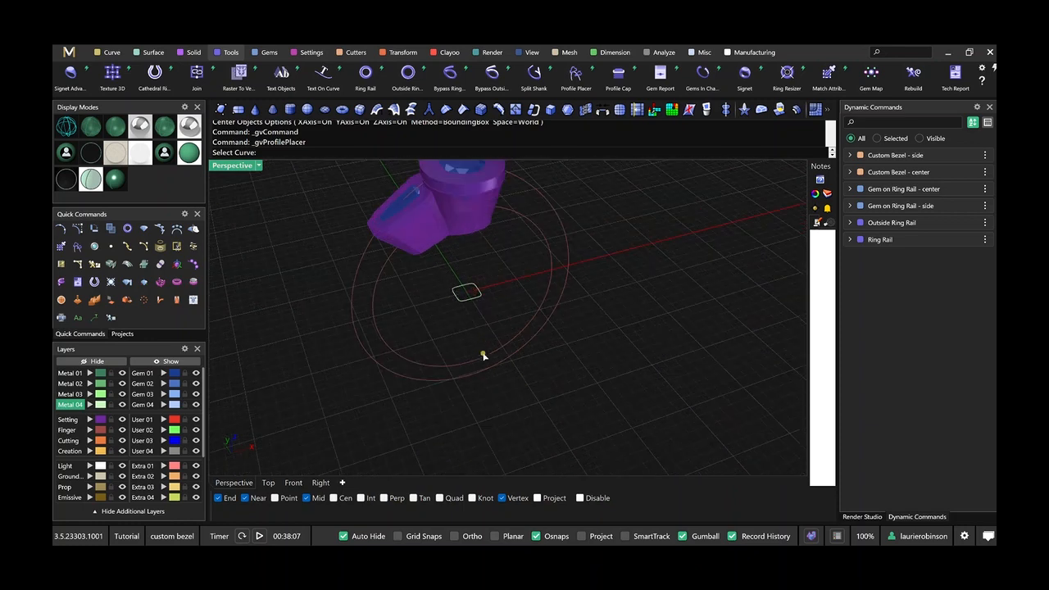
{"action": "left_click", "coordinate": [484, 361]}
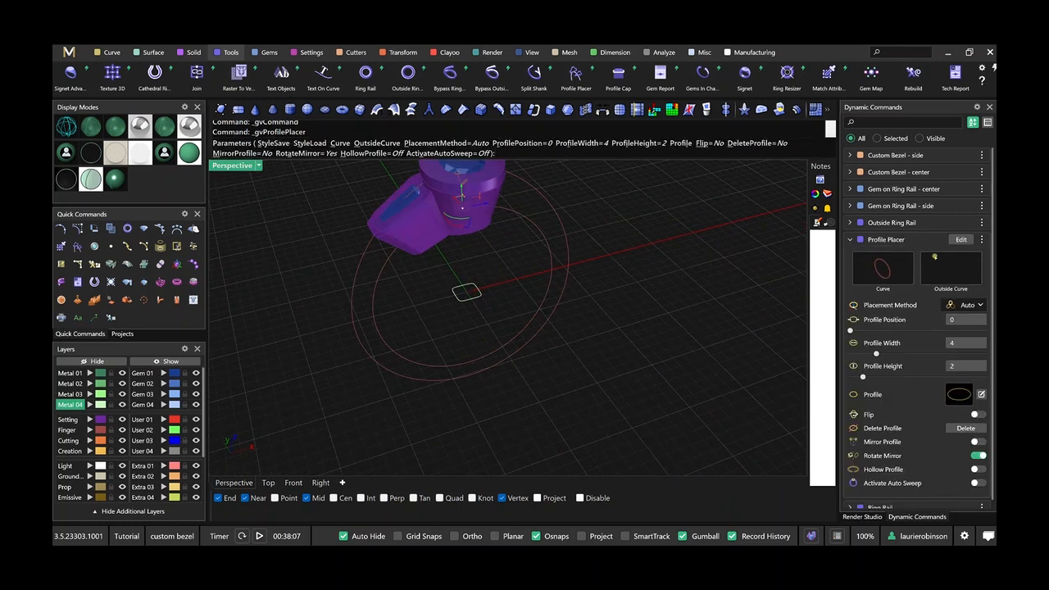
{"action": "left_click", "coordinate": [557, 219]}
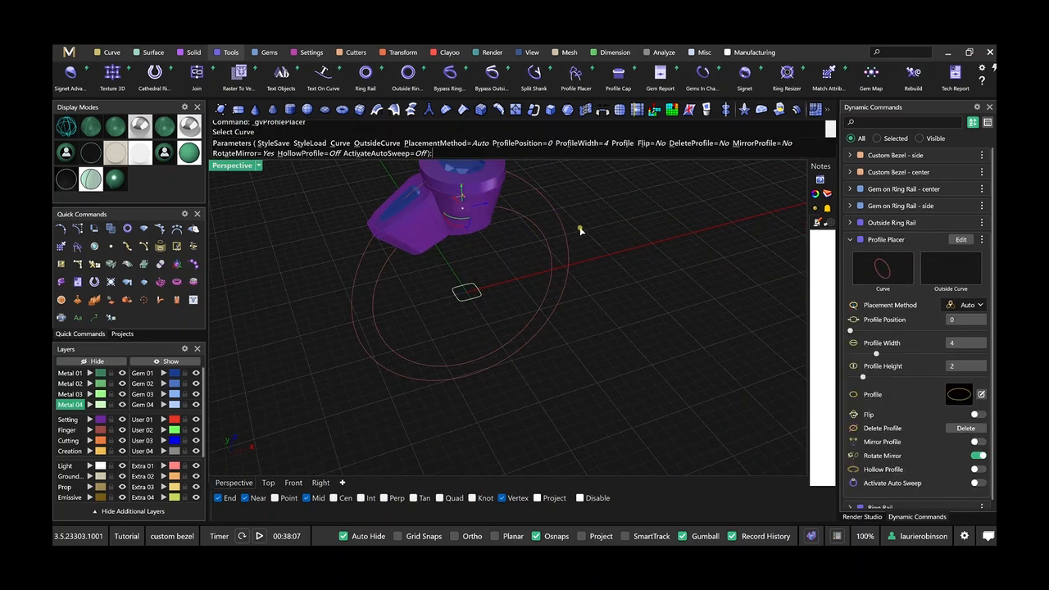
Replace the Profile Placer's default oval profile with the rounded square curve at the origin and accept it in the Profile Editor.
{"action": "right_click_drag", "start_coordinate": [604, 356], "coordinate": [597, 324]}
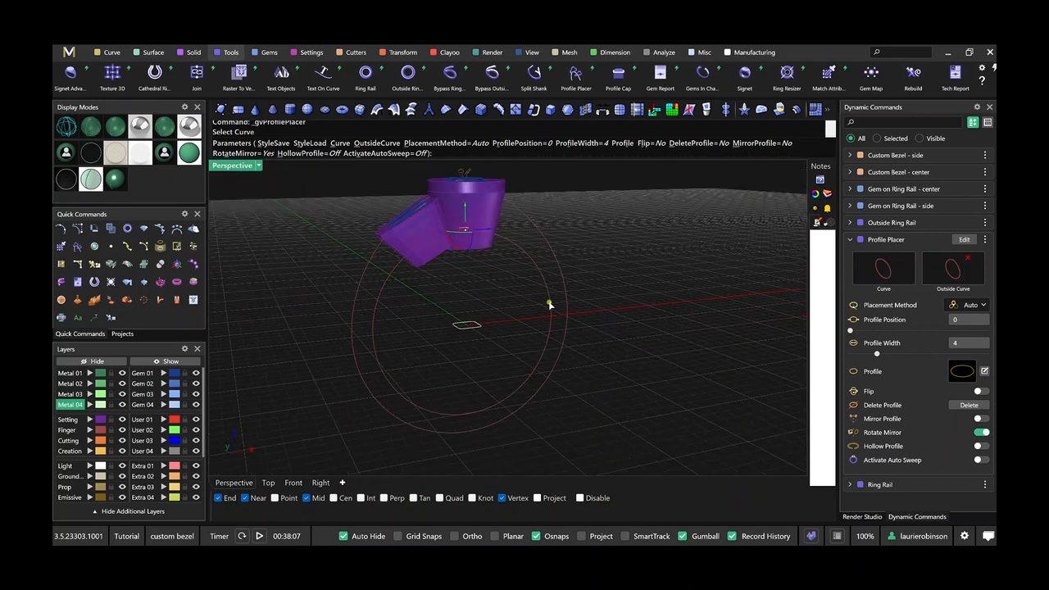
{"action": "scroll", "coordinate": [472, 175], "scroll_direction": "up", "scroll_amount": 1}
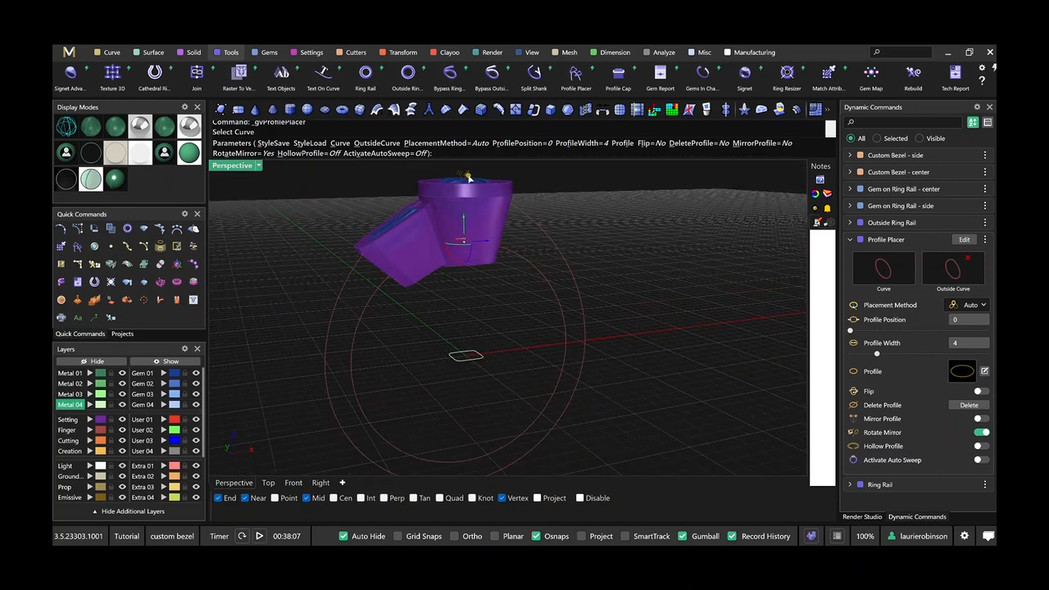
{"action": "left_click", "coordinate": [468, 175]}
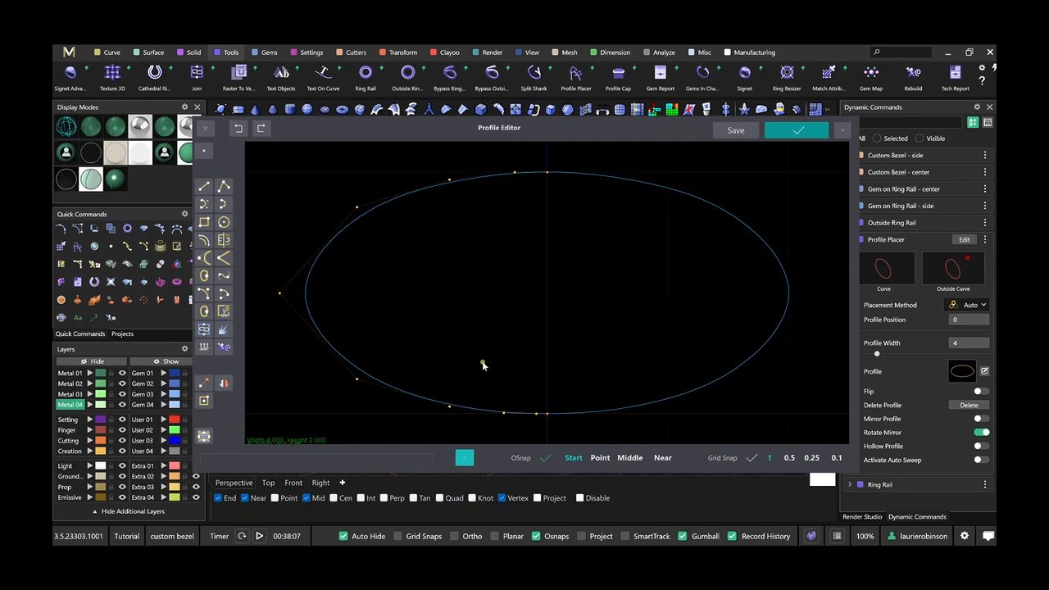
{"action": "key", "text": "Delete"}
{"action": "left_click", "coordinate": [204, 438]}
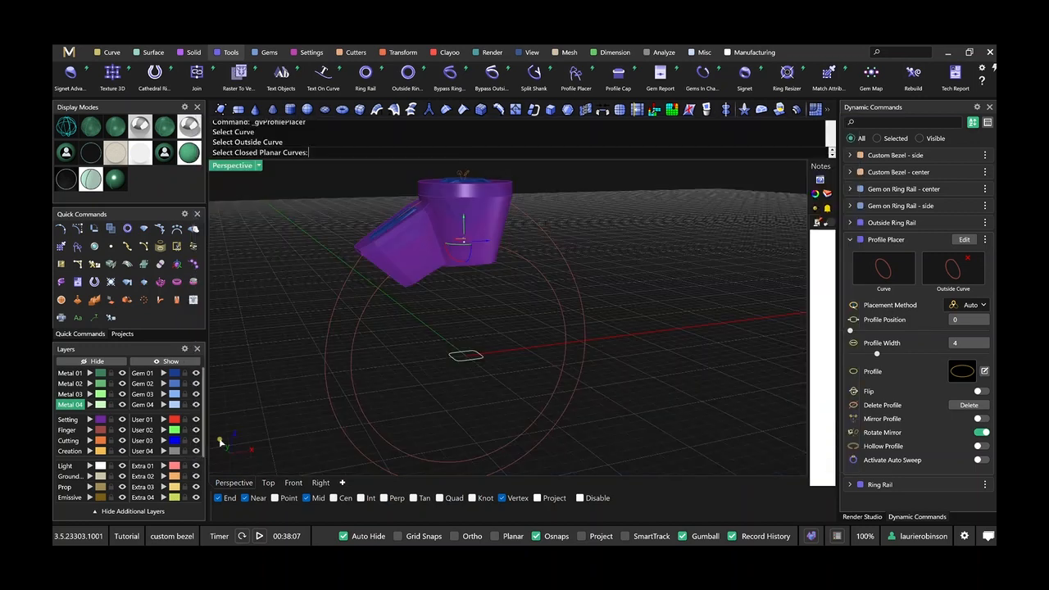
{"action": "left_click", "coordinate": [459, 358]}
{"action": "key", "text": "Return"}
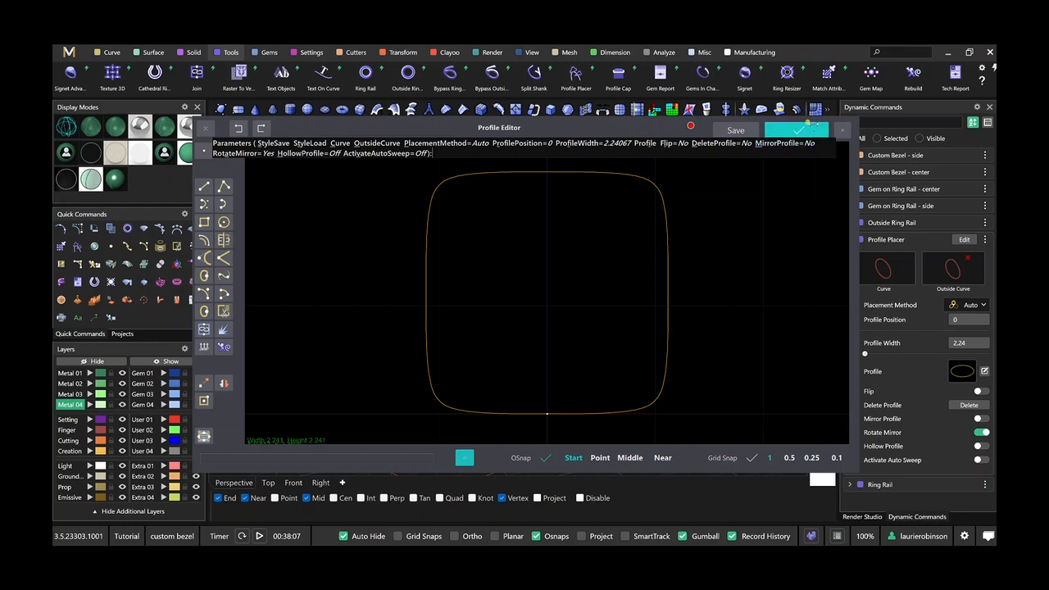
{"action": "left_click", "coordinate": [808, 125]}
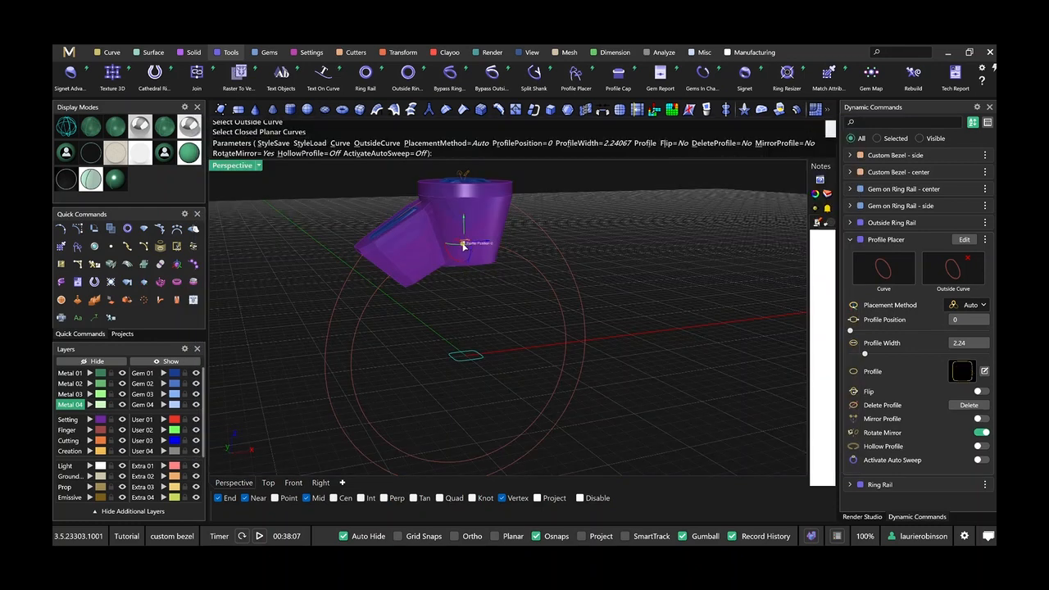
Place a profile at the ring's base and a mirrored one beside the side bezel at position 0.89, with auto sweep activated.
{"action": "left_click_drag", "start_coordinate": [460, 243], "coordinate": [461, 443]}
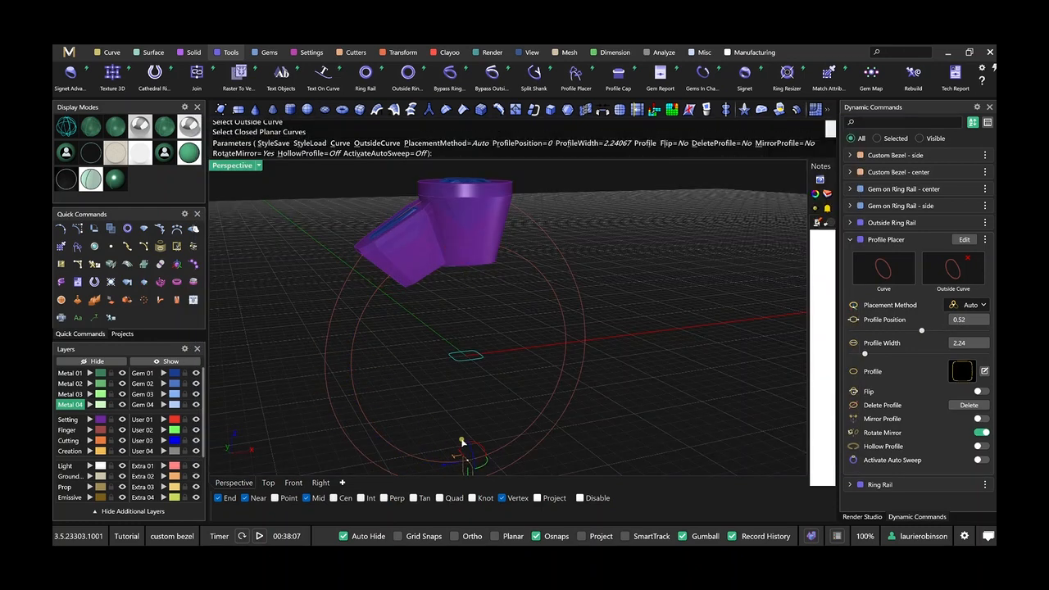
{"action": "left_click", "coordinate": [393, 275]}
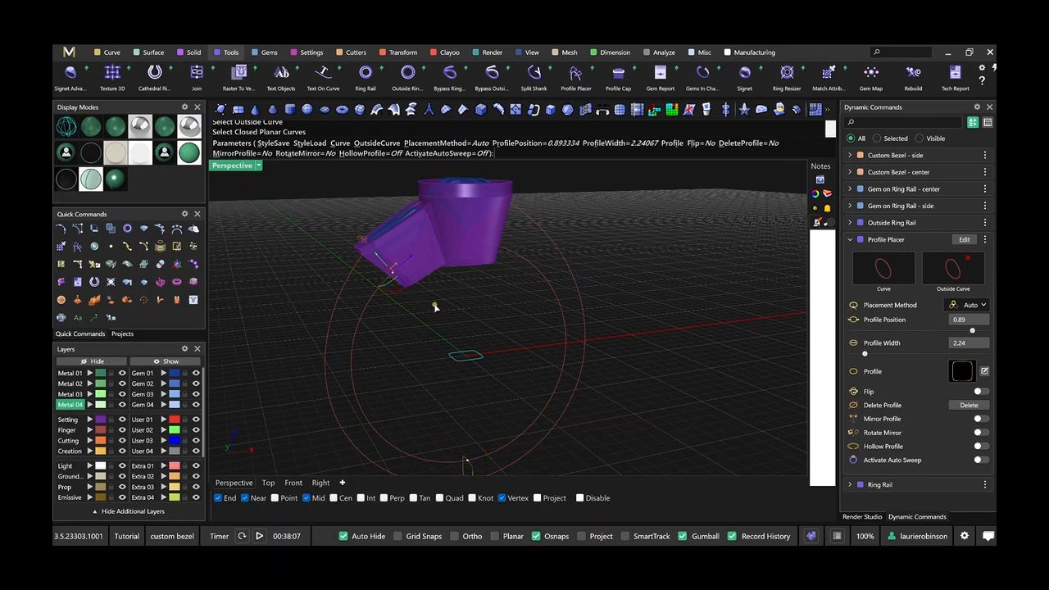
{"action": "right_click_drag", "start_coordinate": [435, 306], "coordinate": [471, 298]}
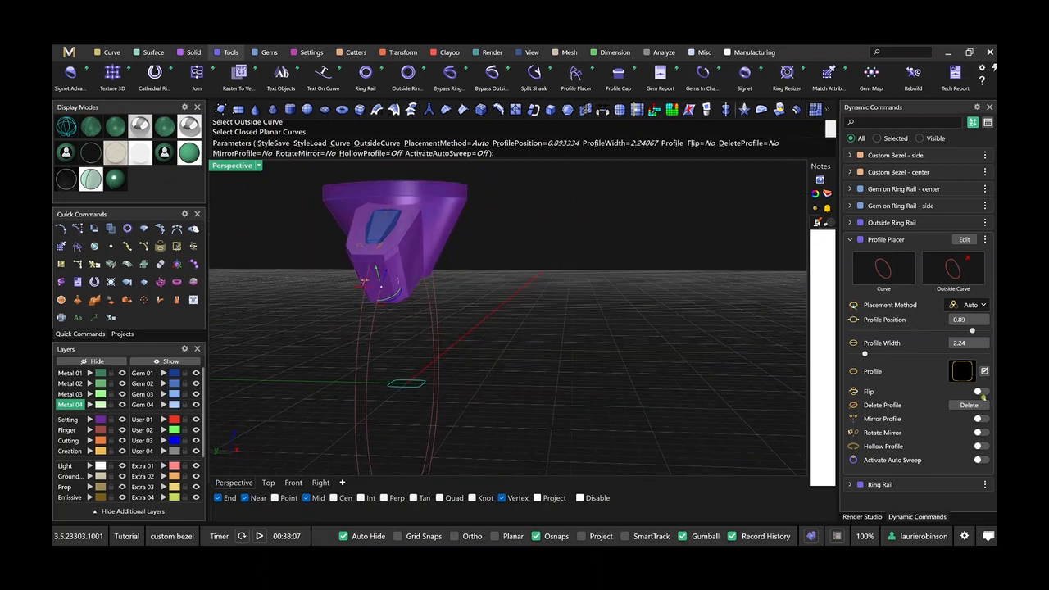
{"action": "left_click", "coordinate": [981, 419]}
{"action": "right_click_drag", "start_coordinate": [447, 330], "coordinate": [508, 330]}
{"action": "left_click", "coordinate": [981, 460]}
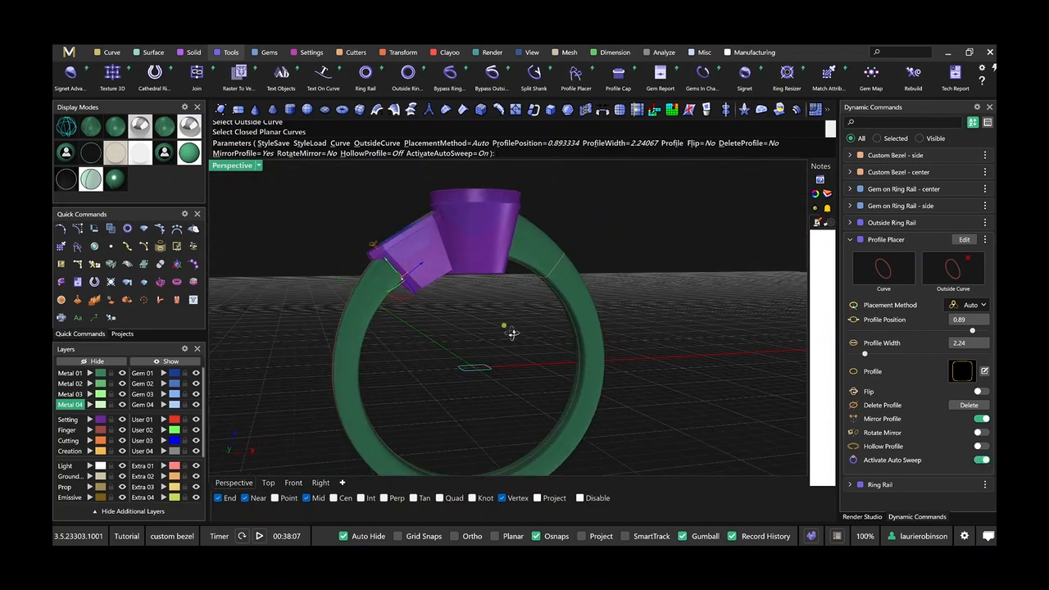
{"action": "scroll", "coordinate": [406, 275], "scroll_direction": "up", "scroll_amount": 3}
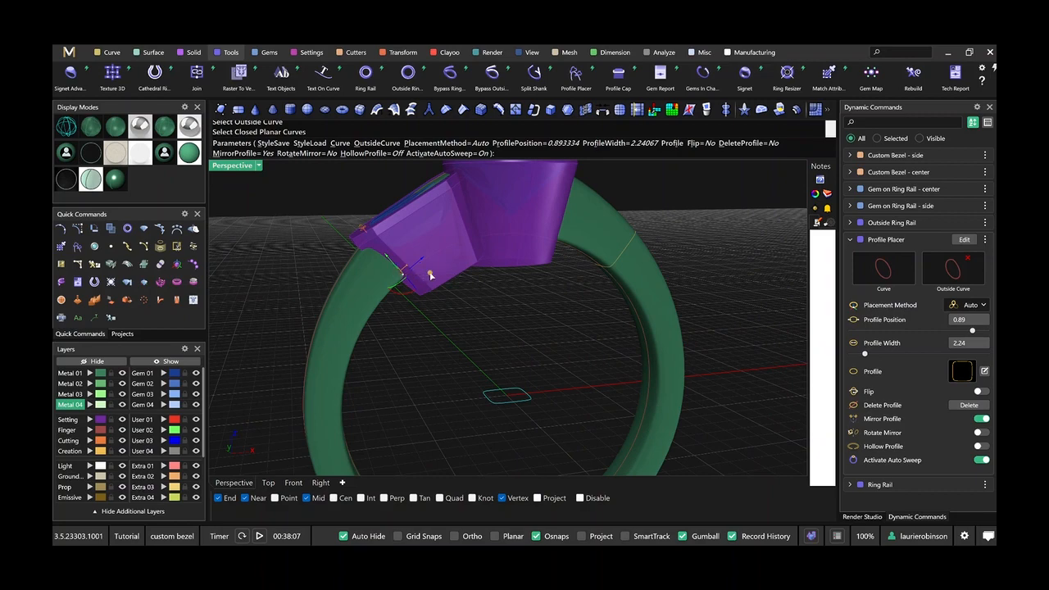
{"action": "right_click_drag", "start_coordinate": [430, 276], "coordinate": [473, 384]}
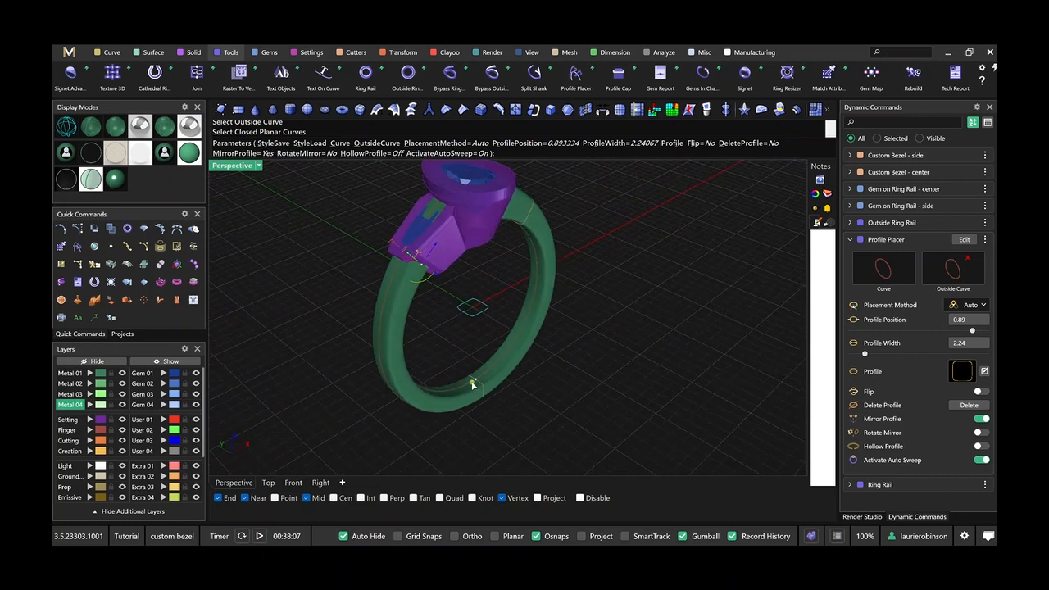
Set the width of the profile at the ring's base to 1.8 and finish the Profile Placer with auto sweep turned off.
{"action": "left_click", "coordinate": [475, 380]}
{"action": "left_click", "coordinate": [967, 344]}
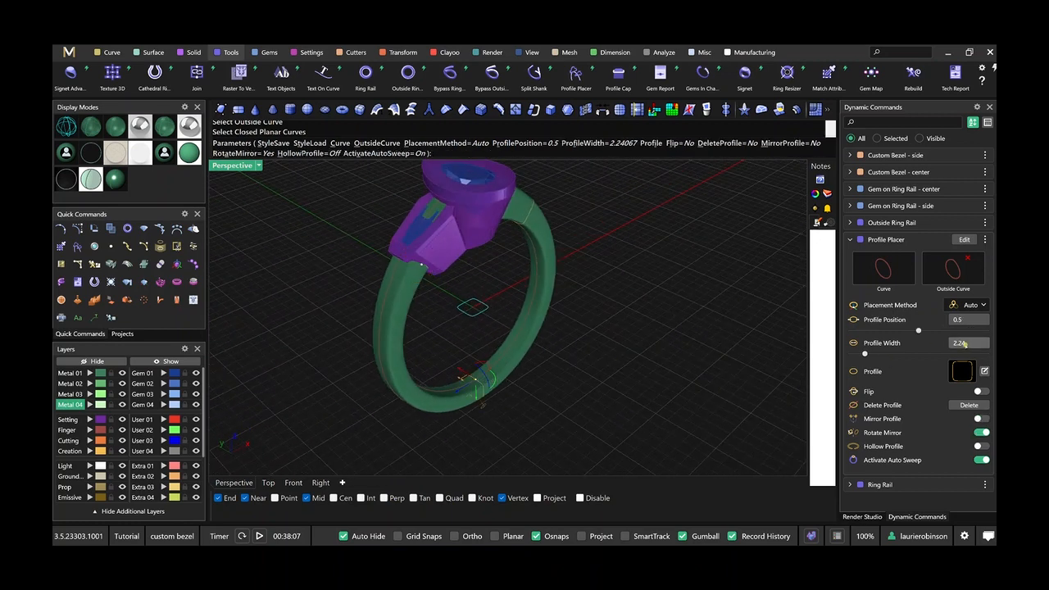
{"action": "type", "text": "1.8"}
{"action": "key", "text": "Return"}
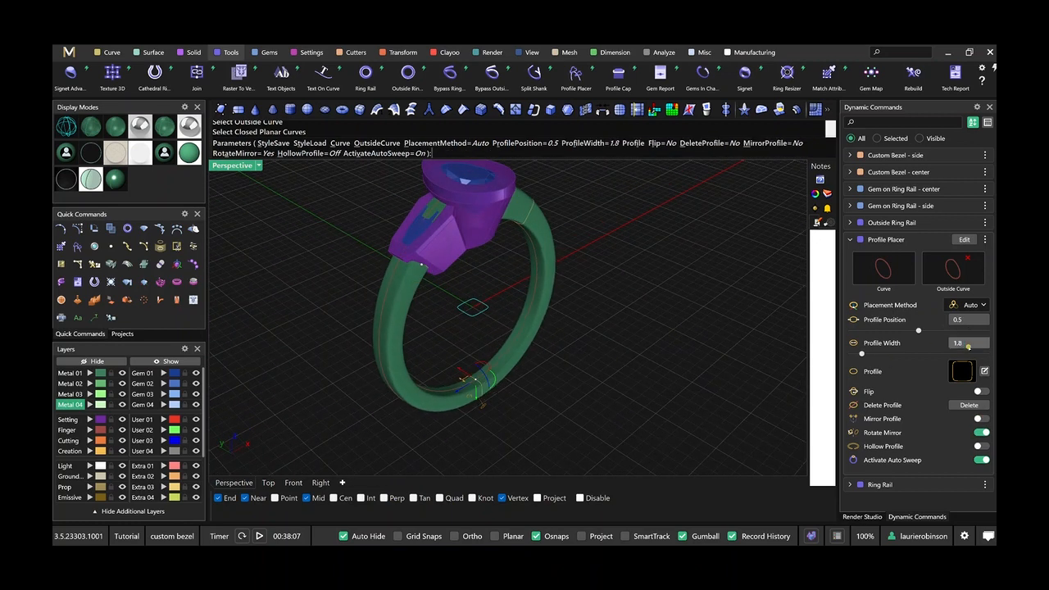
{"action": "right_click_drag", "start_coordinate": [619, 362], "coordinate": [631, 344]}
{"action": "left_click", "coordinate": [980, 461]}
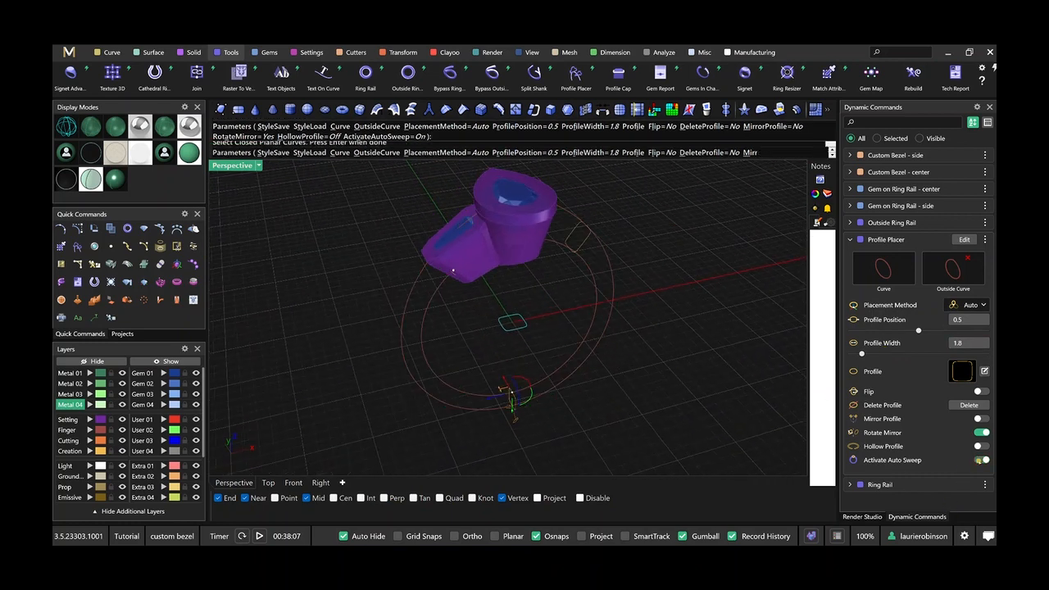
{"action": "right_click", "coordinate": [681, 385]}
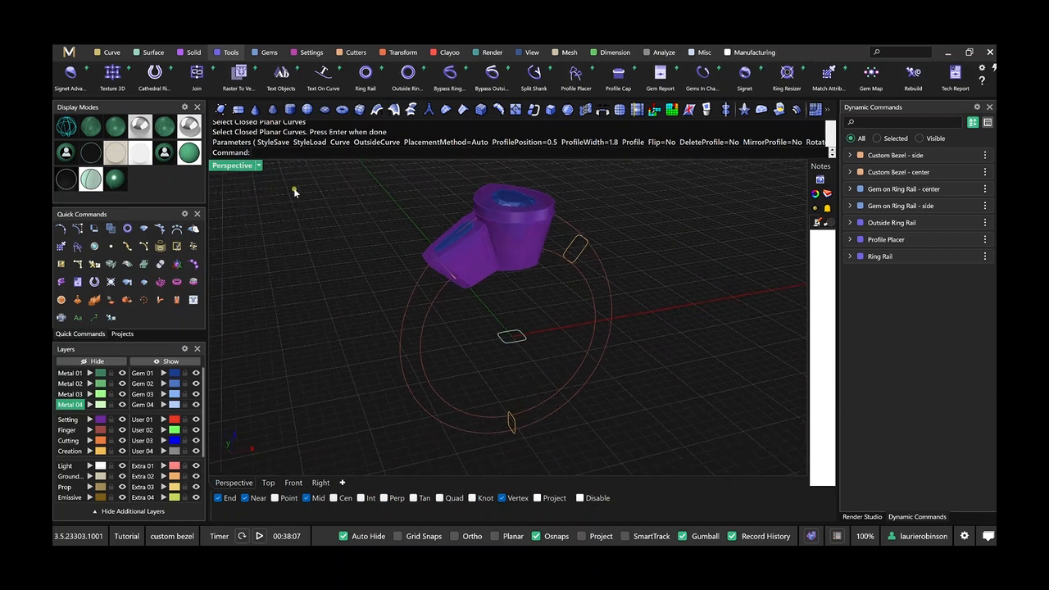
Build the shank with Sweep 2 along the inner and outer ring rails, using the three placed rounded square profiles.
{"action": "left_click", "coordinate": [152, 52]}
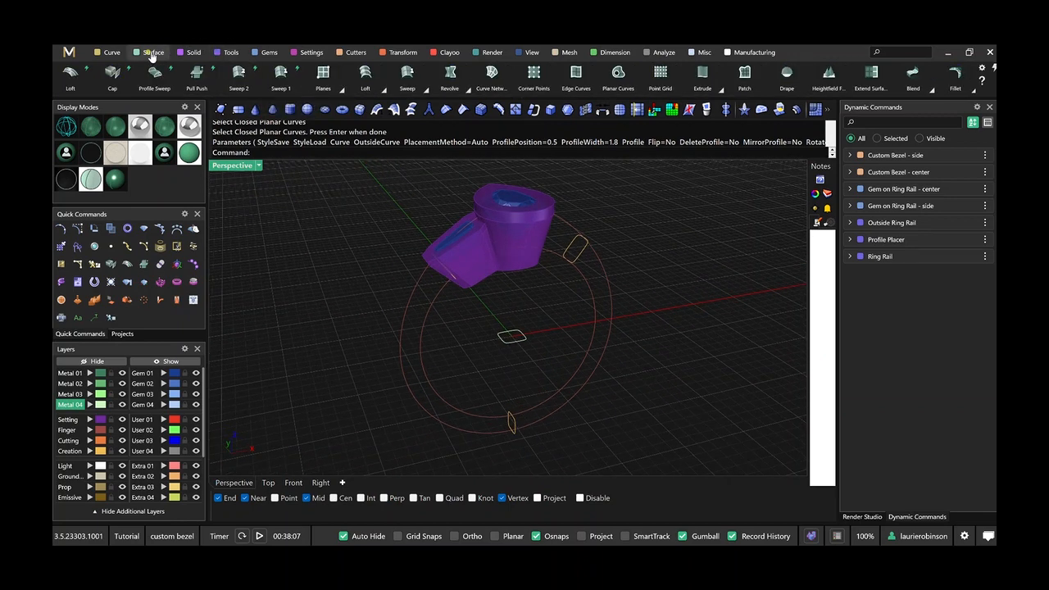
{"action": "left_click", "coordinate": [238, 73]}
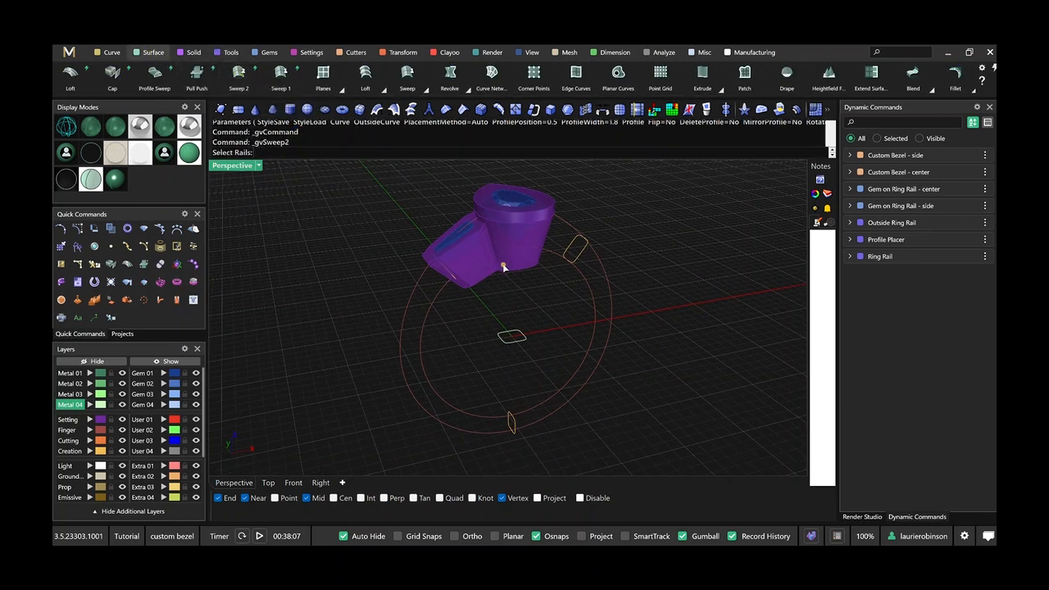
{"action": "left_click", "coordinate": [587, 291]}
{"action": "key", "text": "Return"}
{"action": "left_click", "coordinate": [576, 261]}
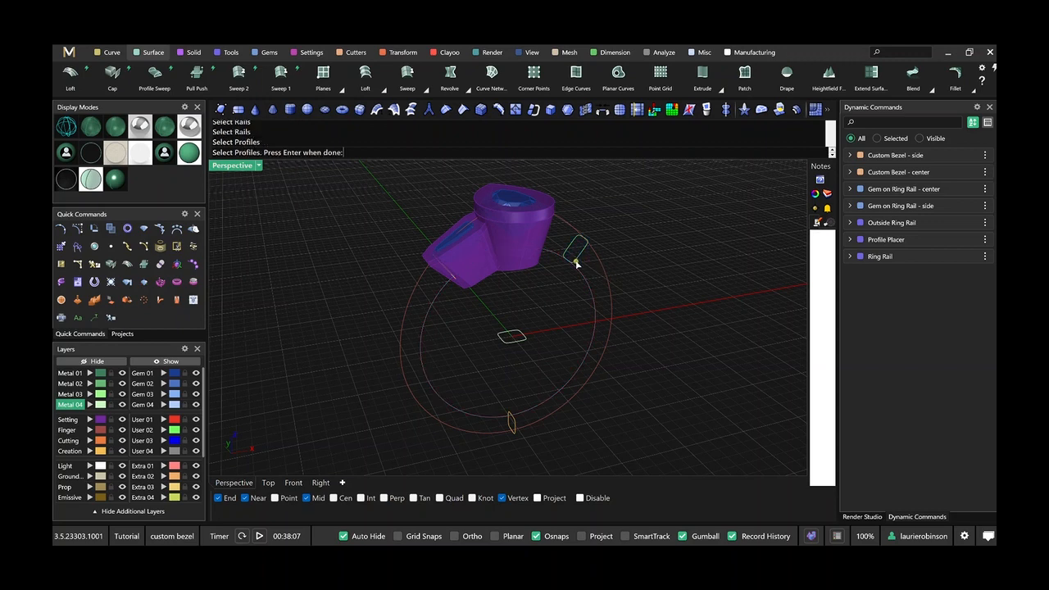
{"action": "left_click", "coordinate": [515, 424]}
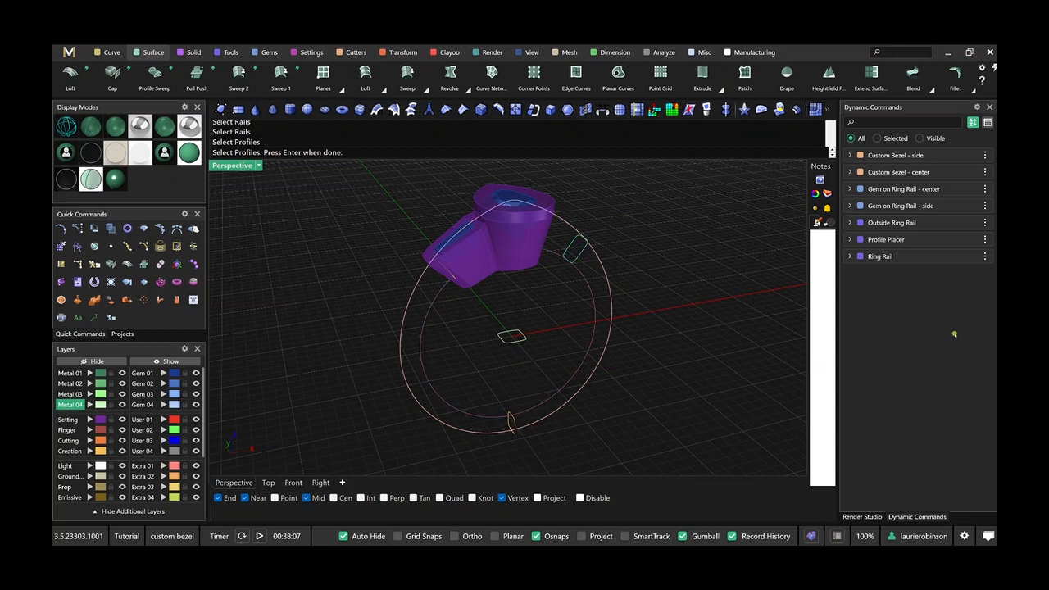
{"action": "left_click_drag", "start_coordinate": [954, 334], "coordinate": [738, 192]}
{"action": "left_click", "coordinate": [686, 200]}
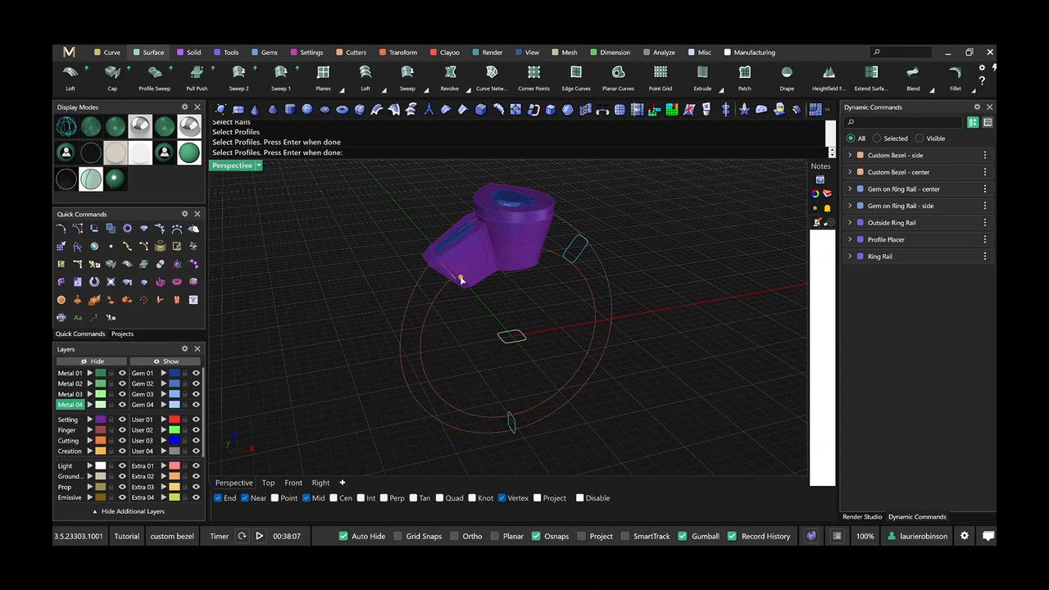
{"action": "left_click", "coordinate": [455, 282]}
{"action": "key", "text": "Return"}
{"action": "key", "text": "Return"}
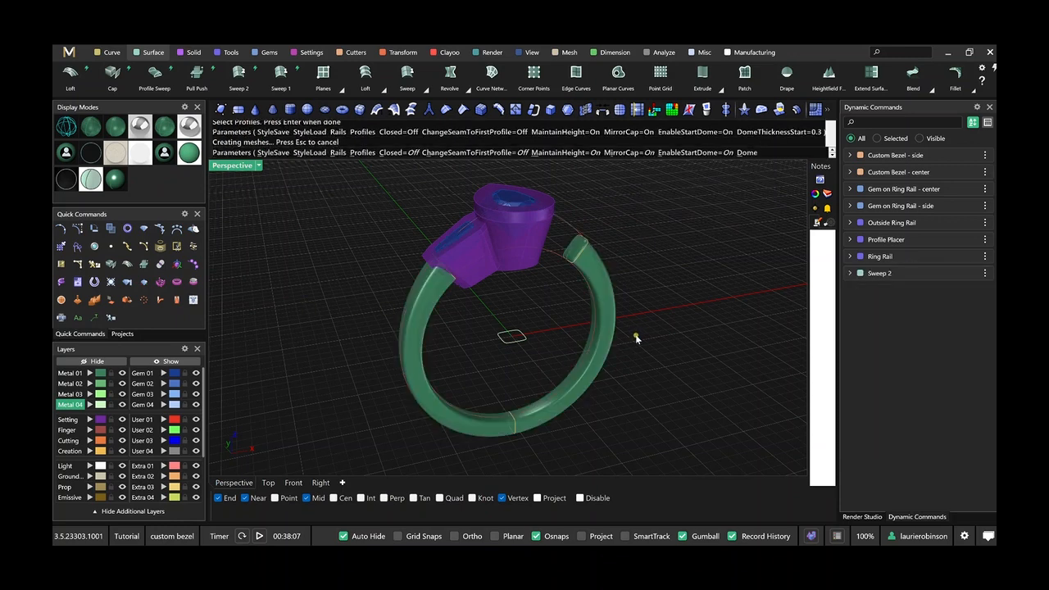
{"action": "right_click_drag", "start_coordinate": [634, 334], "coordinate": [559, 376]}
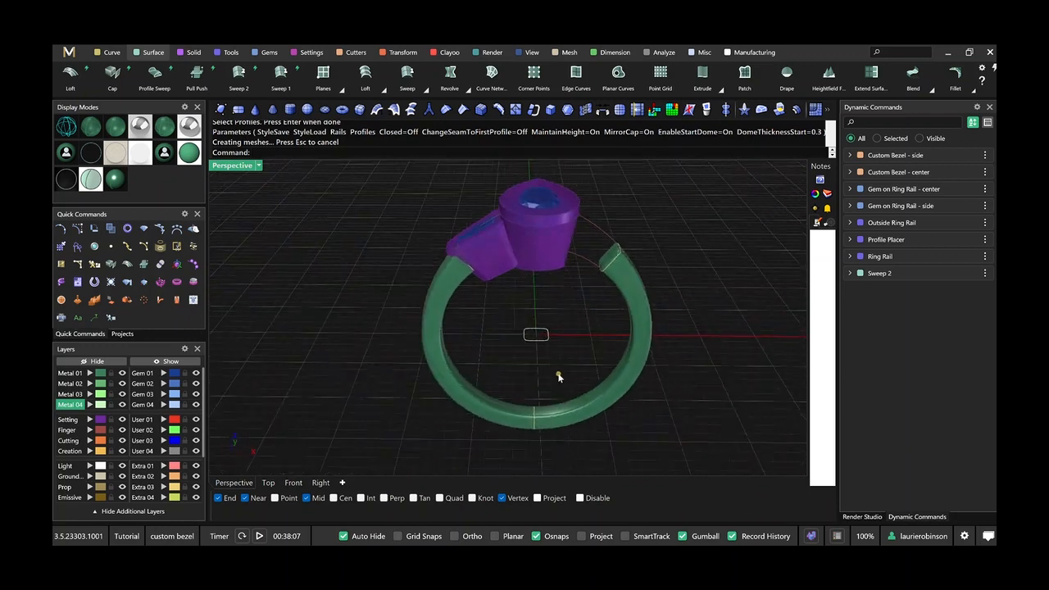
Create a Gem Cutter for the coffin side gem.
{"action": "left_click", "coordinate": [354, 54]}
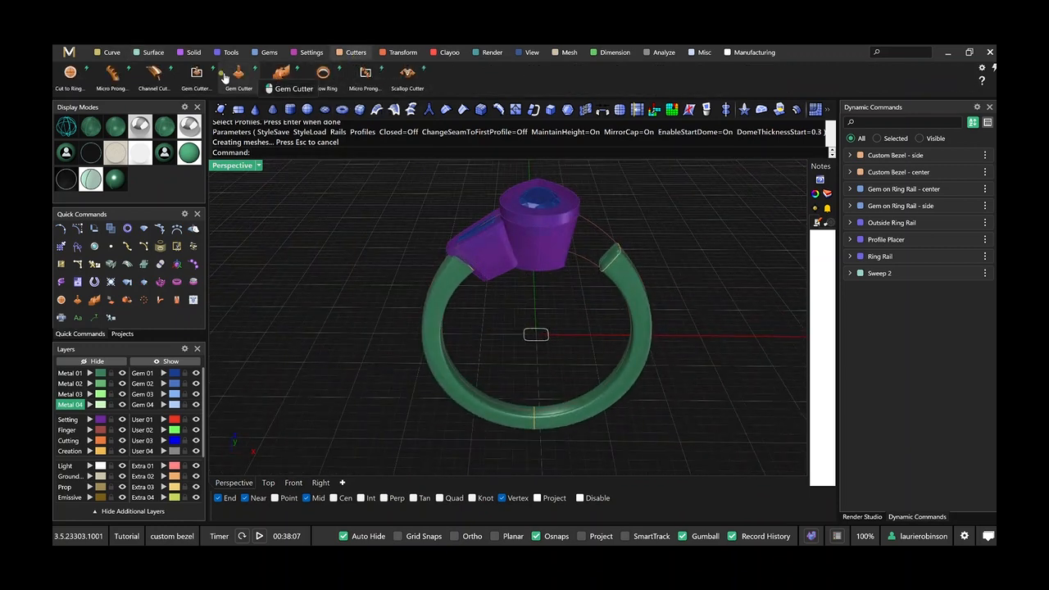
{"action": "left_click", "coordinate": [237, 83]}
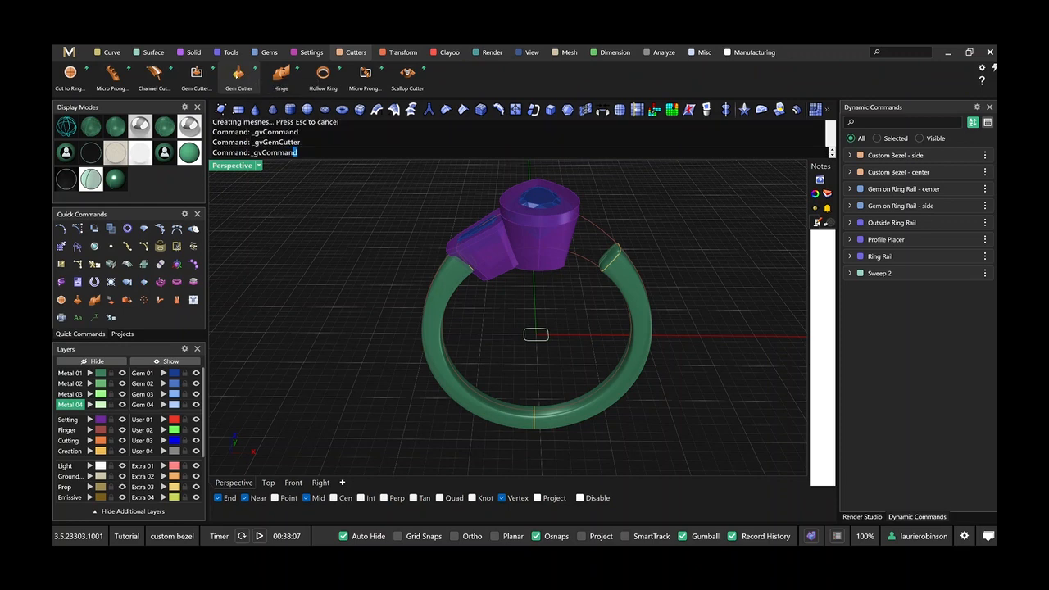
{"action": "right_click_drag", "start_coordinate": [448, 265], "coordinate": [443, 300], "text": "shift"}
{"action": "scroll", "coordinate": [433, 294], "scroll_direction": "up", "scroll_amount": 4}
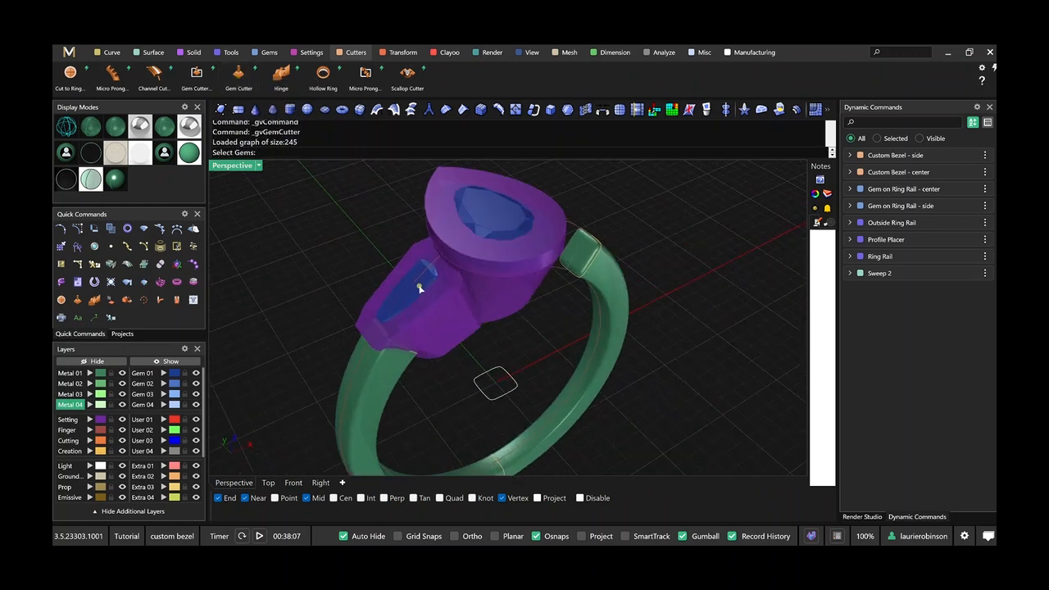
{"action": "left_click", "coordinate": [419, 288]}
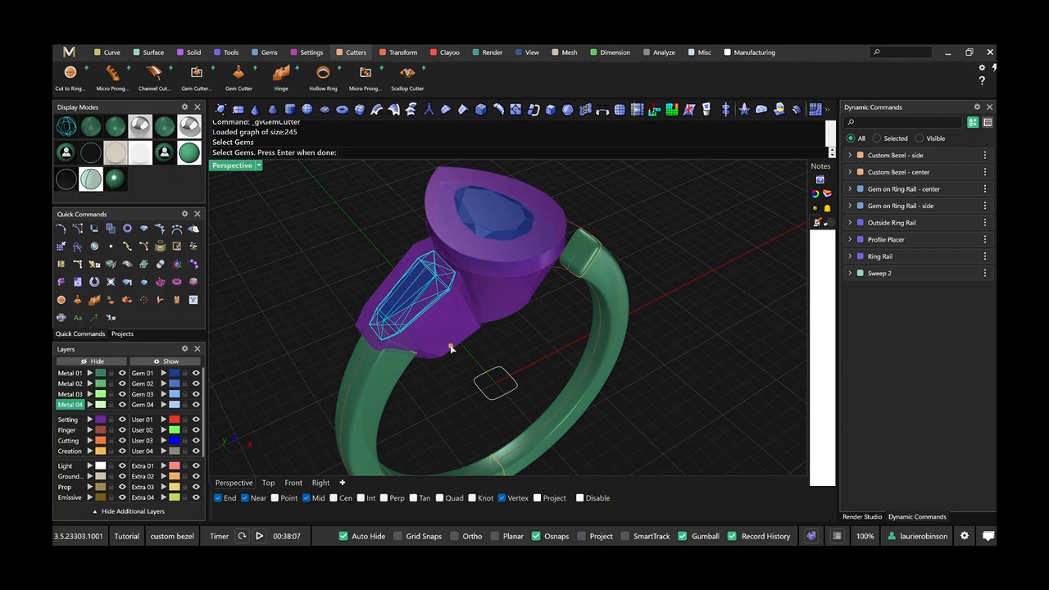
{"action": "key", "text": "Return"}
{"action": "right_click_drag", "start_coordinate": [525, 354], "coordinate": [537, 357]}
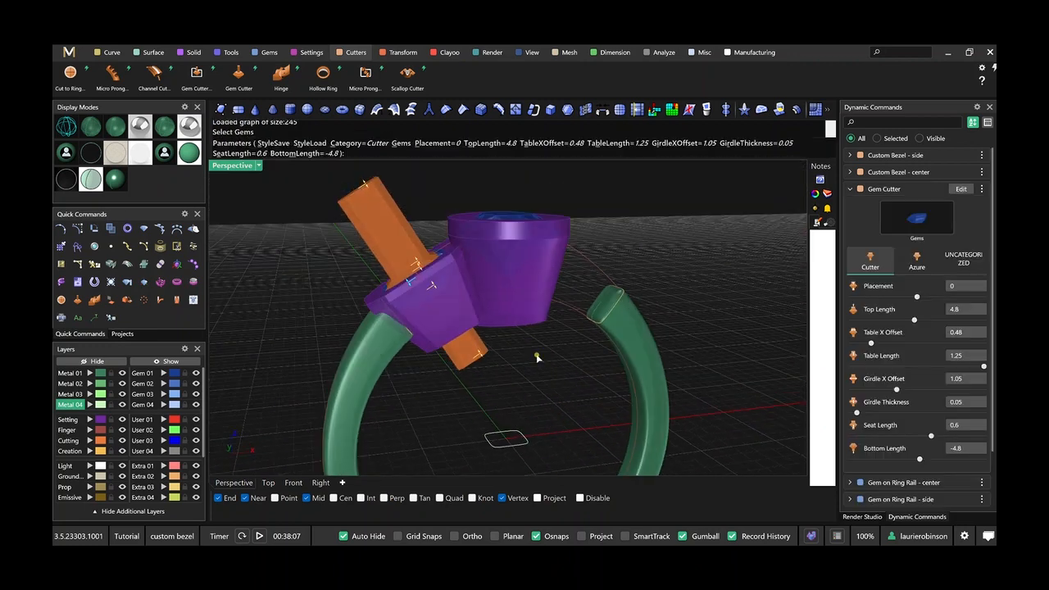
Rename the side gem's cutter command to "Gem Cutter - side" and finish the cutter.
{"action": "right_click", "coordinate": [913, 187]}
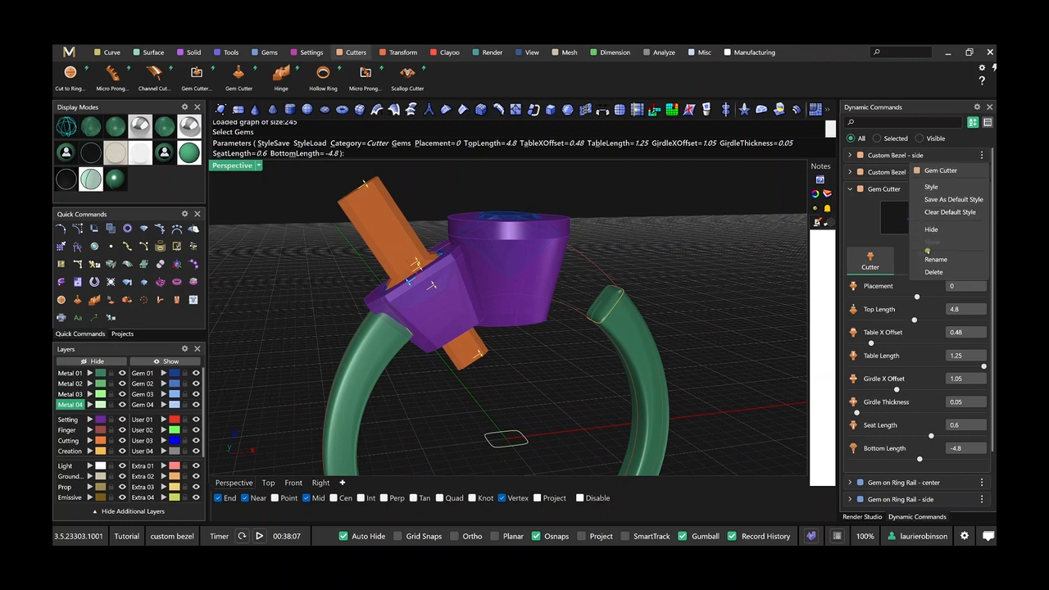
{"action": "left_click", "coordinate": [931, 258]}
{"action": "key", "text": "Right"}
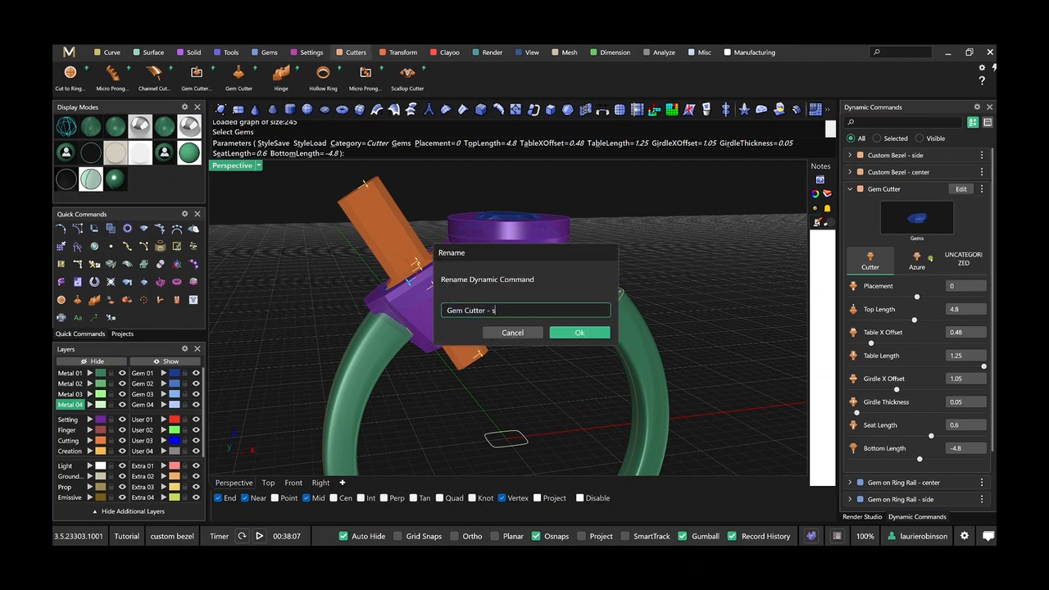
{"action": "type", "text": "- side"}
{"action": "key", "text": "Return"}
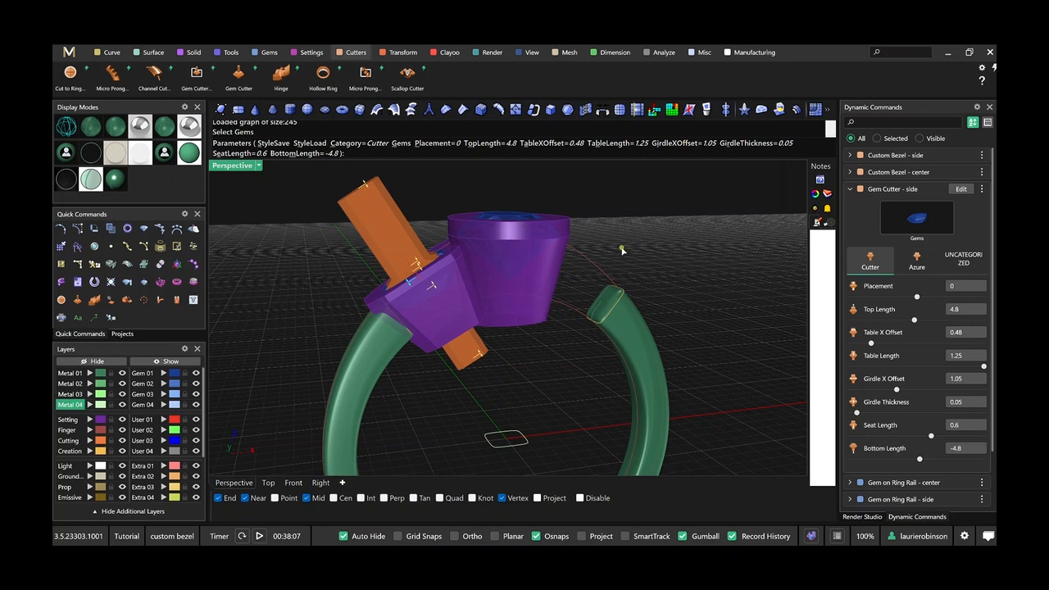
{"action": "key", "text": "Return"}
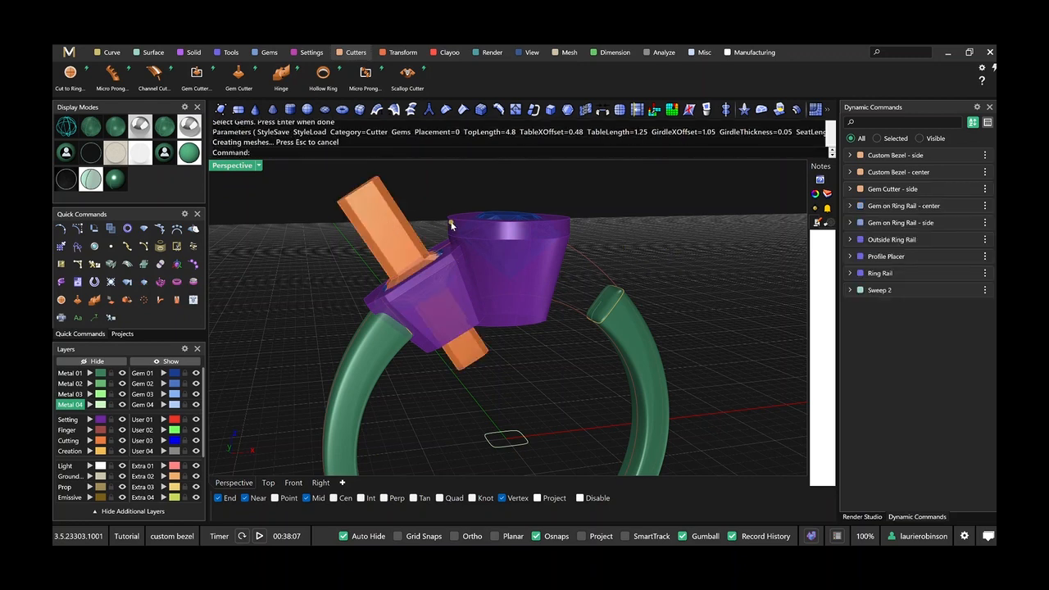
Create another Gem Cutter for the pear center gem.
{"action": "key", "text": "Return"}
{"action": "left_click", "coordinate": [515, 219]}
{"action": "key", "text": "Return"}
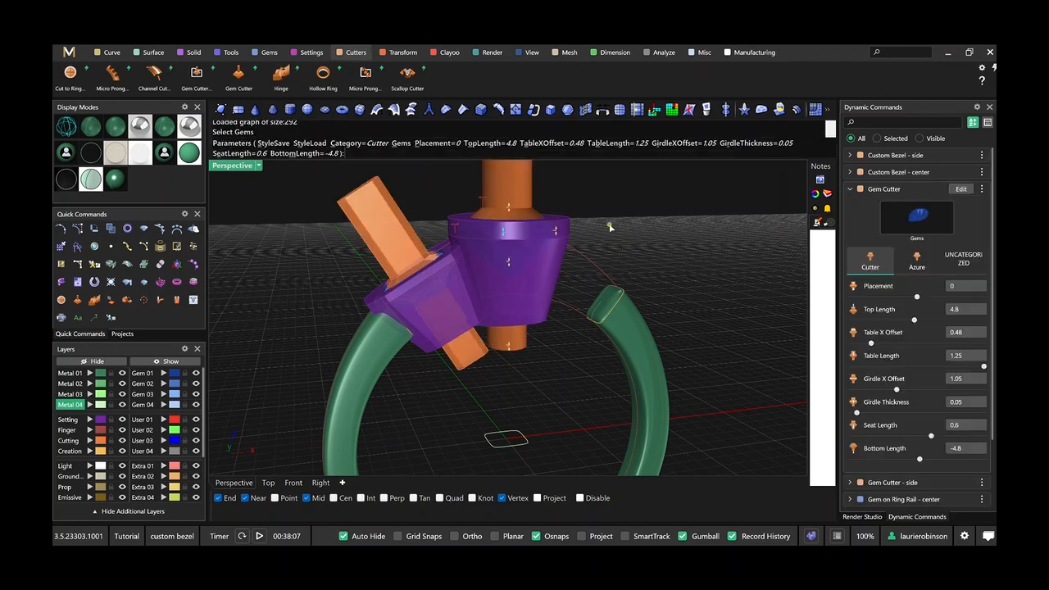
Rename the center gem's cutter command to "Gem Cutter - center".
{"action": "right_click", "coordinate": [906, 190]}
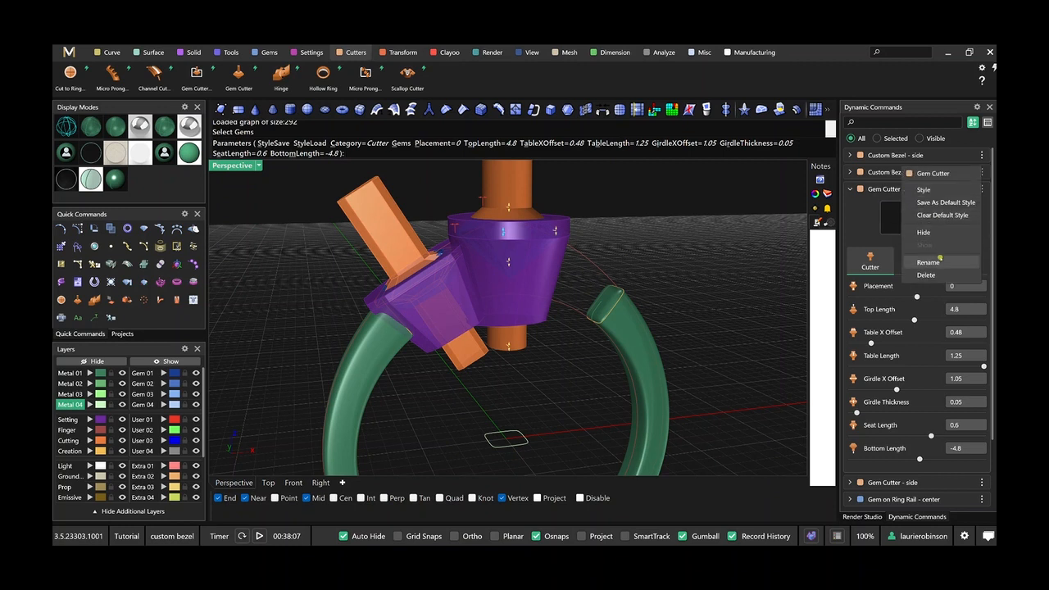
{"action": "left_click", "coordinate": [940, 260]}
{"action": "key", "text": "End"}
{"action": "type", "text": "- cente"}
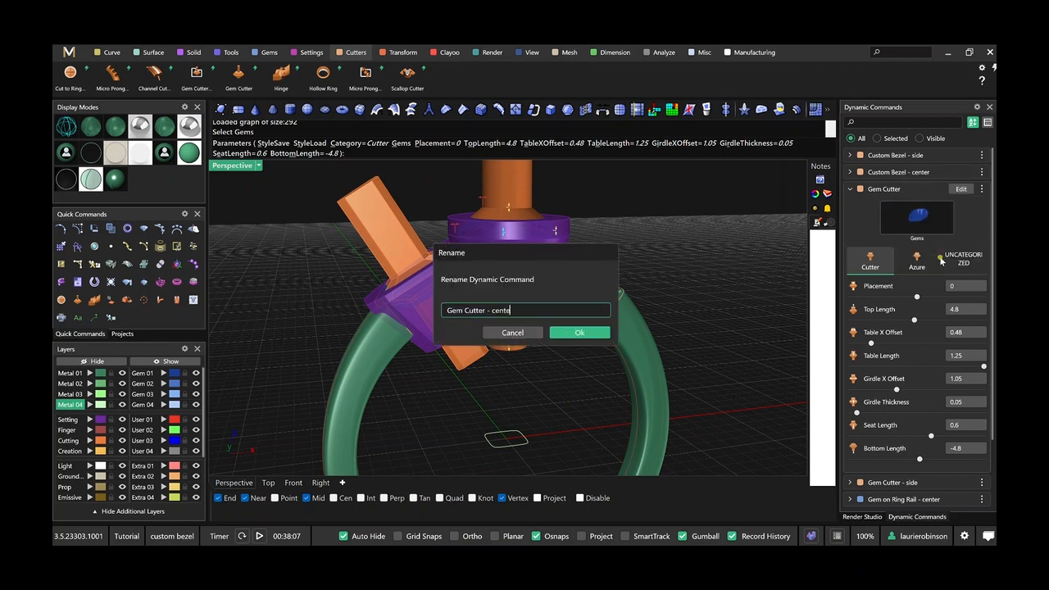
{"action": "type", "text": "r"}
{"action": "key", "text": "Return"}
{"action": "right_click_drag", "start_coordinate": [661, 250], "coordinate": [660, 289], "text": "shift"}
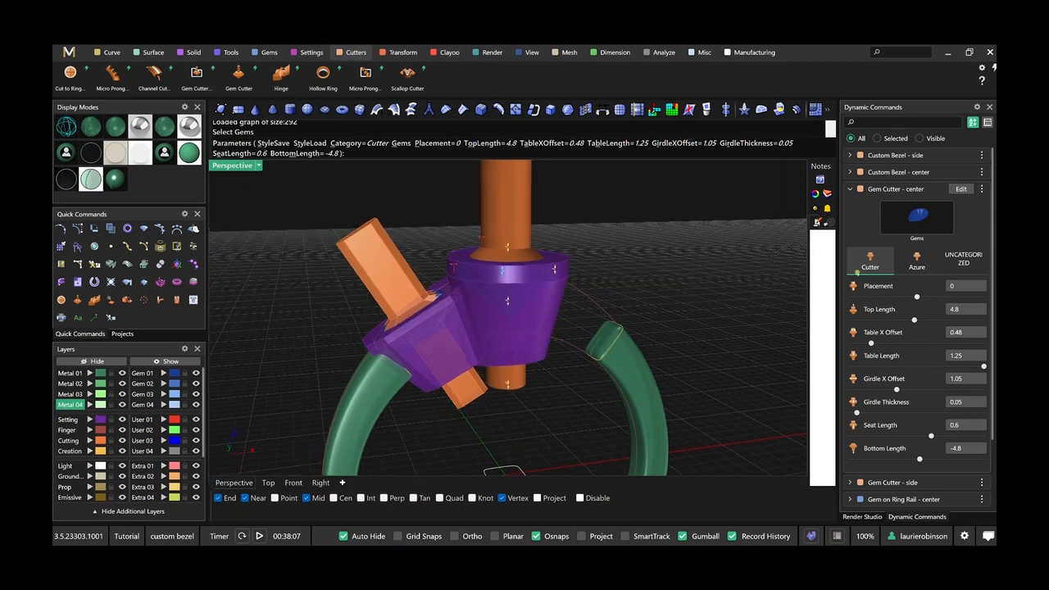
Keep the center gem cutter on the Cutter style and set both its Girdle X Offset and Table X Offset to 1.
{"action": "left_click", "coordinate": [917, 261]}
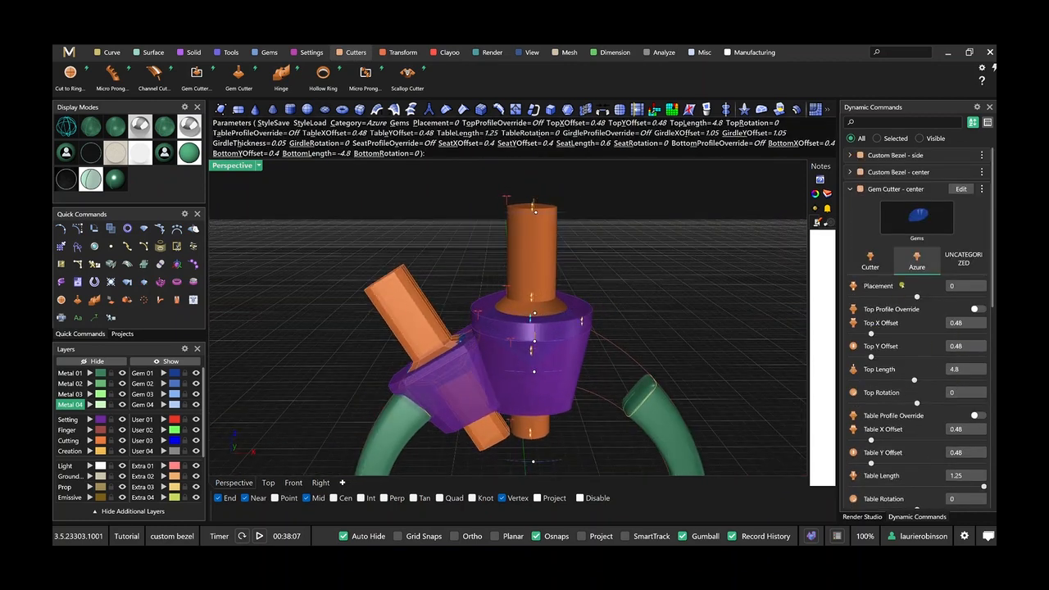
{"action": "left_click", "coordinate": [872, 262]}
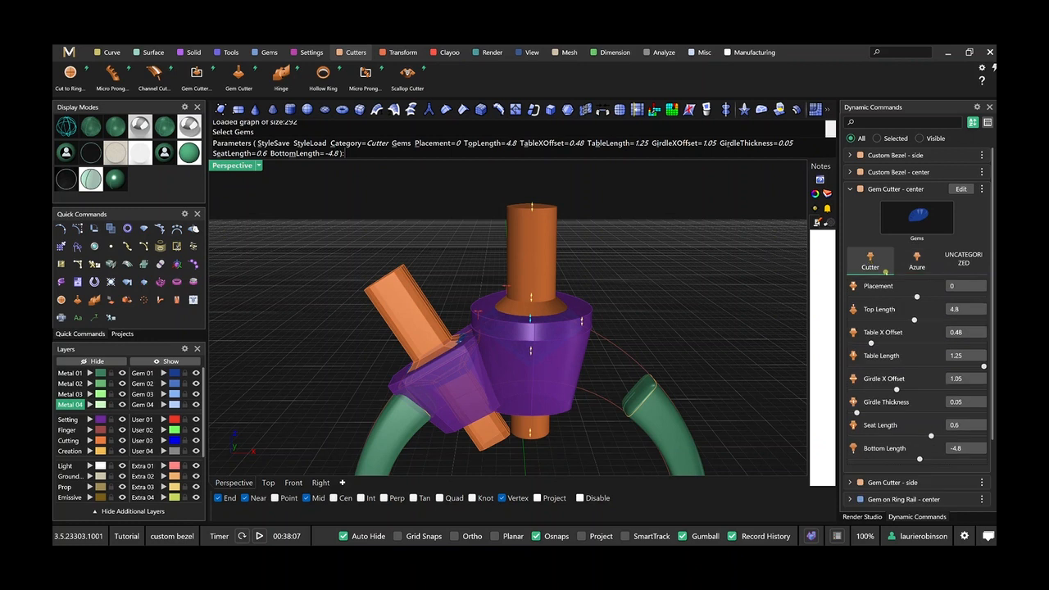
{"action": "double_click", "coordinate": [956, 379]}
{"action": "type", "text": "1"}
{"action": "key", "text": "Tab"}
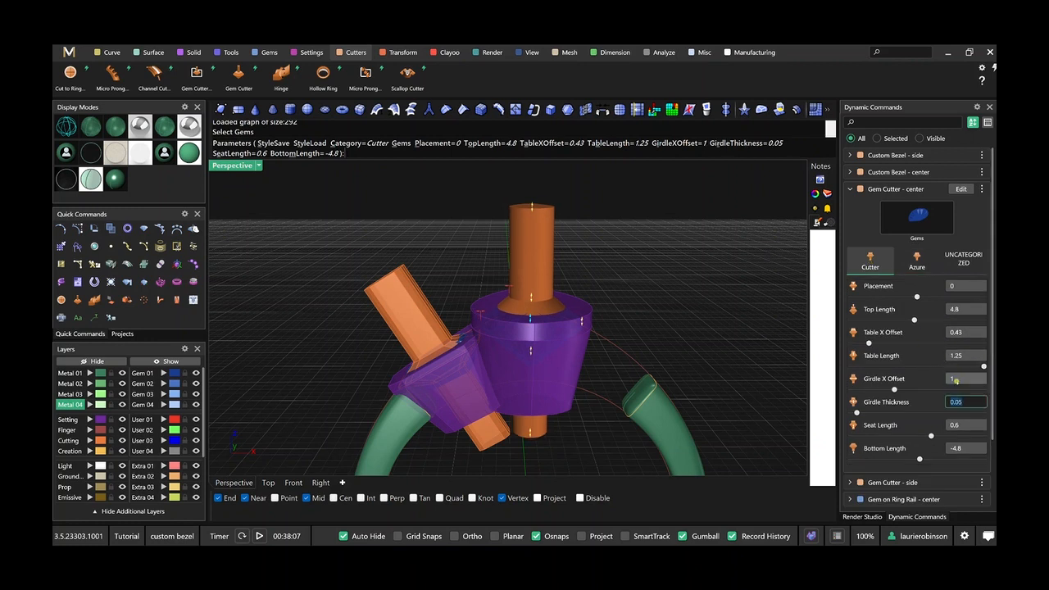
{"action": "double_click", "coordinate": [958, 333]}
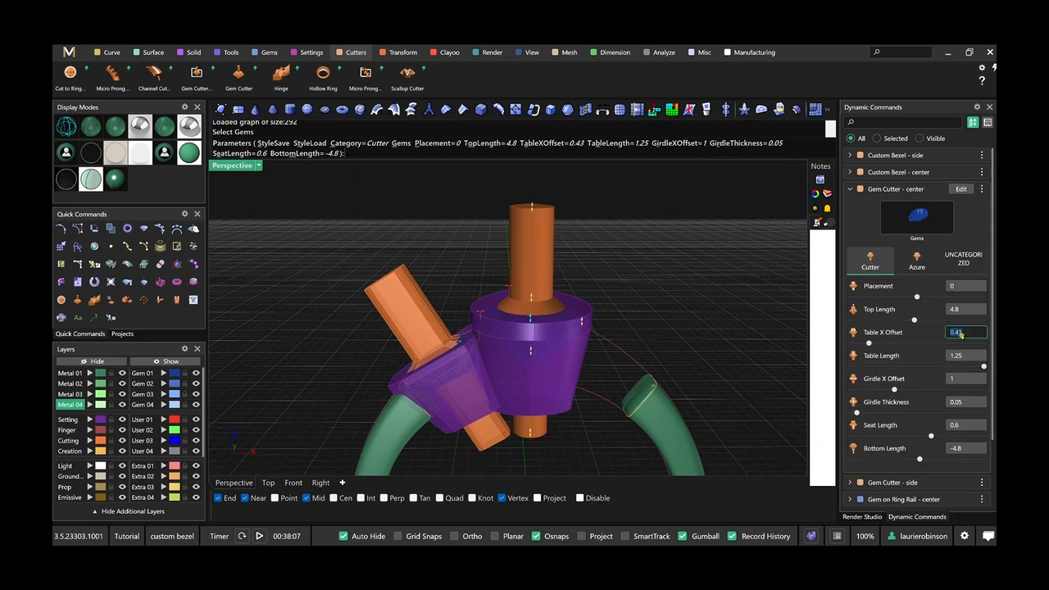
{"action": "type", "text": "1"}
{"action": "key", "text": "Tab"}
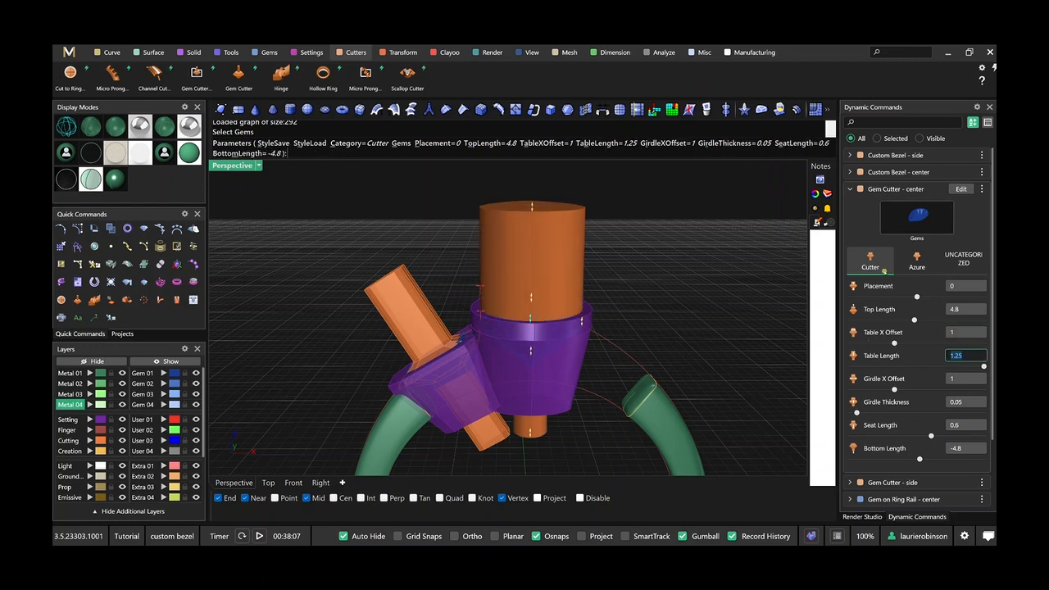
{"action": "right_click_drag", "start_coordinate": [490, 327], "coordinate": [490, 303]}
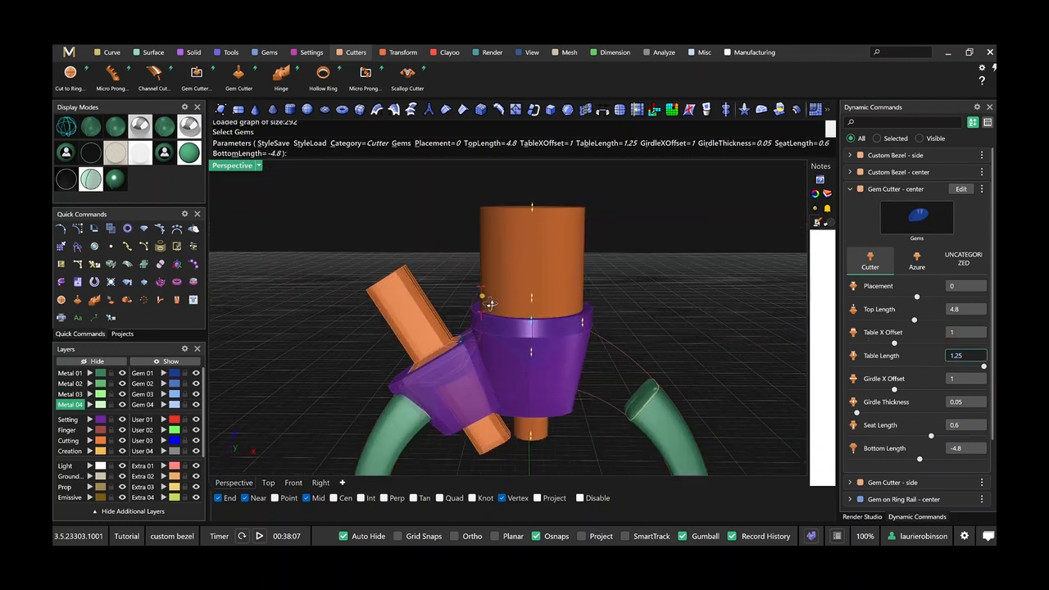
Switch the center gem cutter to the Azure style and adjust its Seat Length to 0.39 and Seat X Offset to 0.75.
{"action": "left_click", "coordinate": [916, 261]}
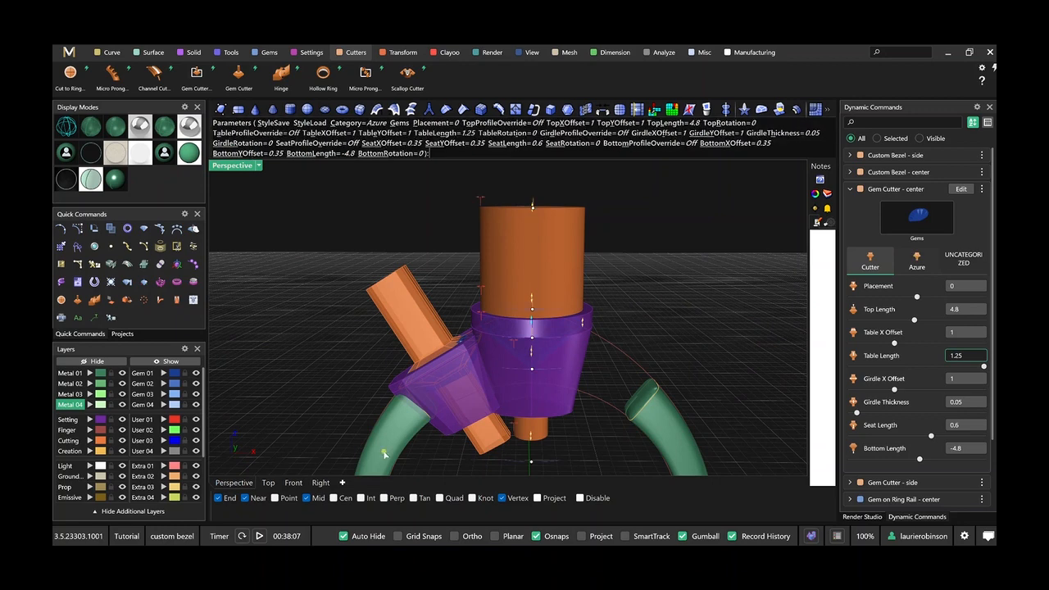
{"action": "left_click", "coordinate": [294, 482]}
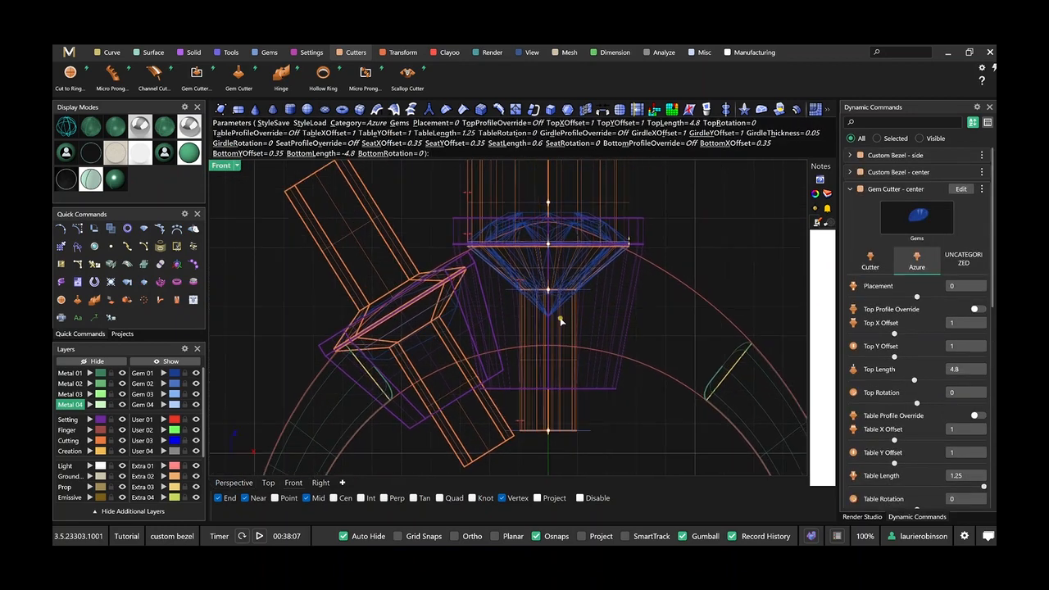
{"action": "left_click_drag", "start_coordinate": [548, 290], "coordinate": [549, 274]}
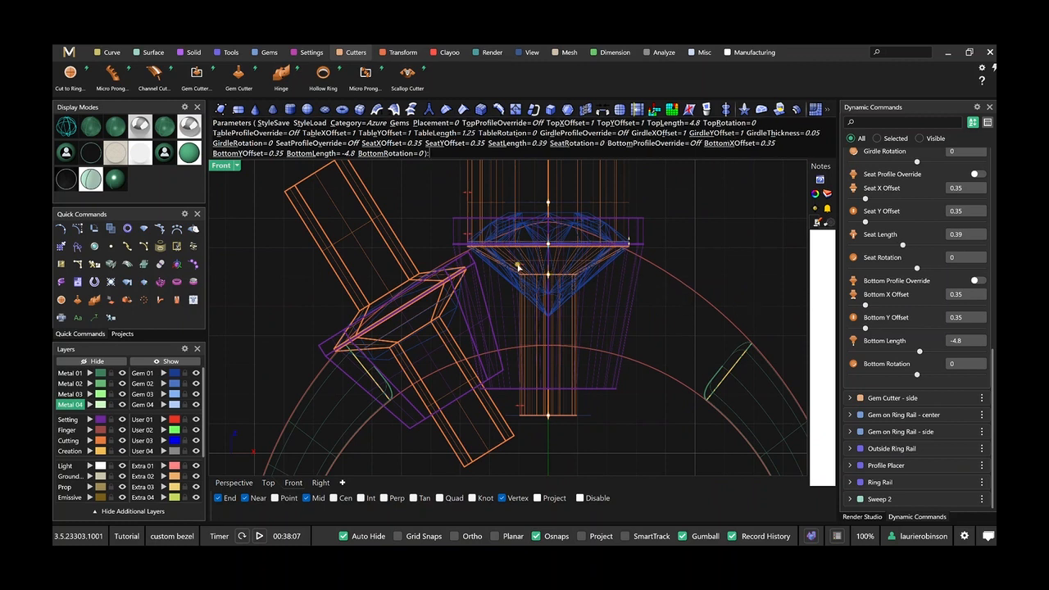
{"action": "left_click_drag", "start_coordinate": [518, 267], "coordinate": [487, 273]}
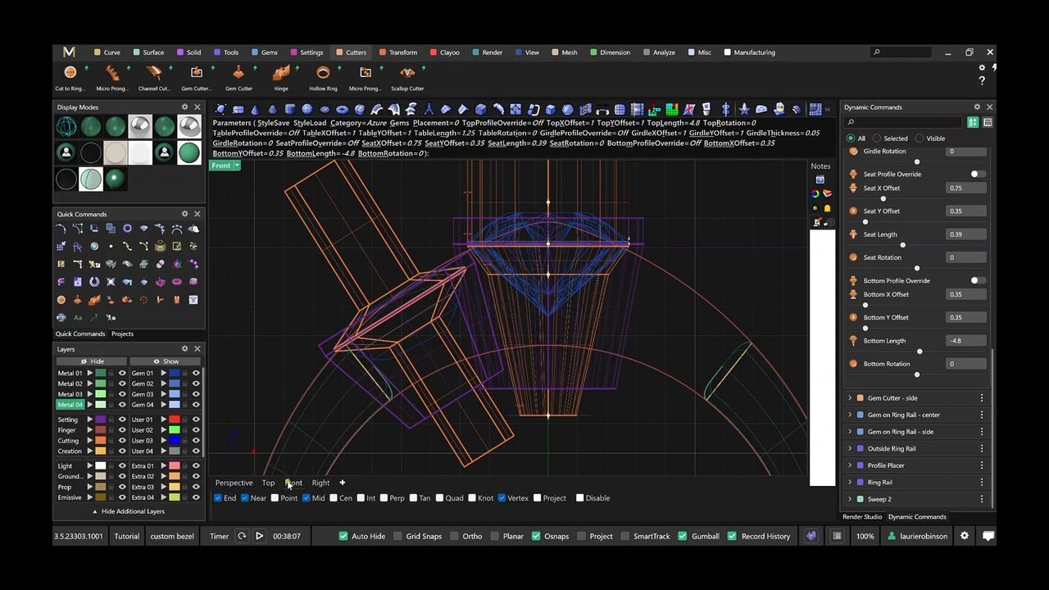
Widen the center gem cutter's seat lengthwise to a Seat Y Offset of 0.68 in the side view.
{"action": "left_click", "coordinate": [319, 483]}
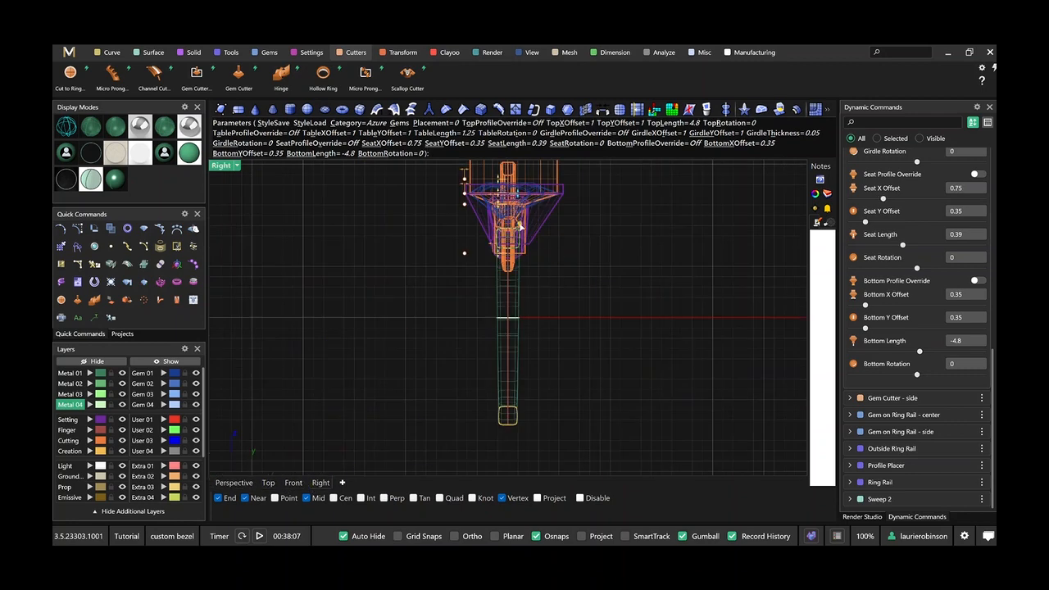
{"action": "scroll", "coordinate": [524, 244], "scroll_direction": "up", "scroll_amount": 3}
{"action": "right_click_drag", "start_coordinate": [525, 244], "coordinate": [548, 341]}
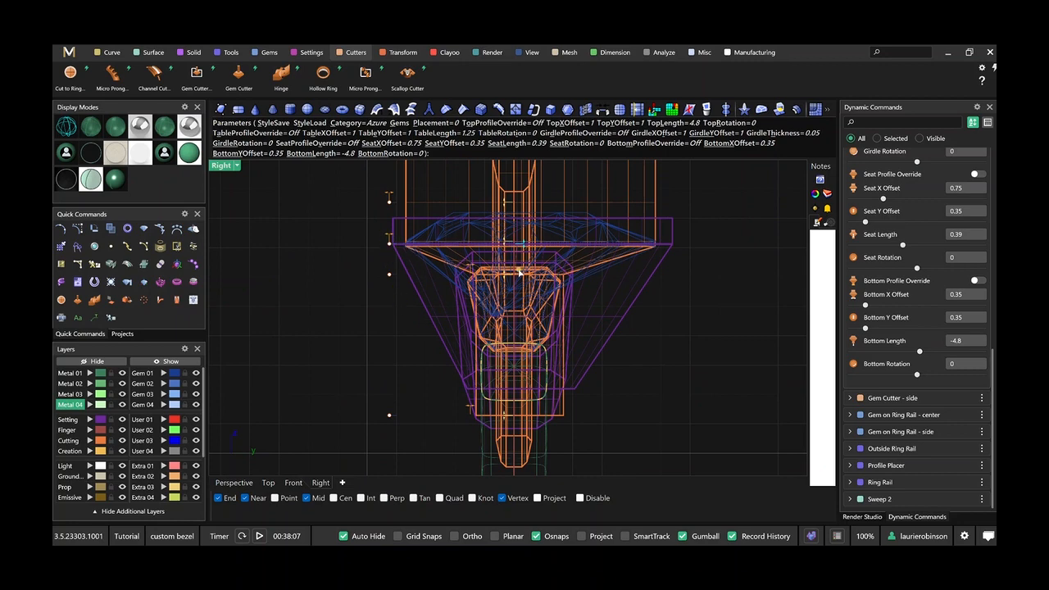
{"action": "scroll", "coordinate": [518, 273], "scroll_direction": "up", "scroll_amount": 3}
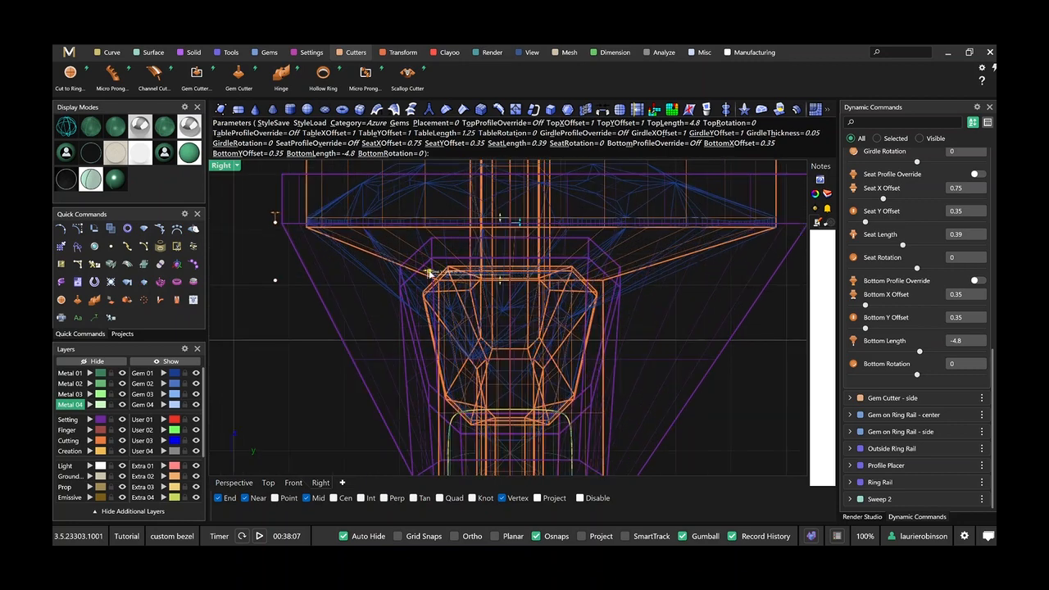
{"action": "left_click_drag", "start_coordinate": [426, 274], "coordinate": [351, 308]}
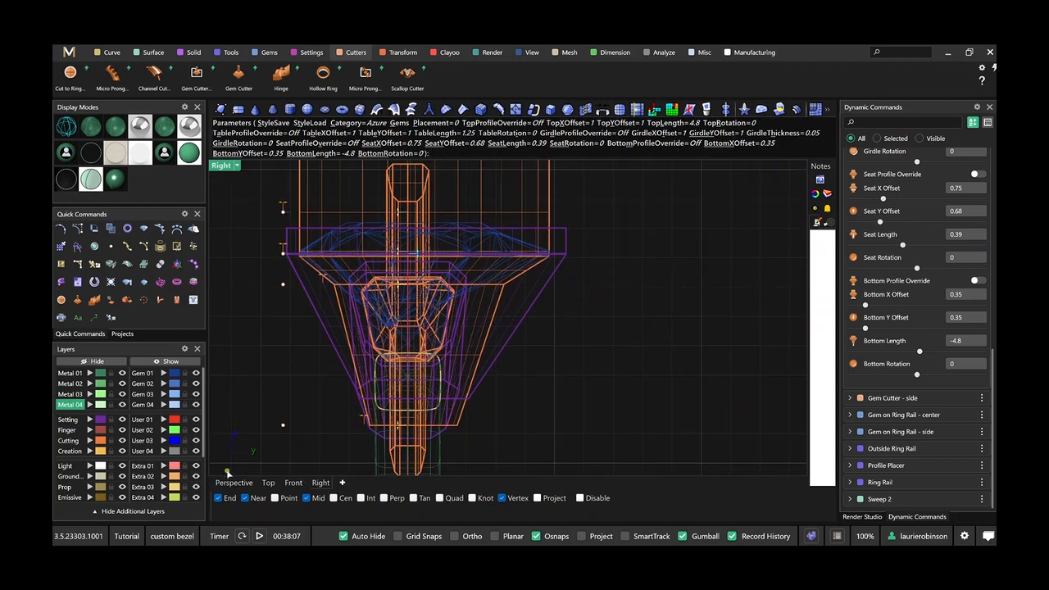
Adjust the center gem cutter's Bottom X Offset to 0.55 and Bottom Y Offset to 0.26, and finish the cutter.
{"action": "left_click", "coordinate": [234, 483]}
{"action": "right_click_drag", "start_coordinate": [516, 376], "coordinate": [517, 327]}
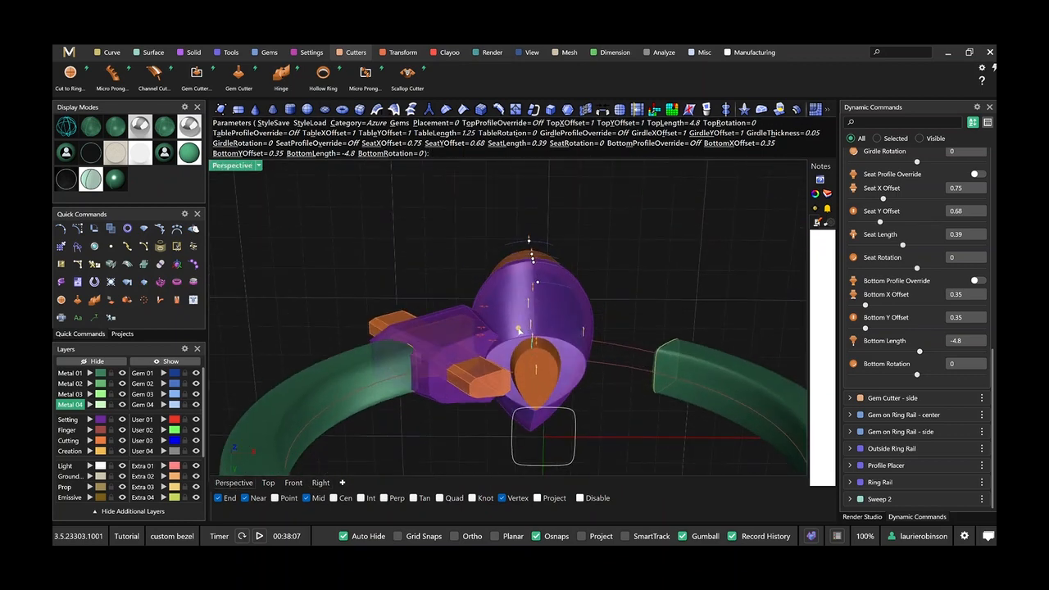
{"action": "scroll", "coordinate": [553, 369], "scroll_direction": "up", "scroll_amount": 5}
{"action": "right_click_drag", "start_coordinate": [553, 369], "coordinate": [562, 357]}
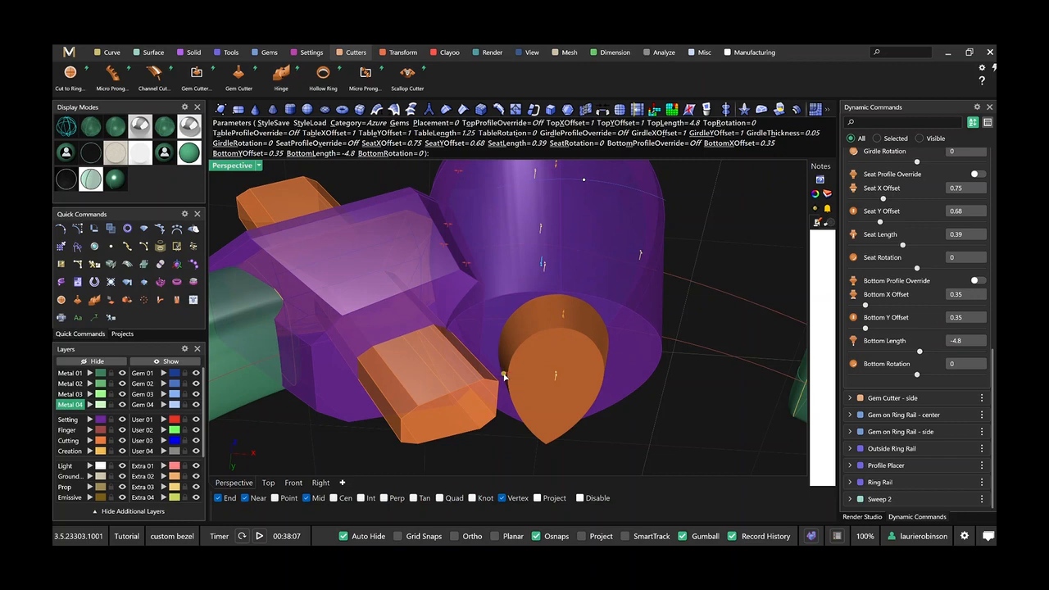
{"action": "left_click_drag", "start_coordinate": [504, 374], "coordinate": [483, 368]}
{"action": "right_click_drag", "start_coordinate": [544, 324], "coordinate": [581, 247]}
{"action": "left_click_drag", "start_coordinate": [573, 230], "coordinate": [593, 250]}
{"action": "right_click_drag", "start_coordinate": [593, 250], "coordinate": [585, 277]}
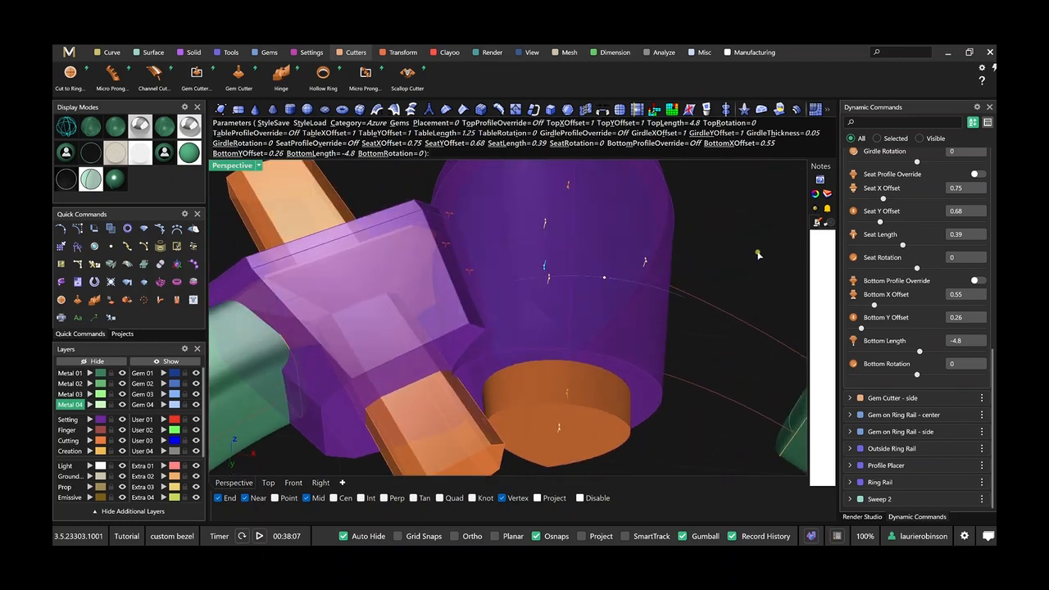
{"action": "right_click", "coordinate": [759, 255]}
{"action": "scroll", "coordinate": [703, 295], "scroll_direction": "down", "scroll_amount": 5}
{"action": "right_click_drag", "start_coordinate": [703, 295], "coordinate": [694, 338]}
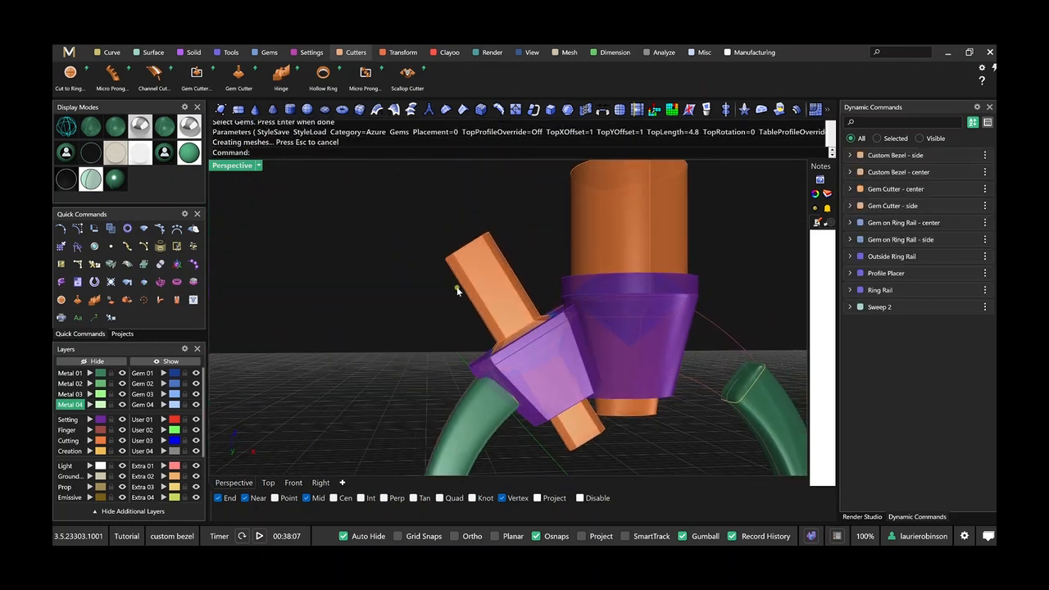
Edit the side gem cutter and set both its Girdle X Offset and Table X Offset to 1.
{"action": "mouse_move", "coordinate": [947, 195]}
{"action": "left_click", "coordinate": [964, 206]}
{"action": "right_click_drag", "start_coordinate": [565, 304], "coordinate": [542, 330]}
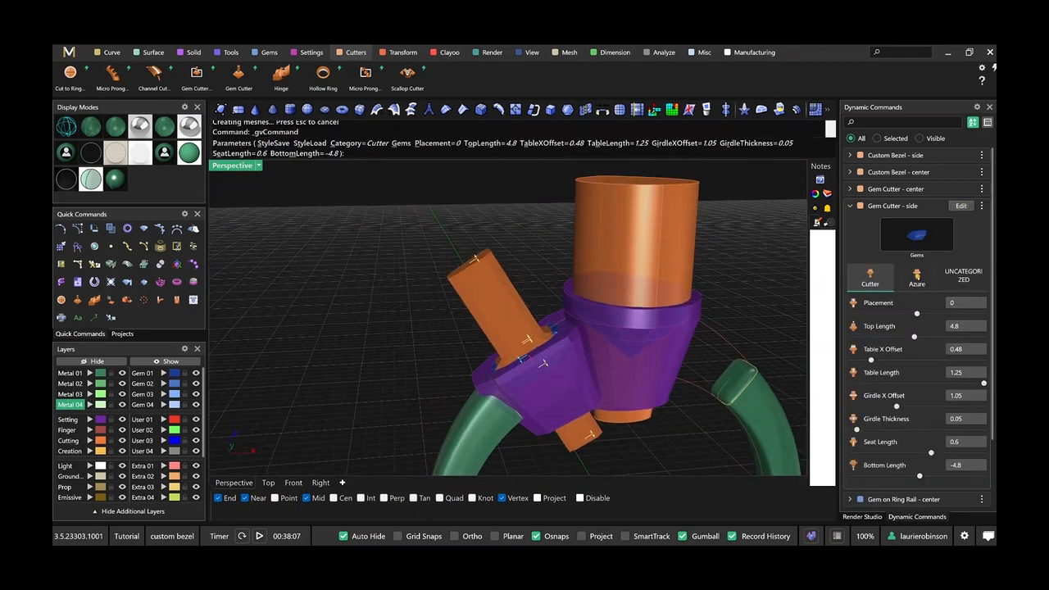
{"action": "left_click", "coordinate": [966, 396]}
{"action": "type", "text": "1"}
{"action": "key", "text": "Tab"}
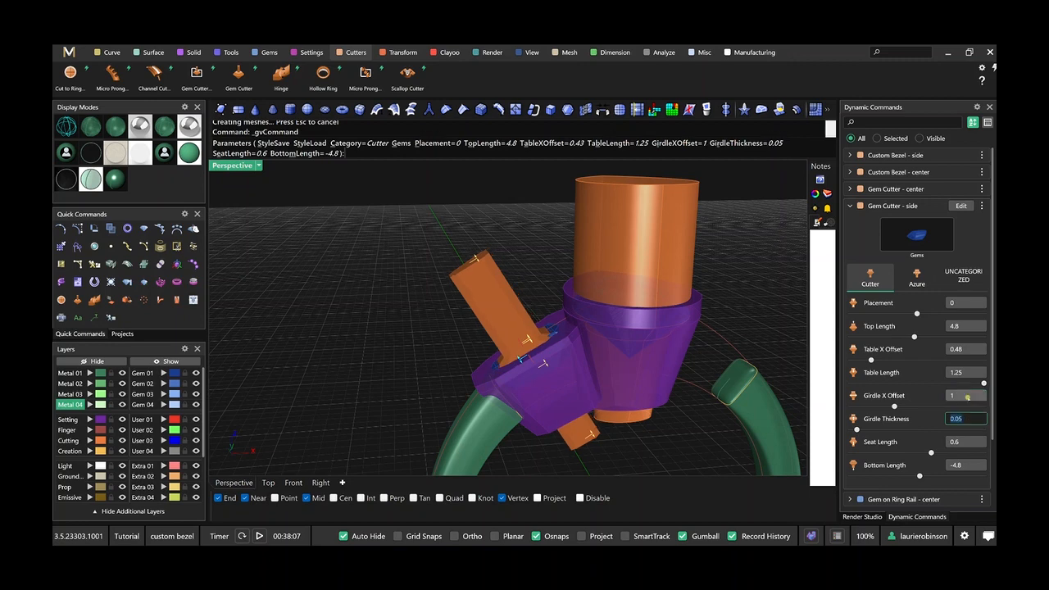
{"action": "left_click", "coordinate": [955, 348]}
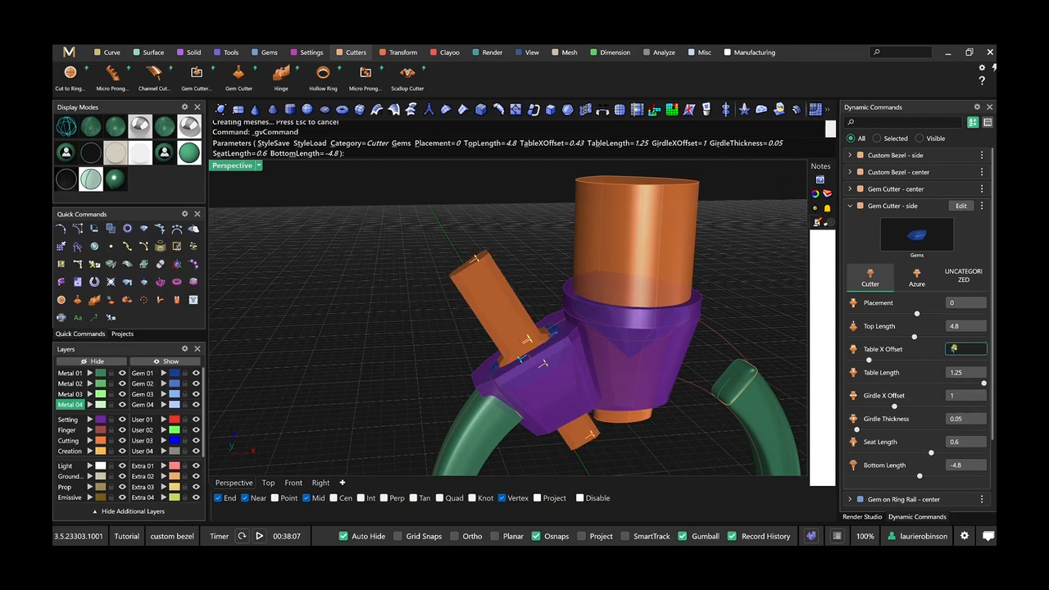
{"action": "type", "text": "1"}
{"action": "key", "text": "Tab"}
Switch the side gem cutter to the Azure style, shorten its Top Length to 0.9 and reduce its Top Y Offset to 0.89.
{"action": "left_click", "coordinate": [917, 278]}
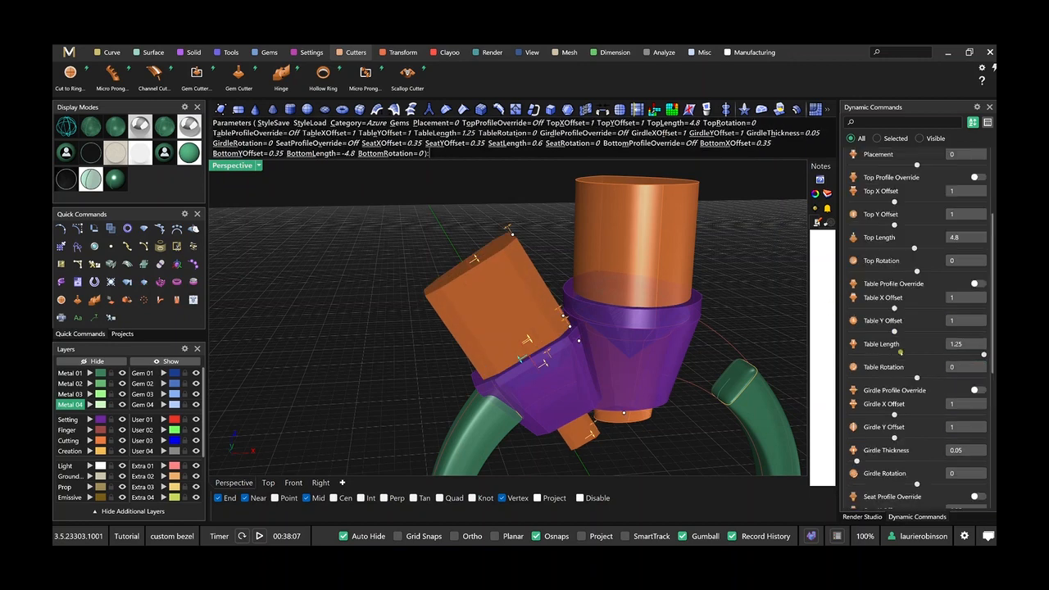
{"action": "right_click_drag", "start_coordinate": [577, 307], "coordinate": [567, 296]}
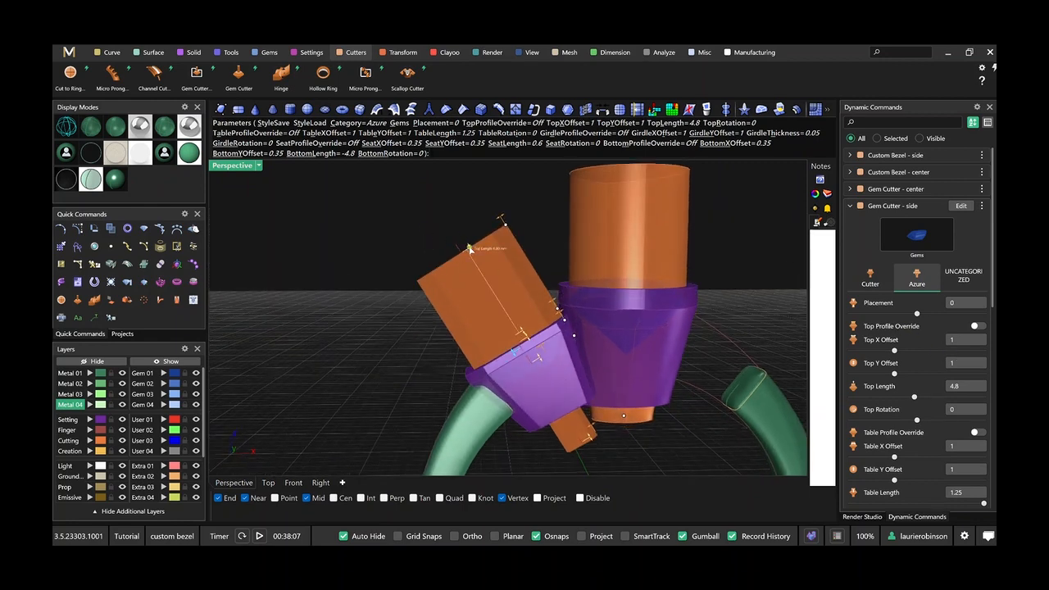
{"action": "mouse_move", "coordinate": [469, 249]}
{"action": "left_click_drag", "start_coordinate": [470, 252], "coordinate": [513, 319]}
{"action": "scroll", "coordinate": [518, 301], "scroll_direction": "up", "scroll_amount": 6}
{"action": "scroll", "coordinate": [578, 315], "scroll_direction": "up", "scroll_amount": 4}
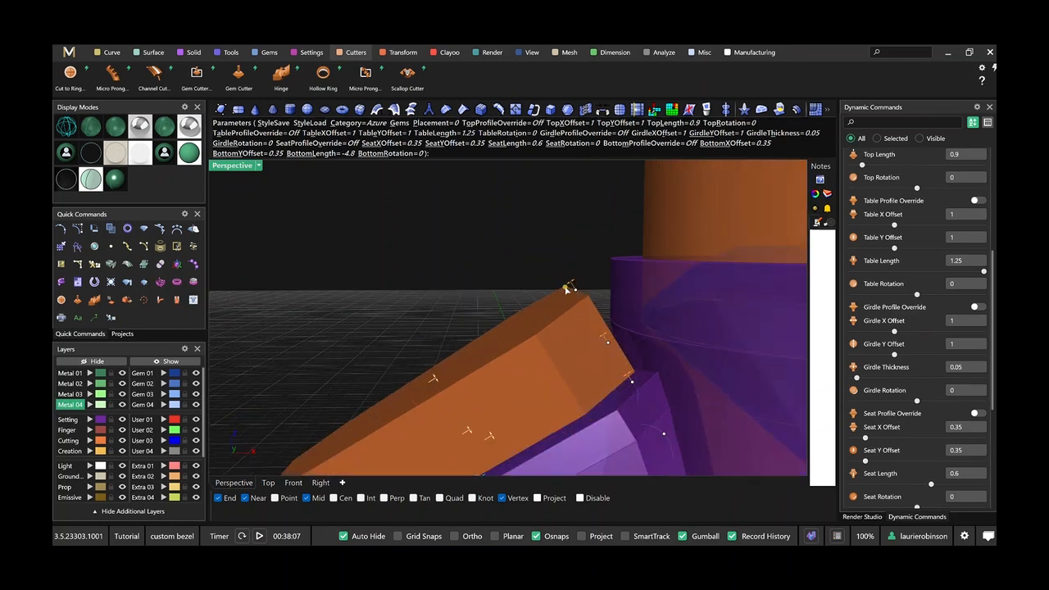
{"action": "left_click_drag", "start_coordinate": [572, 284], "coordinate": [565, 305]}
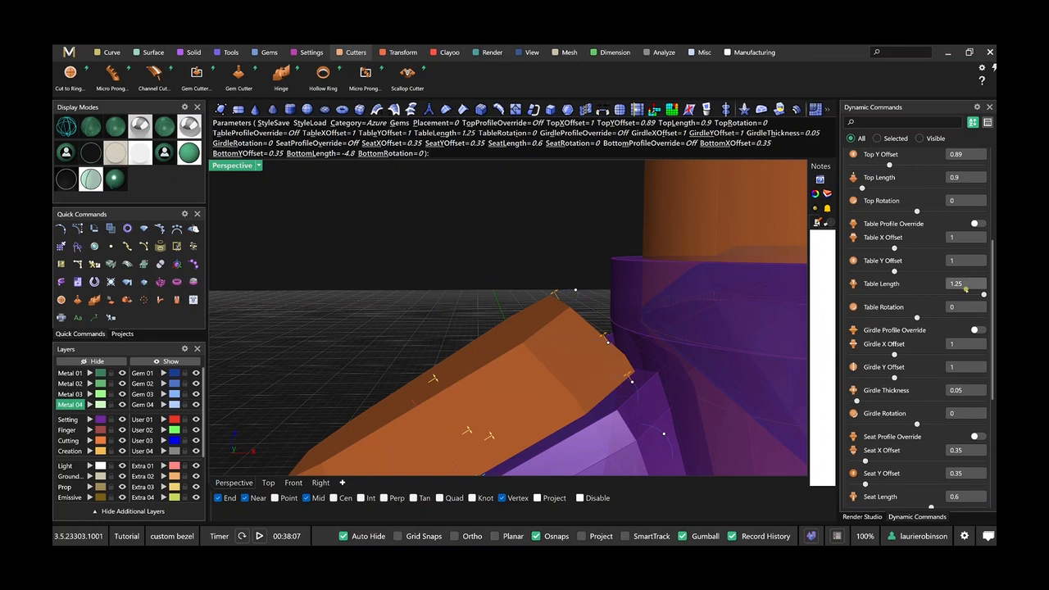
Try a Table Length of 0.5 on the side gem cutter.
{"action": "left_click", "coordinate": [965, 285]}
{"action": "type", "text": "0.5"}
{"action": "key", "text": "Tab"}
{"action": "scroll", "coordinate": [524, 278], "scroll_direction": "down", "scroll_amount": 3}
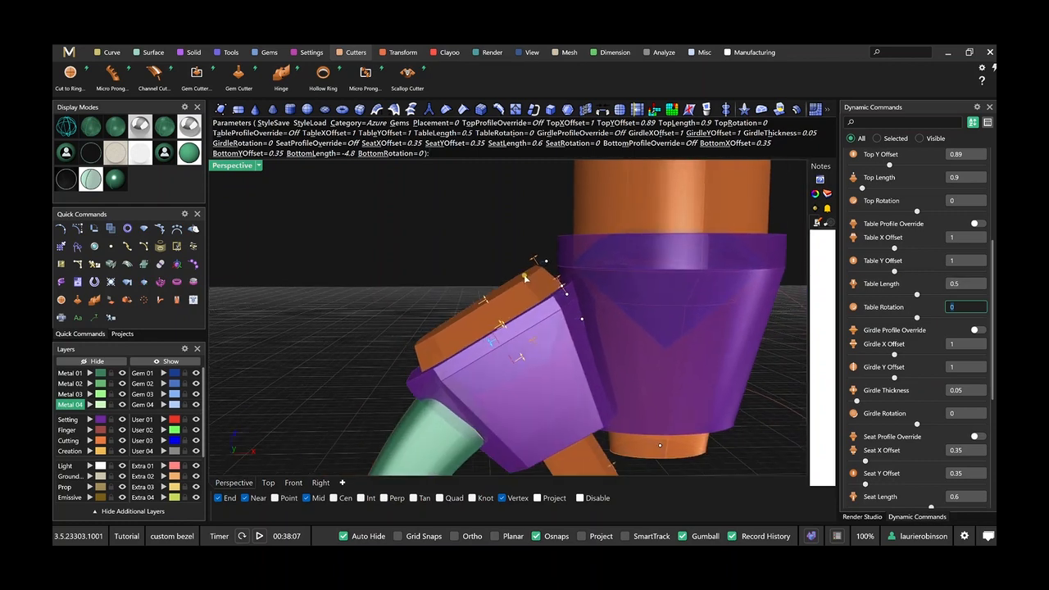
Set the side gem cutter's Table Length to 0.8 and finish the cutter.
{"action": "right_click_drag", "start_coordinate": [525, 278], "coordinate": [708, 302]}
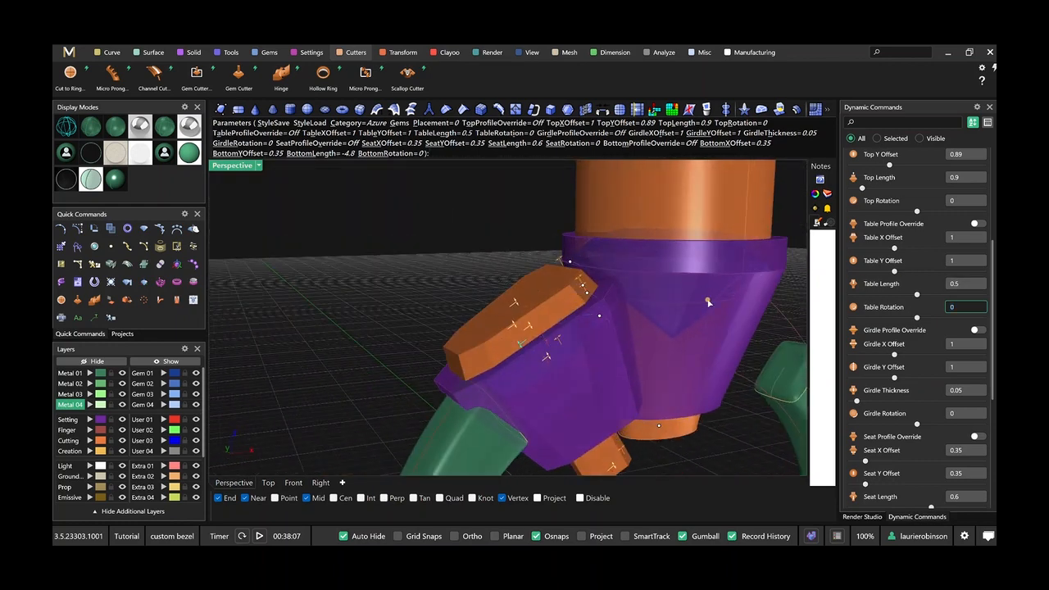
{"action": "left_click", "coordinate": [962, 286]}
{"action": "key", "text": "Tab"}
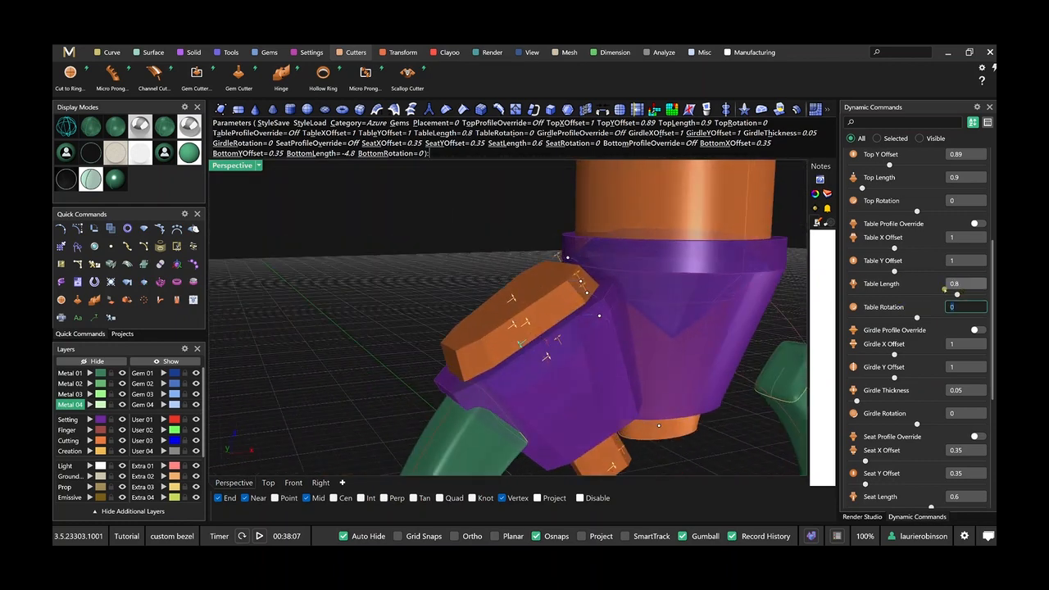
{"action": "right_click_drag", "start_coordinate": [653, 300], "coordinate": [595, 303]}
{"action": "scroll", "coordinate": [595, 302], "scroll_direction": "up", "scroll_amount": 4}
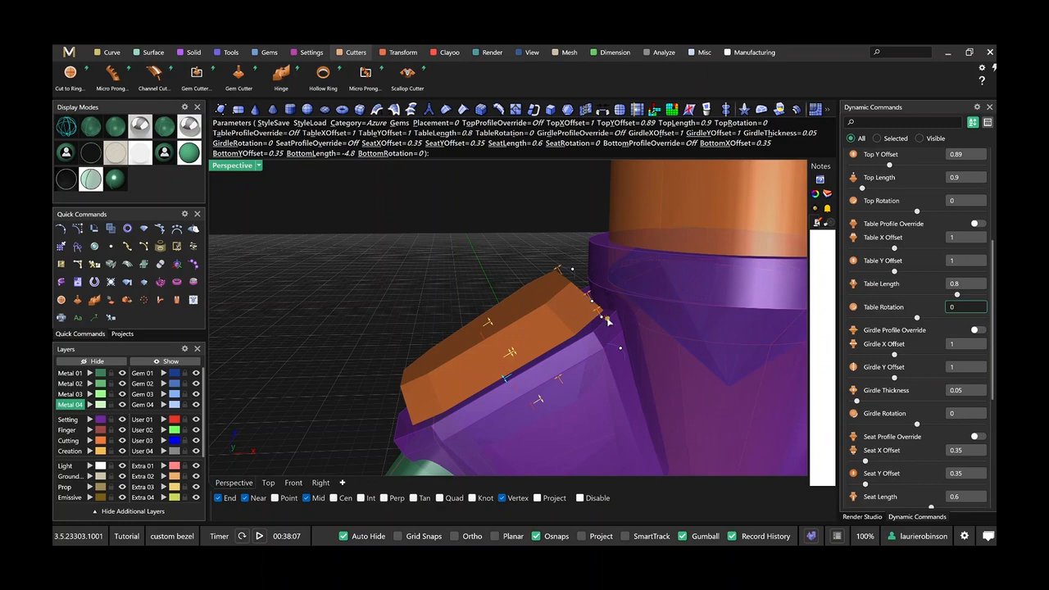
{"action": "scroll", "coordinate": [608, 322], "scroll_direction": "down", "scroll_amount": 6}
{"action": "key", "text": "Return"}
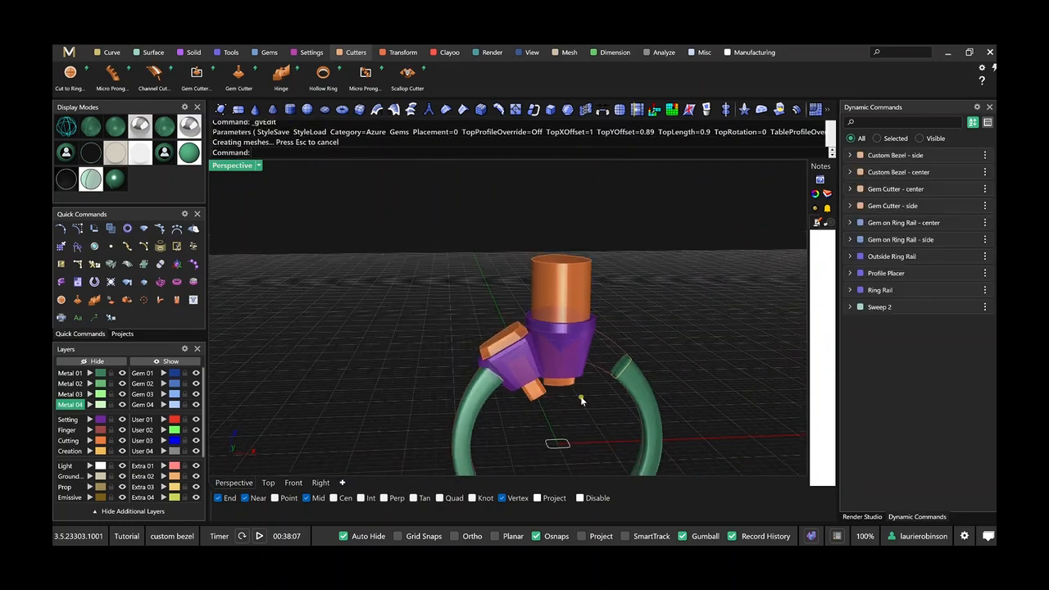
Mirror the side gem together with its bezel and gem cutter to the opposite side of the center setting.
{"action": "right_click_drag", "start_coordinate": [581, 400], "coordinate": [578, 361]}
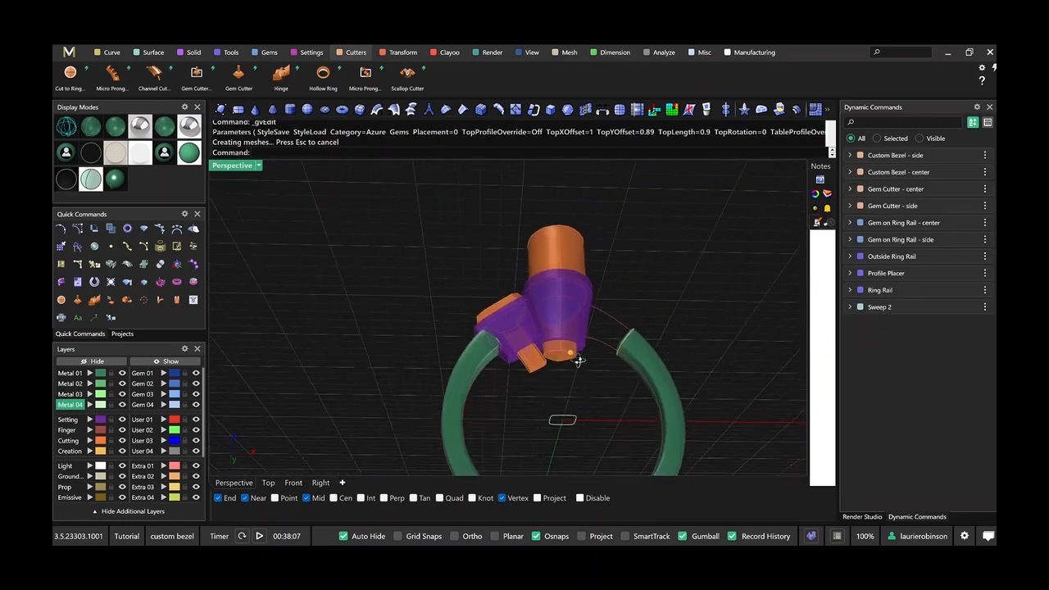
{"action": "scroll", "coordinate": [579, 361], "scroll_direction": "up", "scroll_amount": 5}
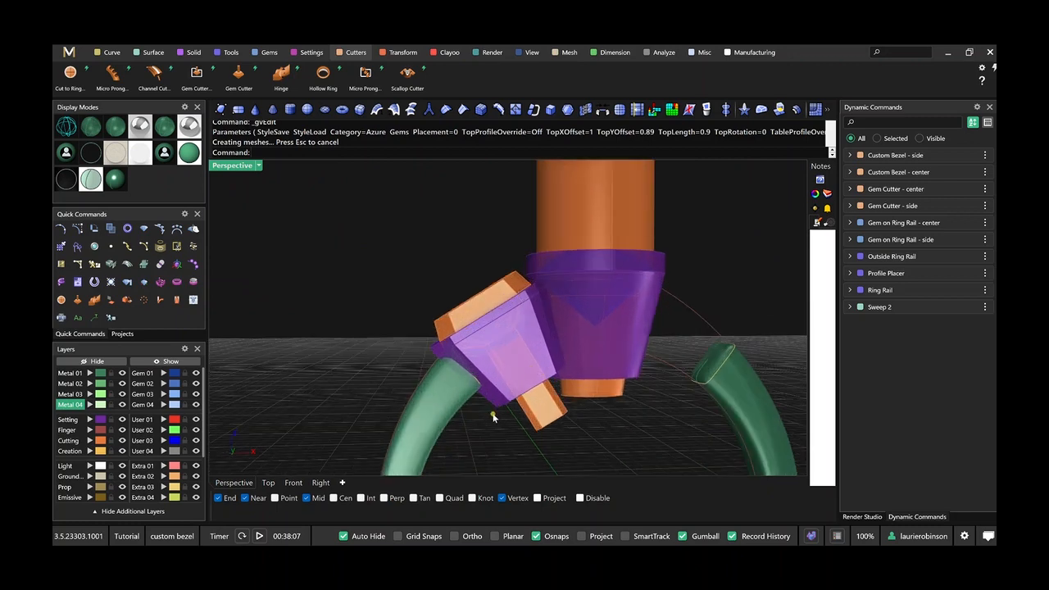
{"action": "left_click", "coordinate": [496, 404]}
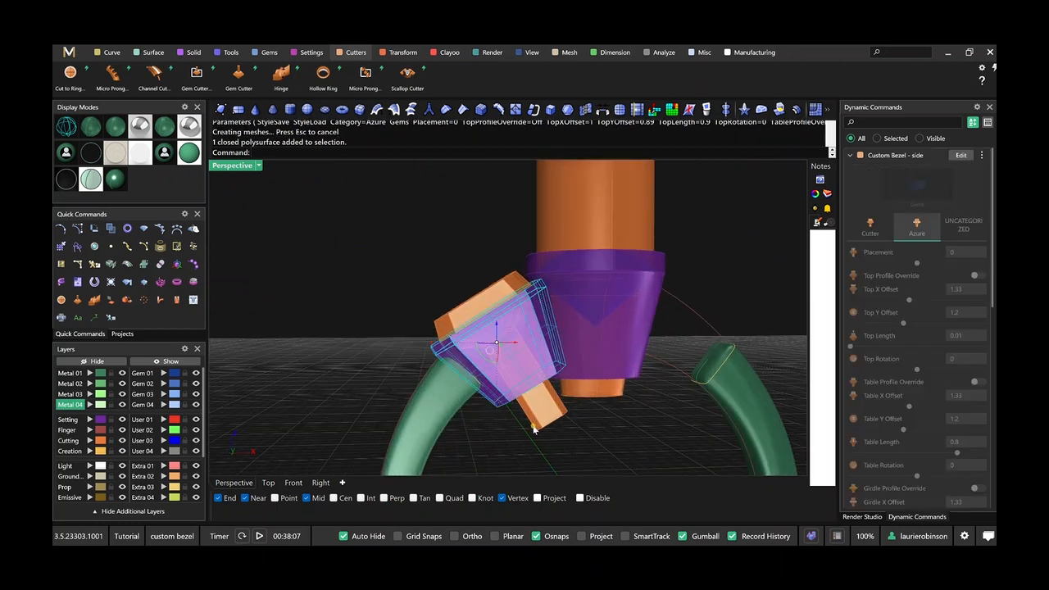
{"action": "left_click", "coordinate": [534, 429]}
{"action": "left_click", "coordinate": [474, 342]}
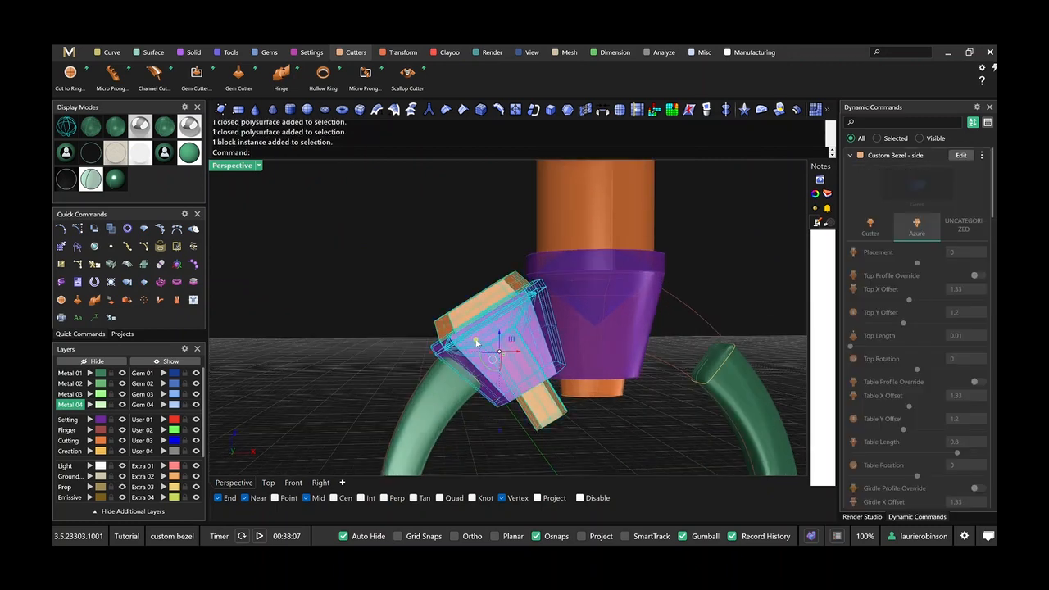
{"action": "left_click", "coordinate": [382, 53]}
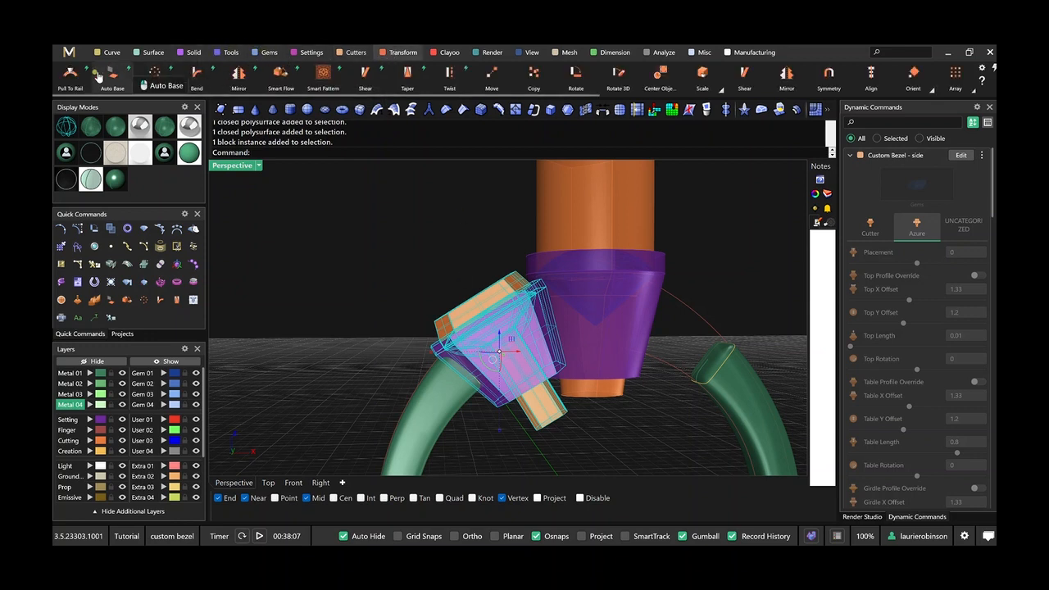
{"action": "left_click", "coordinate": [239, 75]}
{"action": "right_click", "coordinate": [543, 293]}
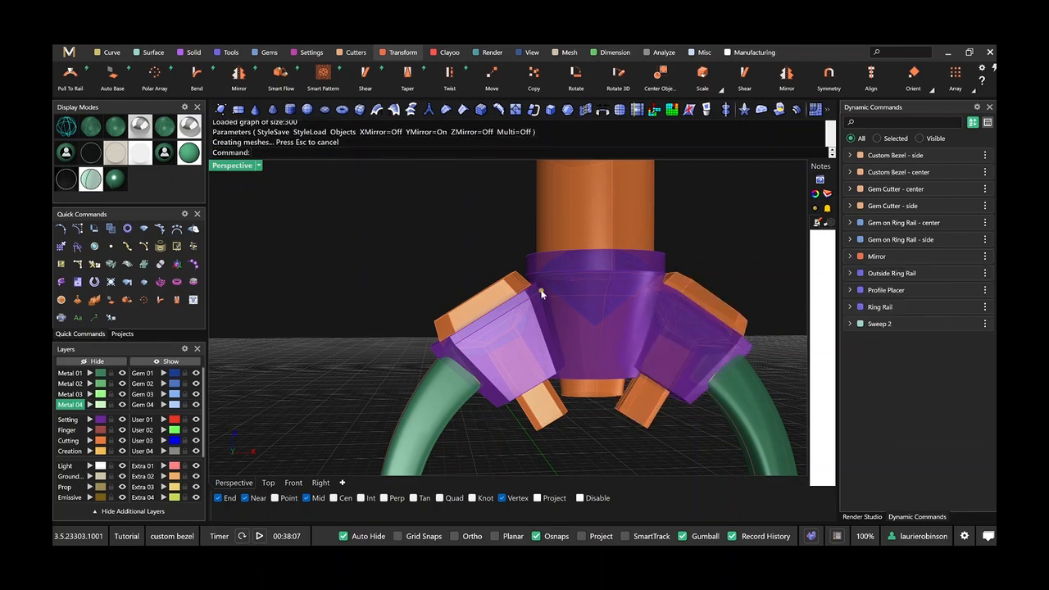
{"action": "scroll", "coordinate": [558, 306], "scroll_direction": "down", "scroll_amount": 4}
{"action": "right_click_drag", "start_coordinate": [549, 309], "coordinate": [464, 291], "text": "shift"}
{"action": "right_click_drag", "start_coordinate": [464, 291], "coordinate": [433, 350]}
{"action": "scroll", "coordinate": [431, 332], "scroll_direction": "up", "scroll_amount": 6}
{"action": "scroll", "coordinate": [431, 331], "scroll_direction": "down", "scroll_amount": 6}
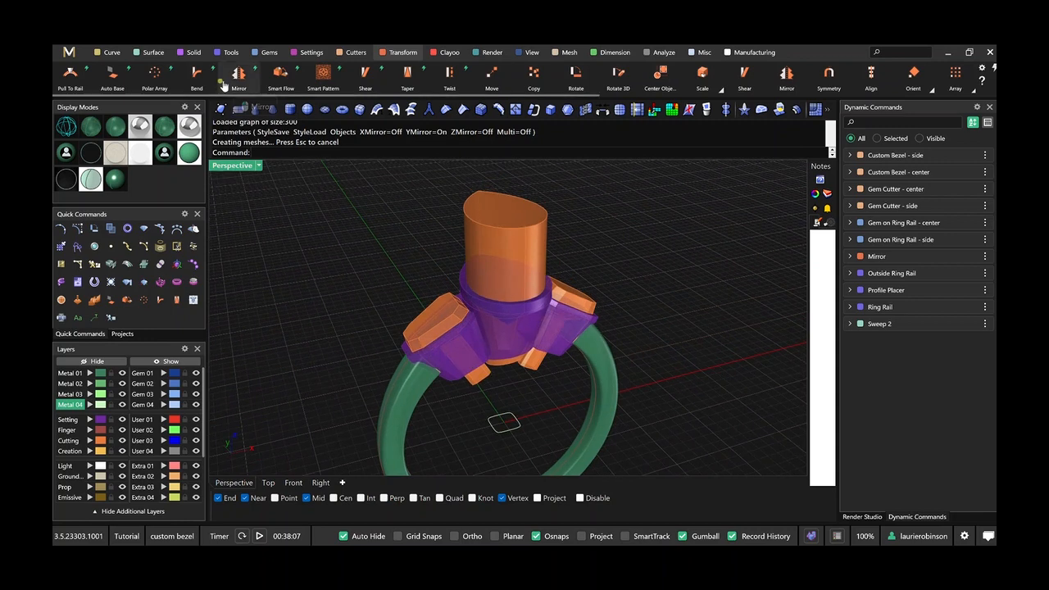
{"action": "left_click", "coordinate": [194, 54]}
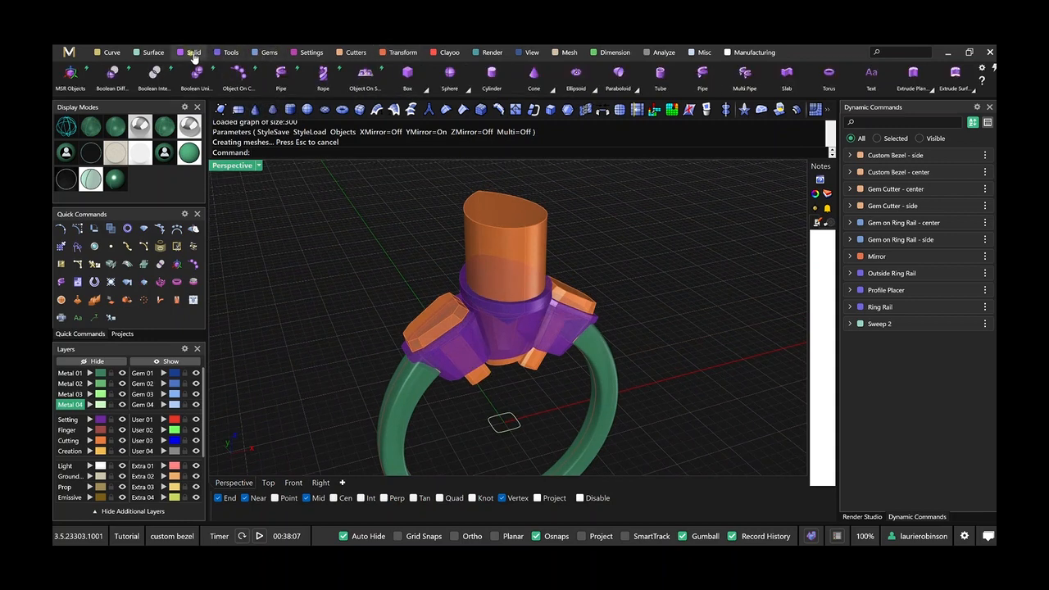
{"action": "left_click", "coordinate": [114, 82]}
{"action": "scroll", "coordinate": [346, 267], "scroll_direction": "down", "scroll_amount": 3}
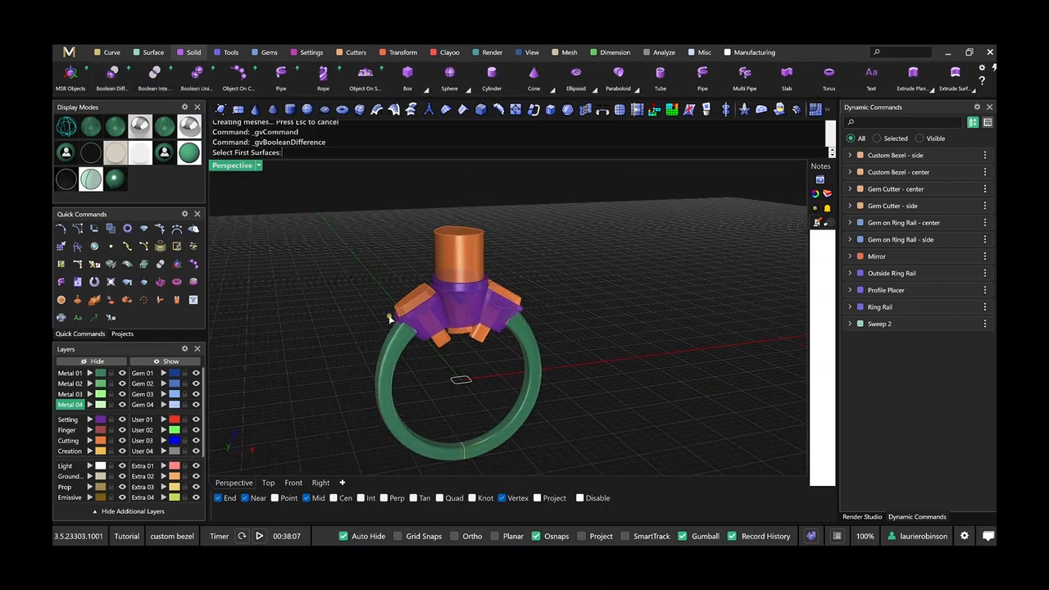
{"action": "scroll", "coordinate": [389, 311], "scroll_direction": "up", "scroll_amount": 6}
{"action": "right_click_drag", "start_coordinate": [428, 356], "coordinate": [445, 332]}
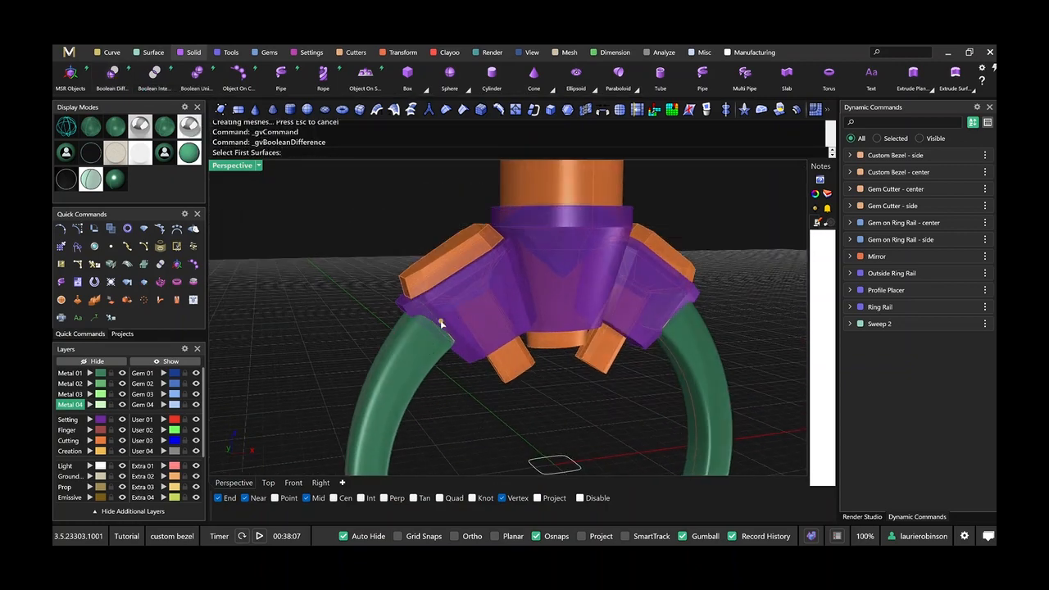
{"action": "scroll", "coordinate": [465, 317], "scroll_direction": "up", "scroll_amount": 5}
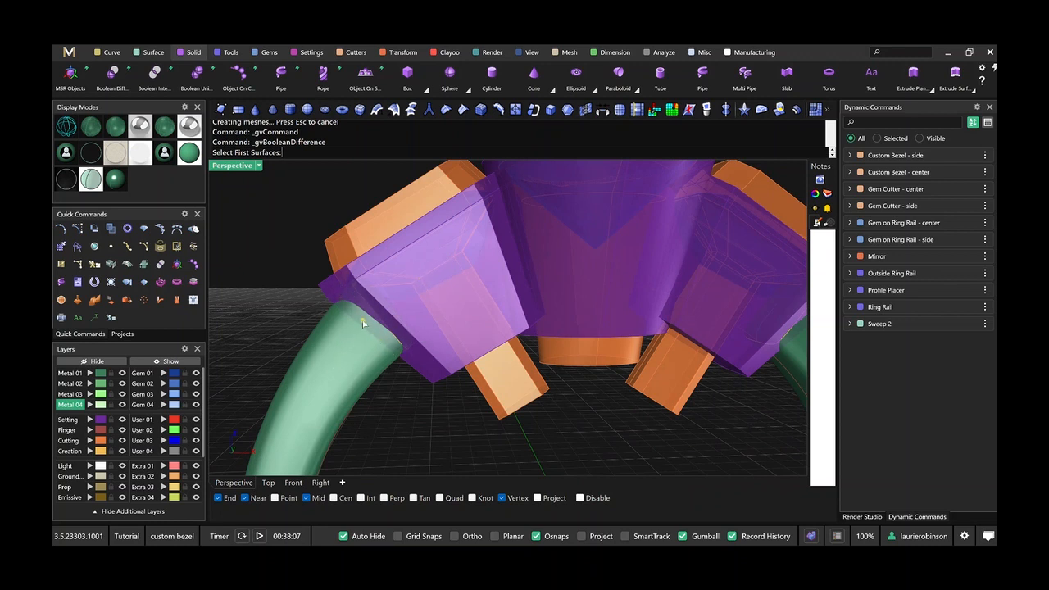
{"action": "scroll", "coordinate": [480, 315], "scroll_direction": "down", "scroll_amount": 3}
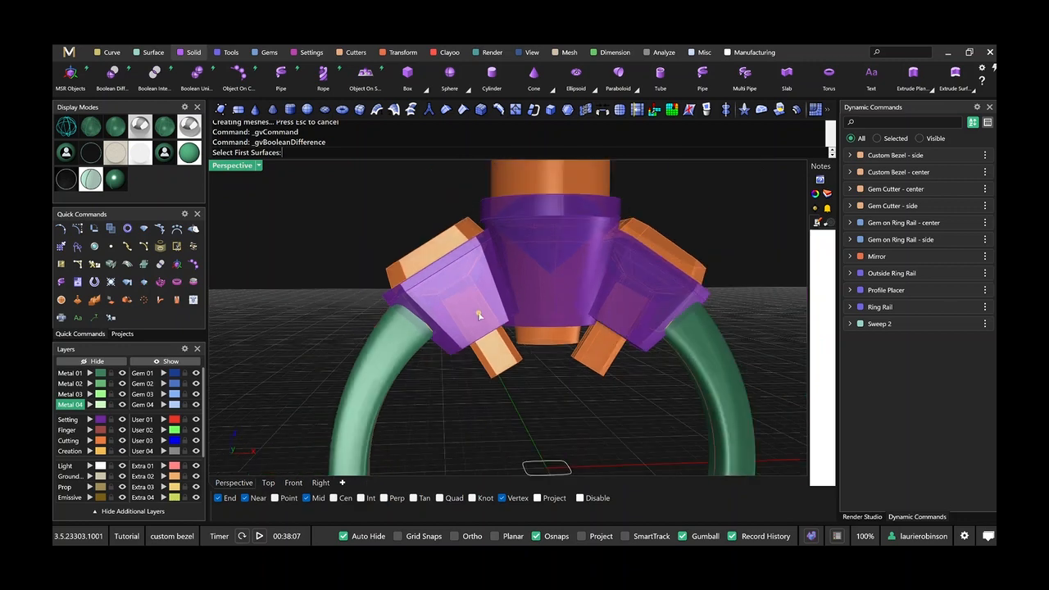
{"action": "left_click", "coordinate": [398, 360]}
{"action": "left_click", "coordinate": [447, 345]}
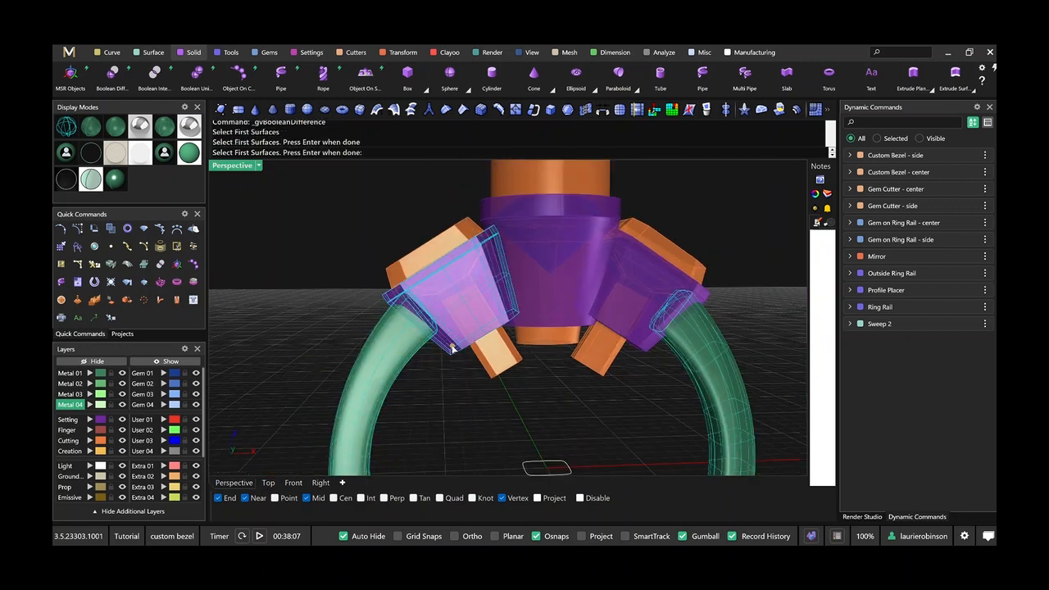
{"action": "left_click", "coordinate": [571, 313]}
{"action": "left_click", "coordinate": [627, 321]}
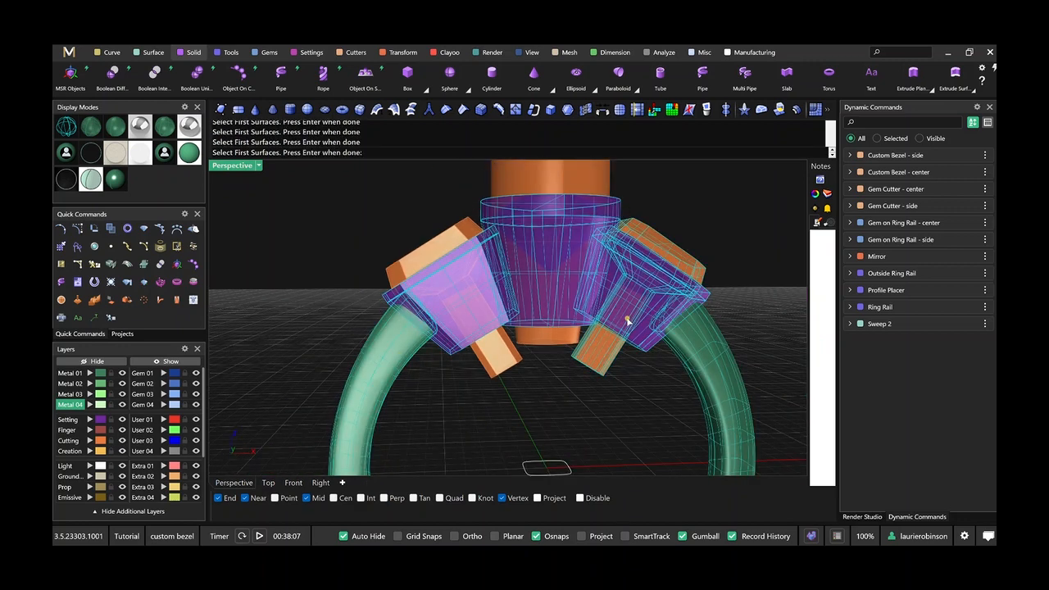
{"action": "key", "text": "Return"}
{"action": "key", "text": "Escape"}
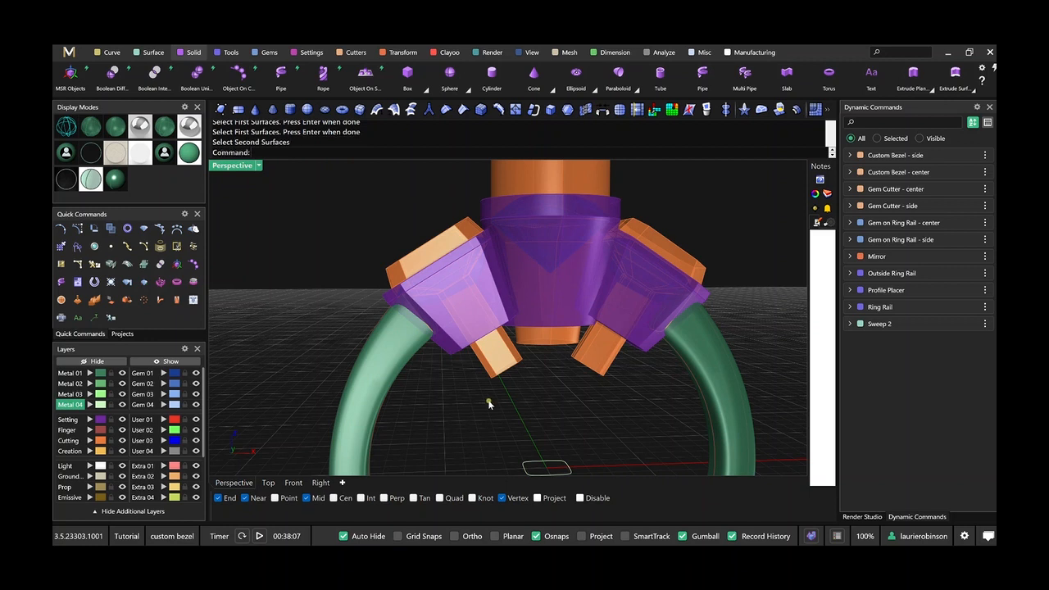
Start a Boolean Difference with the center bezel, both side bezels and the shank as the first surfaces.
{"action": "key", "text": "Return"}
{"action": "left_click", "coordinate": [90, 419]}
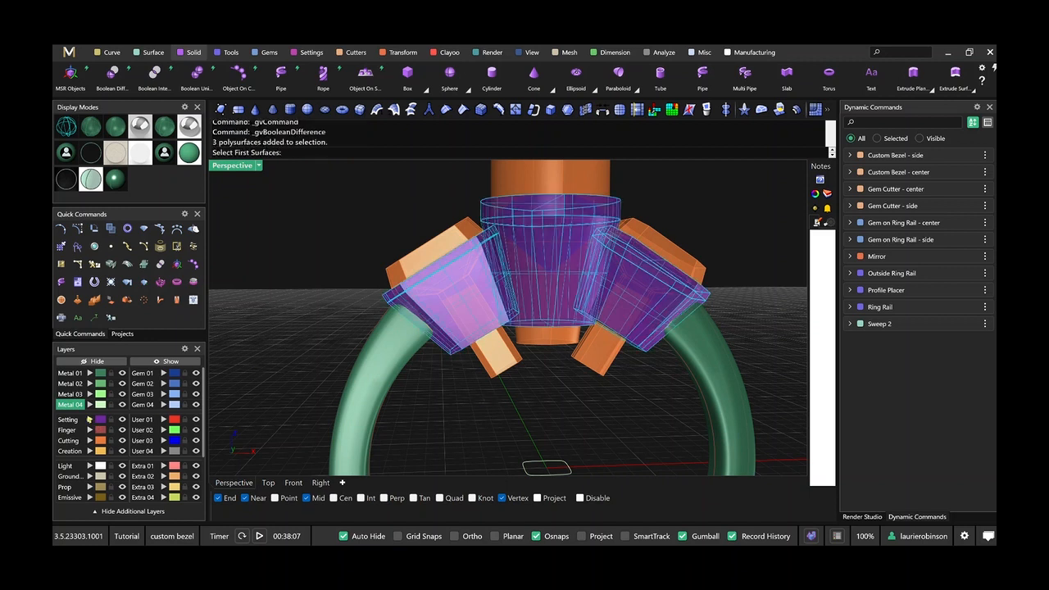
{"action": "left_click", "coordinate": [380, 371]}
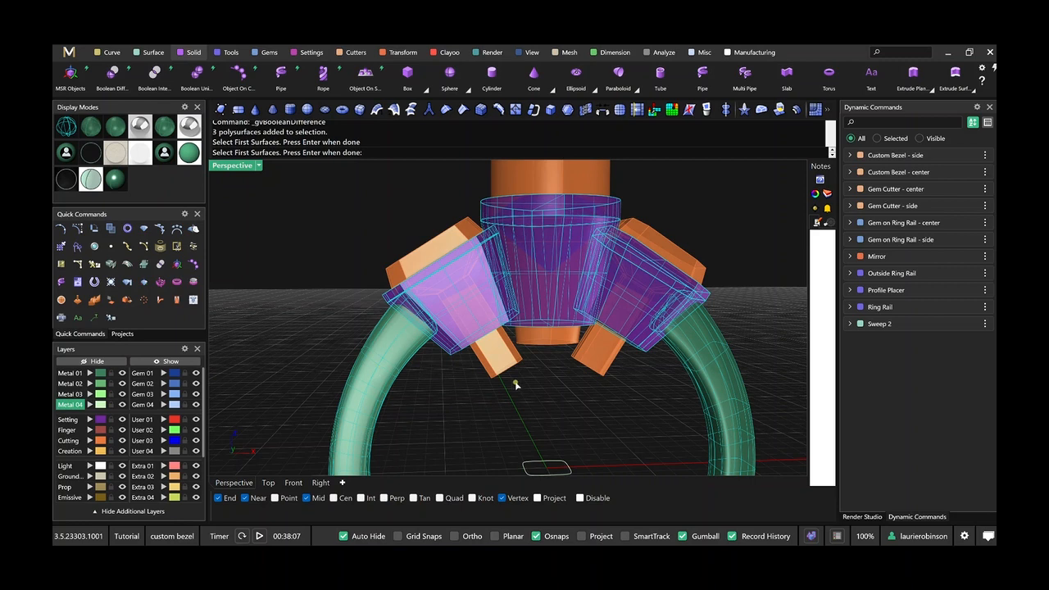
{"action": "key", "text": "Return"}
Choose all three gem cutters as the second surfaces and subtract them from the bezels and shank.
{"action": "left_click", "coordinate": [498, 367]}
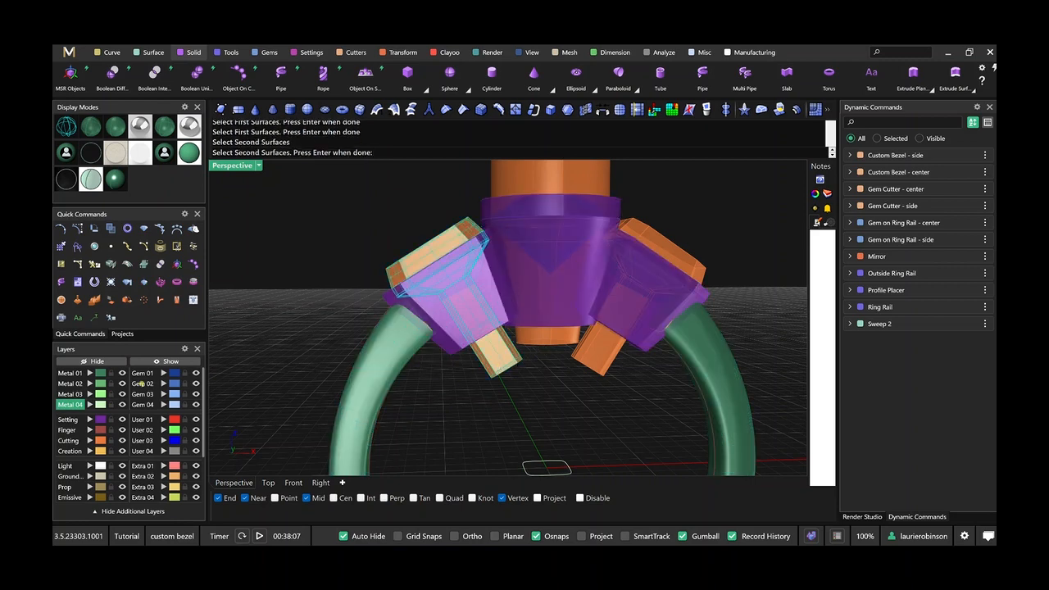
{"action": "left_click", "coordinate": [91, 440]}
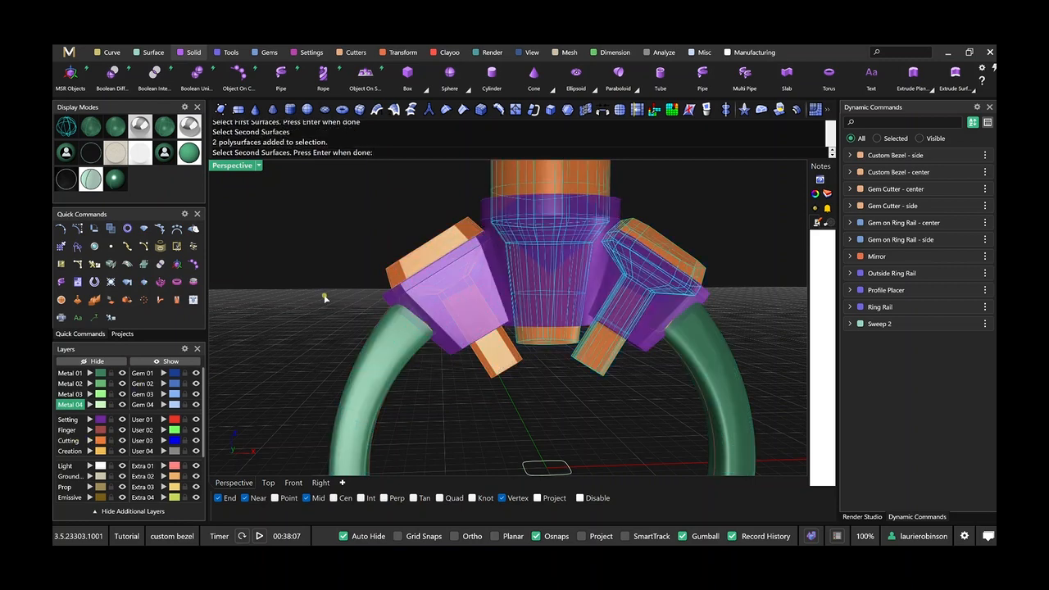
{"action": "left_click", "coordinate": [504, 367]}
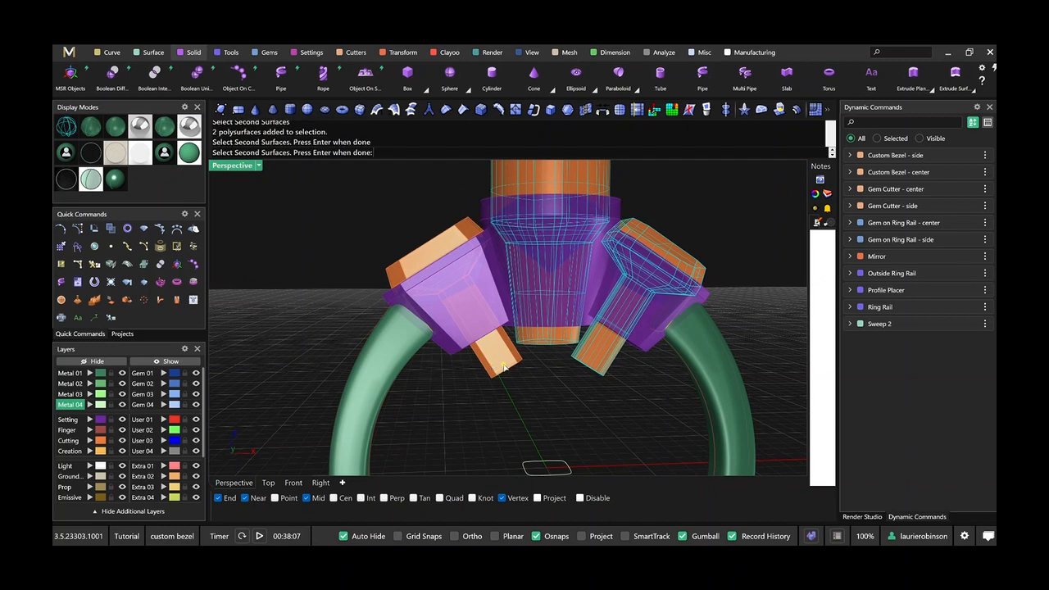
{"action": "right_click_drag", "start_coordinate": [264, 374], "coordinate": [341, 353]}
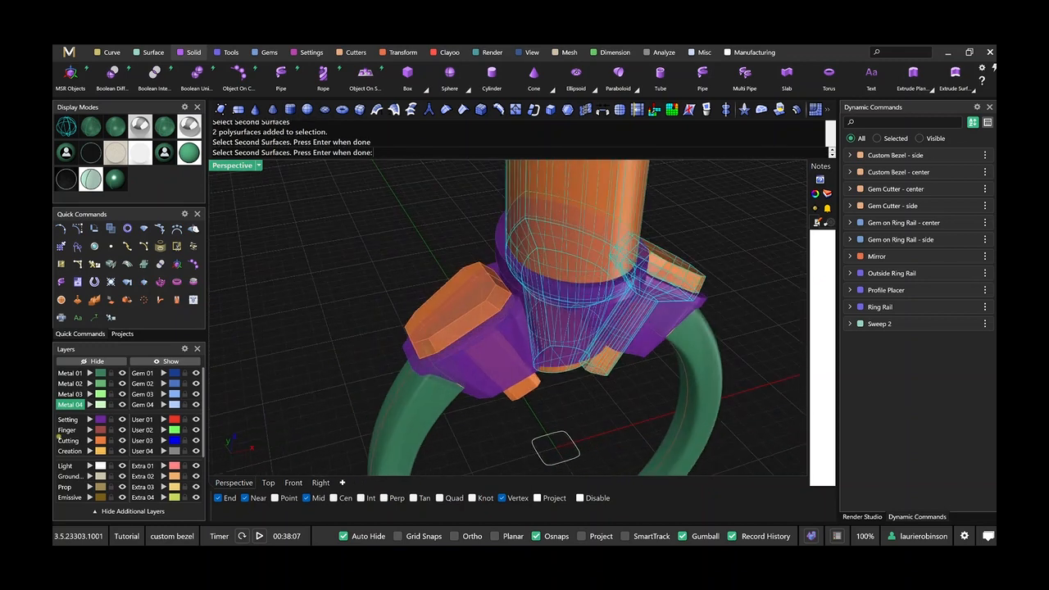
{"action": "left_click", "coordinate": [89, 441]}
{"action": "key", "text": "Return"}
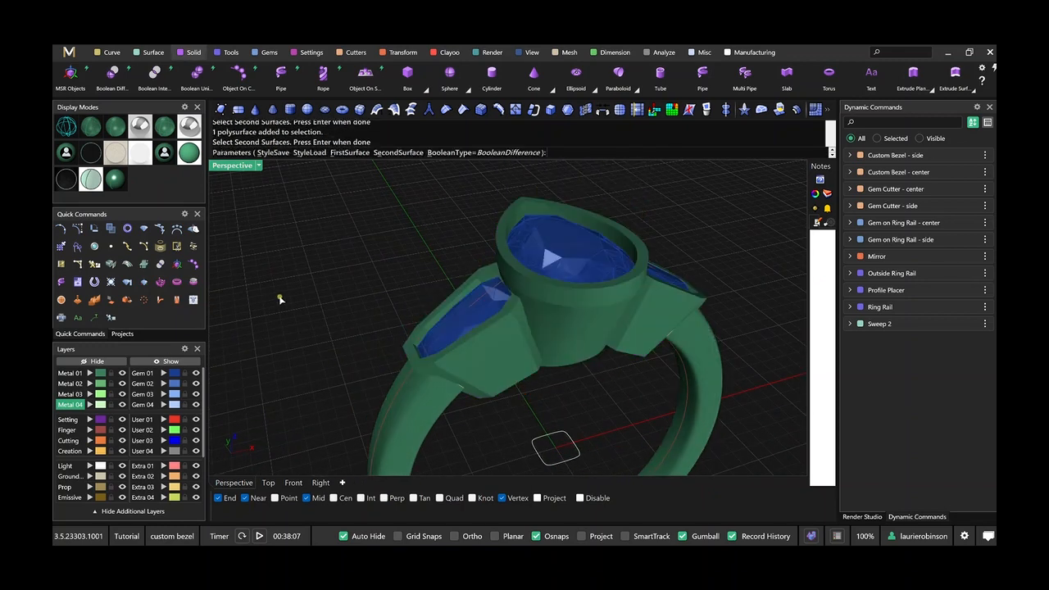
{"action": "right_click_drag", "start_coordinate": [280, 299], "coordinate": [260, 281]}
{"action": "mouse_move", "coordinate": [519, 365]}
{"action": "right_mouse_down"}
{"action": "mouse_move", "coordinate": [517, 331]}
{"action": "mouse_move", "coordinate": [526, 372]}
{"action": "right_mouse_up"}
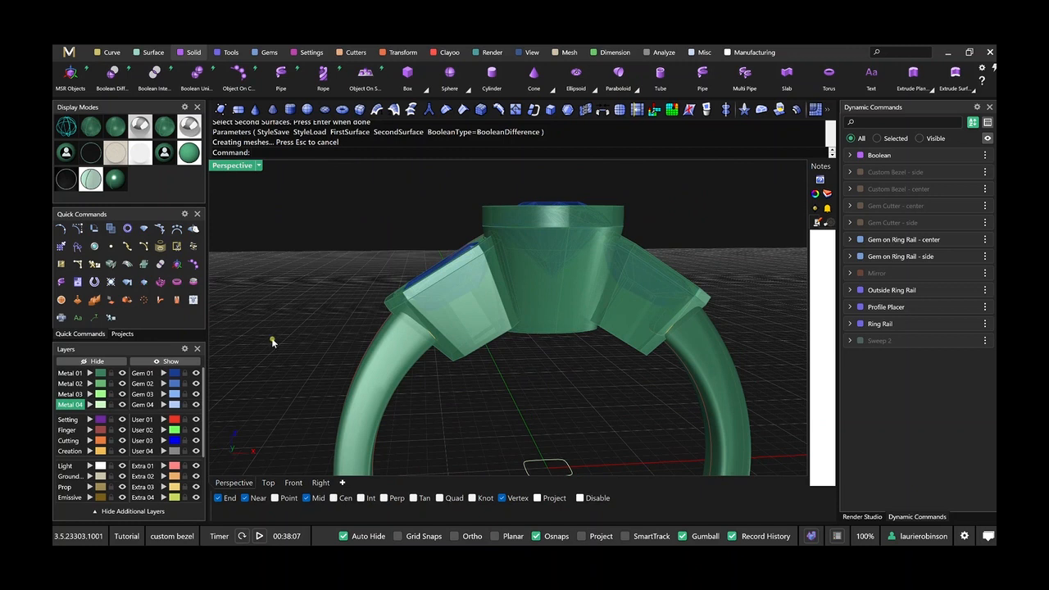
{"action": "left_click", "coordinate": [59, 302]}
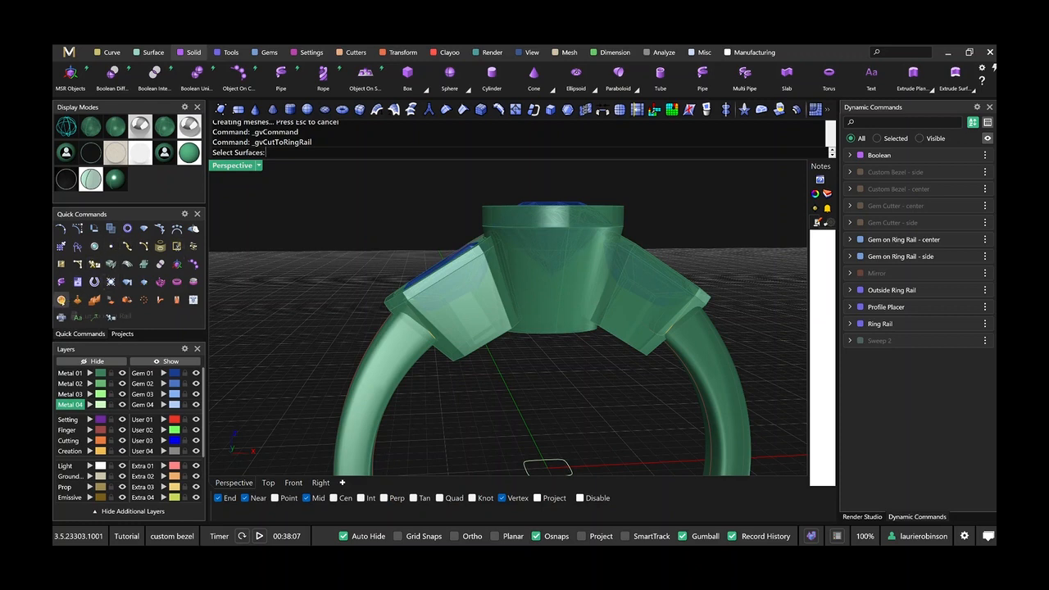
{"action": "right_click_drag", "start_coordinate": [569, 349], "coordinate": [552, 337]}
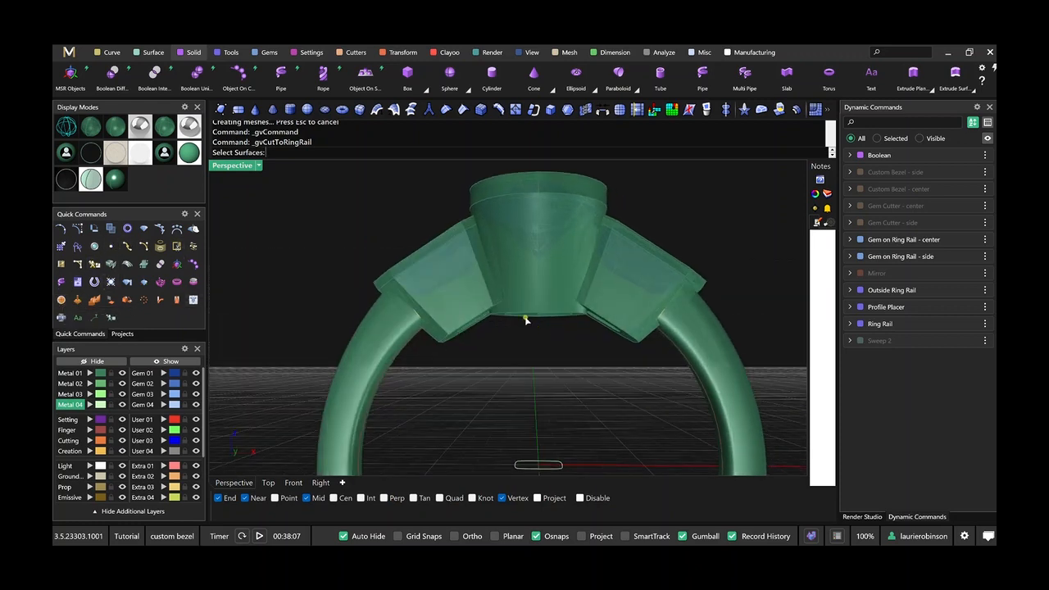
{"action": "left_click", "coordinate": [525, 319]}
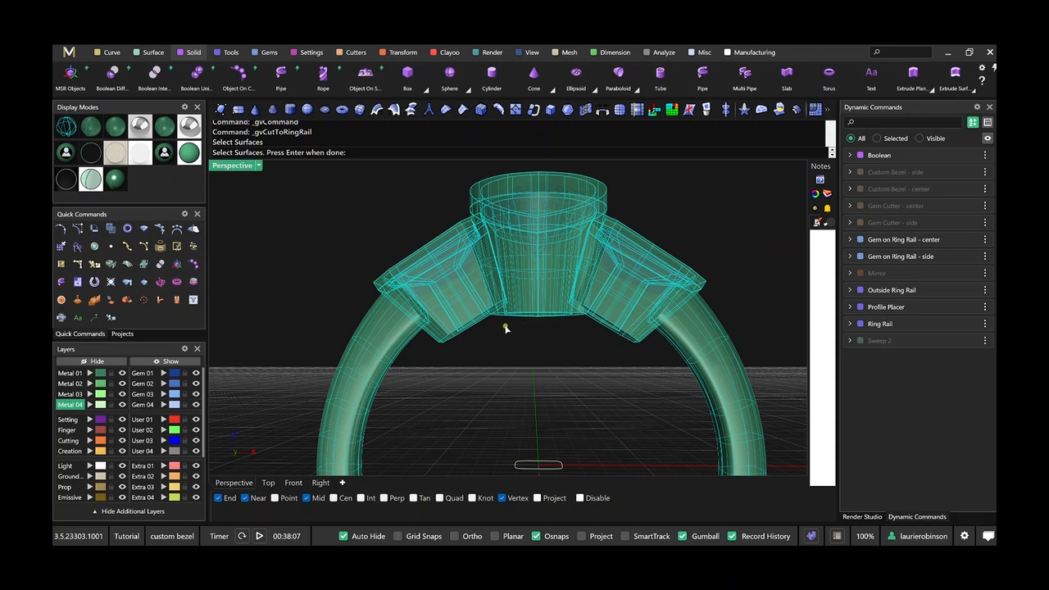
{"action": "key", "text": "Return"}
{"action": "left_click", "coordinate": [469, 318]}
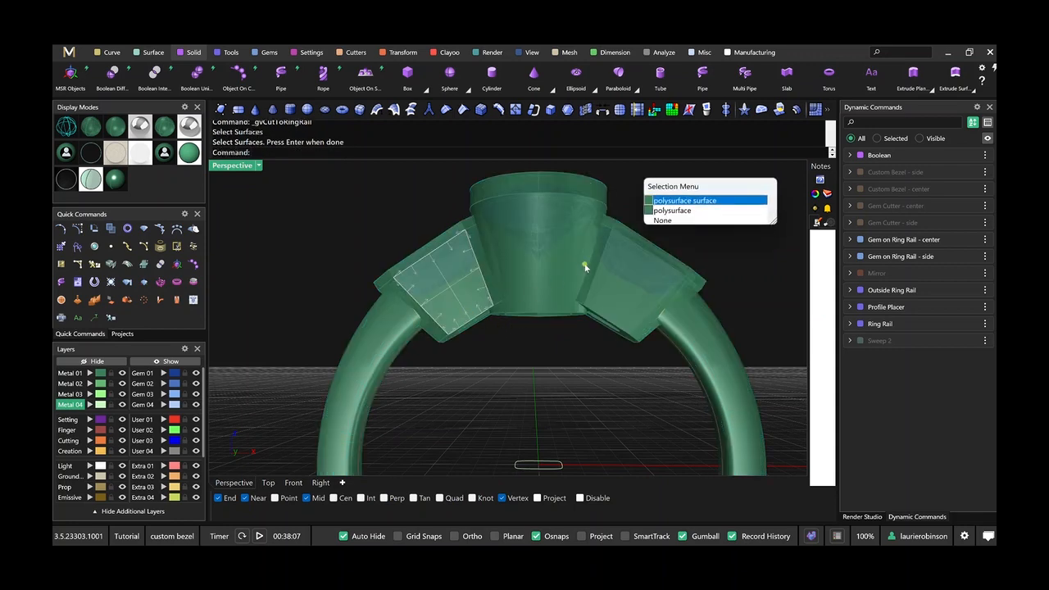
{"action": "left_click", "coordinate": [684, 203]}
{"action": "left_click", "coordinate": [559, 306]}
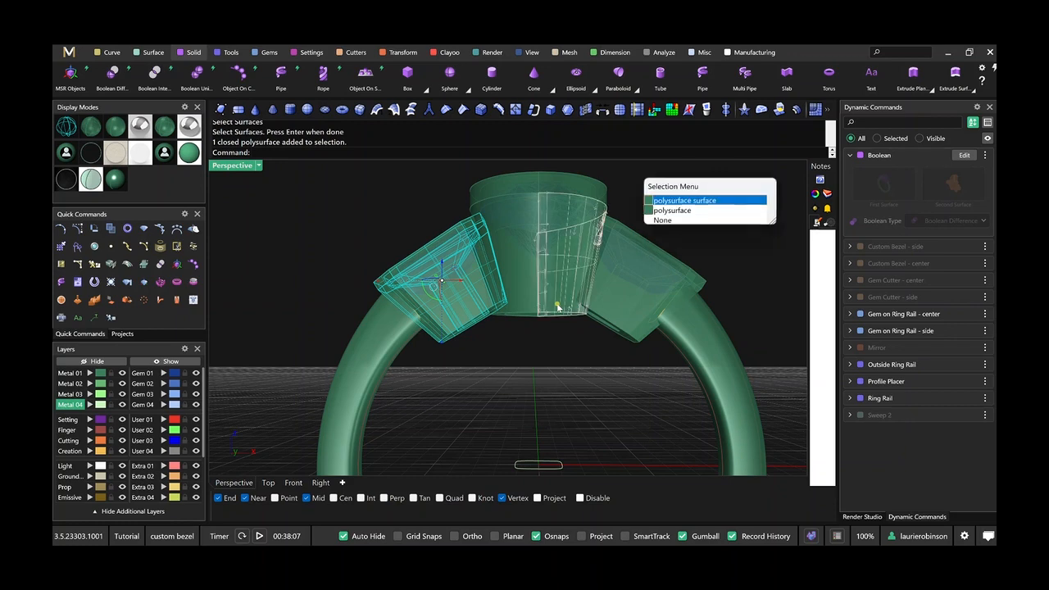
{"action": "left_click", "coordinate": [713, 205]}
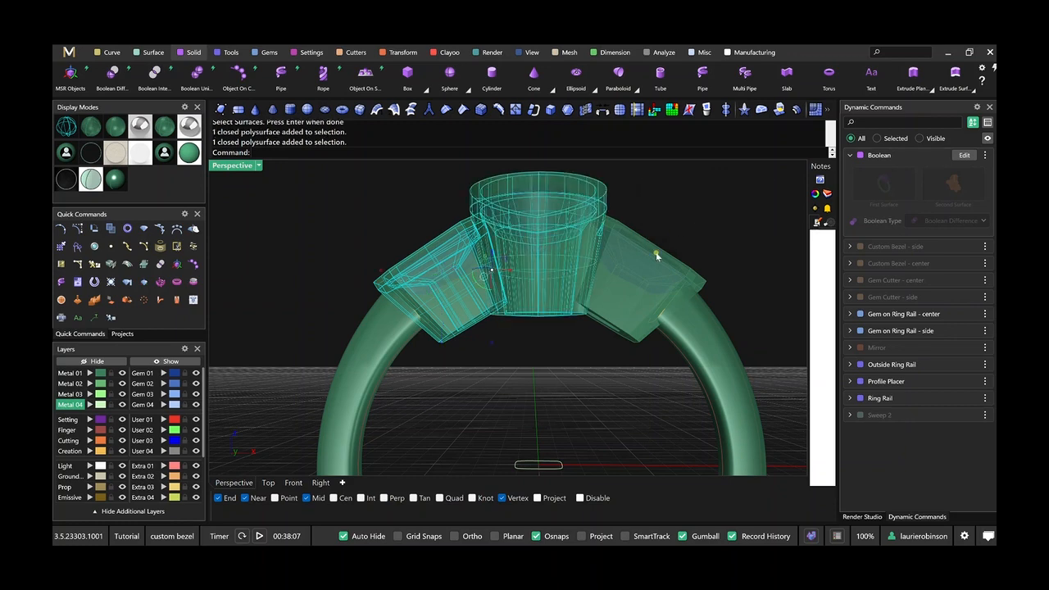
{"action": "left_click", "coordinate": [614, 320]}
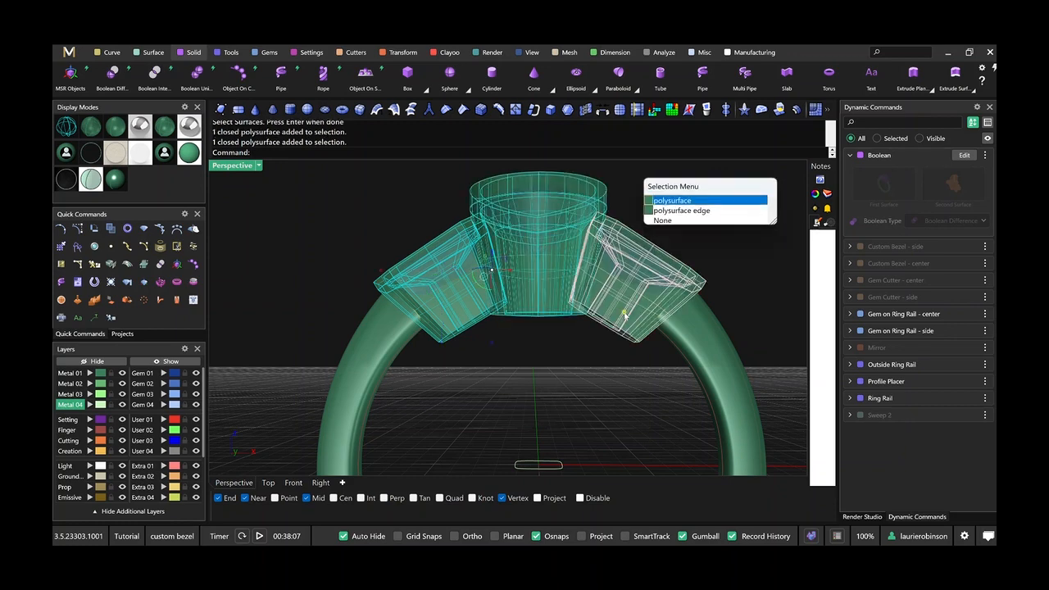
{"action": "left_click", "coordinate": [668, 201]}
{"action": "key", "text": "Return"}
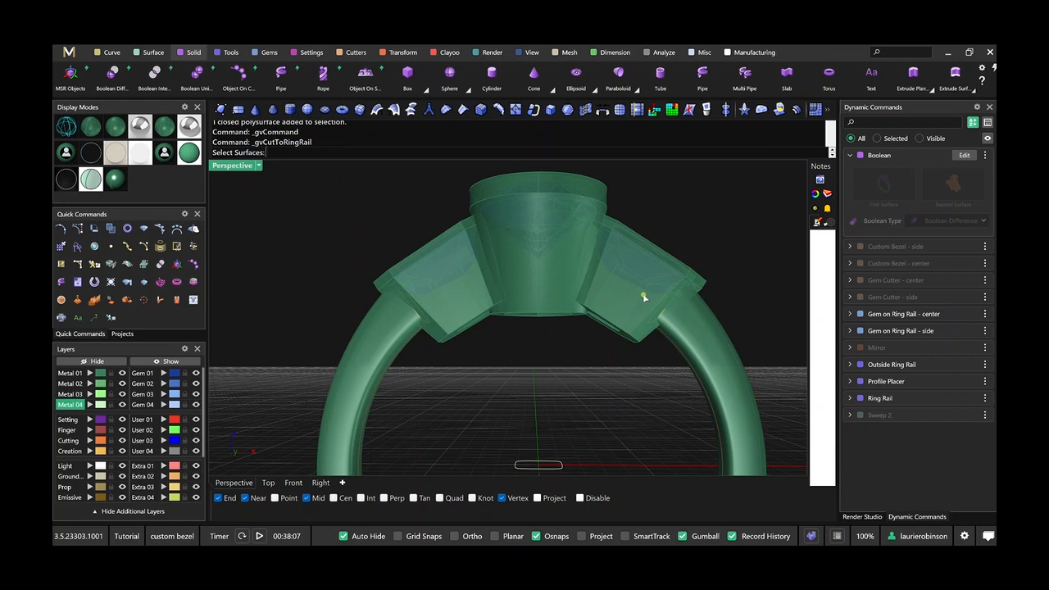
{"action": "key", "text": "Return"}
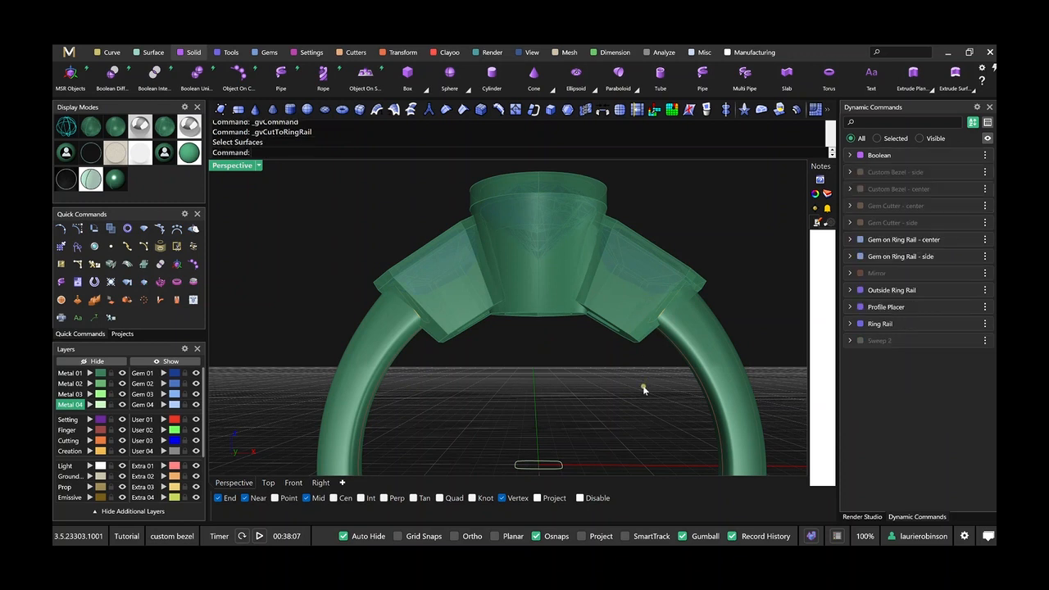
Trim the undersides of the center bezel and both side bezels to the finger opening with Cut to Ring Rail.
{"action": "left_click", "coordinate": [60, 300]}
{"action": "left_click", "coordinate": [455, 335]}
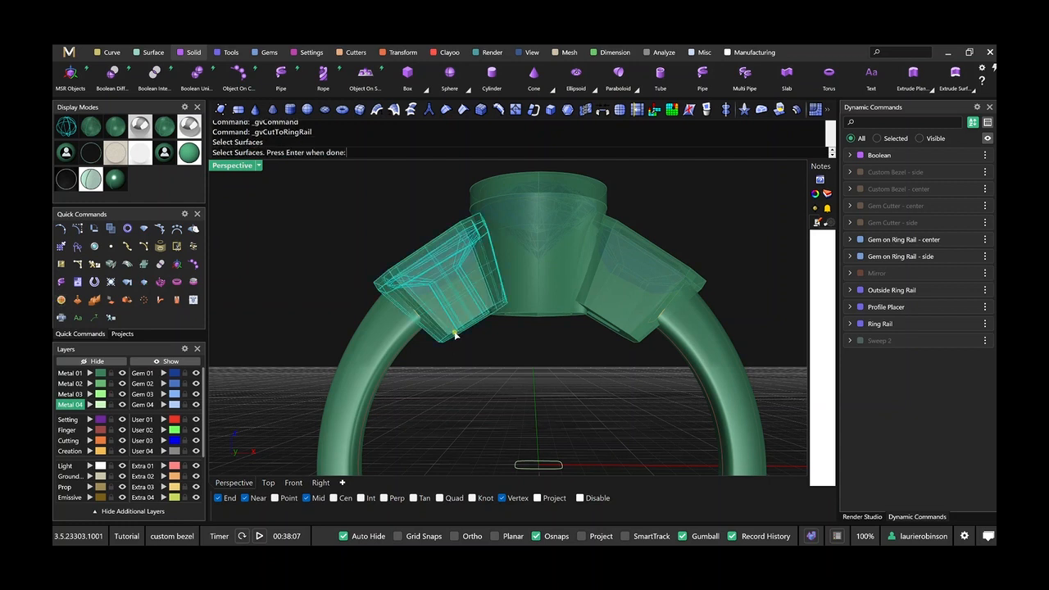
{"action": "left_click", "coordinate": [542, 311]}
{"action": "left_click", "coordinate": [611, 317]}
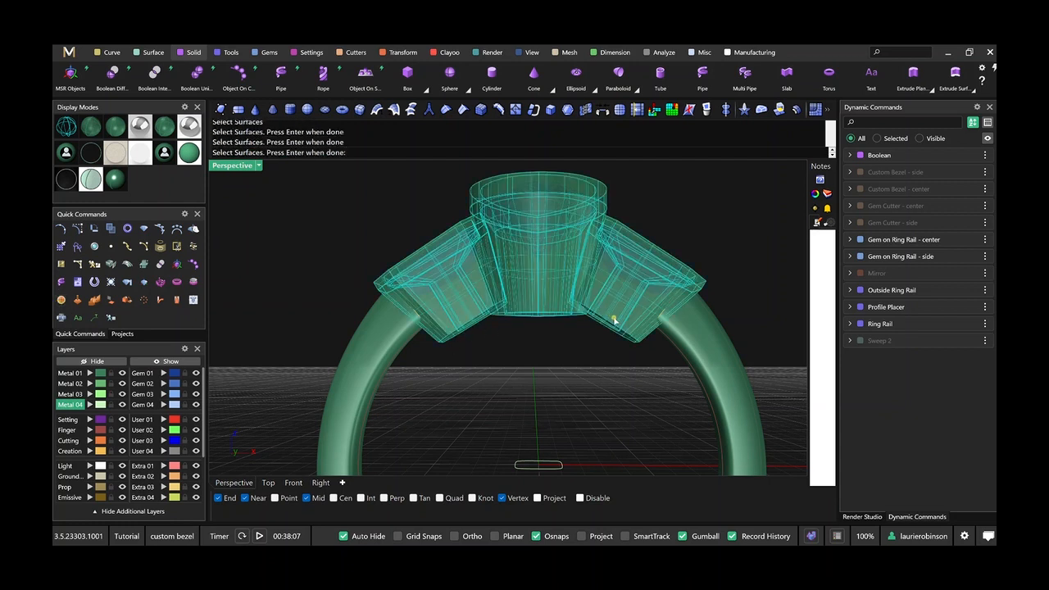
{"action": "key", "text": "Return"}
{"action": "key", "text": "Return"}
{"action": "right_click_drag", "start_coordinate": [618, 347], "coordinate": [602, 321]}
{"action": "scroll", "coordinate": [497, 284], "scroll_direction": "up", "scroll_amount": 4}
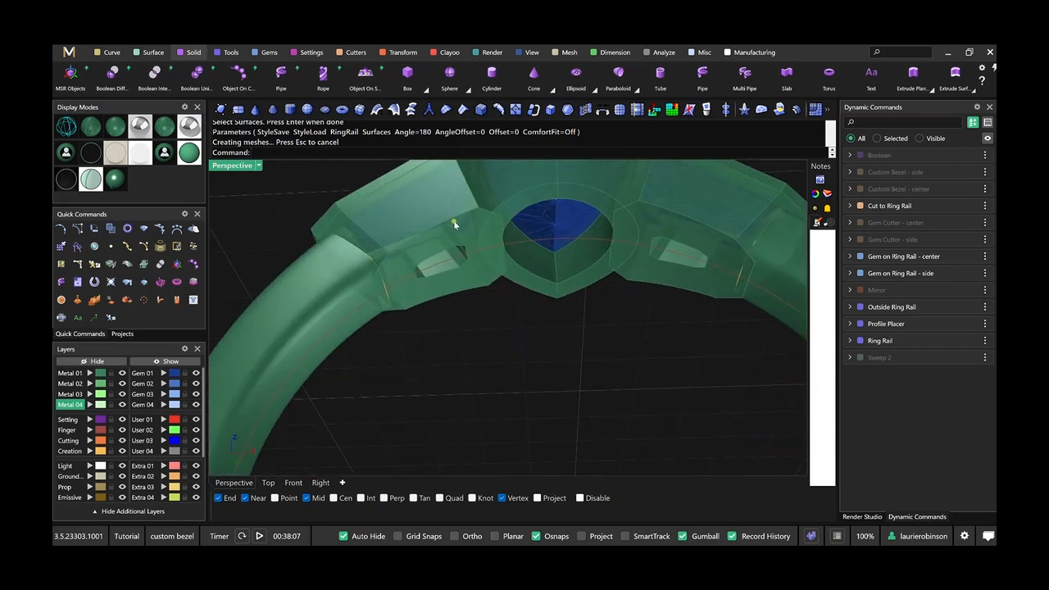
Edit the Profile Placer to slide the mirrored shank profile further into the side bezel, to a profile position of about 0.9.
{"action": "scroll", "coordinate": [434, 259], "scroll_direction": "down", "scroll_amount": 5}
{"action": "right_click_drag", "start_coordinate": [435, 261], "coordinate": [449, 314]}
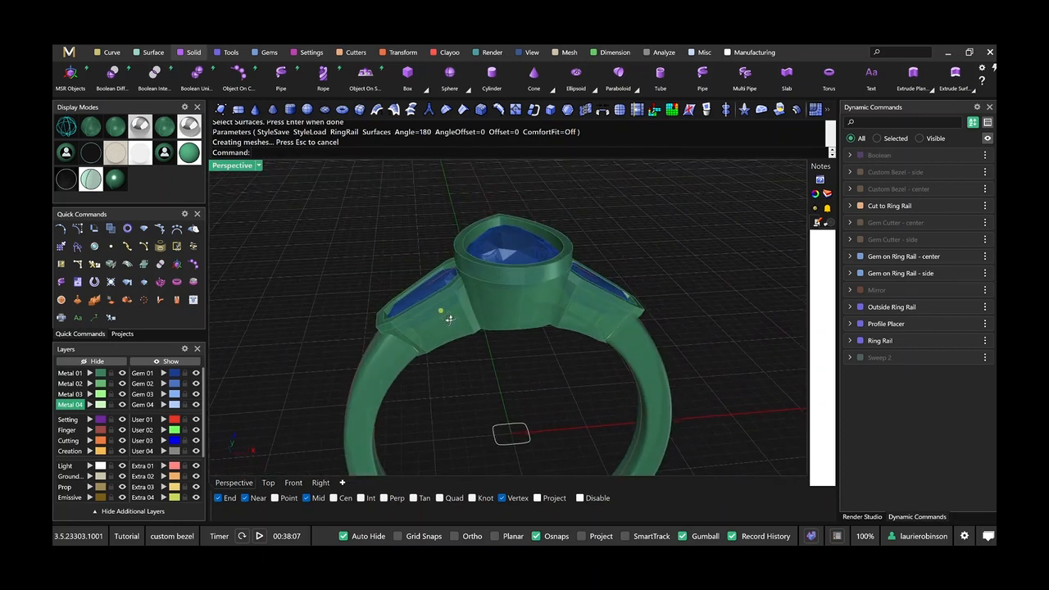
{"action": "right_click_drag", "start_coordinate": [507, 336], "coordinate": [543, 337]}
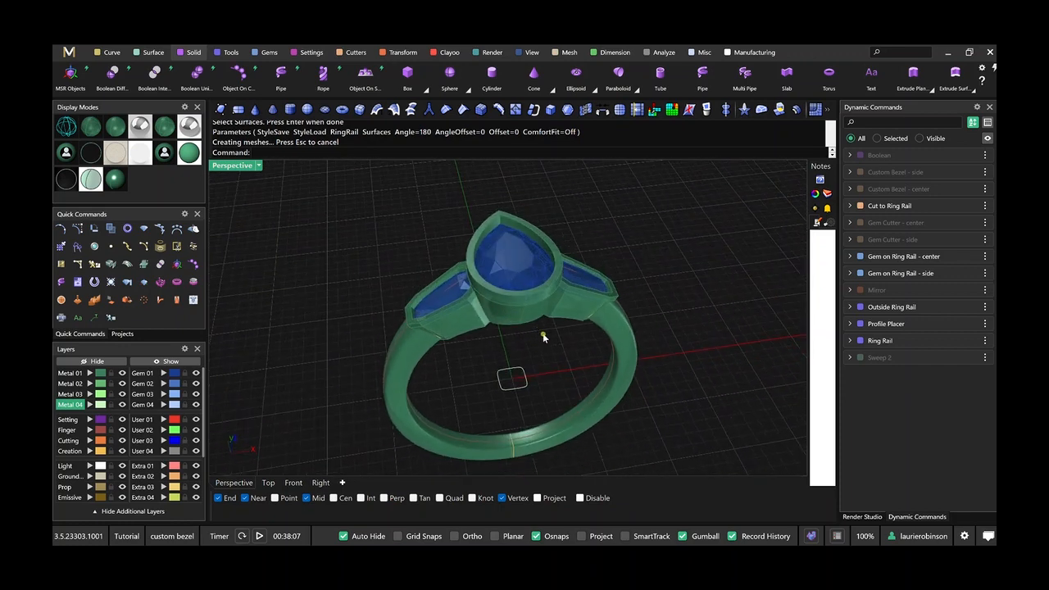
{"action": "right_click_drag", "start_coordinate": [543, 336], "coordinate": [543, 313]}
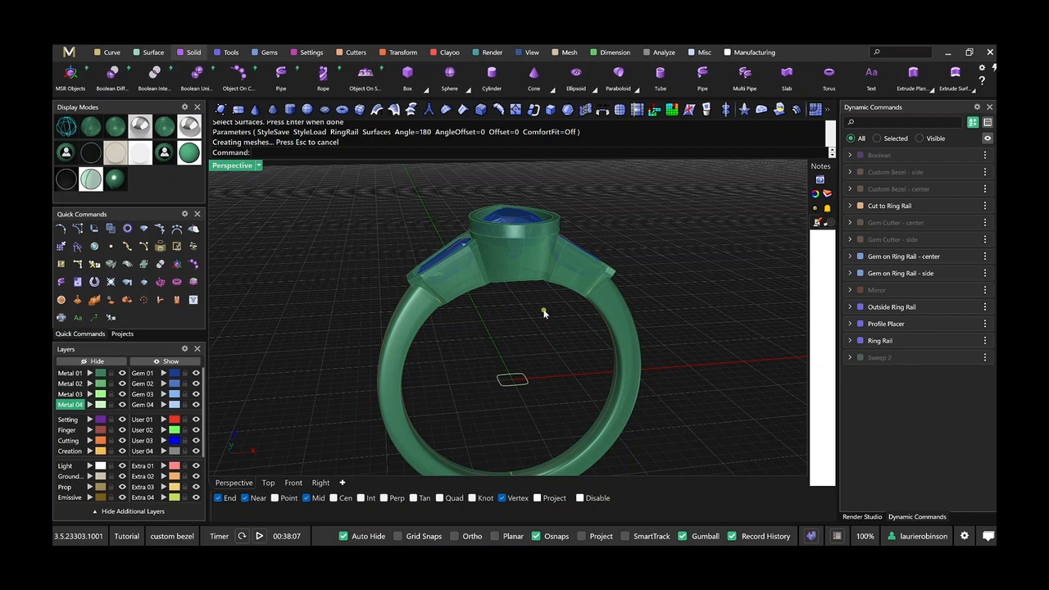
{"action": "scroll", "coordinate": [518, 222], "scroll_direction": "up", "scroll_amount": 2}
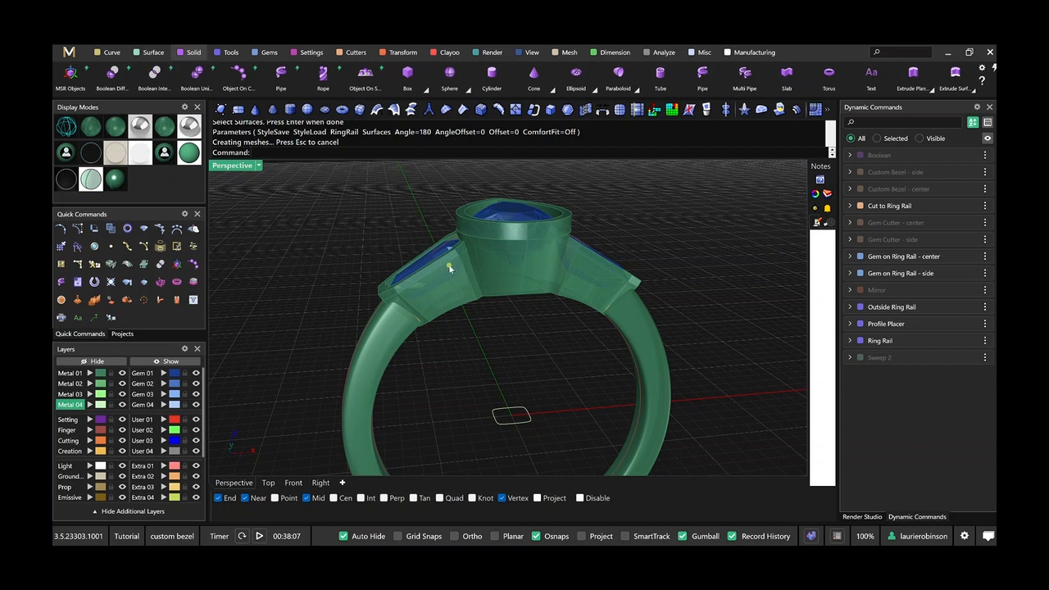
{"action": "mouse_move", "coordinate": [455, 321]}
{"action": "right_mouse_down"}
{"action": "mouse_move", "coordinate": [453, 369]}
{"action": "mouse_move", "coordinate": [453, 312]}
{"action": "right_mouse_up"}
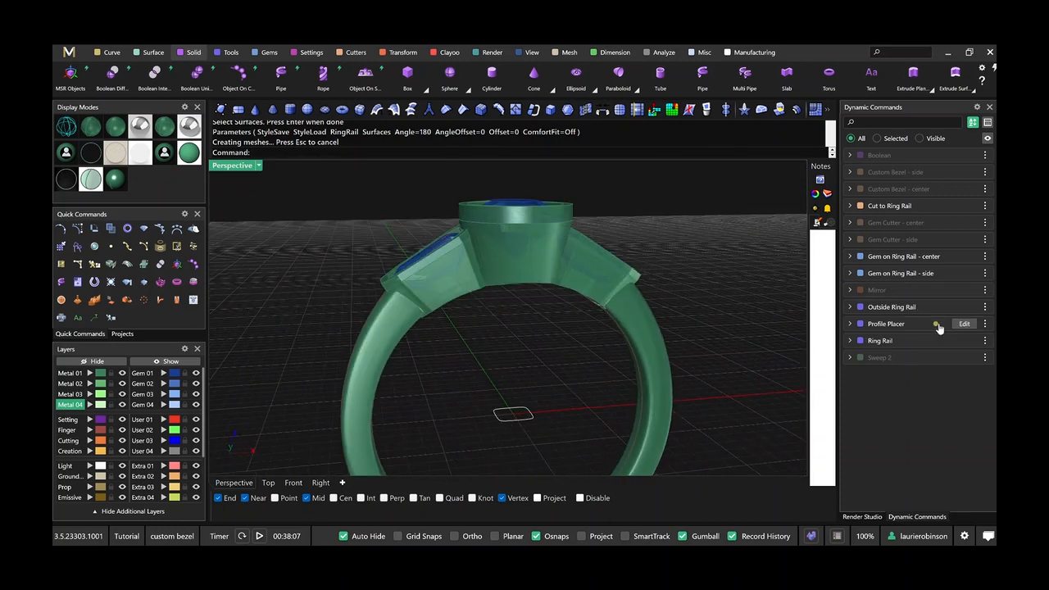
{"action": "left_click", "coordinate": [960, 324]}
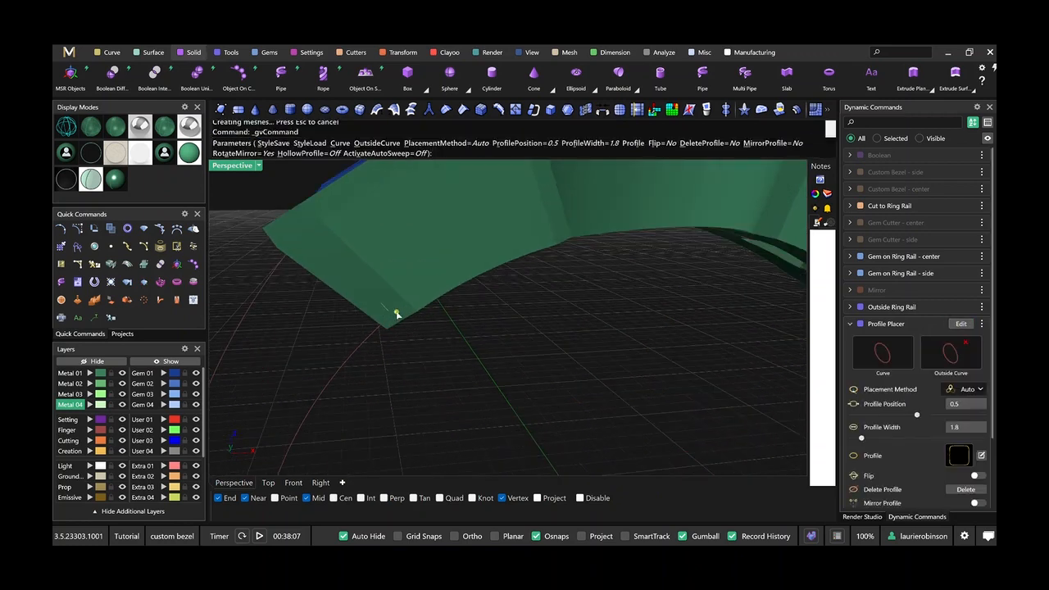
{"action": "left_click", "coordinate": [394, 316]}
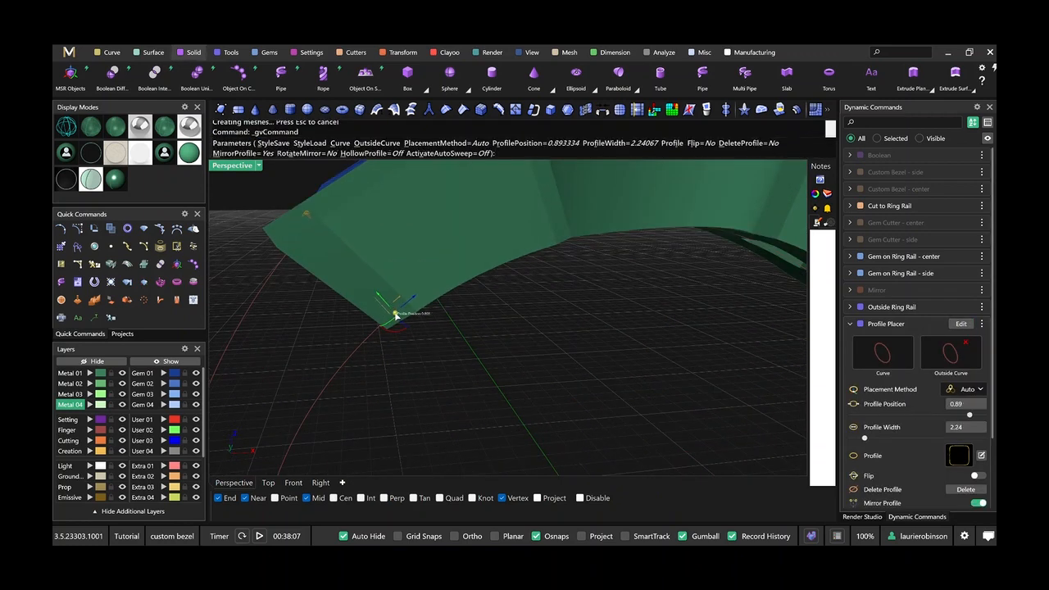
{"action": "left_click_drag", "start_coordinate": [408, 313], "coordinate": [421, 312]}
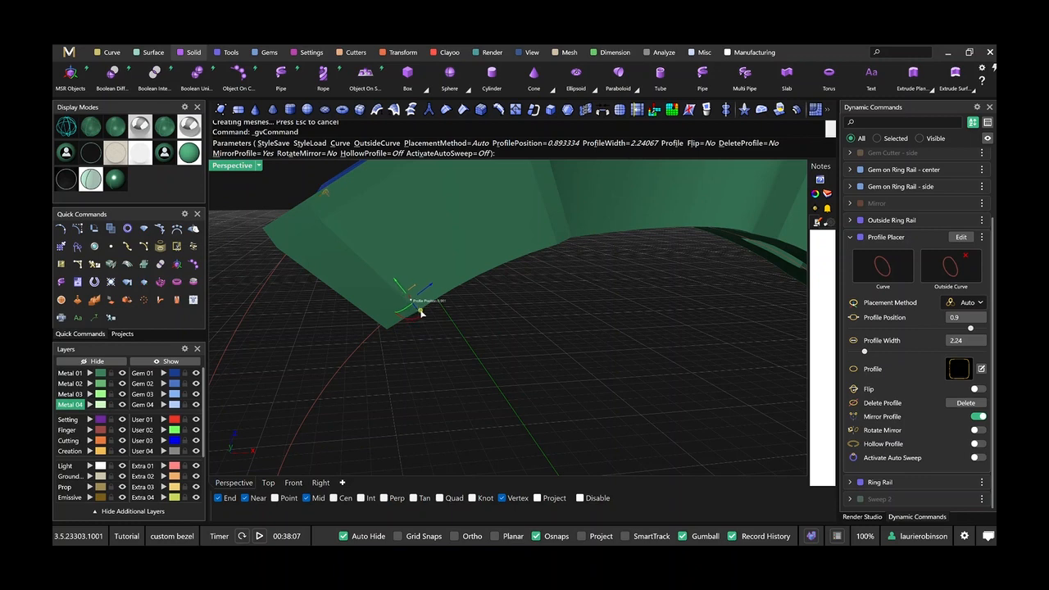
{"action": "right_click", "coordinate": [450, 313]}
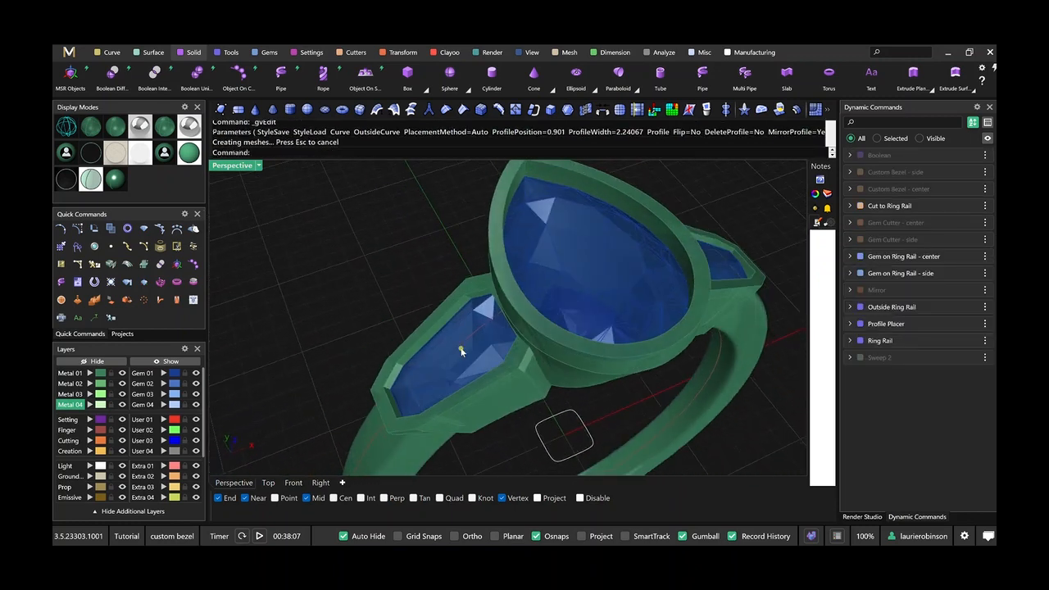
Edit the side gem cutter in wireframe display and set its seat X offset to 0.68.
{"action": "right_click_drag", "start_coordinate": [431, 293], "coordinate": [422, 264]}
{"action": "scroll", "coordinate": [459, 264], "scroll_direction": "up", "scroll_amount": 5}
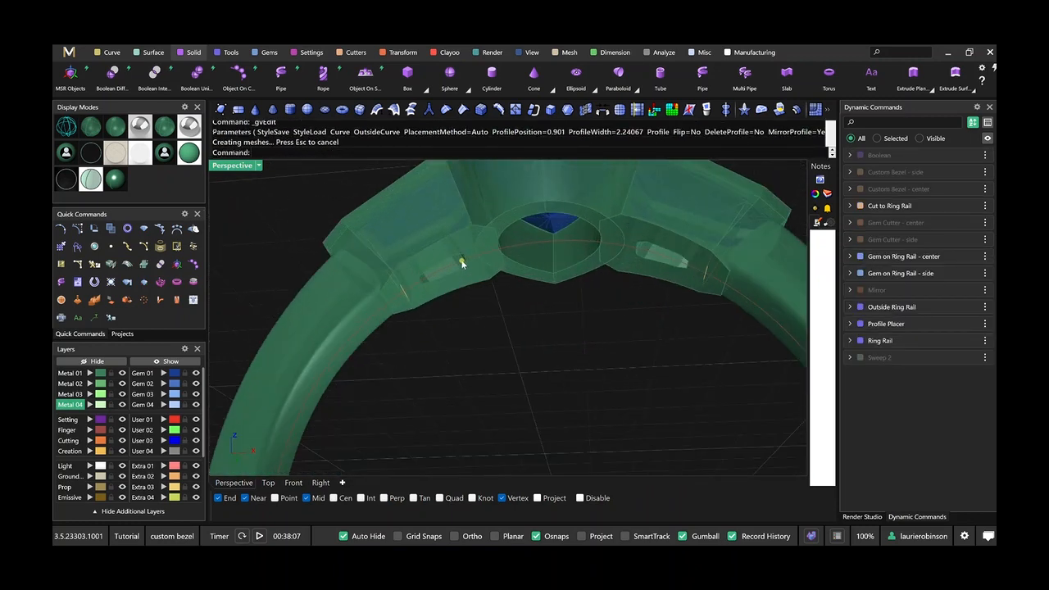
{"action": "left_click", "coordinate": [963, 240]}
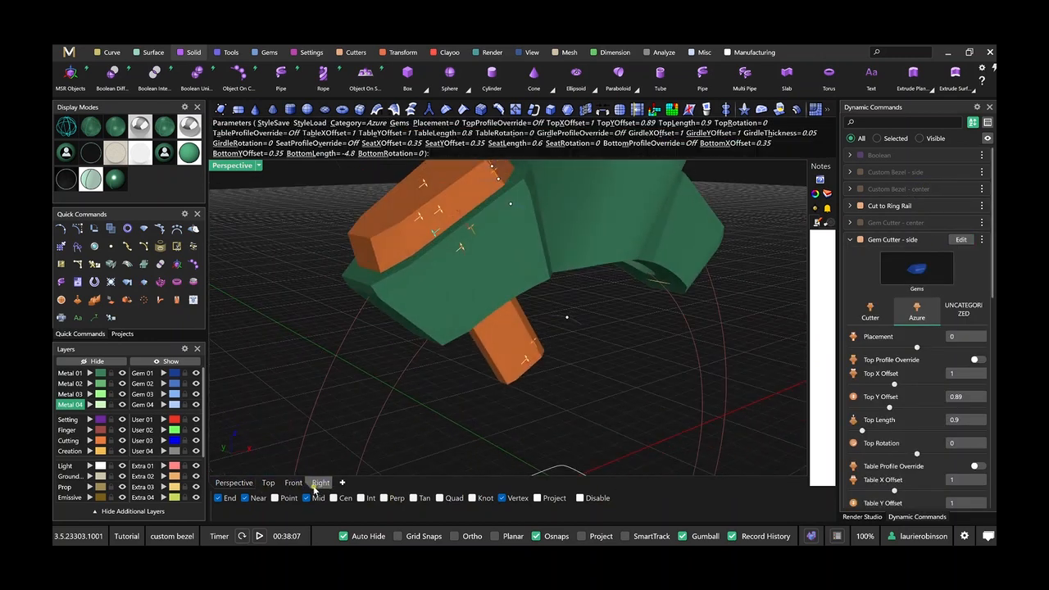
{"action": "left_click", "coordinate": [319, 482]}
{"action": "scroll", "coordinate": [425, 339], "scroll_direction": "up", "scroll_amount": 5}
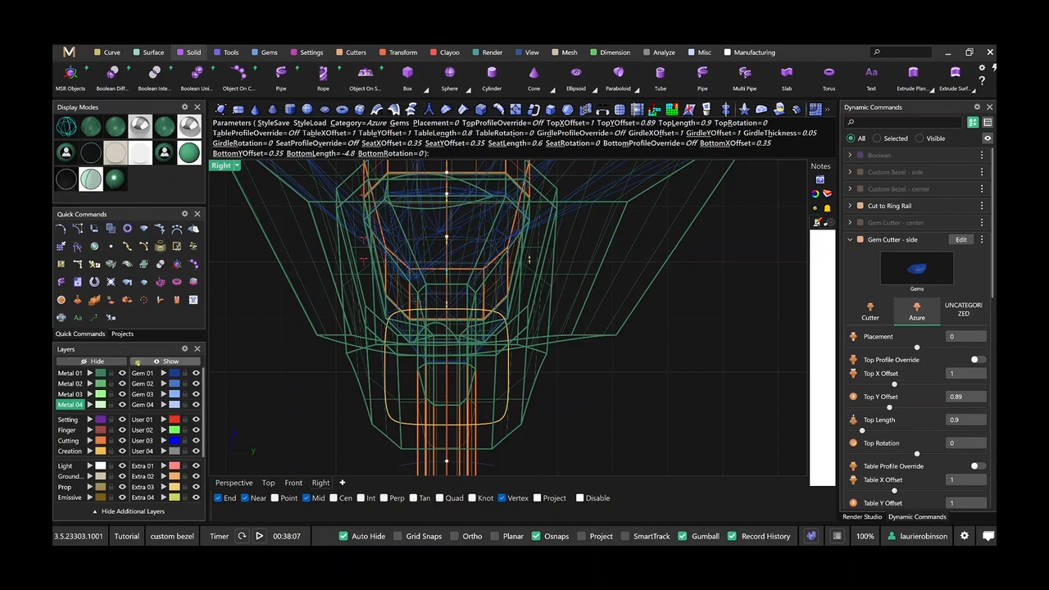
{"action": "left_click", "coordinate": [237, 483]}
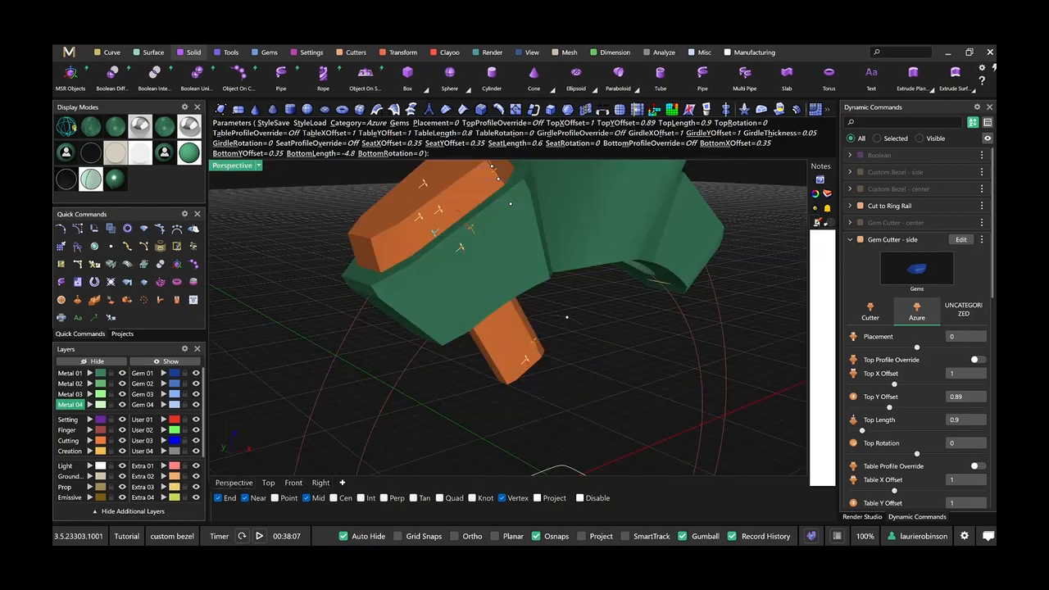
{"action": "left_click", "coordinate": [66, 122]}
{"action": "right_click_drag", "start_coordinate": [361, 322], "coordinate": [417, 320]}
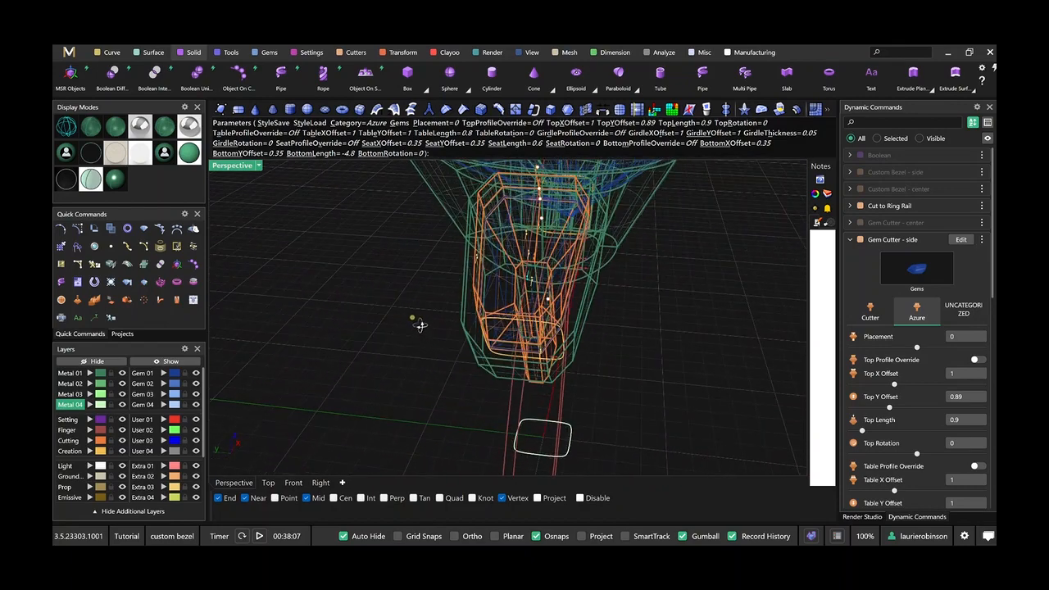
{"action": "scroll", "coordinate": [559, 275], "scroll_direction": "up", "scroll_amount": 3}
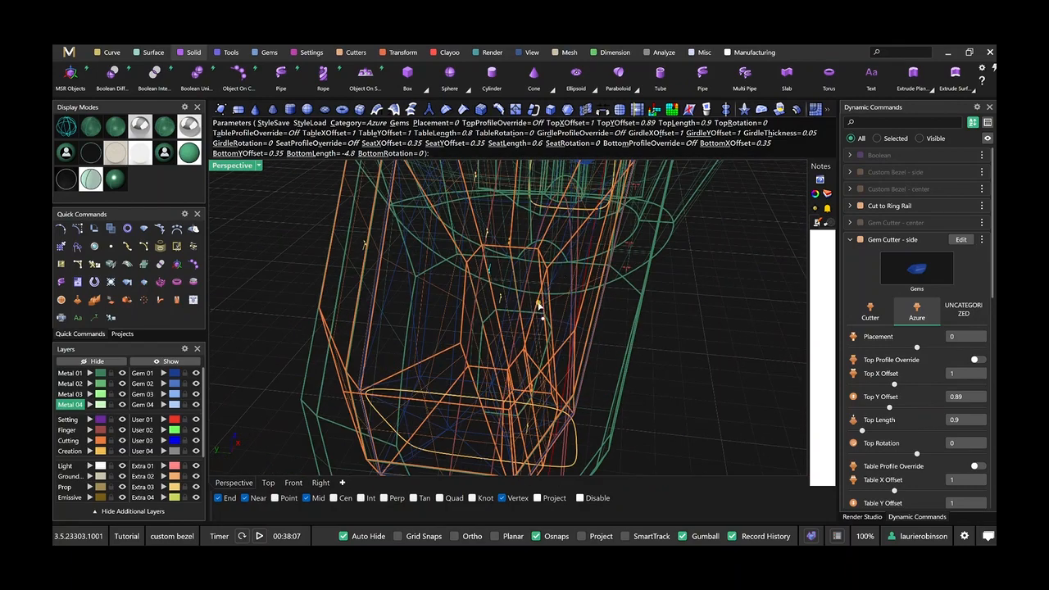
{"action": "left_click_drag", "start_coordinate": [543, 308], "coordinate": [580, 315]}
{"action": "right_click_drag", "start_coordinate": [581, 314], "coordinate": [436, 281]}
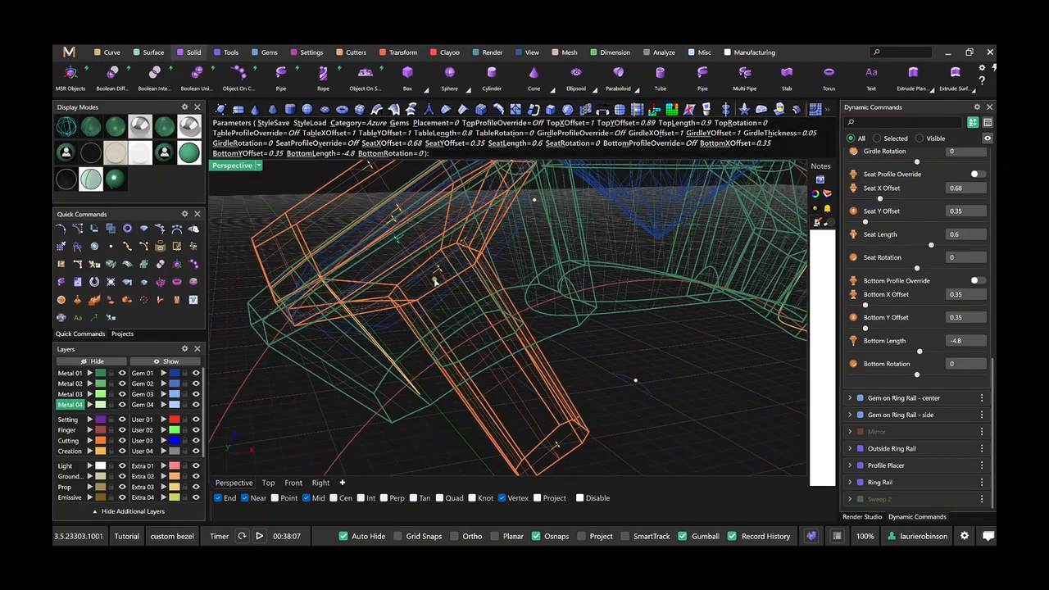
Widen the side gem cutter's seat to a Y offset of 0.7 and accept the edit.
{"action": "left_click_drag", "start_coordinate": [467, 244], "coordinate": [513, 237]}
{"action": "scroll", "coordinate": [573, 324], "scroll_direction": "down", "scroll_amount": 3}
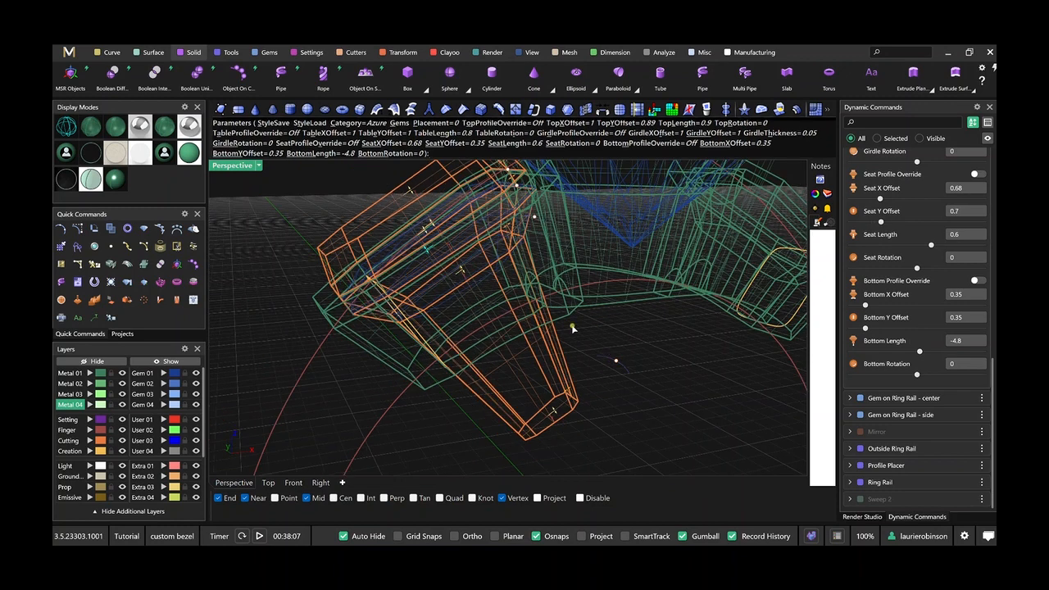
{"action": "scroll", "coordinate": [608, 357], "scroll_direction": "down", "scroll_amount": 4}
{"action": "right_click", "coordinate": [604, 390]}
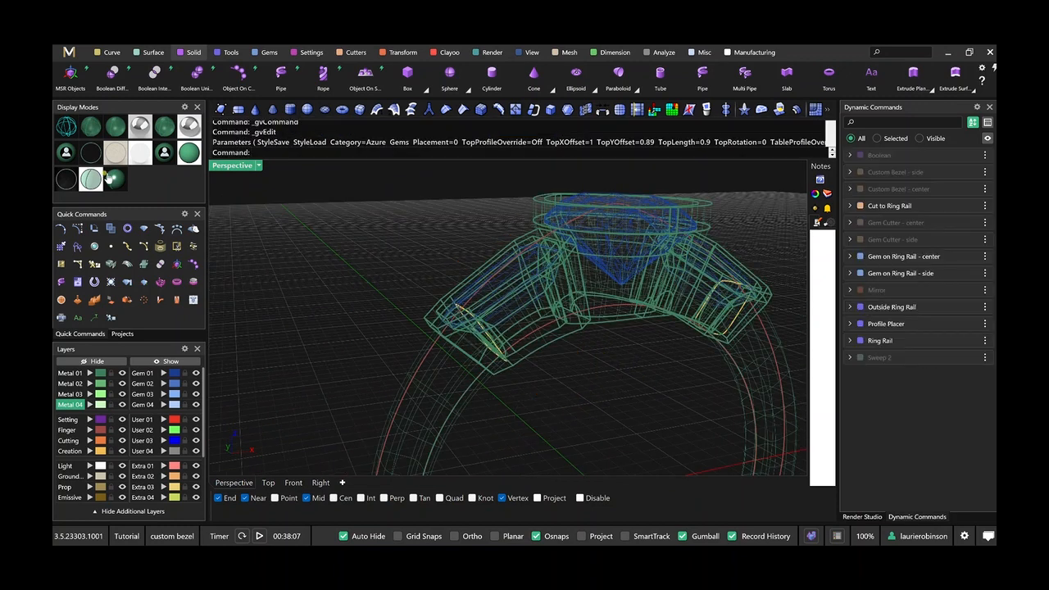
Return to a shaded display and delete the trimmed center bezel and both trimmed side bezels.
{"action": "left_click", "coordinate": [111, 127]}
{"action": "mouse_move", "coordinate": [480, 317]}
{"action": "right_mouse_down"}
{"action": "mouse_move", "coordinate": [402, 243]}
{"action": "mouse_move", "coordinate": [427, 281]}
{"action": "mouse_move", "coordinate": [459, 293]}
{"action": "mouse_move", "coordinate": [460, 318]}
{"action": "mouse_move", "coordinate": [424, 281]}
{"action": "mouse_move", "coordinate": [423, 265]}
{"action": "mouse_move", "coordinate": [433, 331]}
{"action": "mouse_move", "coordinate": [478, 340]}
{"action": "mouse_move", "coordinate": [452, 307]}
{"action": "right_mouse_up"}
{"action": "right_click_drag", "start_coordinate": [527, 377], "coordinate": [524, 320]}
{"action": "scroll", "coordinate": [517, 307], "scroll_direction": "up", "scroll_amount": 5}
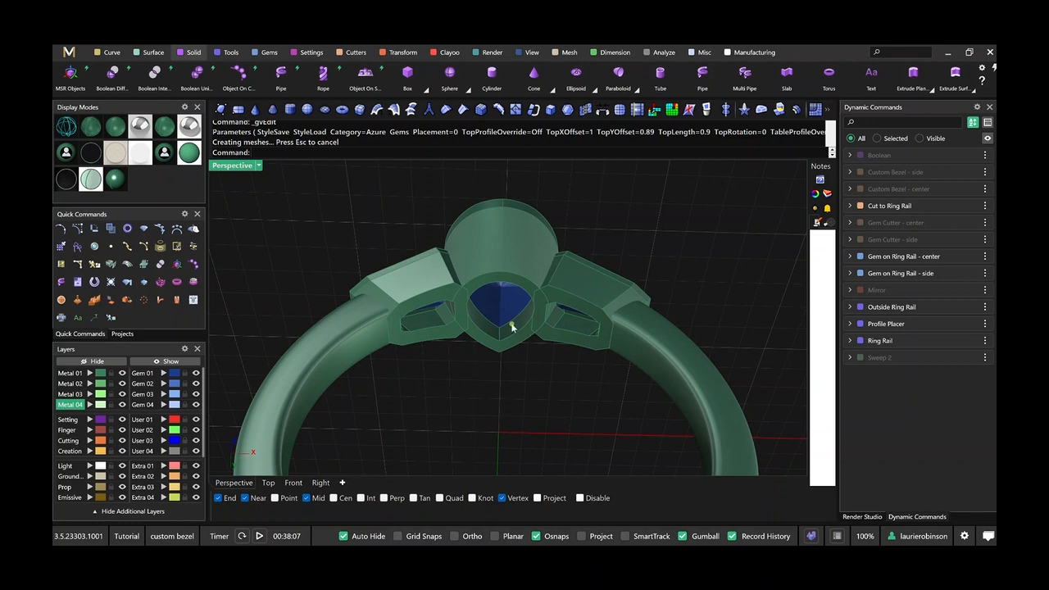
{"action": "right_click_drag", "start_coordinate": [495, 317], "coordinate": [493, 359]}
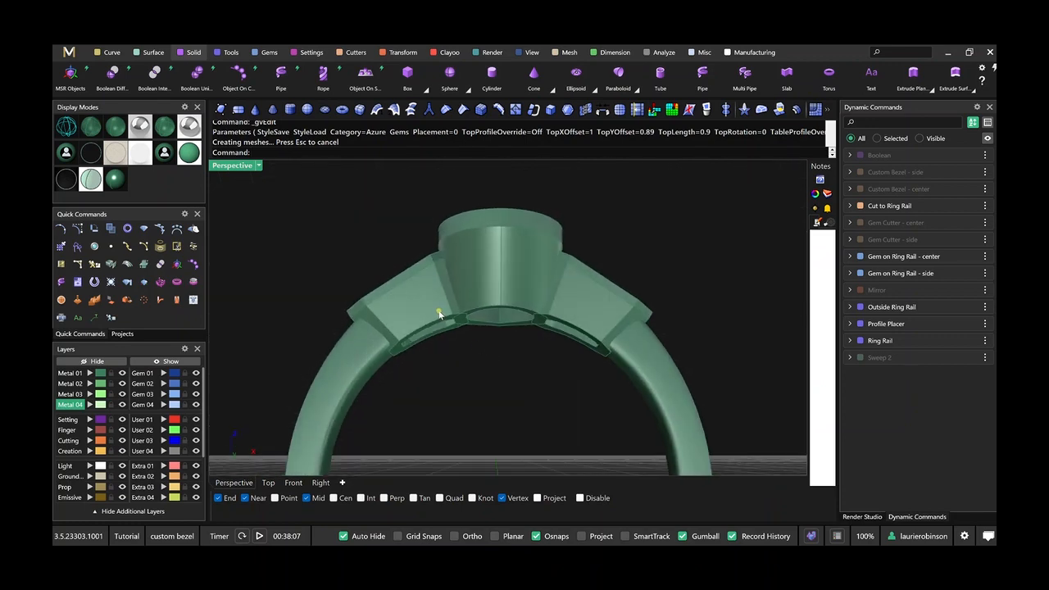
{"action": "left_click", "coordinate": [440, 313]}
{"action": "key", "text": "Delete"}
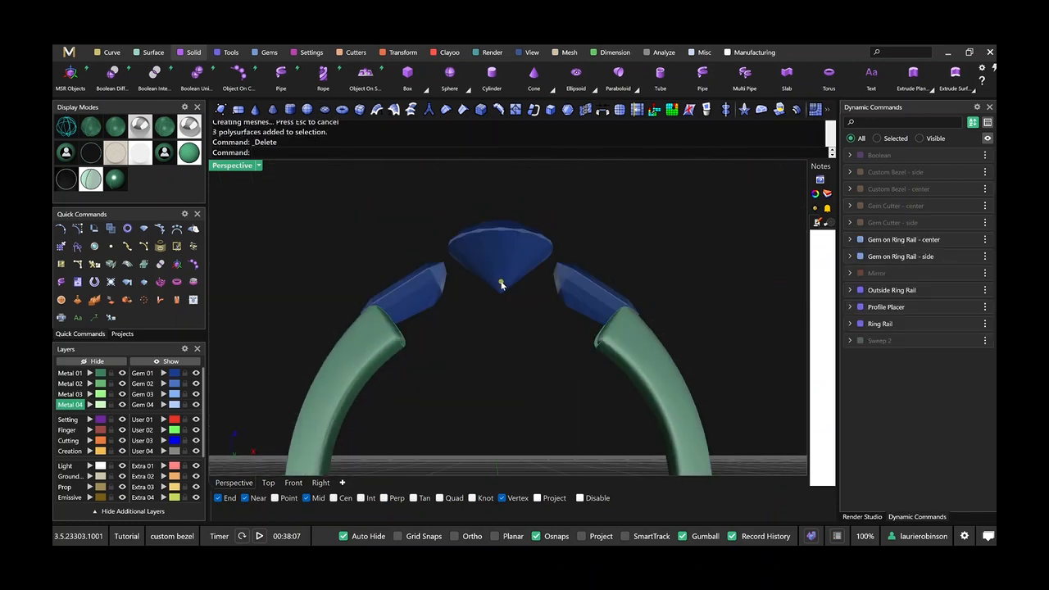
Show the hidden mirrored objects, the center and side custom bezels, and the center and side gem cutters.
{"action": "right_click", "coordinate": [913, 278]}
{"action": "left_click", "coordinate": [927, 332]}
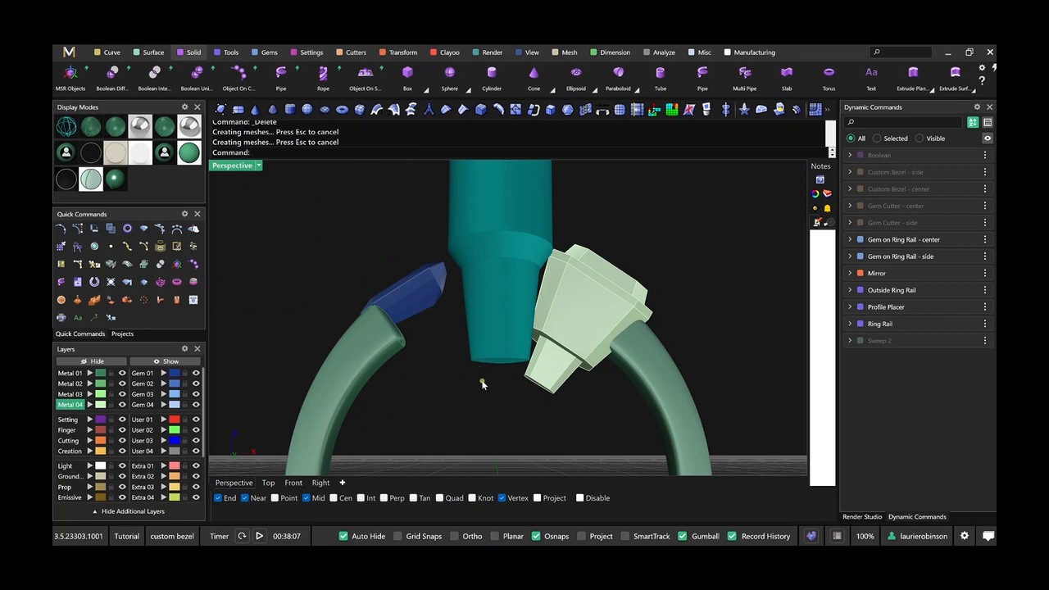
{"action": "right_click", "coordinate": [902, 189]}
{"action": "left_click", "coordinate": [917, 246]}
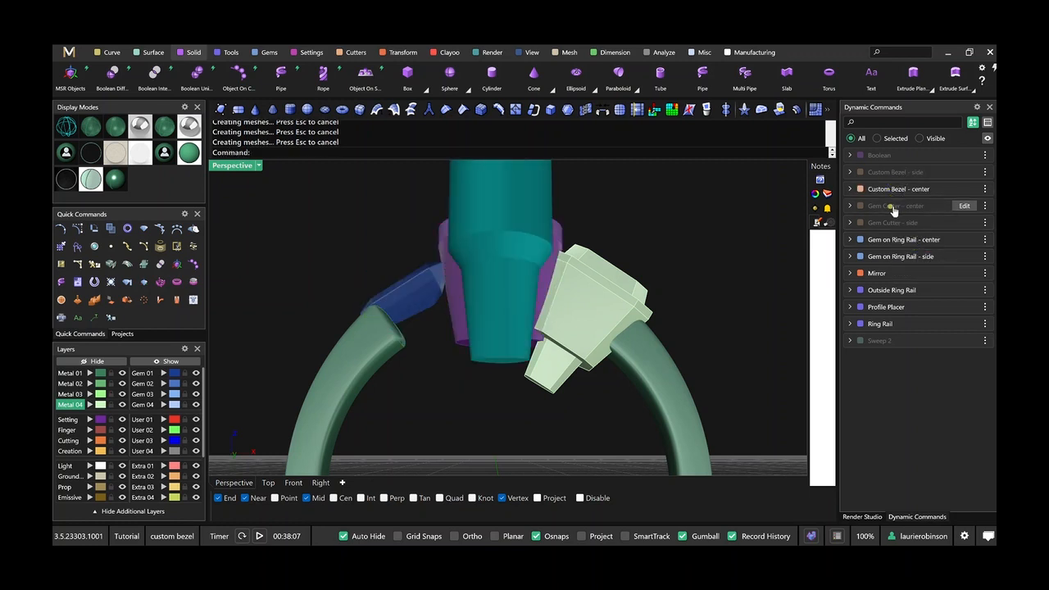
{"action": "right_click", "coordinate": [893, 209]}
{"action": "left_click", "coordinate": [918, 262]}
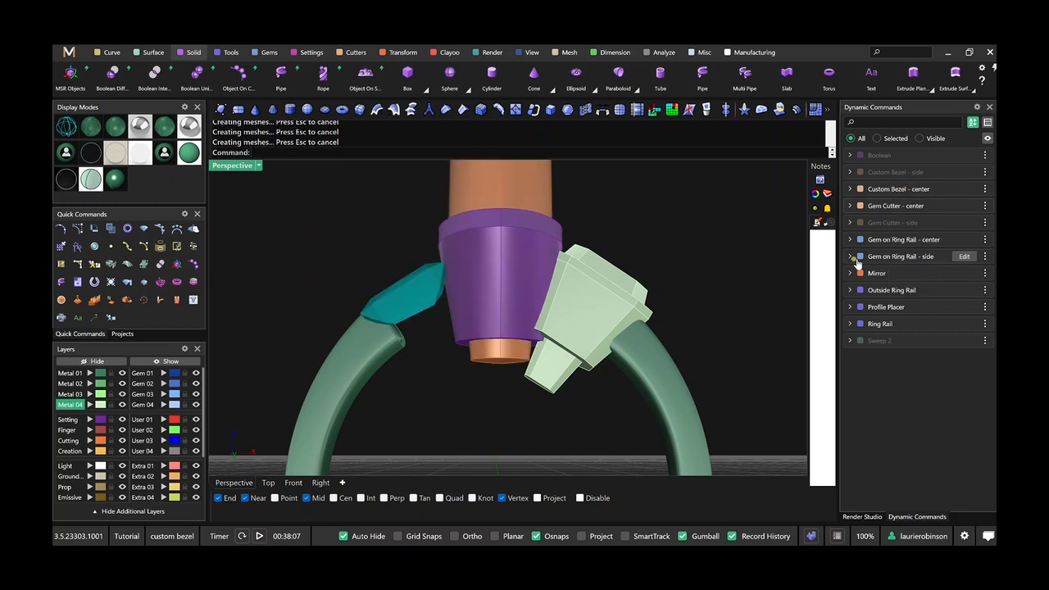
{"action": "right_click", "coordinate": [882, 172]}
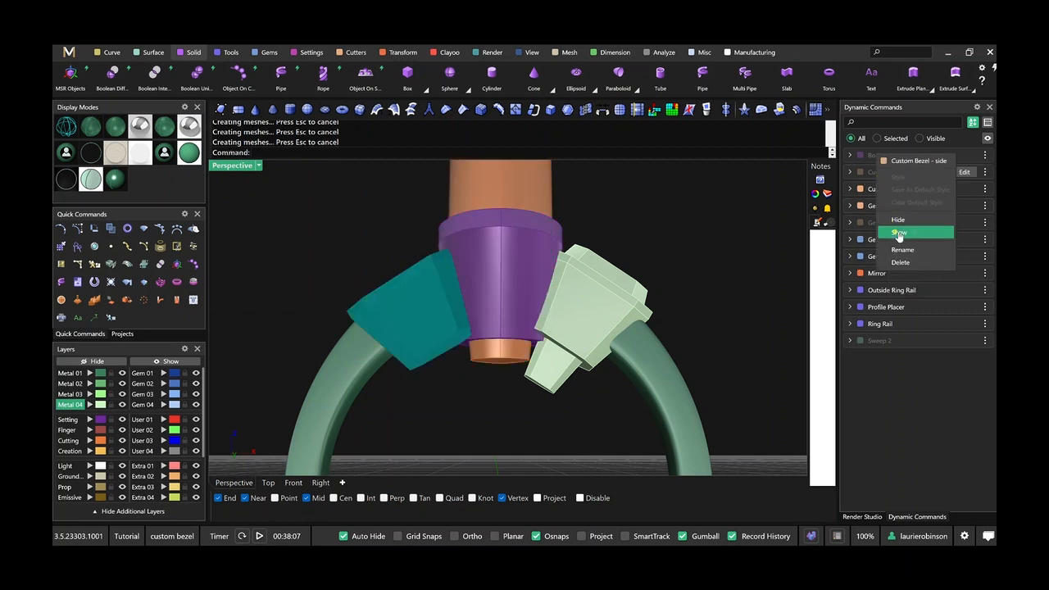
{"action": "left_click", "coordinate": [898, 234]}
{"action": "right_click", "coordinate": [888, 222]}
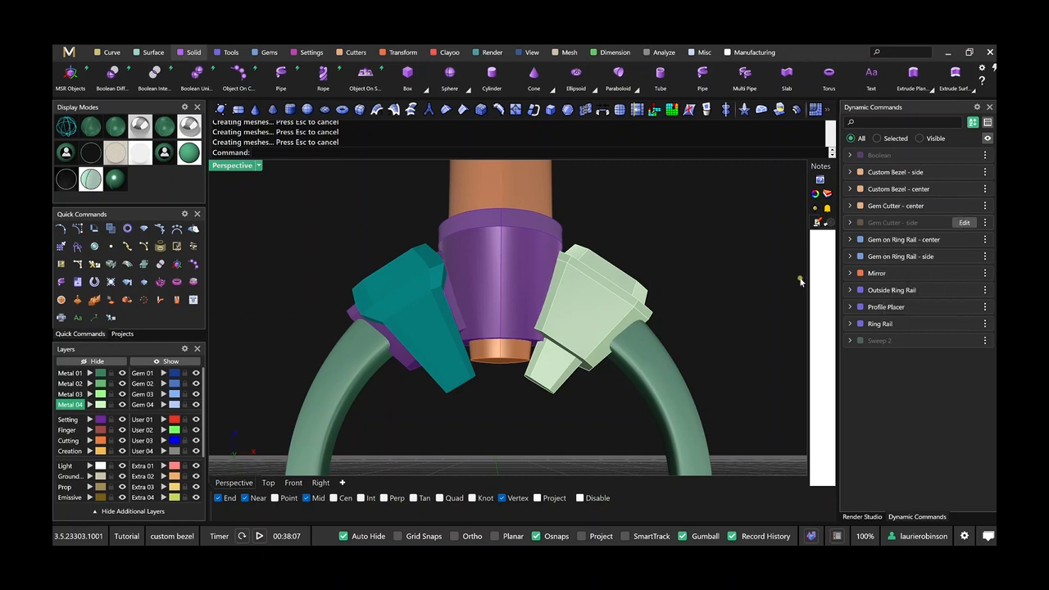
Start a Boolean Union with the original side bezel and the center bezel as the first surfaces.
{"action": "right_click_drag", "start_coordinate": [647, 243], "coordinate": [461, 296]}
{"action": "scroll", "coordinate": [532, 336], "scroll_direction": "down", "scroll_amount": 8}
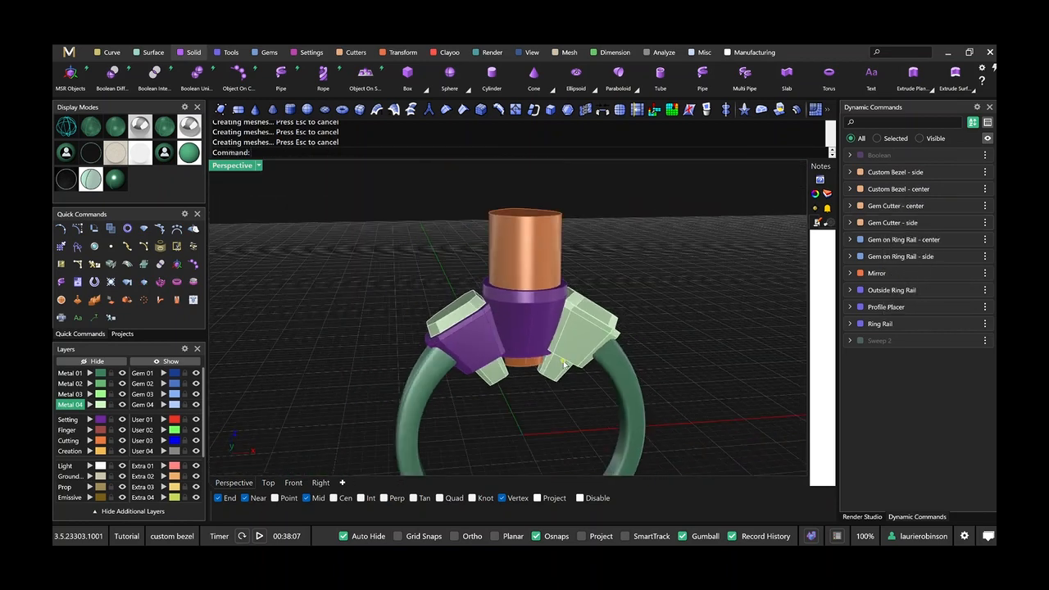
{"action": "scroll", "coordinate": [523, 317], "scroll_direction": "up", "scroll_amount": 5}
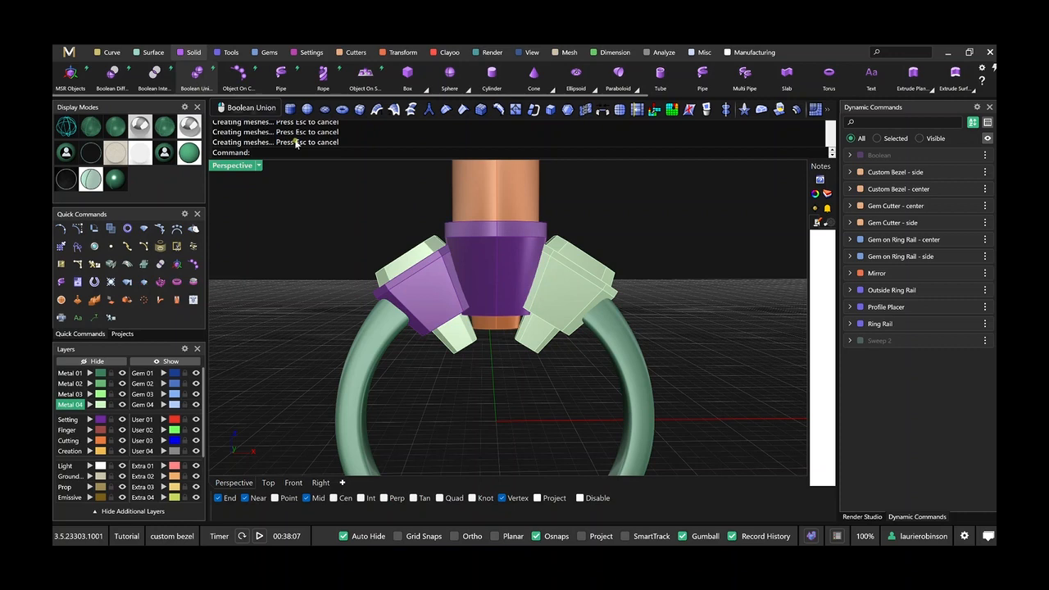
{"action": "left_click", "coordinate": [202, 82]}
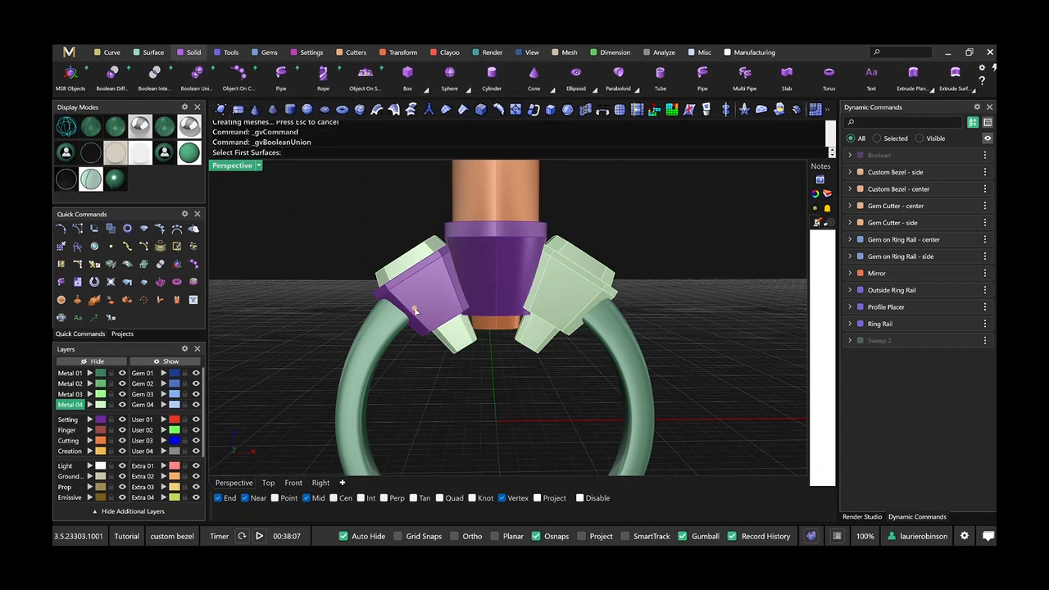
{"action": "scroll", "coordinate": [421, 309], "scroll_direction": "up", "scroll_amount": 4}
{"action": "left_click", "coordinate": [437, 314]}
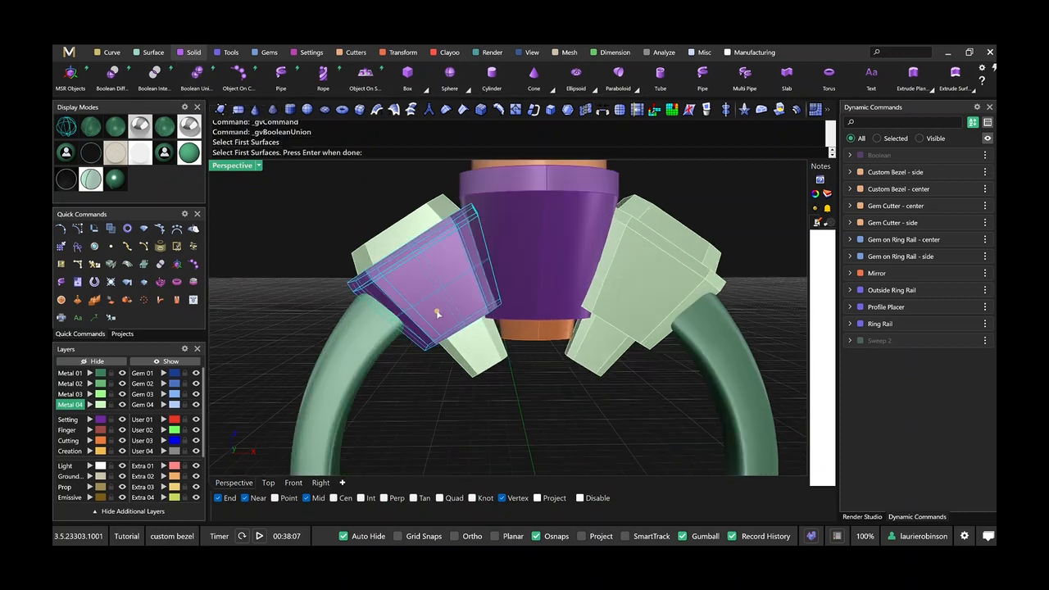
{"action": "left_click", "coordinate": [517, 274]}
{"action": "scroll", "coordinate": [637, 293], "scroll_direction": "down", "scroll_amount": 4}
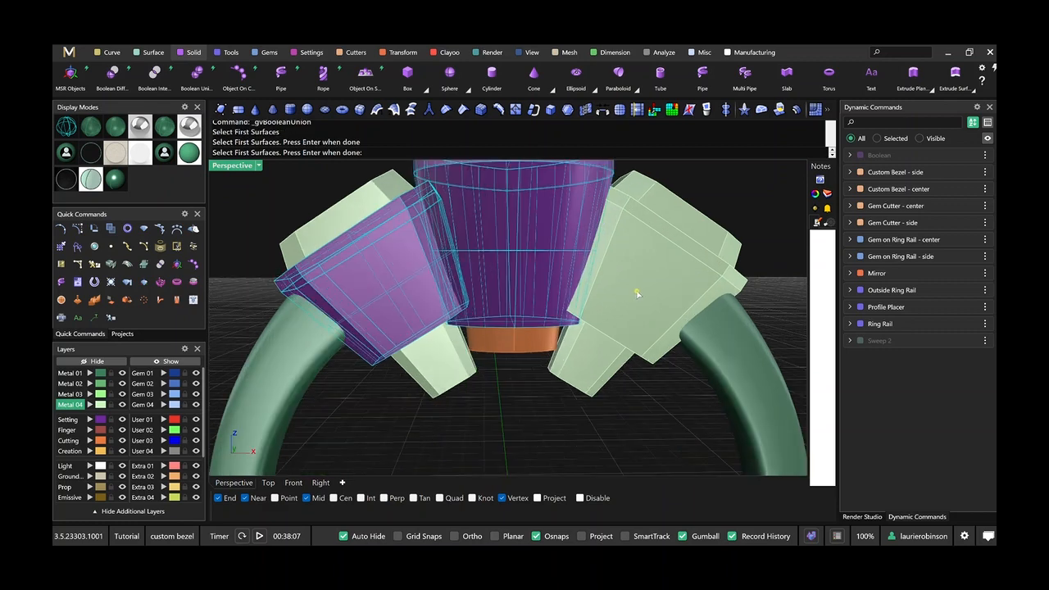
{"action": "key", "text": "Return"}
Choose the mirrored side bezel as the second surface and unite all three bezels.
{"action": "scroll", "coordinate": [655, 293], "scroll_direction": "up", "scroll_amount": 5}
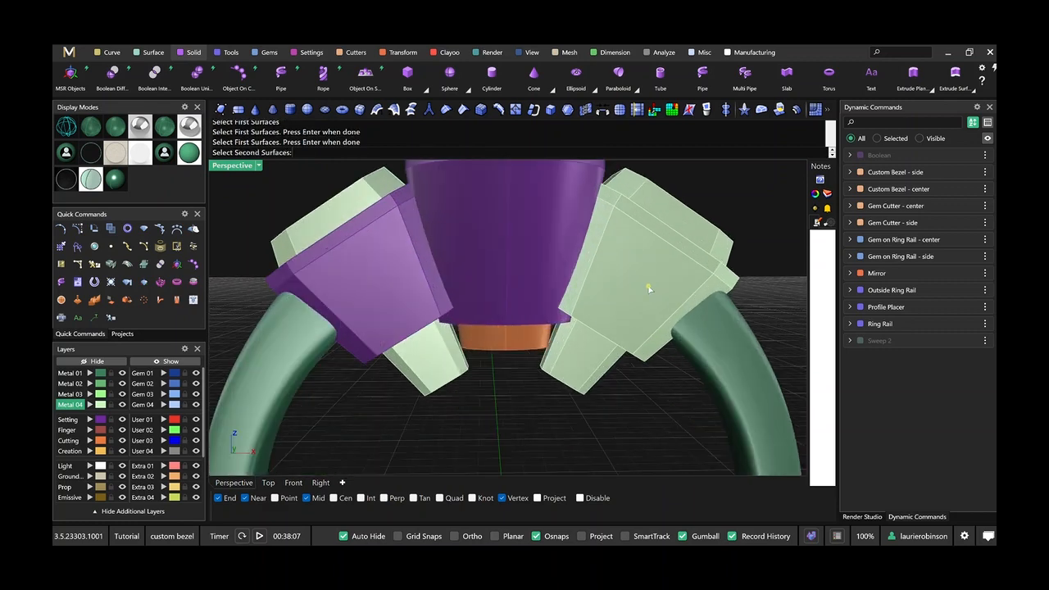
{"action": "left_click", "coordinate": [648, 289]}
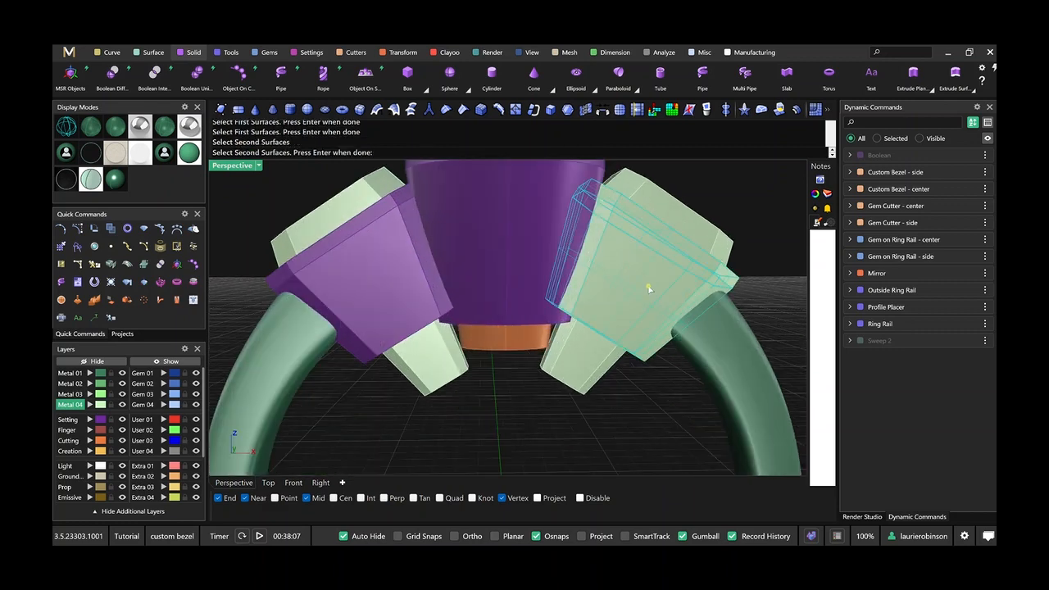
{"action": "key", "text": "Return"}
{"action": "key", "text": "Return"}
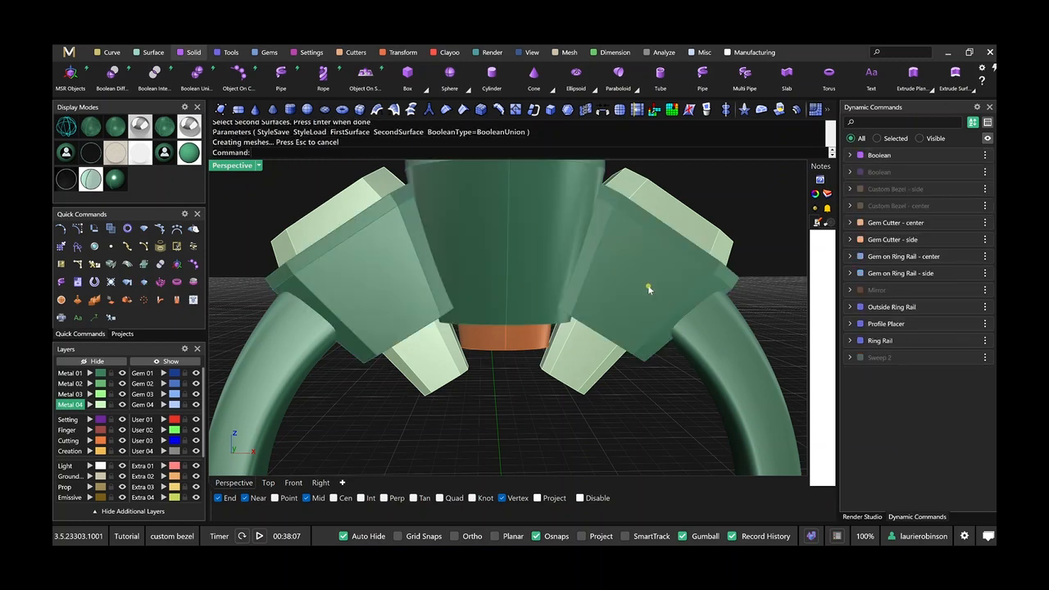
{"action": "scroll", "coordinate": [648, 287], "scroll_direction": "down", "scroll_amount": 7}
{"action": "right_click_drag", "start_coordinate": [648, 287], "coordinate": [530, 316]}
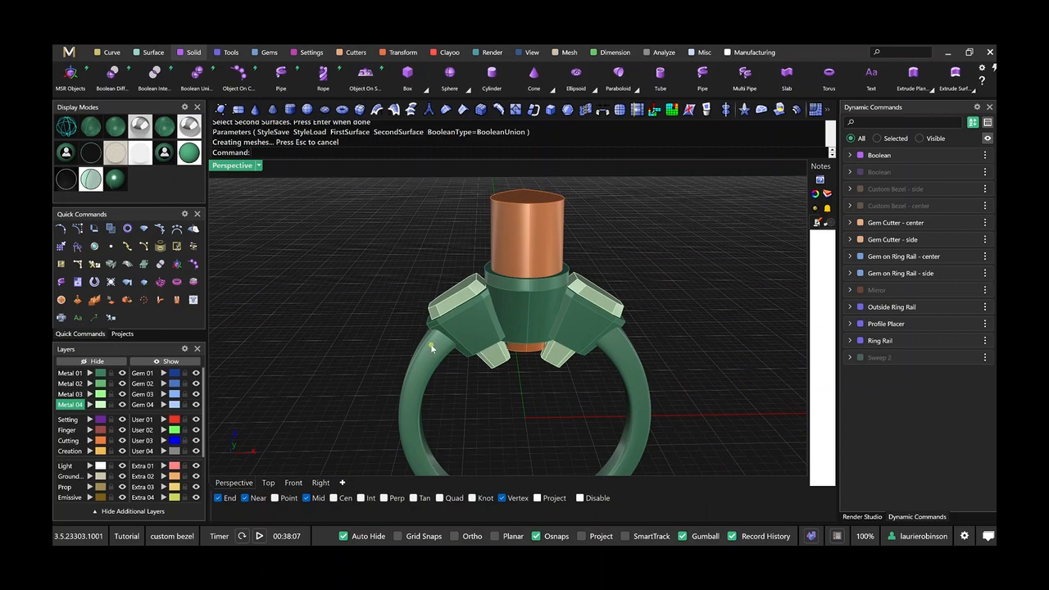
Subtract the center gem cutter and both side gem cutters from the ring band and united bezels with a Boolean Difference.
{"action": "right_click_drag", "start_coordinate": [500, 392], "coordinate": [414, 369]}
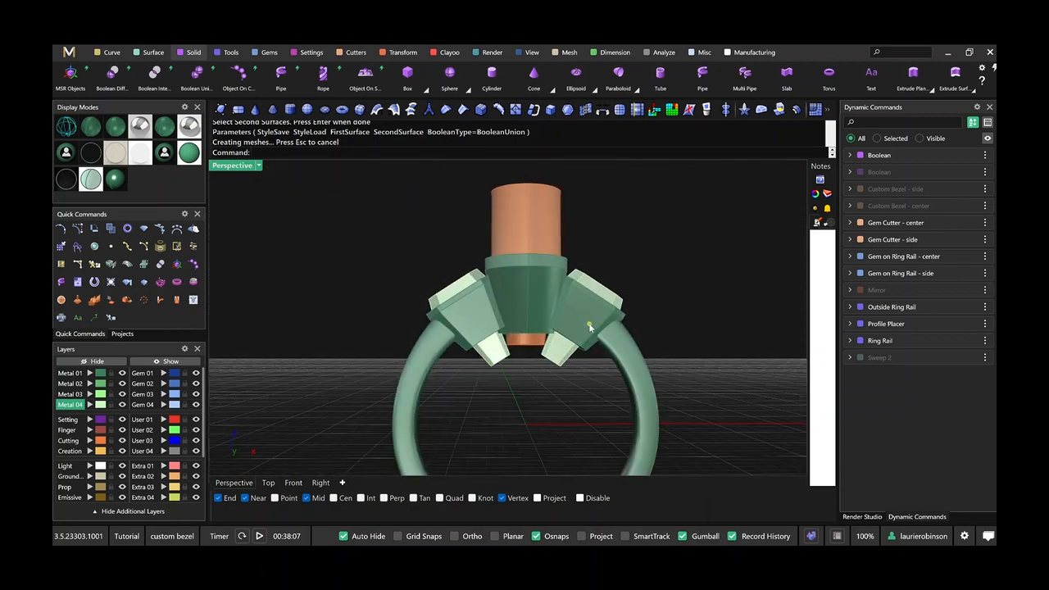
{"action": "left_click", "coordinate": [112, 73]}
{"action": "left_click", "coordinate": [425, 370]}
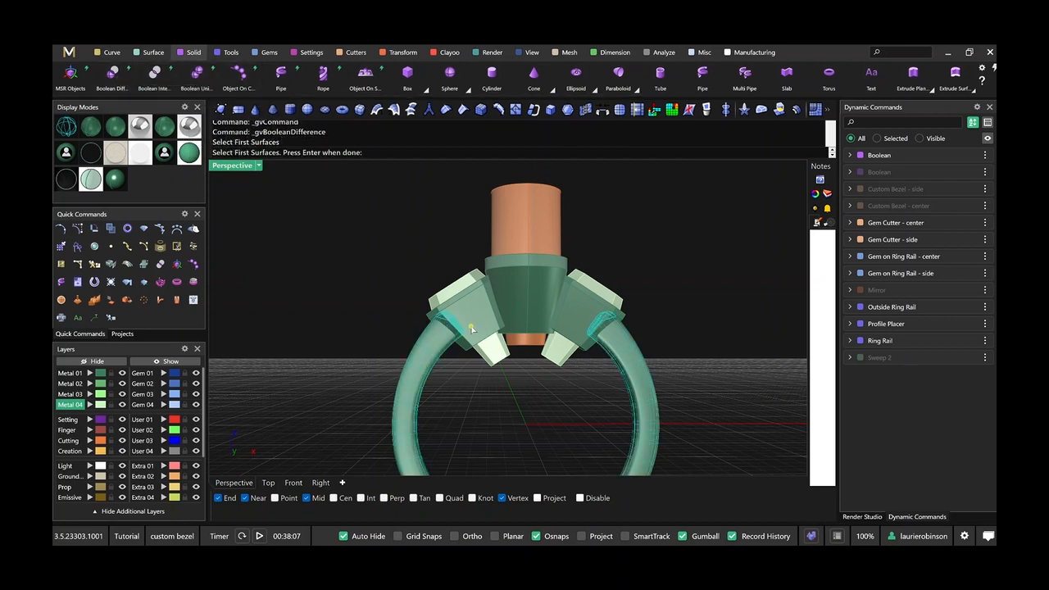
{"action": "left_click", "coordinate": [485, 319]}
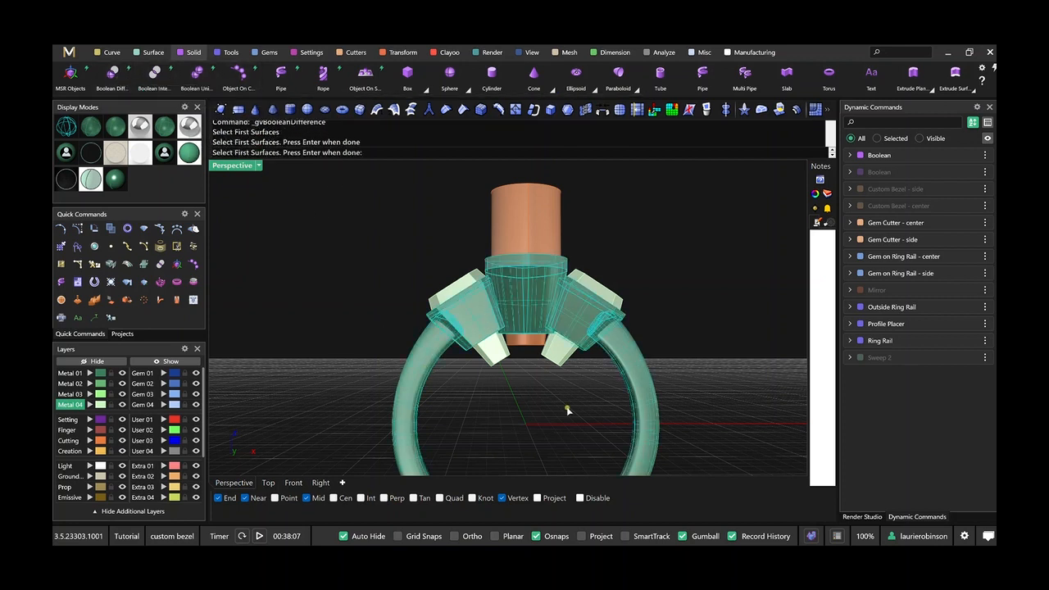
{"action": "key", "text": "Return"}
{"action": "scroll", "coordinate": [556, 337], "scroll_direction": "up", "scroll_amount": 3}
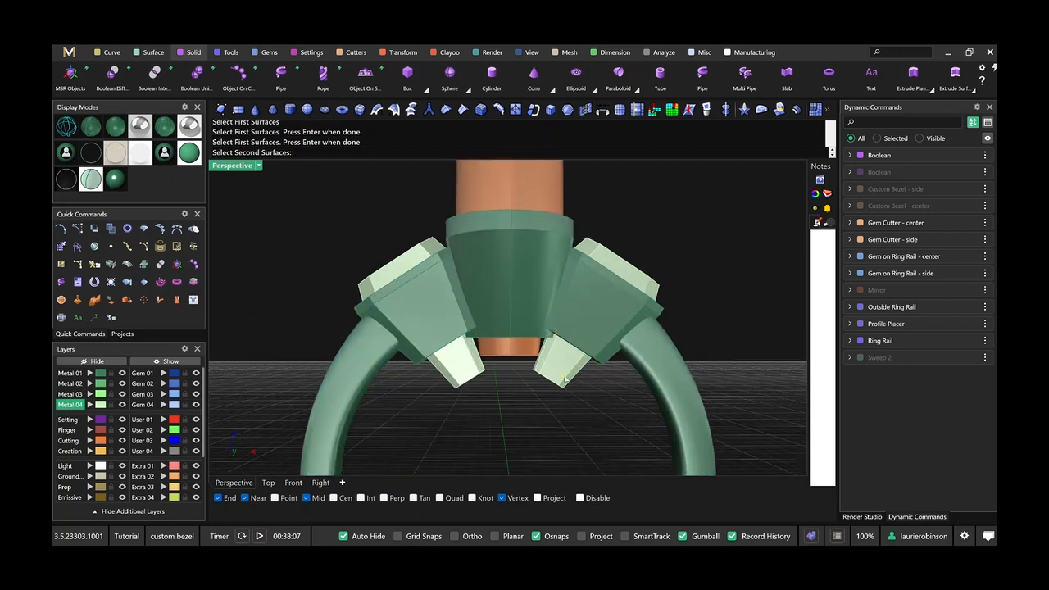
{"action": "left_click", "coordinate": [472, 373]}
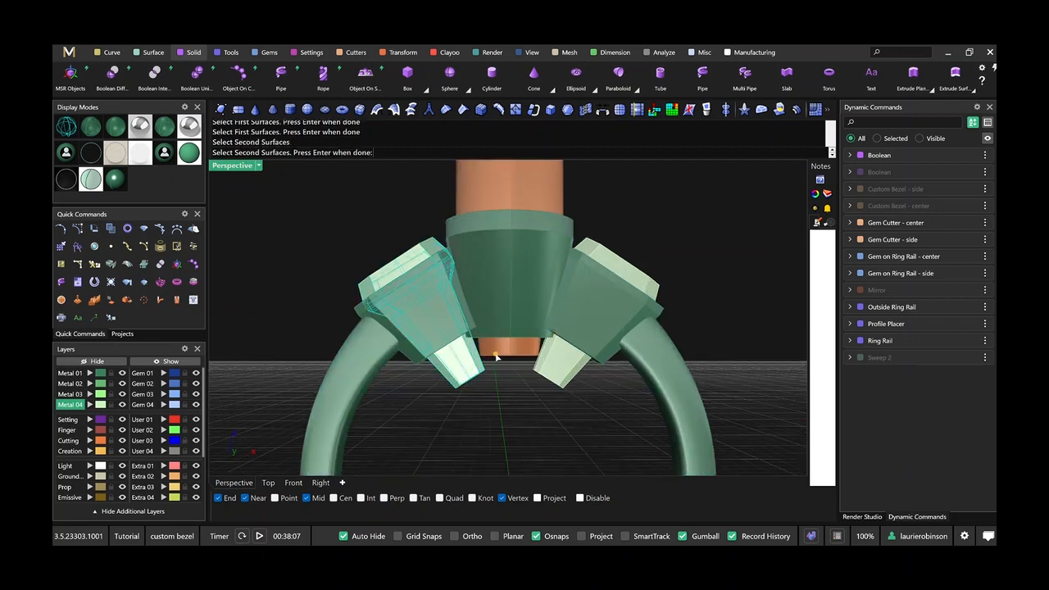
{"action": "left_click", "coordinate": [498, 358]}
{"action": "left_click", "coordinate": [549, 367]}
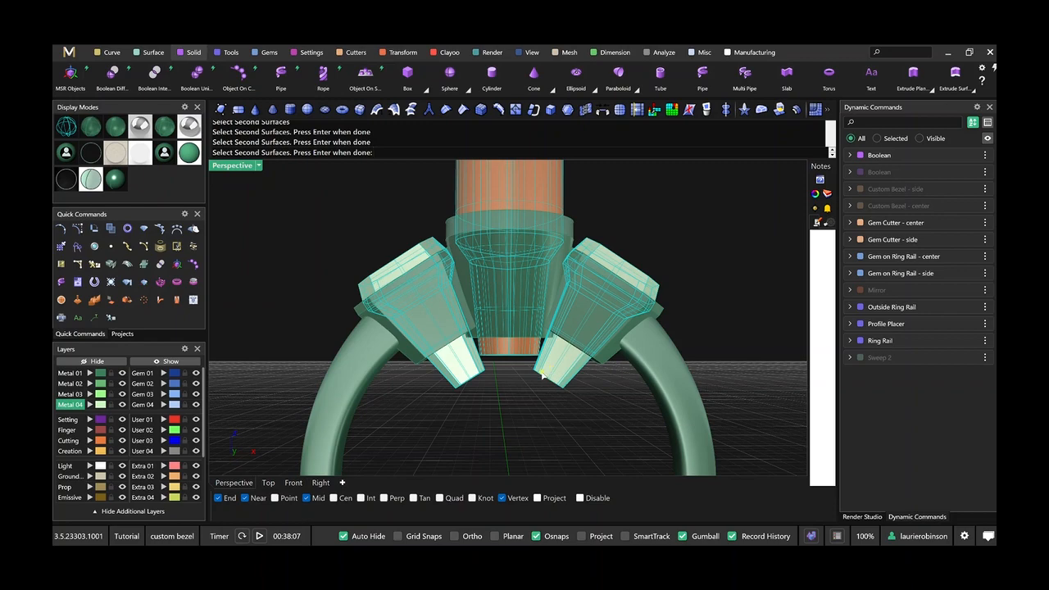
{"action": "key", "text": "Return"}
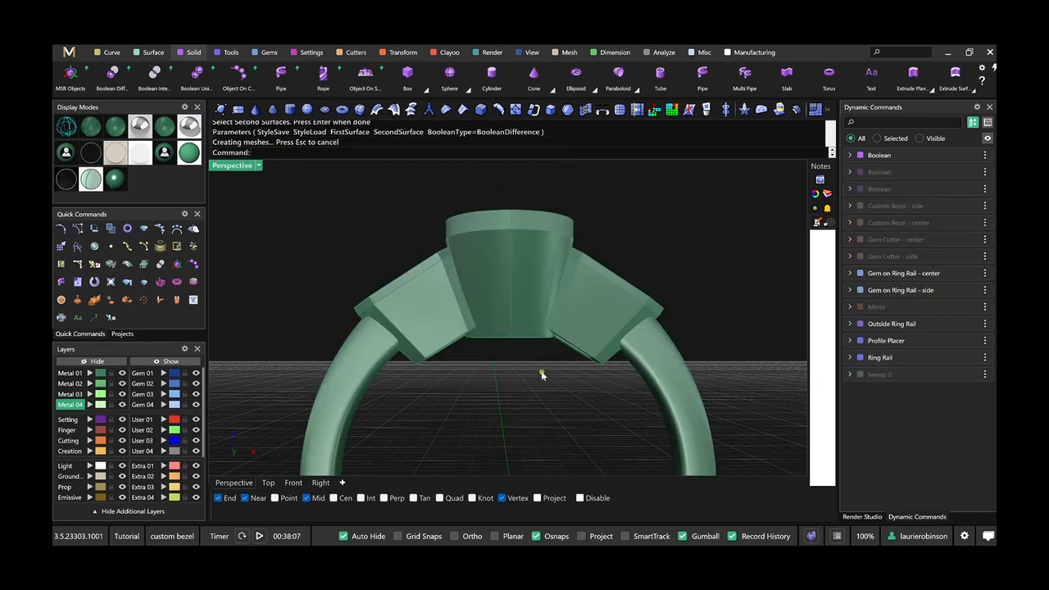
Trim the underside of the united bezels with Cut to Ring Rail, using angle 180, zero offsets and comfort fit off.
{"action": "right_click_drag", "start_coordinate": [540, 374], "coordinate": [485, 352]}
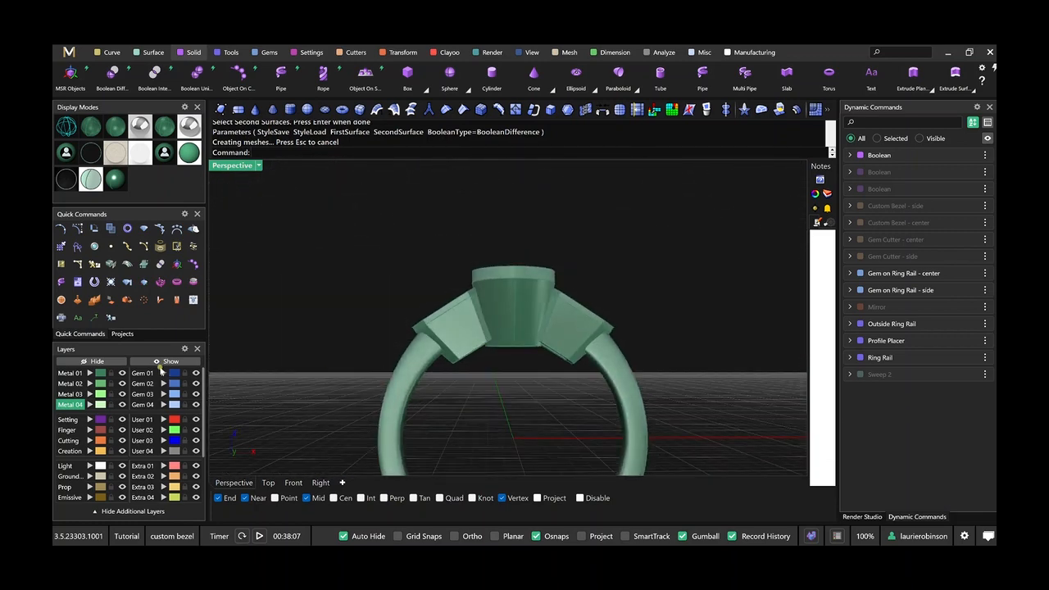
{"action": "left_click", "coordinate": [62, 300]}
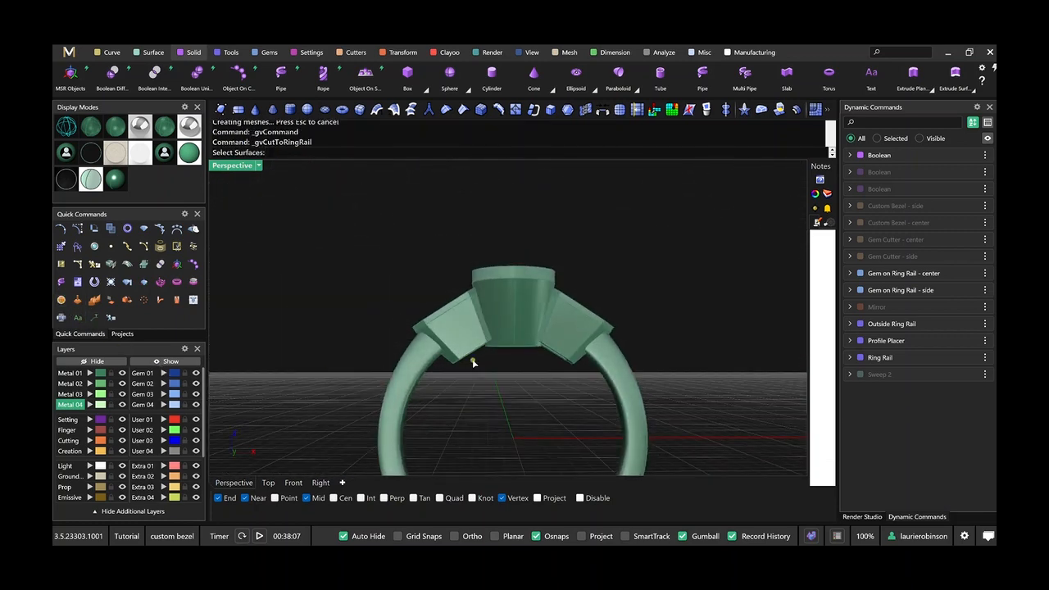
{"action": "left_click", "coordinate": [517, 340]}
{"action": "key", "text": "Return"}
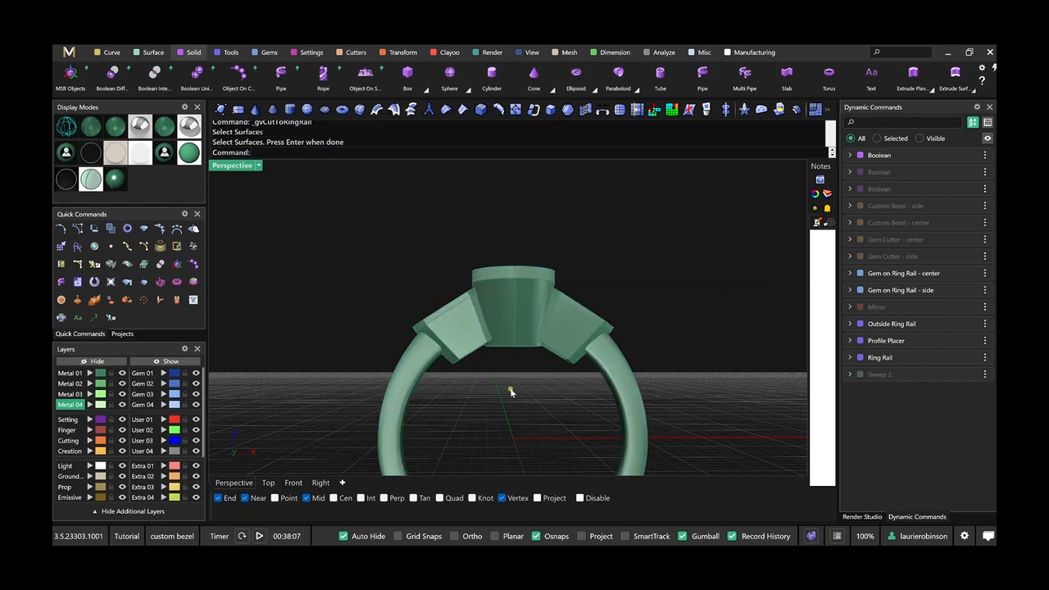
{"action": "scroll", "coordinate": [483, 366], "scroll_direction": "up", "scroll_amount": 2}
{"action": "key", "text": "Return"}
{"action": "scroll", "coordinate": [521, 333], "scroll_direction": "up", "scroll_amount": 4}
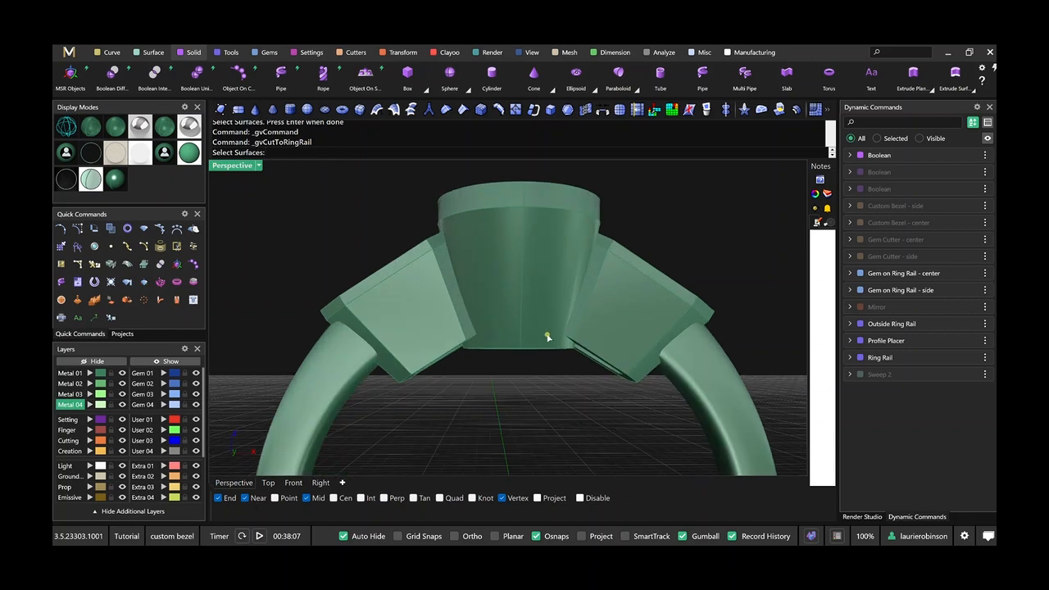
{"action": "left_click", "coordinate": [548, 336]}
{"action": "key", "text": "Return"}
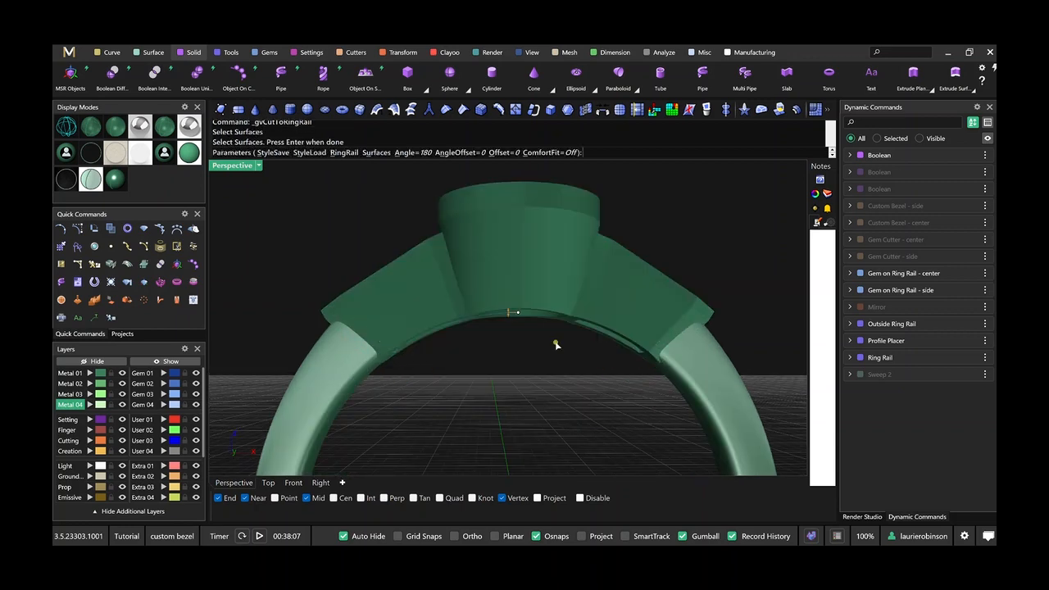
{"action": "key", "text": "Return"}
{"action": "mouse_move", "coordinate": [556, 334]}
{"action": "right_mouse_down"}
{"action": "mouse_move", "coordinate": [550, 286]}
{"action": "mouse_move", "coordinate": [566, 355]}
{"action": "mouse_move", "coordinate": [526, 333]}
{"action": "mouse_move", "coordinate": [532, 353]}
{"action": "mouse_move", "coordinate": [480, 350]}
{"action": "mouse_move", "coordinate": [526, 335]}
{"action": "mouse_move", "coordinate": [507, 279]}
{"action": "right_mouse_up"}
{"action": "scroll", "coordinate": [556, 314], "scroll_direction": "down", "scroll_amount": 4}
{"action": "scroll", "coordinate": [566, 356], "scroll_direction": "down", "scroll_amount": 3}
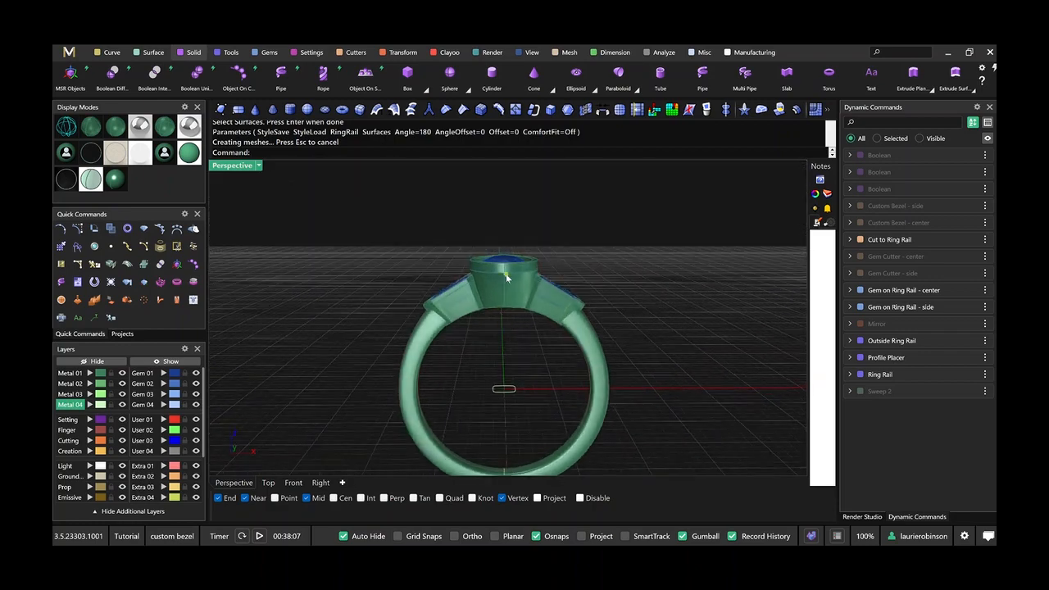
{"action": "left_click", "coordinate": [292, 483]}
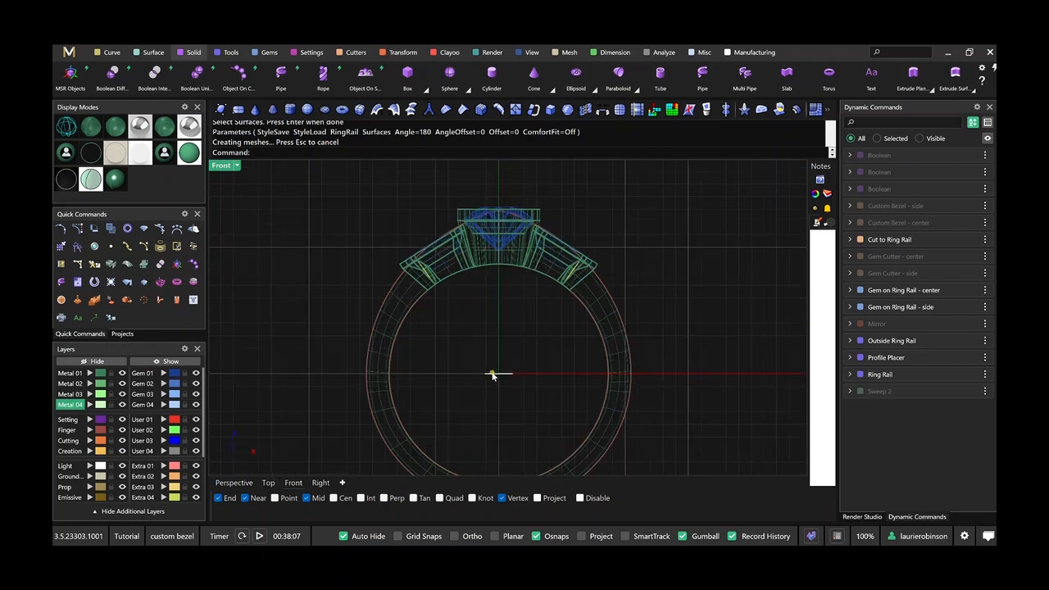
{"action": "left_click", "coordinate": [492, 375]}
{"action": "left_click_drag", "start_coordinate": [503, 359], "coordinate": [503, 311]}
{"action": "left_click", "coordinate": [234, 483]}
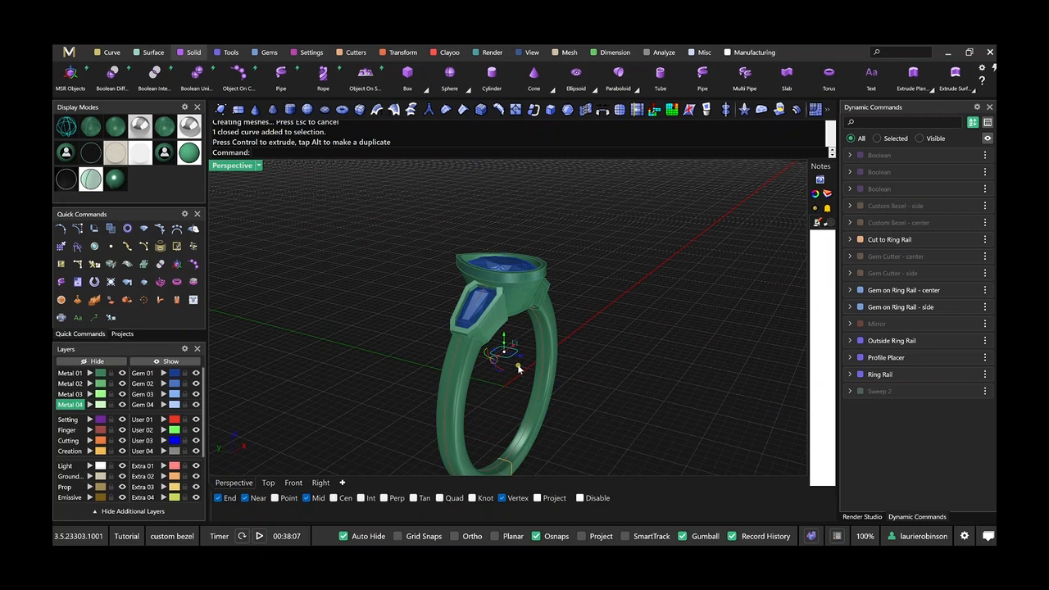
{"action": "key", "text": "ctrl+z"}
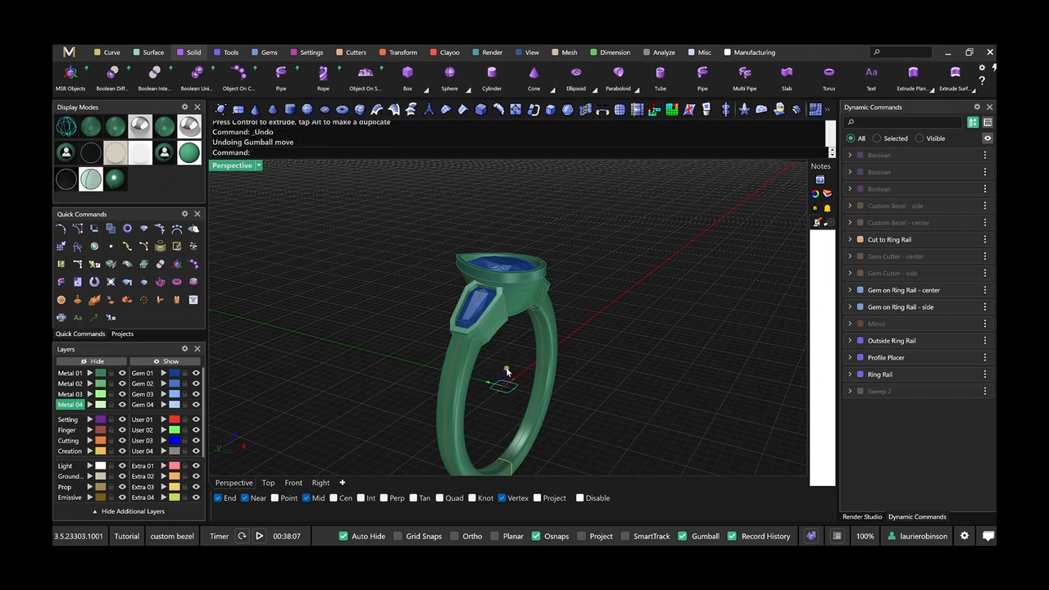
Copy the flat rounded rectangle at the ring's center upward and rotate the copy upright to face the front.
{"action": "left_click_drag", "start_coordinate": [506, 371], "coordinate": [508, 342], "text": "alt"}
{"action": "right_click_drag", "start_coordinate": [515, 351], "coordinate": [523, 373]}
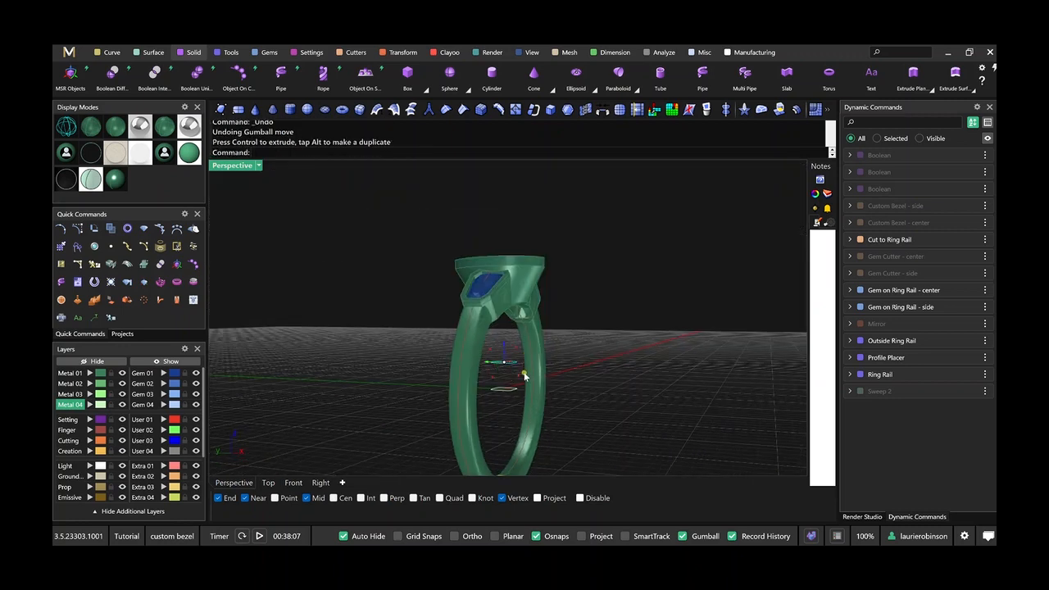
{"action": "left_click_drag", "start_coordinate": [523, 374], "coordinate": [500, 389]}
{"action": "right_click_drag", "start_coordinate": [580, 379], "coordinate": [510, 395]}
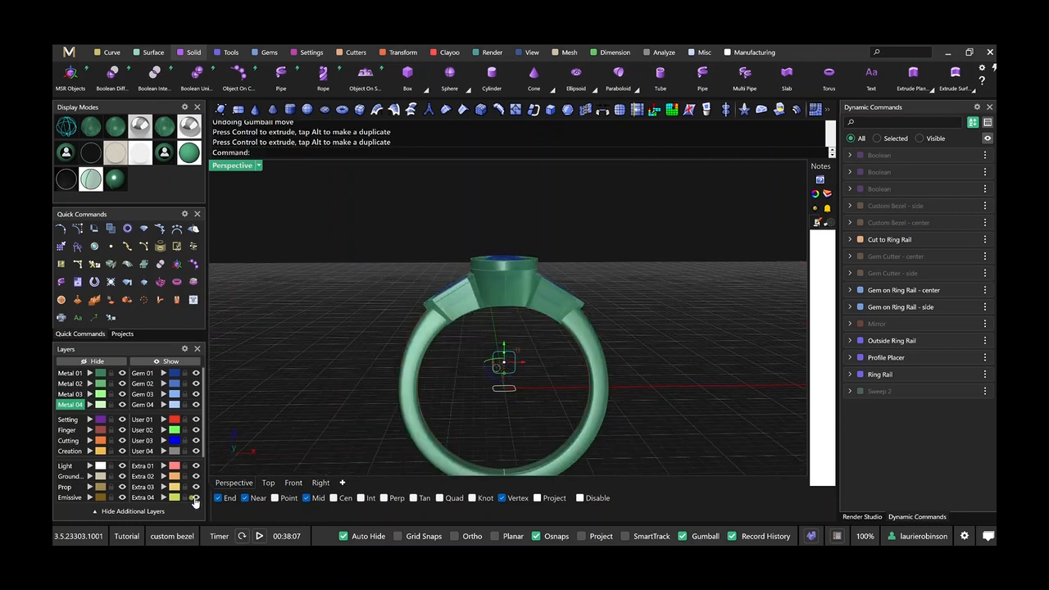
In the front view, move the upright rounded rectangle up into the center bezel, over the lower part of the gem.
{"action": "left_click", "coordinate": [292, 483]}
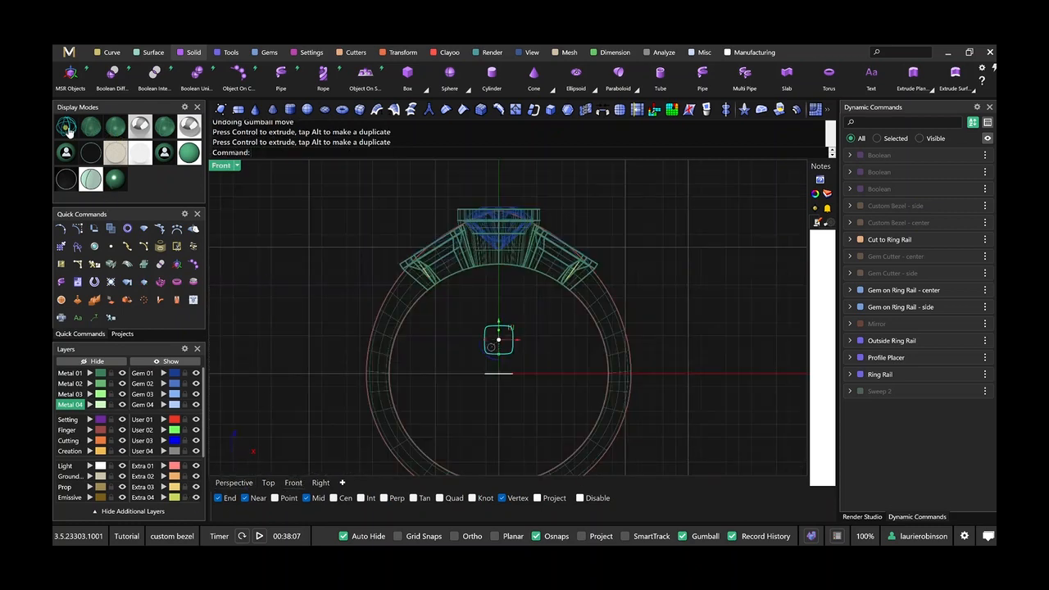
{"action": "scroll", "coordinate": [429, 311], "scroll_direction": "up", "scroll_amount": 3}
{"action": "left_click_drag", "start_coordinate": [533, 367], "coordinate": [557, 259]}
{"action": "scroll", "coordinate": [549, 234], "scroll_direction": "down", "scroll_amount": 4}
{"action": "right_click_drag", "start_coordinate": [557, 260], "coordinate": [530, 287]}
{"action": "left_click_drag", "start_coordinate": [558, 260], "coordinate": [524, 247]}
{"action": "scroll", "coordinate": [523, 247], "scroll_direction": "up", "scroll_amount": 9}
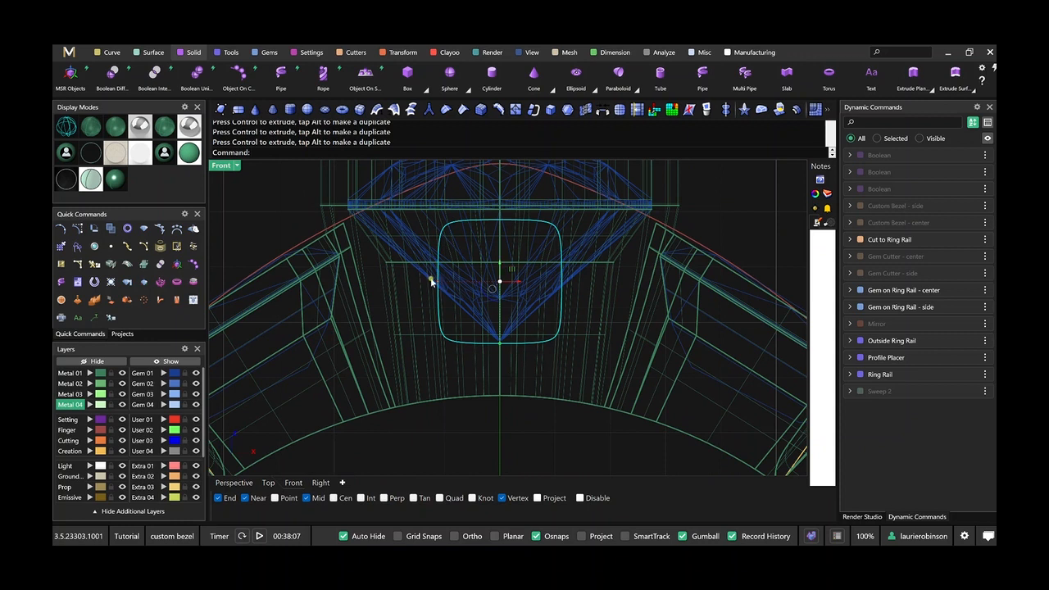
Scale the rounded rectangle wider and slightly shorter, and lower it within the center bezel.
{"action": "left_click_drag", "start_coordinate": [439, 282], "coordinate": [394, 278]}
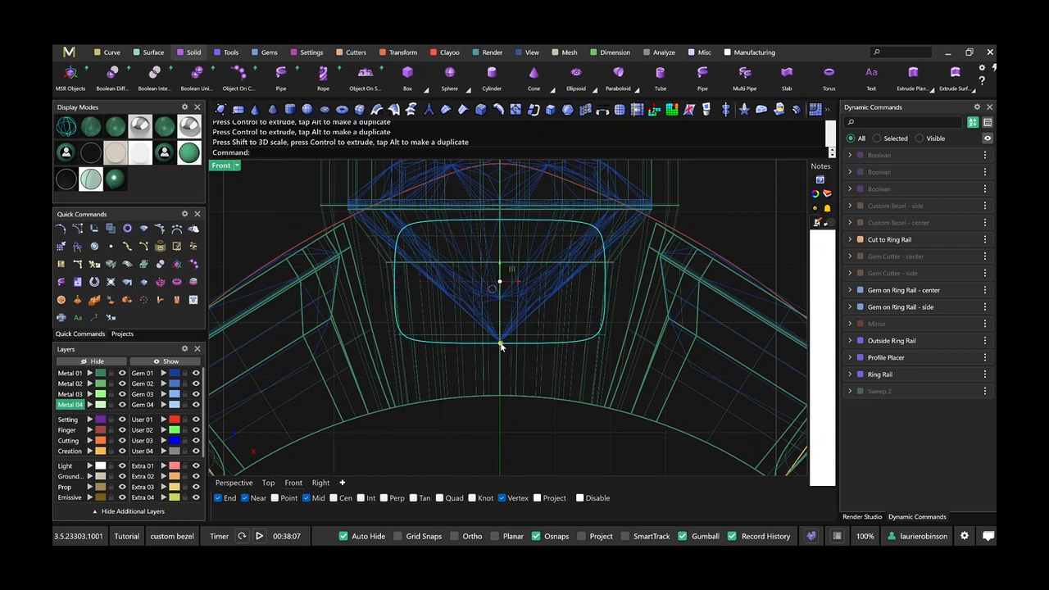
{"action": "left_click_drag", "start_coordinate": [501, 344], "coordinate": [501, 335]}
{"action": "left_click_drag", "start_coordinate": [500, 267], "coordinate": [499, 291]}
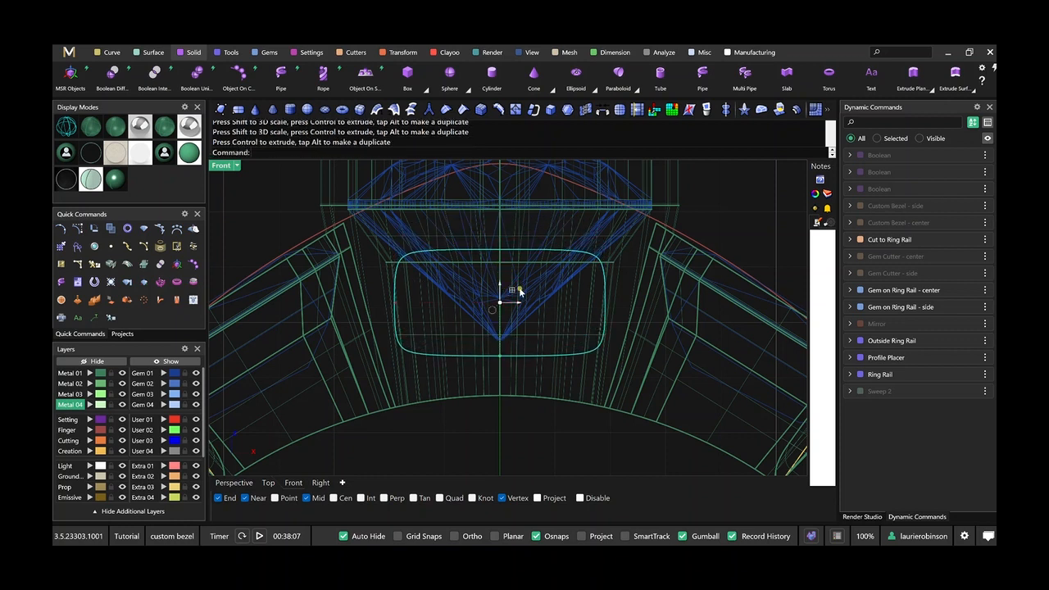
Turn on the rounded rectangle's control points and lower the two bottommost side points to square off the lower corners.
{"action": "left_click", "coordinate": [78, 230]}
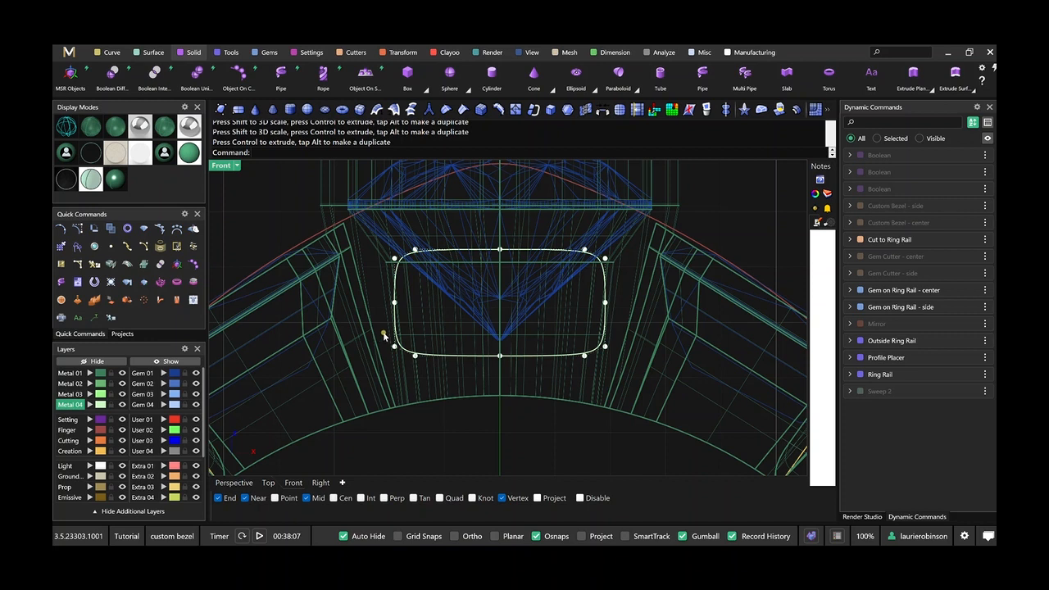
{"action": "left_click", "coordinate": [396, 347]}
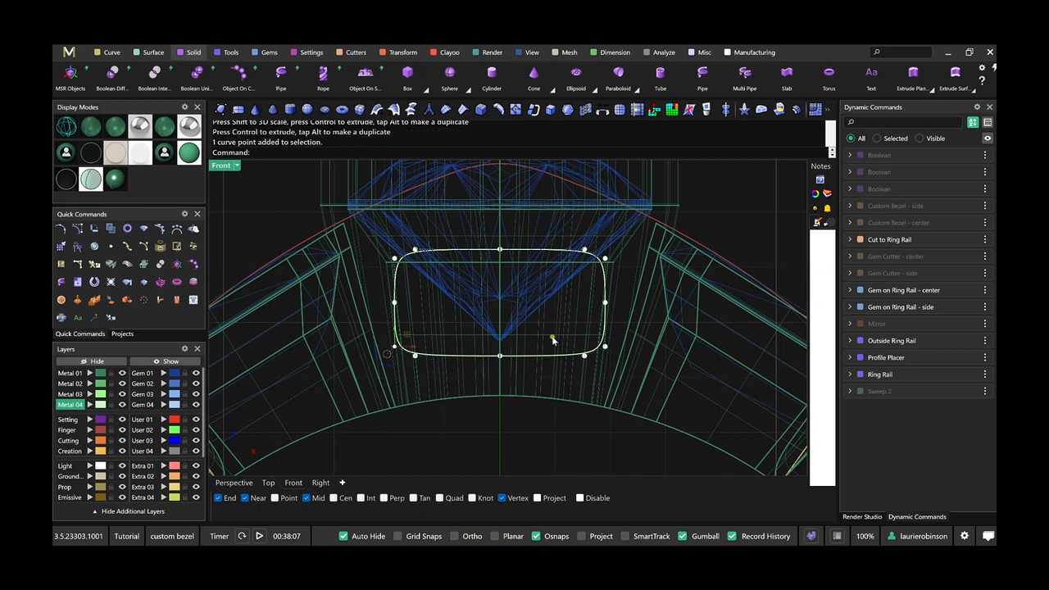
{"action": "left_click", "coordinate": [616, 354], "text": "shift"}
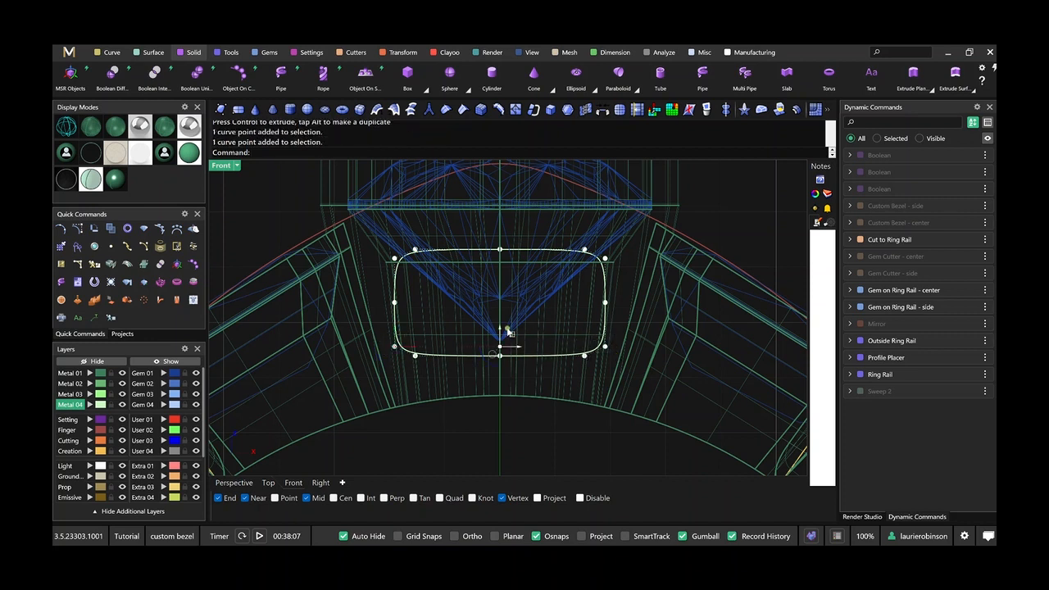
{"action": "left_click_drag", "start_coordinate": [503, 333], "coordinate": [503, 352]}
Round the curve's upper corners by lowering the two upper side points and scaling the two top corner points inward.
{"action": "left_click", "coordinate": [396, 257]}
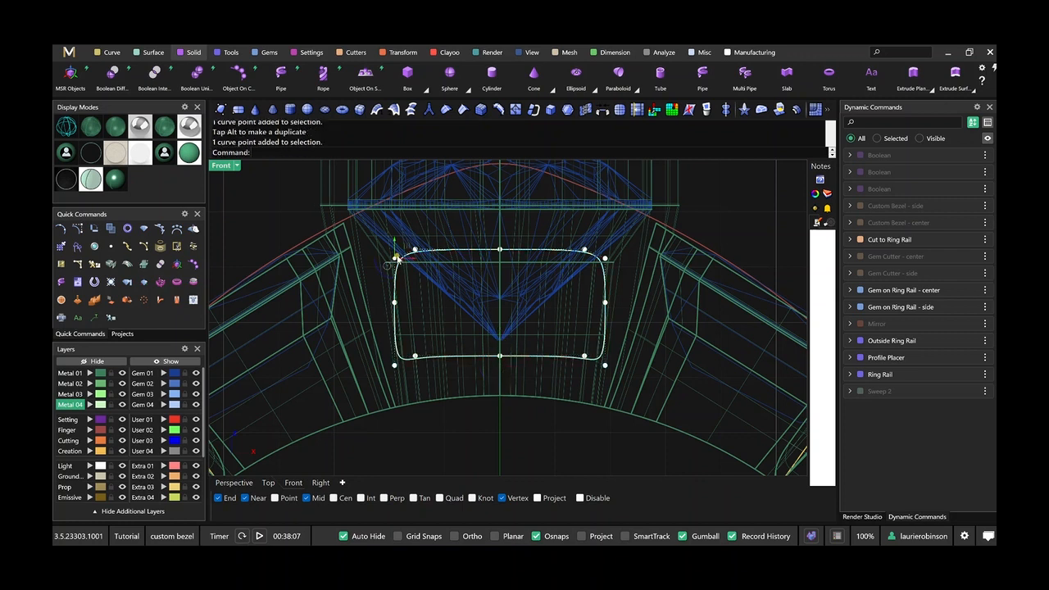
{"action": "left_click", "coordinate": [605, 260], "text": "shift"}
{"action": "left_click_drag", "start_coordinate": [501, 245], "coordinate": [507, 271]}
{"action": "left_click", "coordinate": [416, 250]}
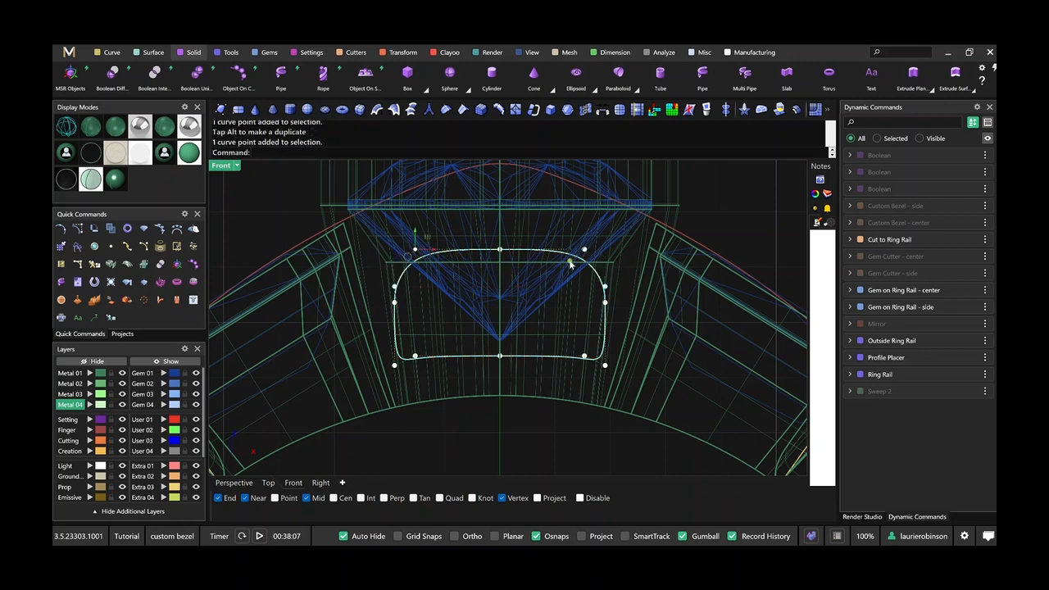
{"action": "left_click", "coordinate": [585, 252], "text": "shift"}
{"action": "left_click_drag", "start_coordinate": [416, 250], "coordinate": [431, 250]}
Lower the four bottom corner points so the curve's lower edge arches along the ring rail, and turn off the control points.
{"action": "scroll", "coordinate": [495, 440], "scroll_direction": "down", "scroll_amount": 1}
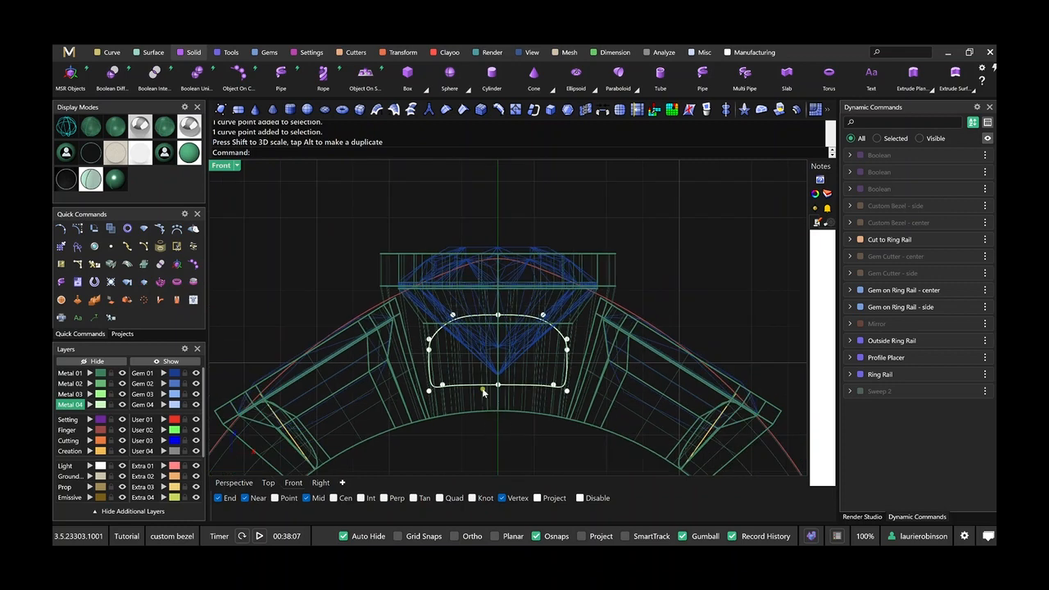
{"action": "scroll", "coordinate": [487, 388], "scroll_direction": "up", "scroll_amount": 2}
{"action": "left_click_drag", "start_coordinate": [367, 364], "coordinate": [480, 400]}
{"action": "left_click_drag", "start_coordinate": [606, 361], "coordinate": [664, 418], "text": "shift"}
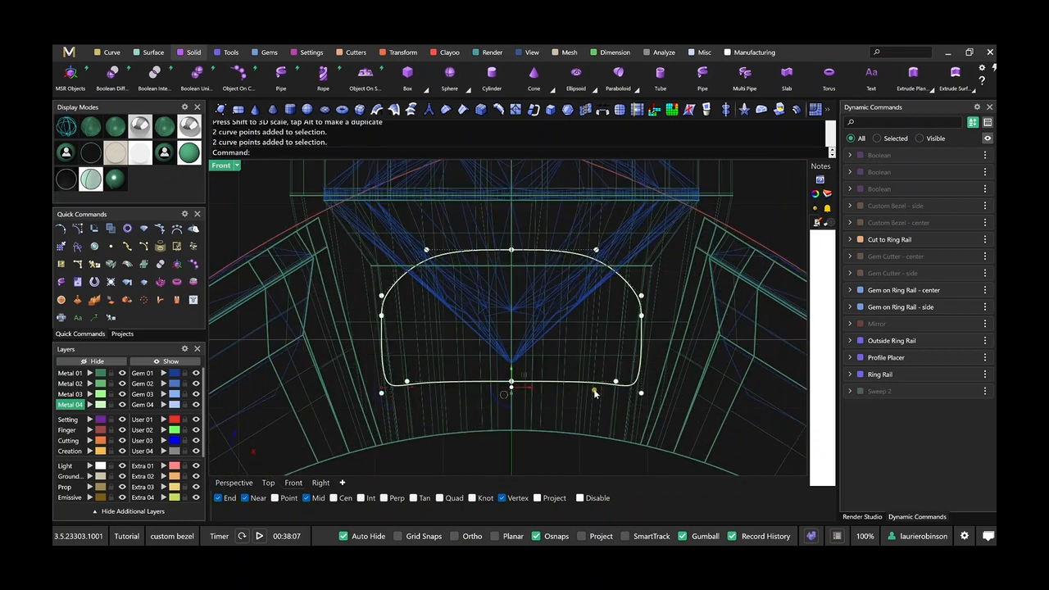
{"action": "left_click_drag", "start_coordinate": [512, 371], "coordinate": [512, 382]}
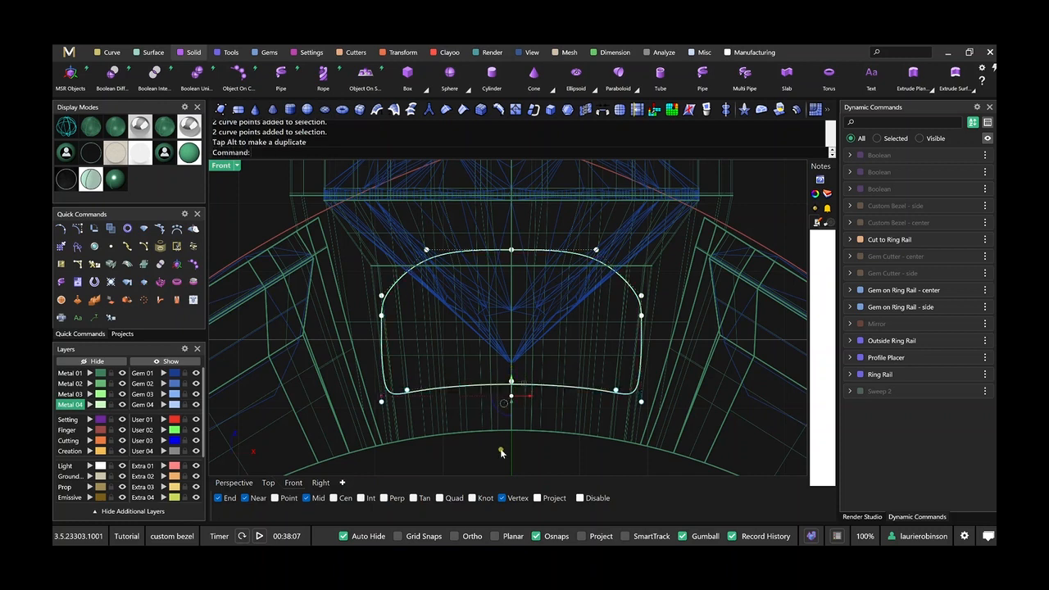
{"action": "scroll", "coordinate": [508, 459], "scroll_direction": "down", "scroll_amount": 3}
{"action": "key", "text": "Escape"}
Scale the arched window curve slightly narrower about its center so its sides fit within the center bezel.
{"action": "right_click_drag", "start_coordinate": [529, 378], "coordinate": [529, 308]}
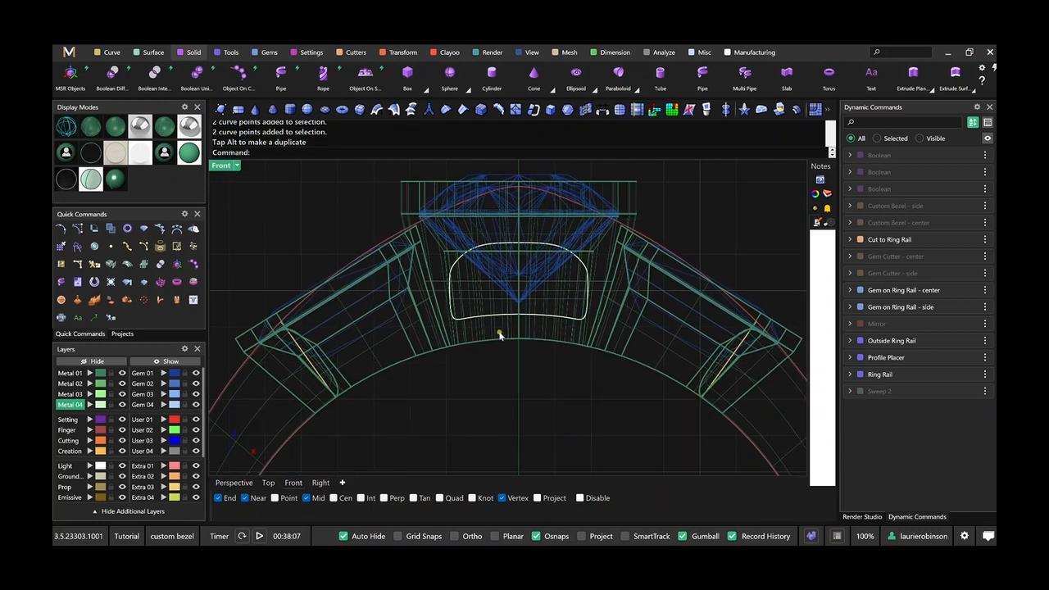
{"action": "left_click", "coordinate": [496, 317]}
{"action": "left_click_drag", "start_coordinate": [449, 283], "coordinate": [458, 284]}
{"action": "left_click", "coordinate": [488, 377]}
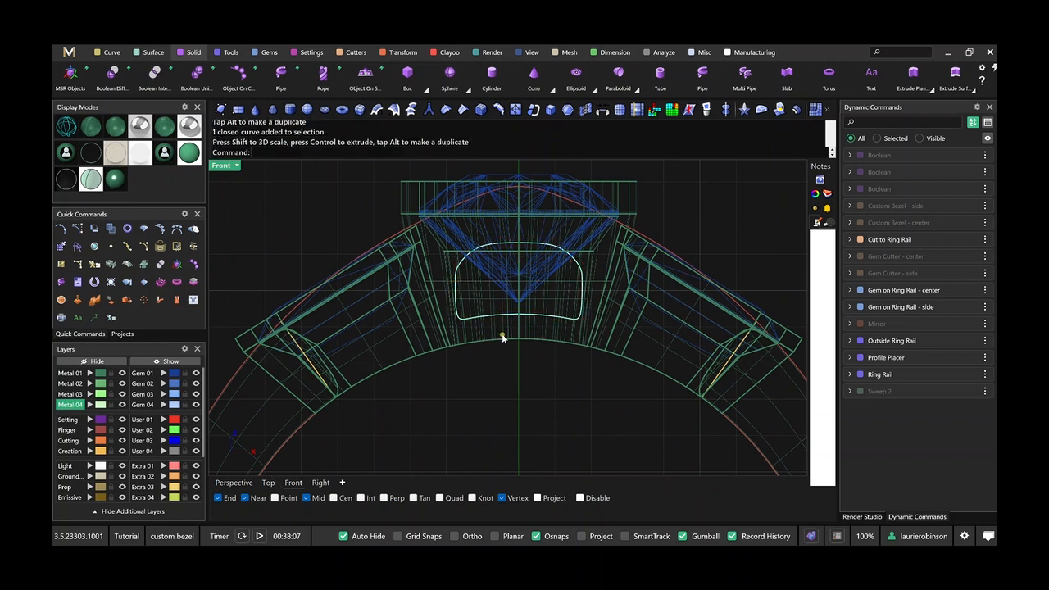
{"action": "left_click", "coordinate": [495, 317]}
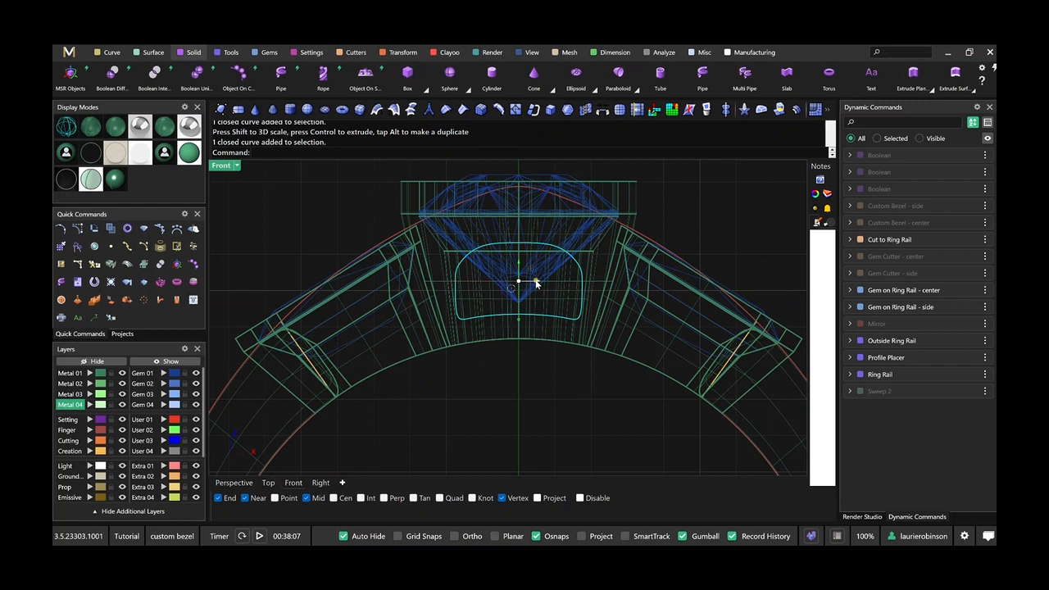
{"action": "key", "text": "alt"}
{"action": "left_click_drag", "start_coordinate": [536, 283], "coordinate": [347, 331]}
{"action": "key", "text": "ctrl+z"}
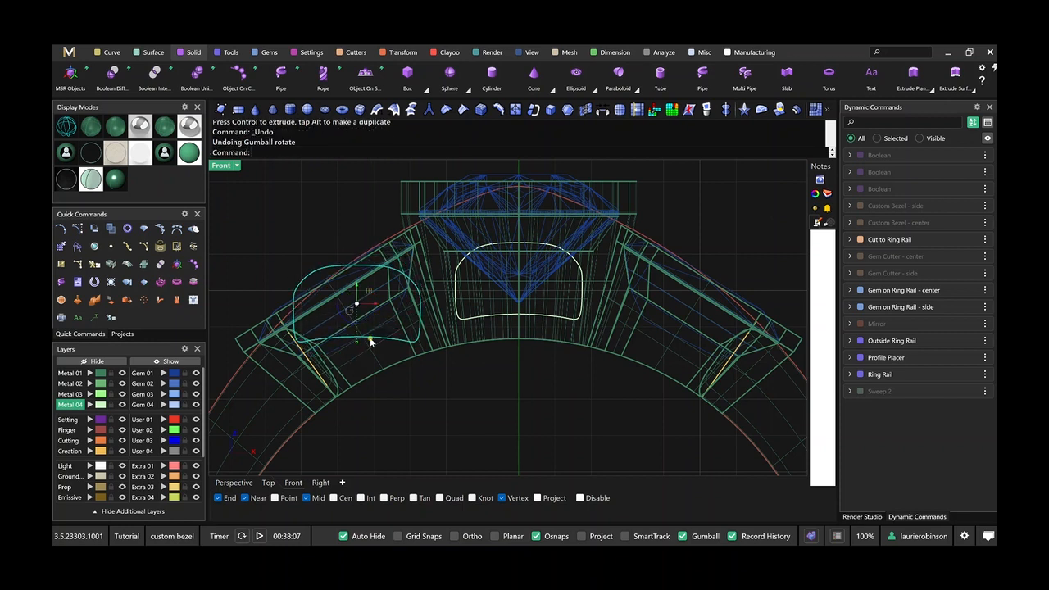
Rotate a copy of the center window curve about the origin (0) onto the left side bezel.
{"action": "left_click", "coordinate": [472, 323]}
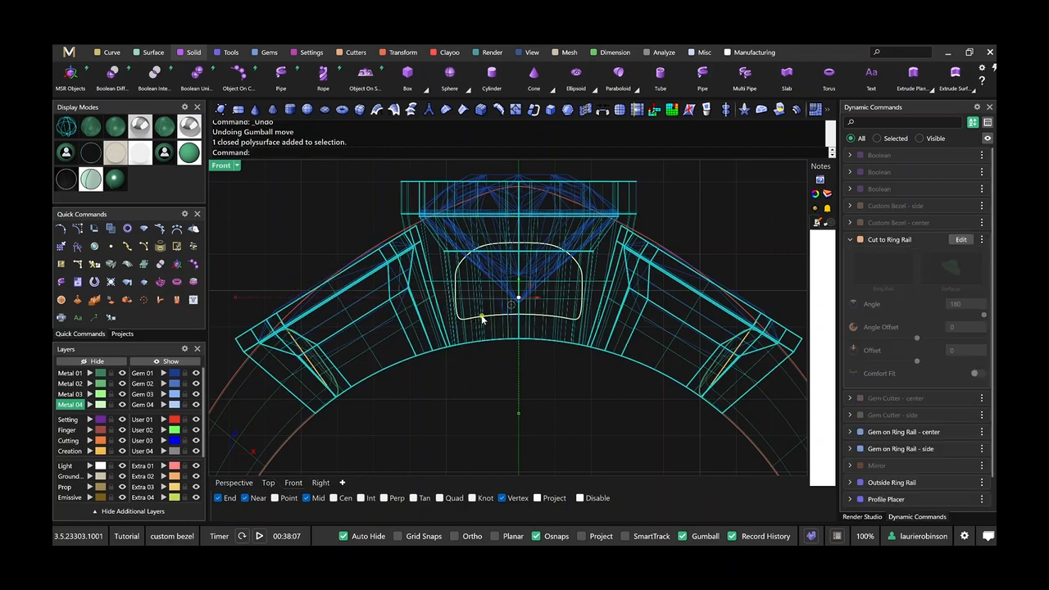
{"action": "left_click", "coordinate": [482, 320]}
{"action": "left_click", "coordinate": [446, 399]}
{"action": "left_click", "coordinate": [472, 322]}
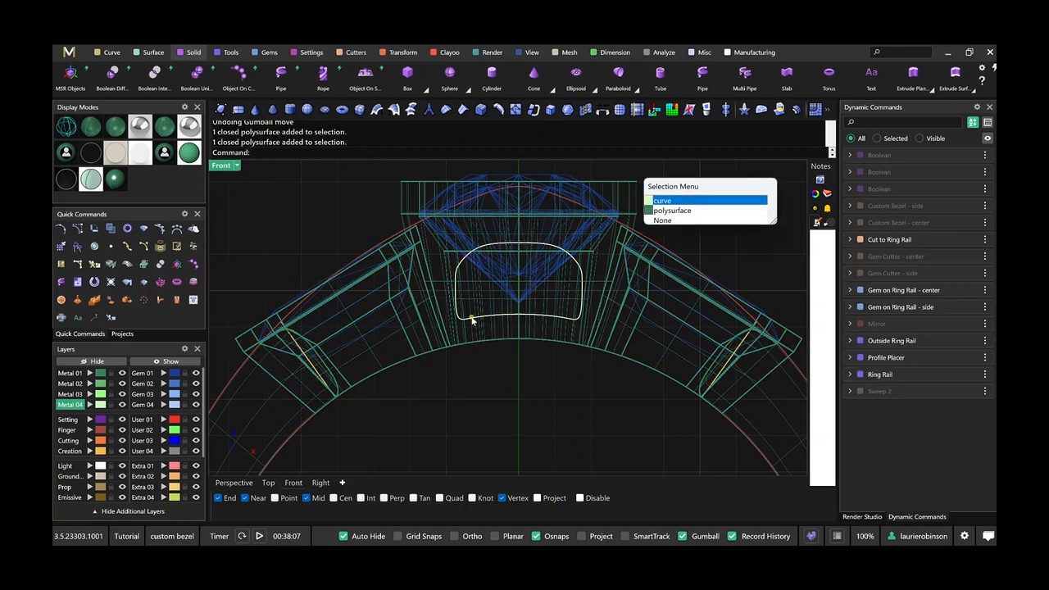
{"action": "left_click", "coordinate": [680, 197]}
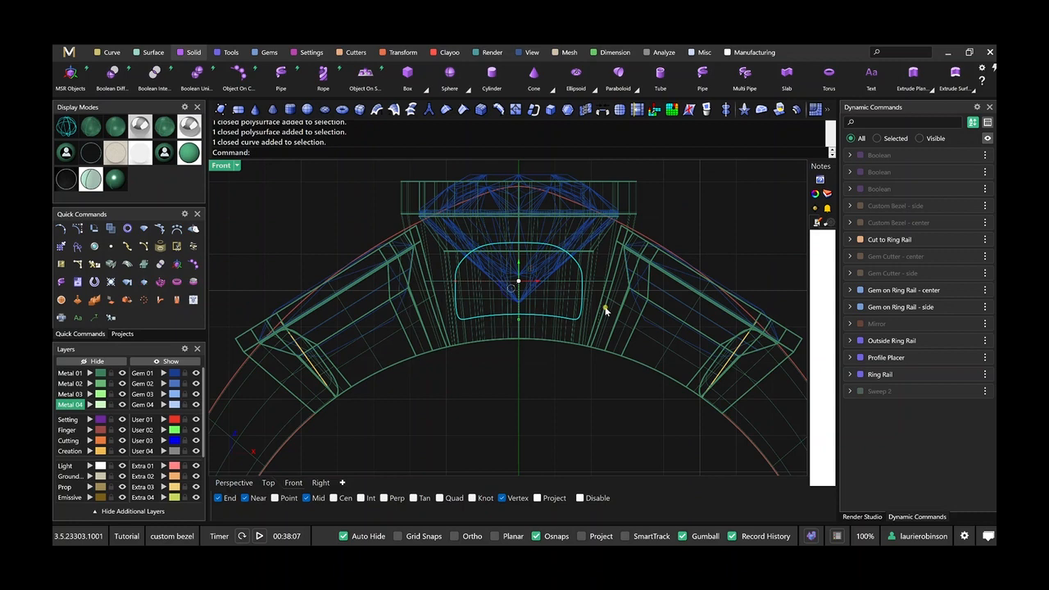
{"action": "type", "text": "Rotate"}
{"action": "key", "text": "Return"}
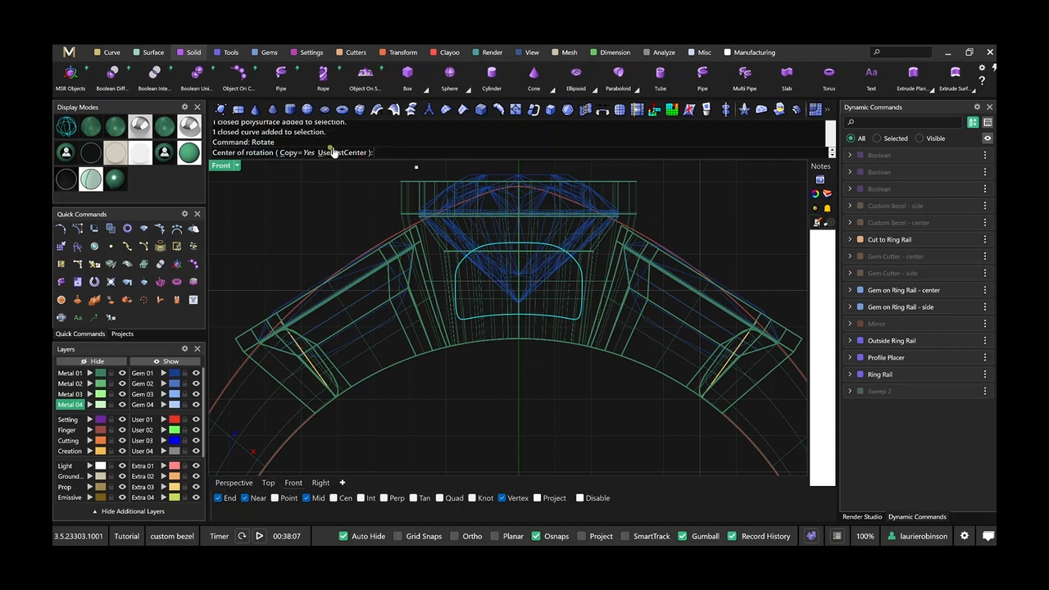
{"action": "scroll", "coordinate": [451, 262], "scroll_direction": "down", "scroll_amount": 4}
{"action": "type", "text": "0"}
{"action": "key", "text": "Return"}
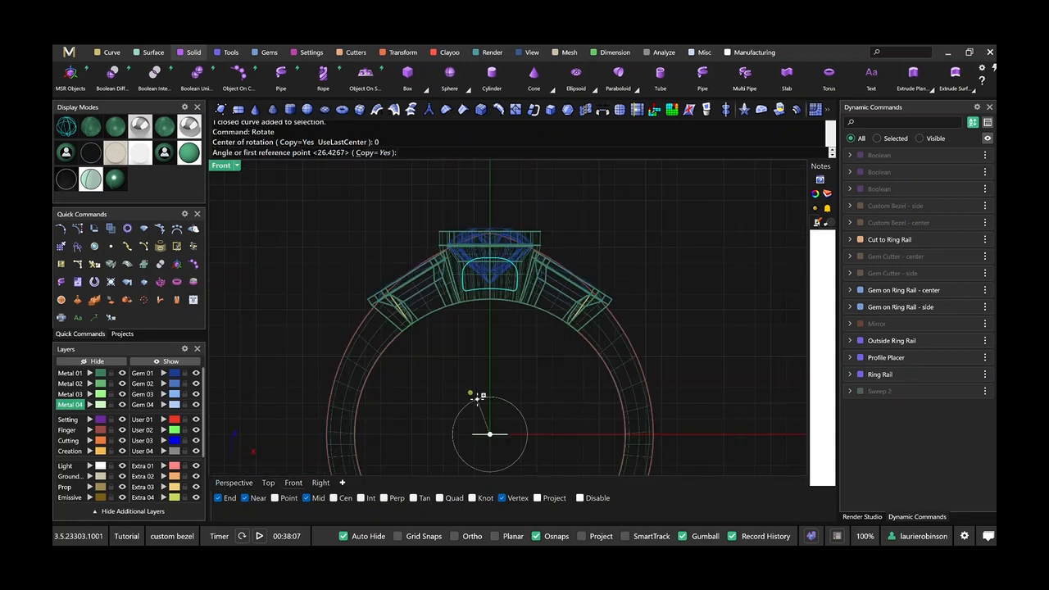
{"action": "left_click", "coordinate": [489, 192]}
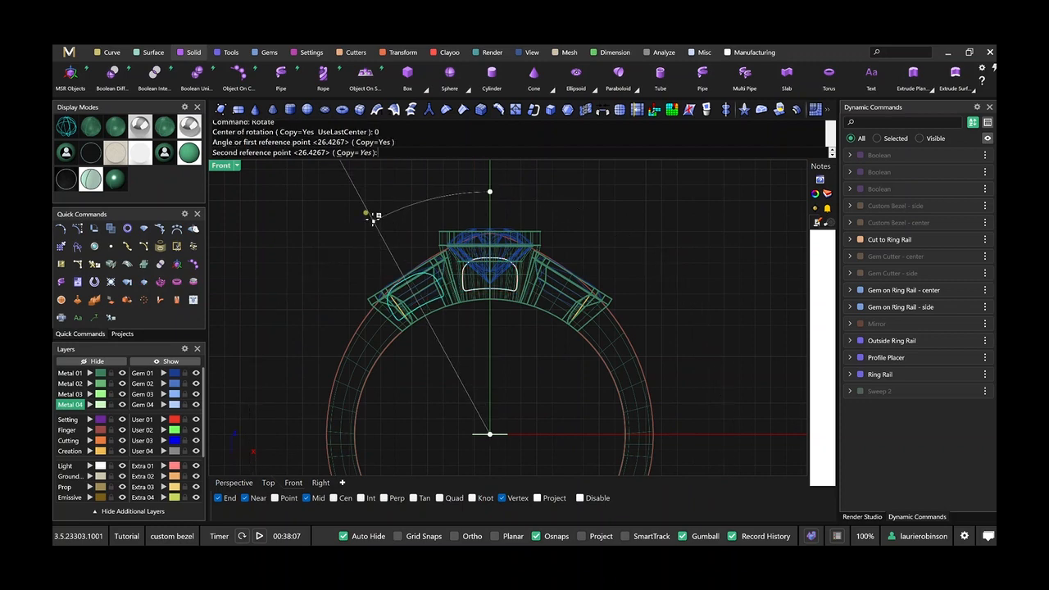
{"action": "scroll", "coordinate": [377, 218], "scroll_direction": "up", "scroll_amount": 3}
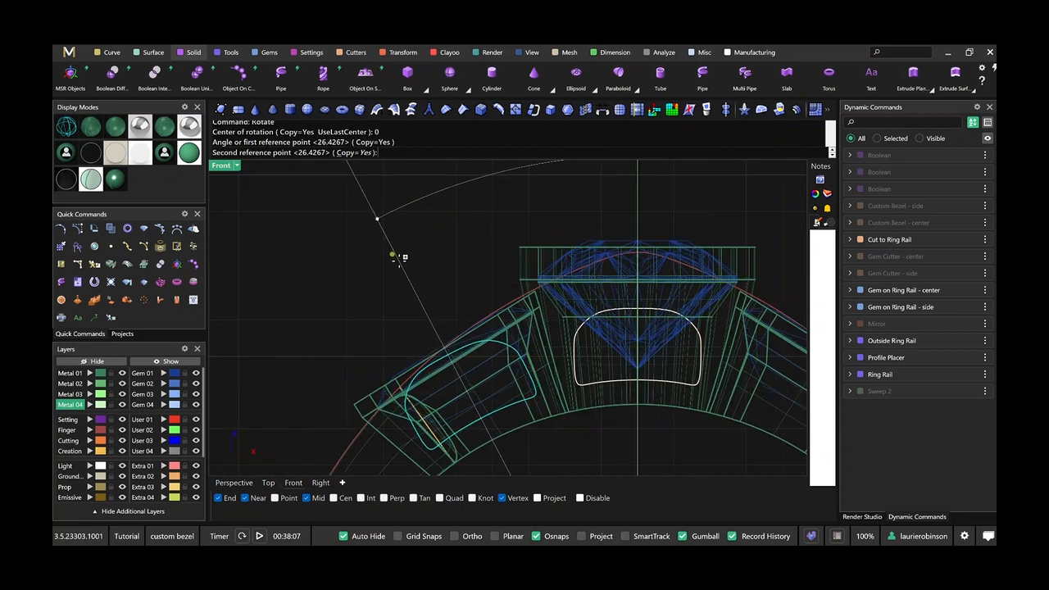
{"action": "left_click", "coordinate": [406, 260]}
{"action": "right_click", "coordinate": [417, 275]}
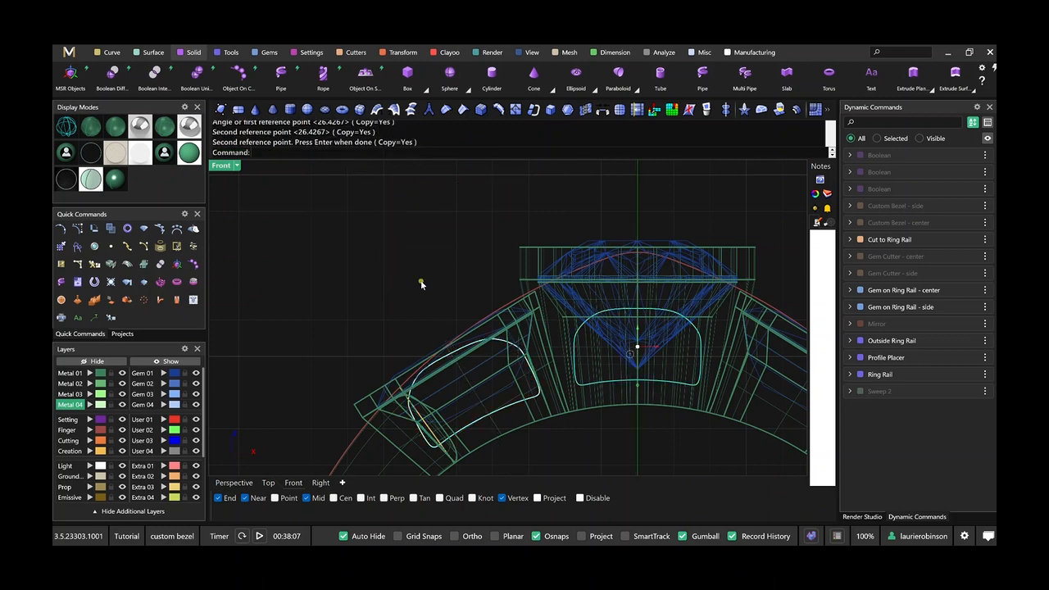
Turn on the copied curve's control points and pull its three outer-end points and upper middle point inward to fit the side bezel.
{"action": "right_click_drag", "start_coordinate": [457, 391], "coordinate": [387, 320]}
{"action": "left_click", "coordinate": [431, 345]}
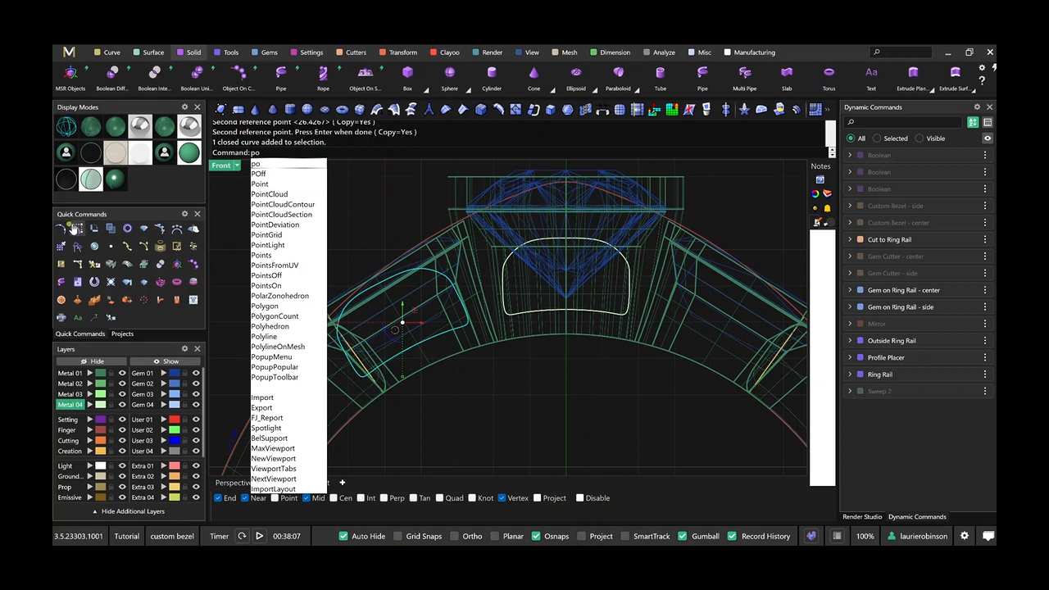
{"action": "left_click", "coordinate": [103, 229]}
{"action": "scroll", "coordinate": [409, 305], "scroll_direction": "up", "scroll_amount": 3}
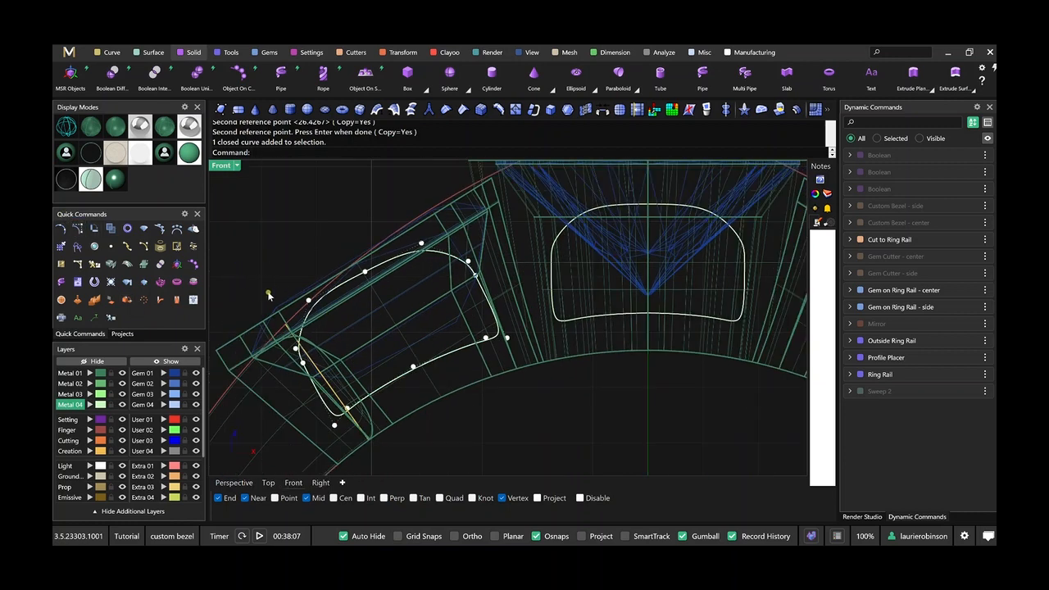
{"action": "left_click_drag", "start_coordinate": [248, 300], "coordinate": [326, 398]}
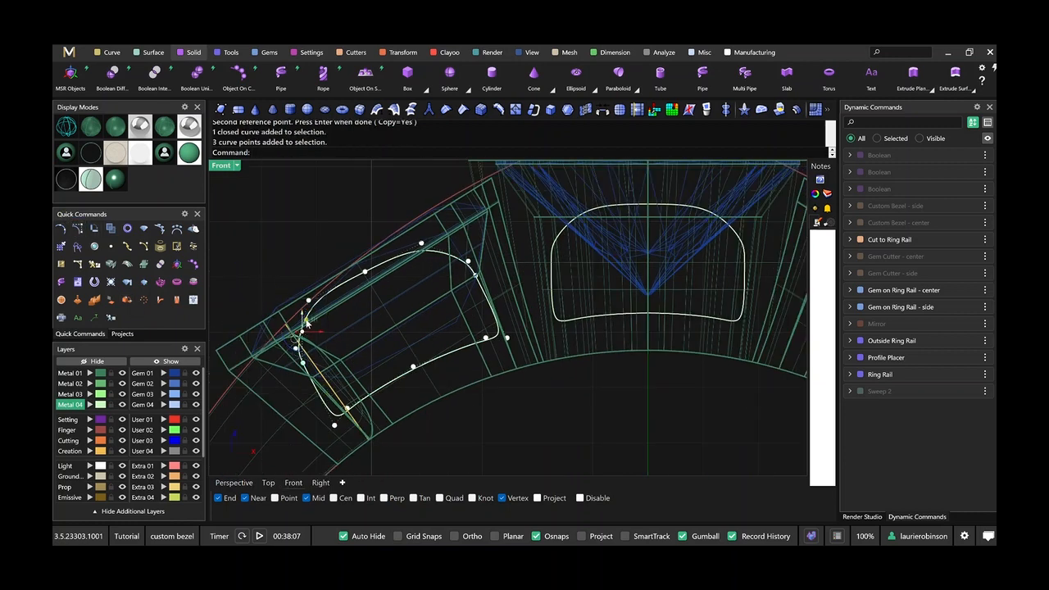
{"action": "left_click_drag", "start_coordinate": [313, 322], "coordinate": [331, 365]}
{"action": "left_click", "coordinate": [392, 264]}
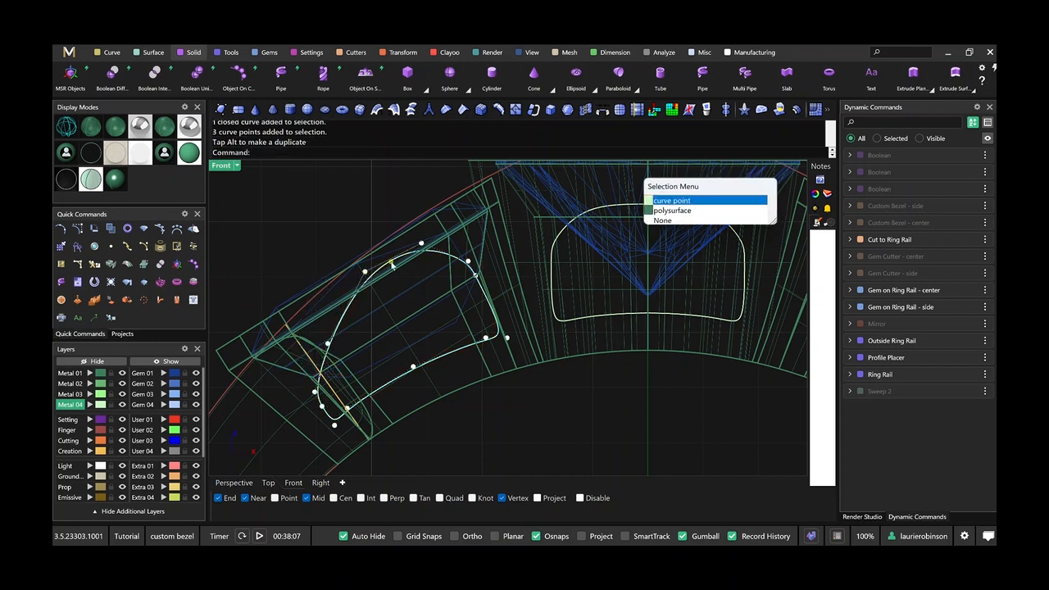
{"action": "left_click", "coordinate": [686, 201]}
{"action": "left_click_drag", "start_coordinate": [373, 257], "coordinate": [499, 301]}
Adjust the side curve's inner-end, outer upper corner and upper middle points to follow the bezel's slope, and turn off its points.
{"action": "scroll", "coordinate": [462, 258], "scroll_direction": "up", "scroll_amount": 3}
{"action": "left_click", "coordinate": [457, 243]}
{"action": "left_click", "coordinate": [469, 270], "text": "shift"}
{"action": "scroll", "coordinate": [482, 315], "scroll_direction": "down", "scroll_amount": 5}
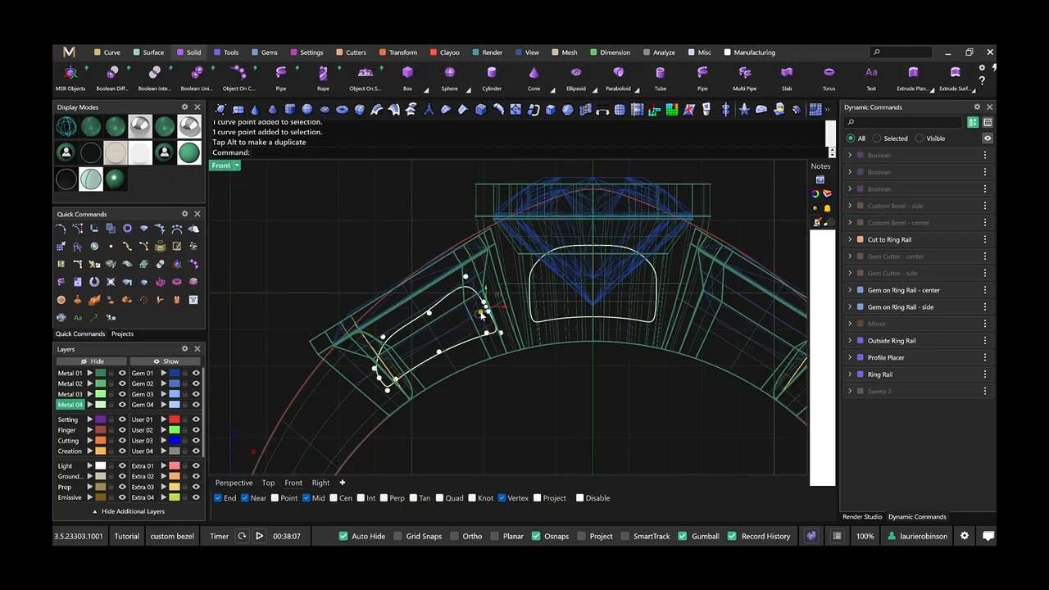
{"action": "right_click_drag", "start_coordinate": [481, 316], "coordinate": [489, 275]}
{"action": "left_click", "coordinate": [388, 295]}
{"action": "left_click_drag", "start_coordinate": [399, 284], "coordinate": [383, 307]}
{"action": "left_click", "coordinate": [436, 272]}
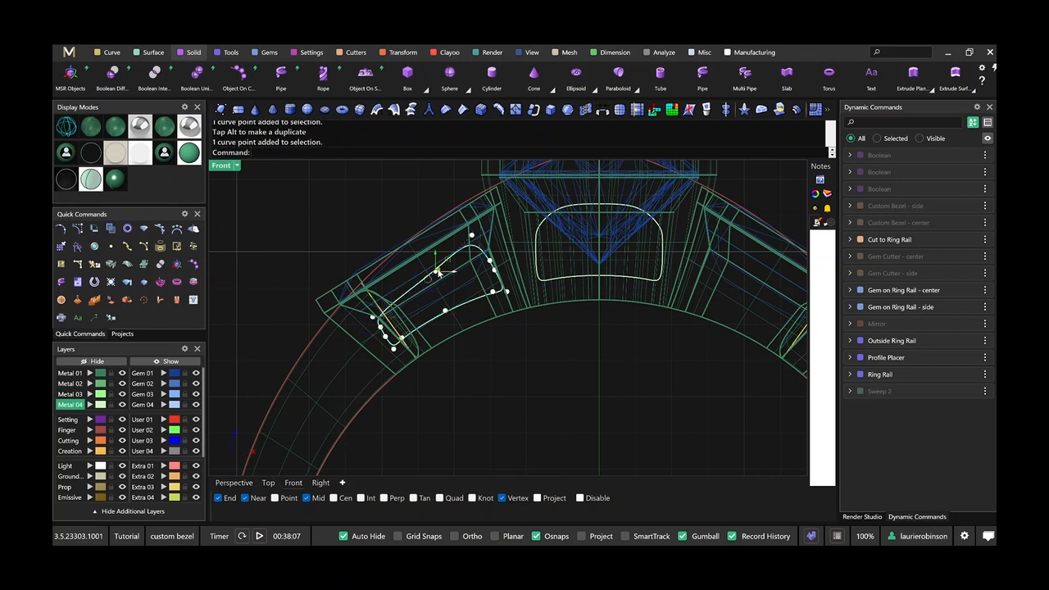
{"action": "left_click_drag", "start_coordinate": [446, 261], "coordinate": [442, 260]}
{"action": "left_click", "coordinate": [483, 366]}
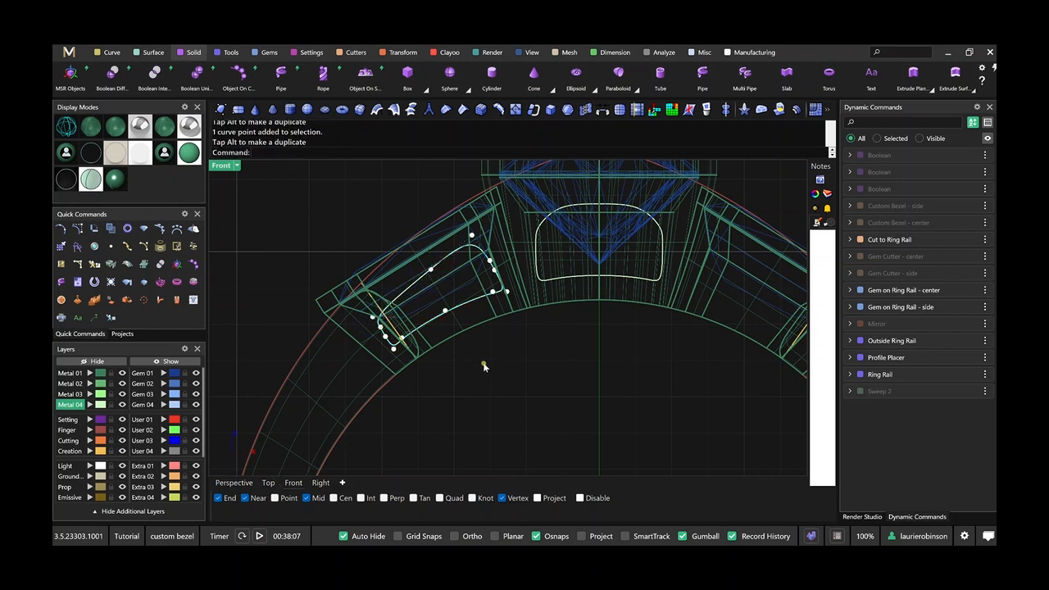
Align the gumball to the side window curve and scale the curve shorter along the bezel's length.
{"action": "left_click", "coordinate": [459, 309]}
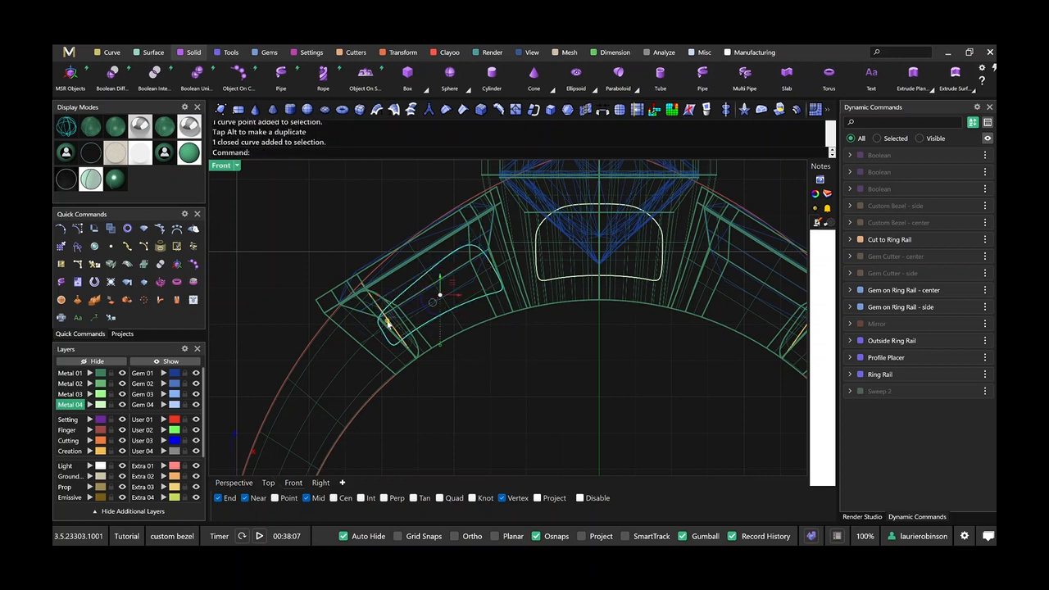
{"action": "left_click", "coordinate": [431, 305]}
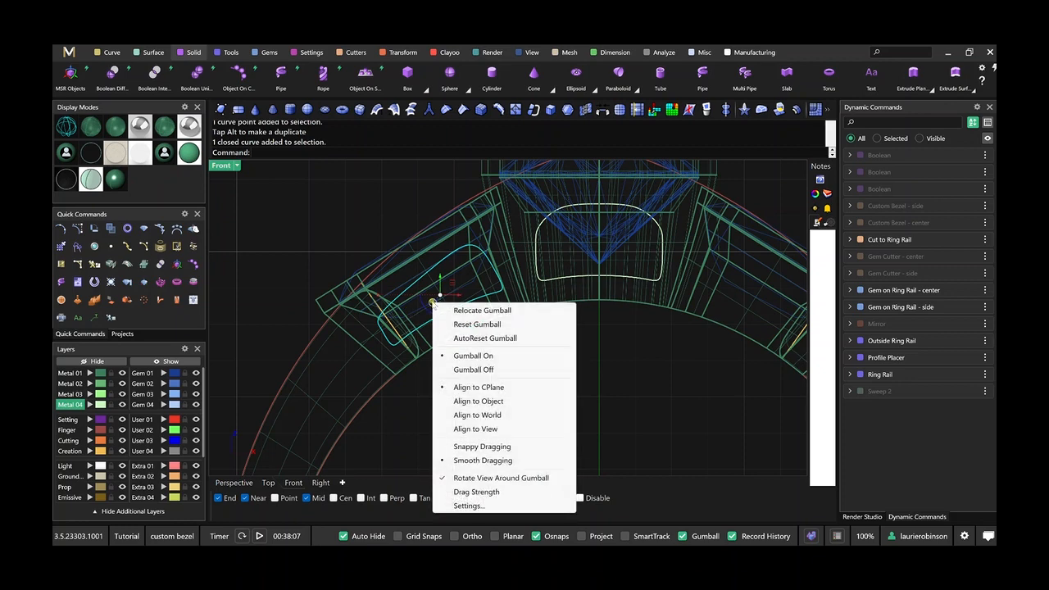
{"action": "left_click", "coordinate": [478, 401]}
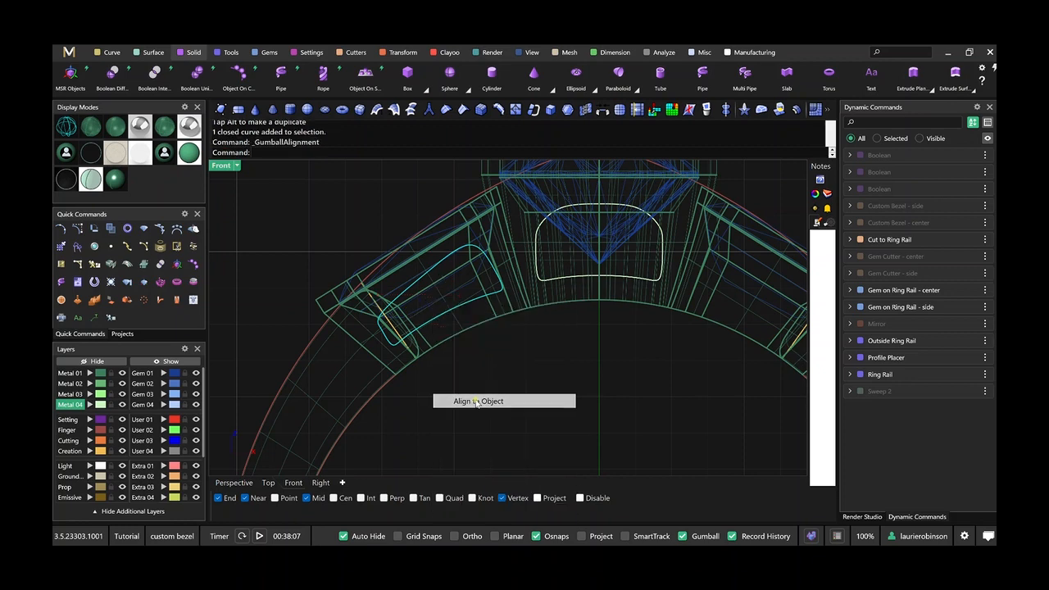
{"action": "left_click_drag", "start_coordinate": [391, 346], "coordinate": [467, 303]}
{"action": "left_click_drag", "start_coordinate": [412, 329], "coordinate": [419, 326]}
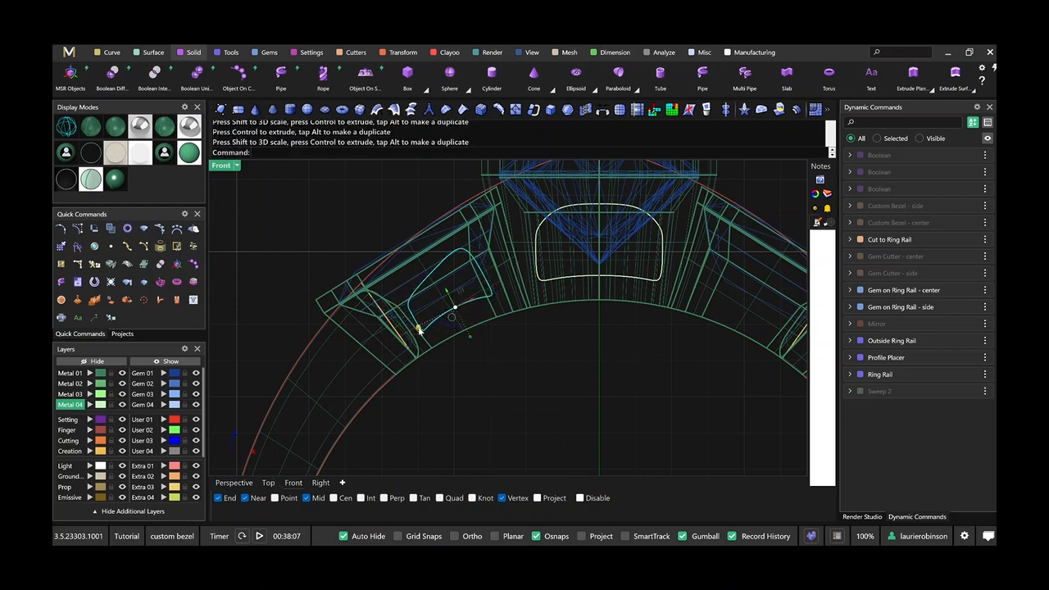
Turn on the side window's control points and shift its bottom middle and bottom corner points to smooth the lower edge along the rail.
{"action": "scroll", "coordinate": [454, 283], "scroll_direction": "up", "scroll_amount": 2}
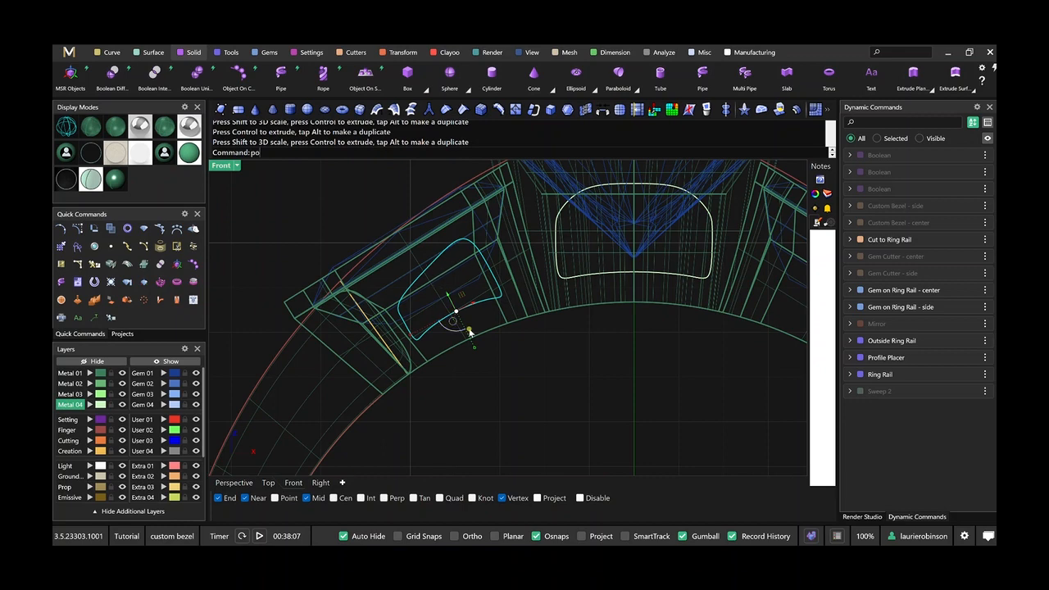
{"action": "type", "text": "po"}
{"action": "key", "text": "Return"}
{"action": "scroll", "coordinate": [466, 324], "scroll_direction": "up", "scroll_amount": 3}
{"action": "left_click", "coordinate": [464, 291]}
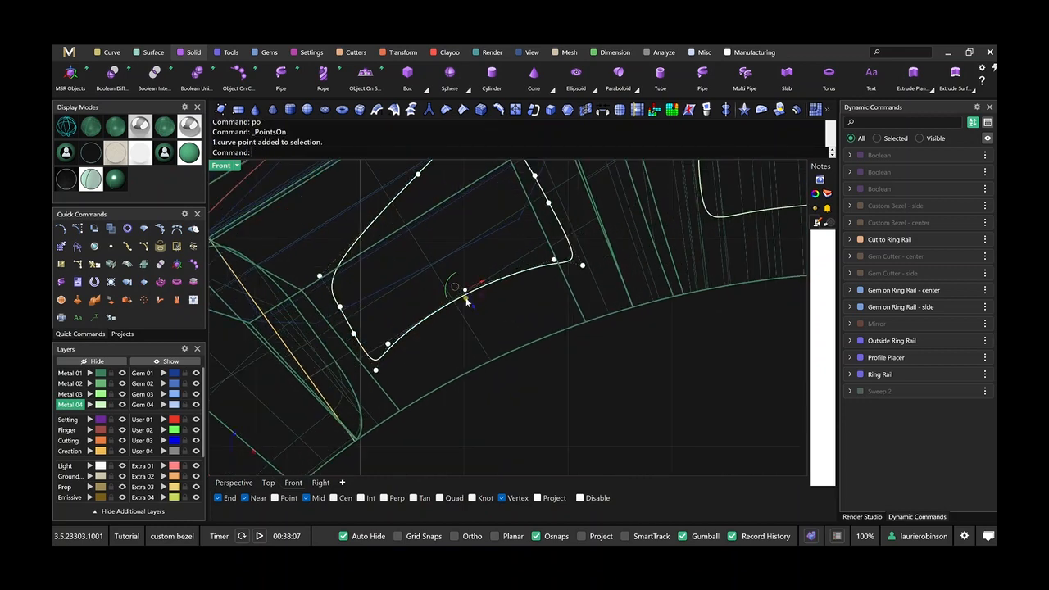
{"action": "left_click_drag", "start_coordinate": [474, 309], "coordinate": [477, 316]}
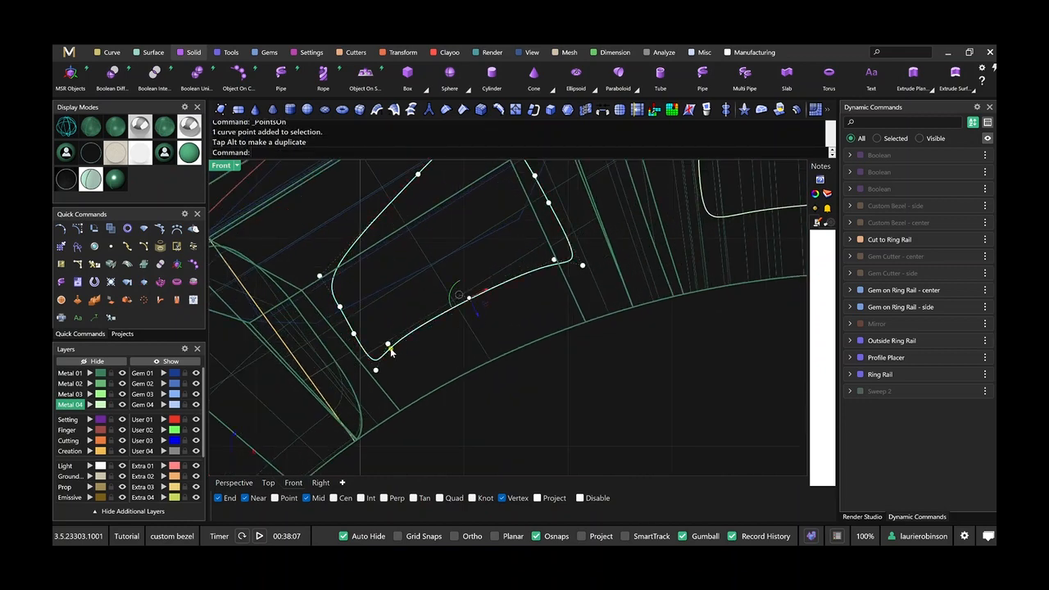
{"action": "left_click", "coordinate": [389, 345]}
{"action": "left_click_drag", "start_coordinate": [400, 361], "coordinate": [404, 367]}
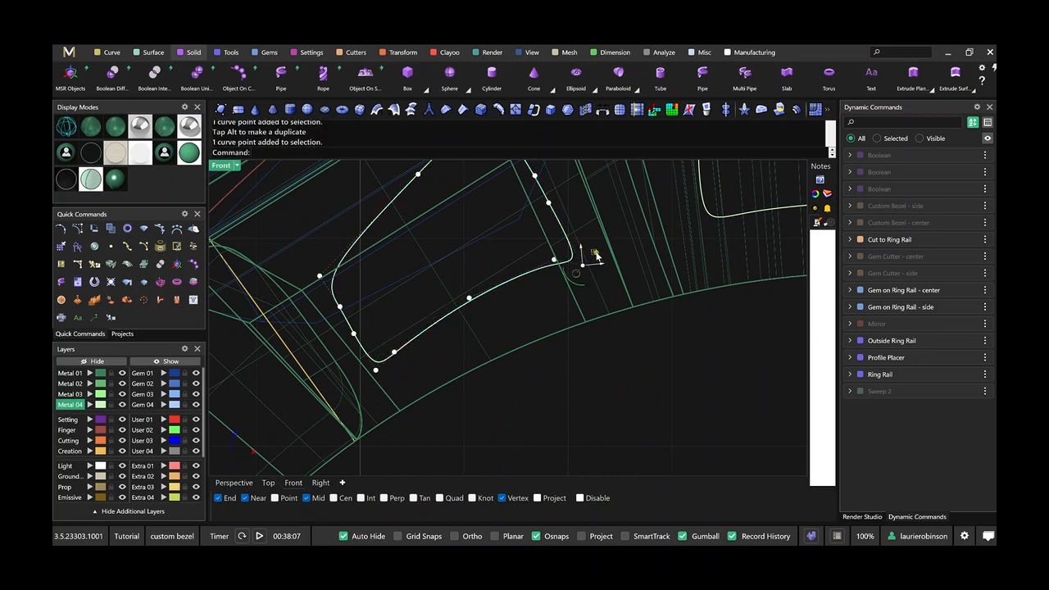
{"action": "left_click", "coordinate": [578, 251]}
{"action": "scroll", "coordinate": [592, 358], "scroll_direction": "down", "scroll_amount": 4}
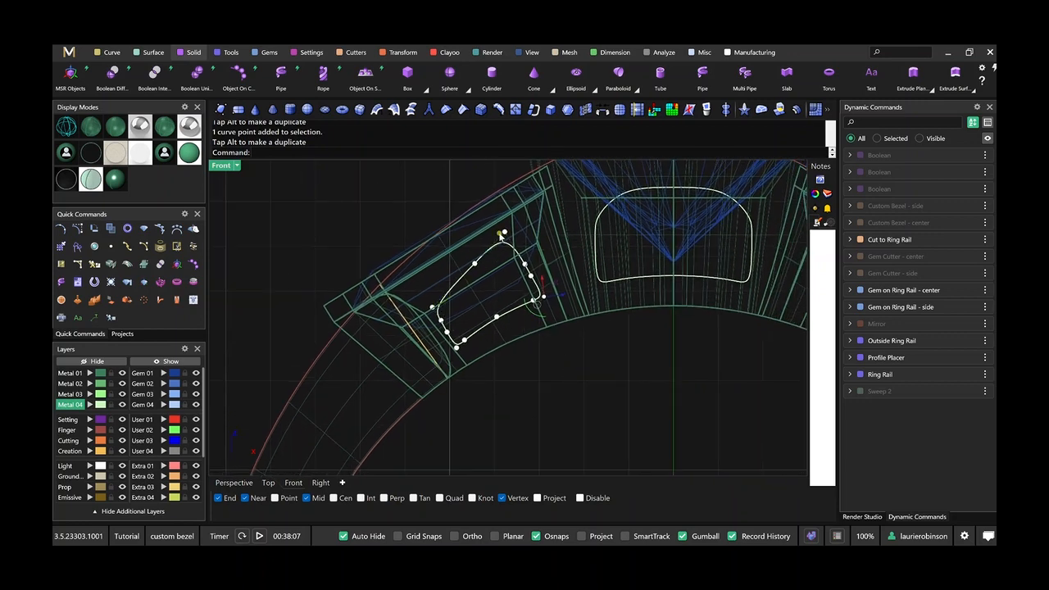
Move the two inner side points of the side window curve slightly toward the center bezel and turn off the control points.
{"action": "left_click", "coordinate": [500, 234]}
{"action": "left_click_drag", "start_coordinate": [490, 218], "coordinate": [549, 294]}
{"action": "scroll", "coordinate": [525, 270], "scroll_direction": "up", "scroll_amount": 3}
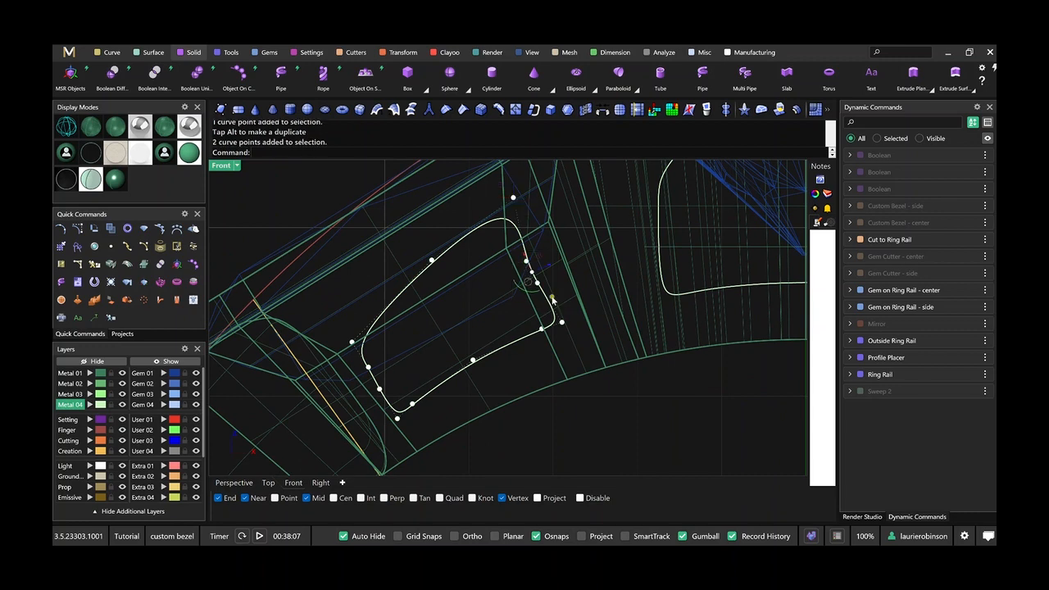
{"action": "left_click_drag", "start_coordinate": [536, 256], "coordinate": [546, 260]}
{"action": "key", "text": "Escape"}
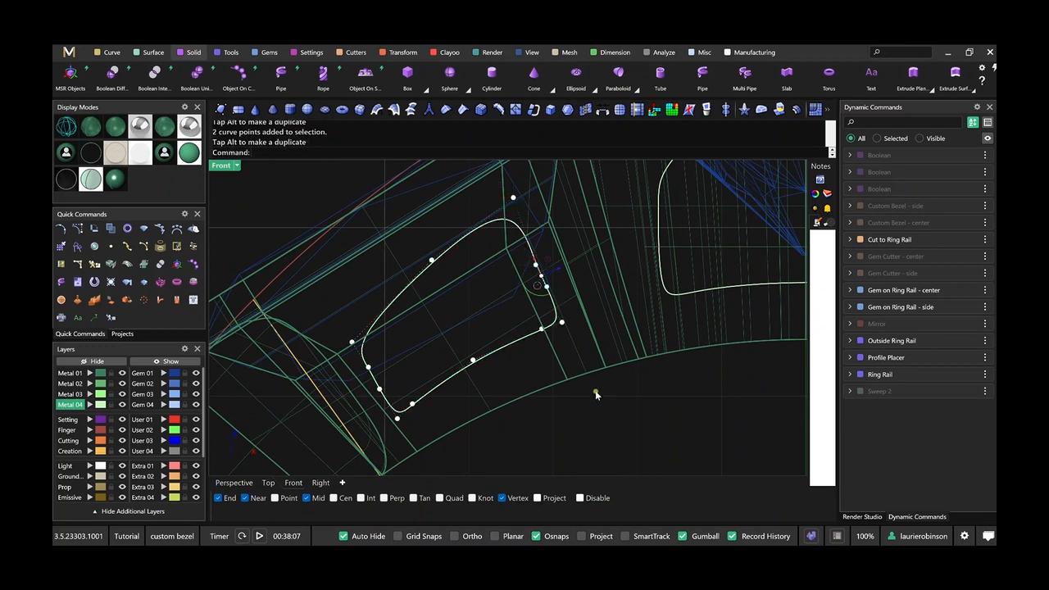
{"action": "scroll", "coordinate": [596, 393], "scroll_direction": "down", "scroll_amount": 6}
{"action": "scroll", "coordinate": [430, 316], "scroll_direction": "up", "scroll_amount": 3}
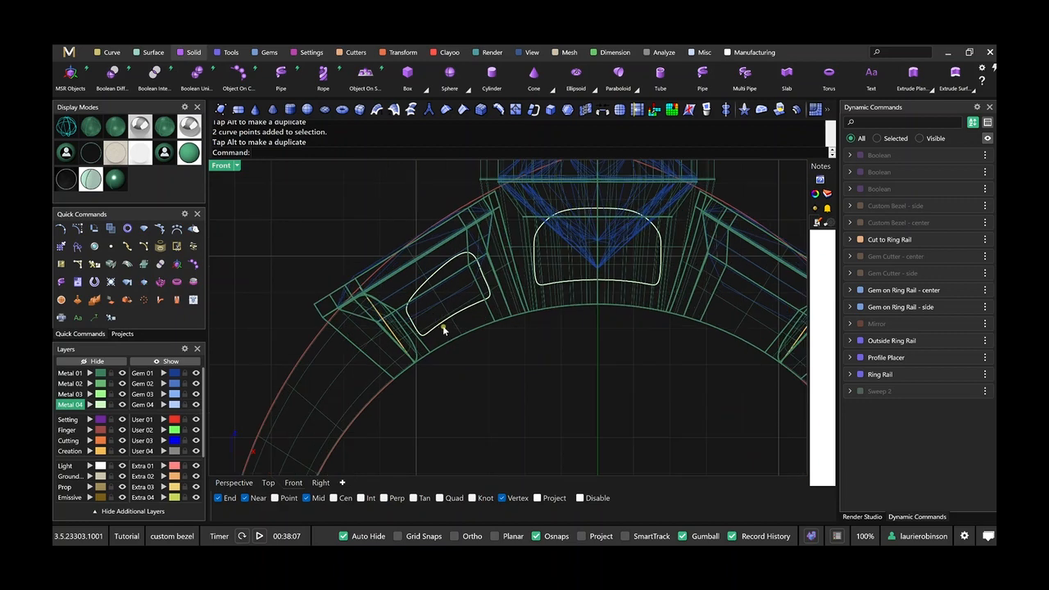
Mirror the side window curve onto the opposite side bezel with Y Mirror on.
{"action": "left_click", "coordinate": [443, 325]}
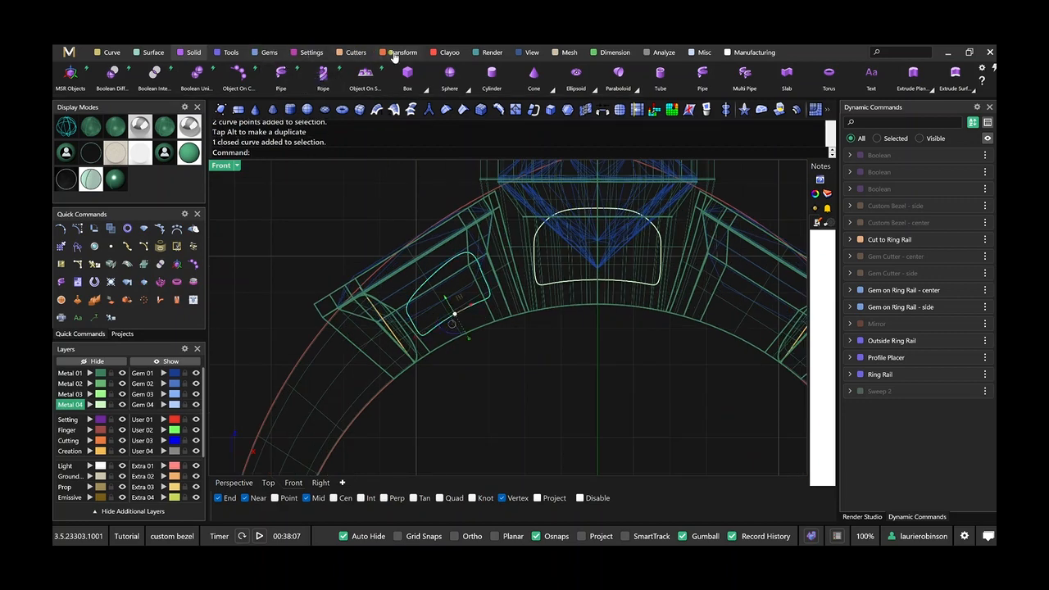
{"action": "left_click", "coordinate": [394, 54]}
{"action": "left_click", "coordinate": [239, 74]}
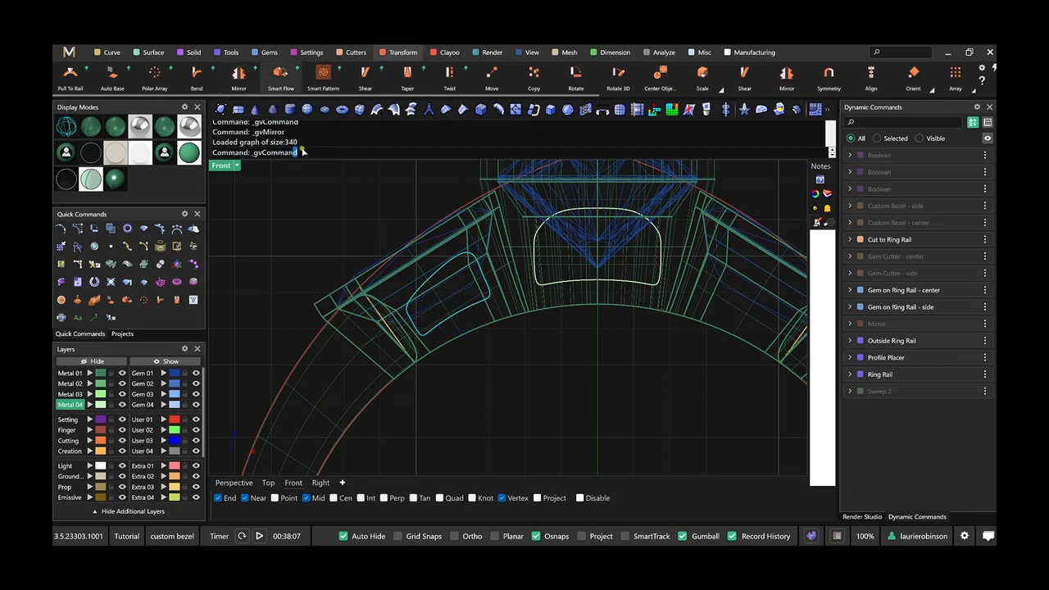
{"action": "scroll", "coordinate": [503, 356], "scroll_direction": "down", "scroll_amount": 5}
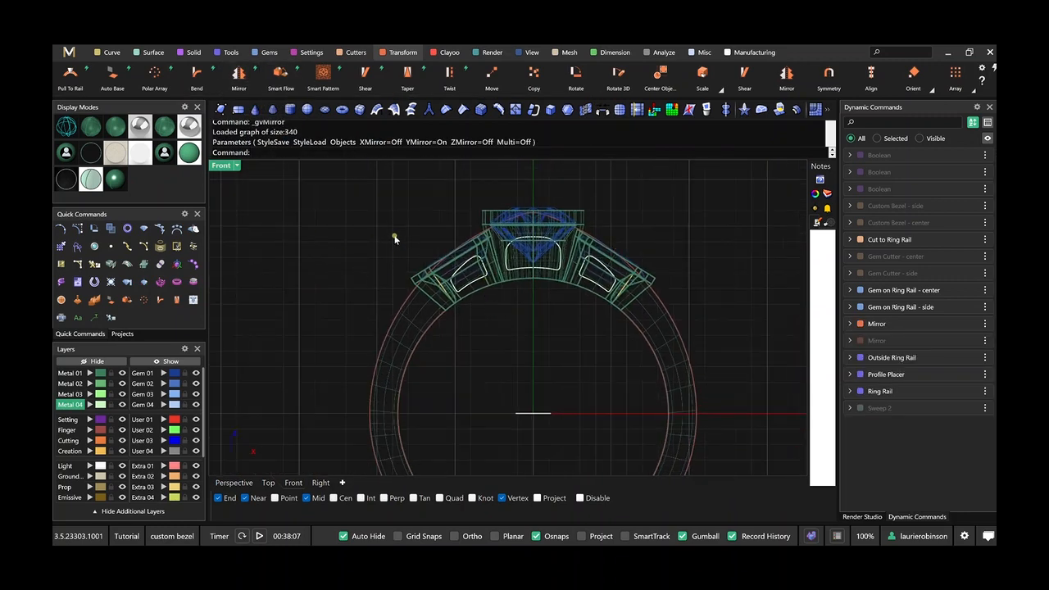
Extrude the center and both side window curves to both sides with Cap on and a distance of 6.2.
{"action": "left_click_drag", "start_coordinate": [394, 238], "coordinate": [623, 307]}
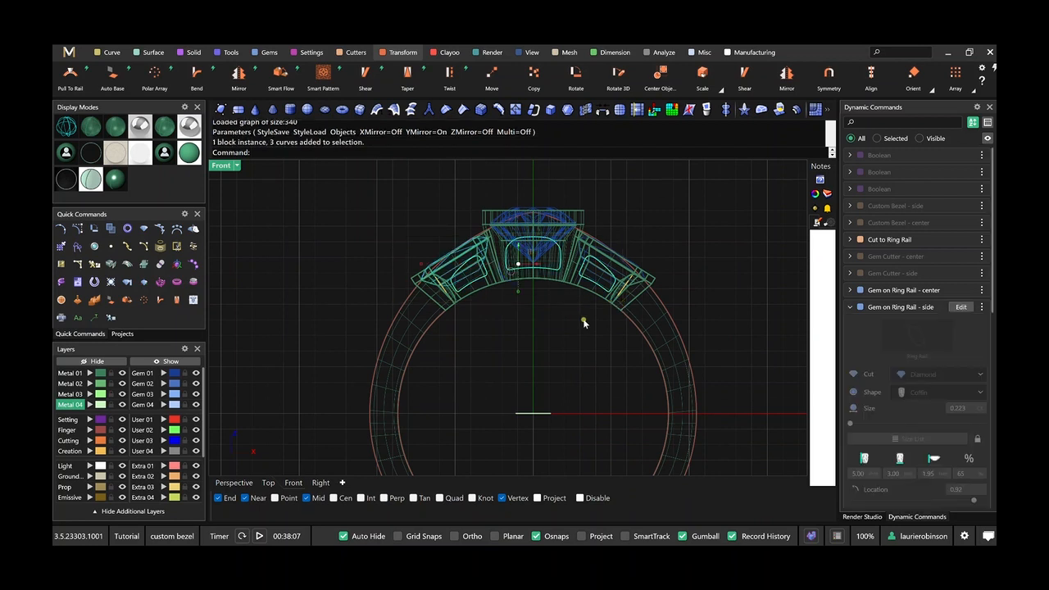
{"action": "left_click", "coordinate": [482, 246], "text": "ctrl"}
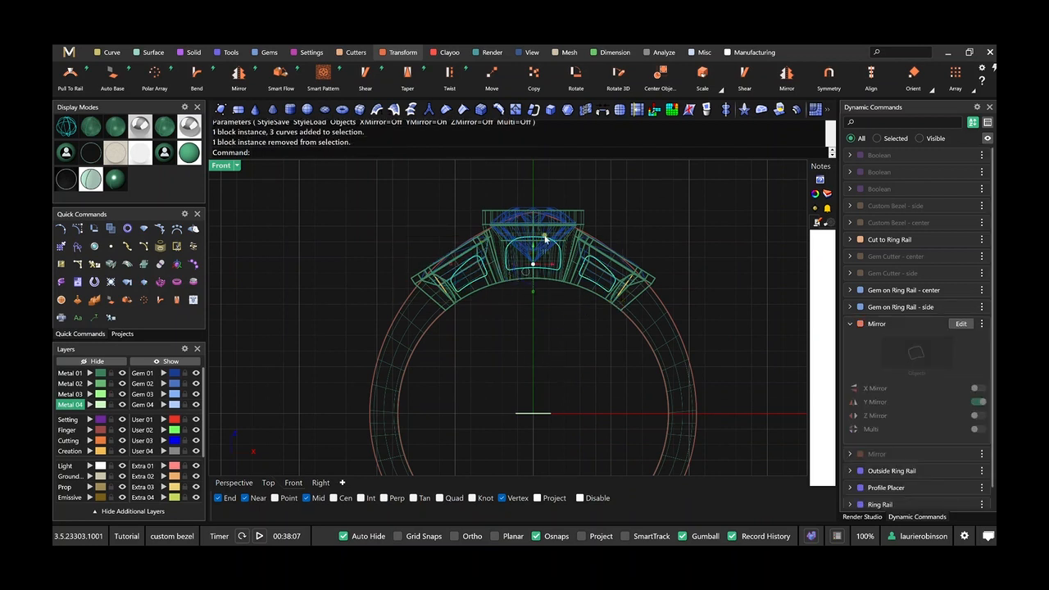
{"action": "left_click", "coordinate": [113, 53]}
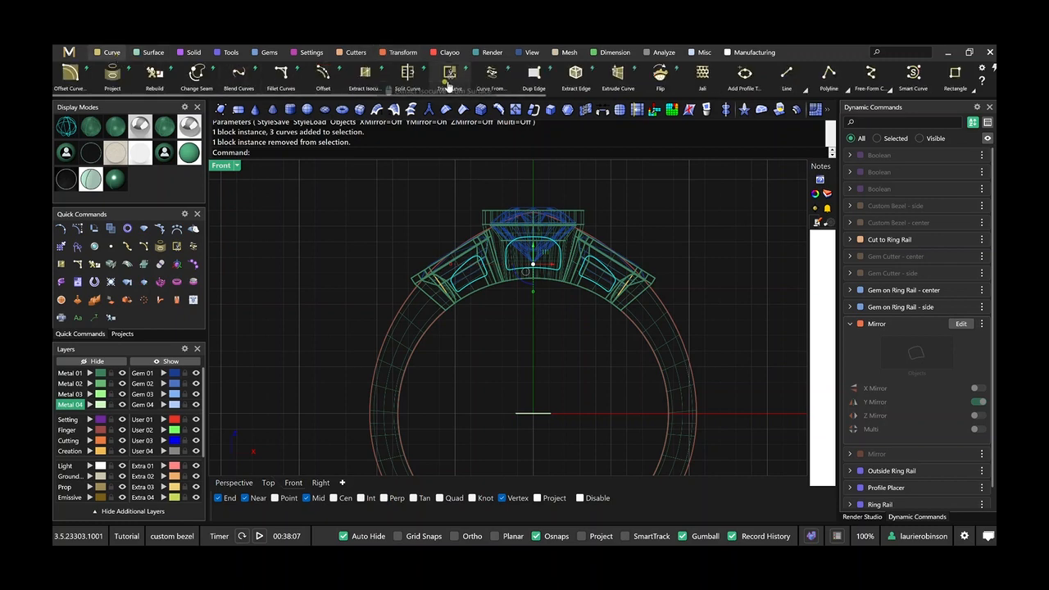
{"action": "left_click", "coordinate": [618, 74]}
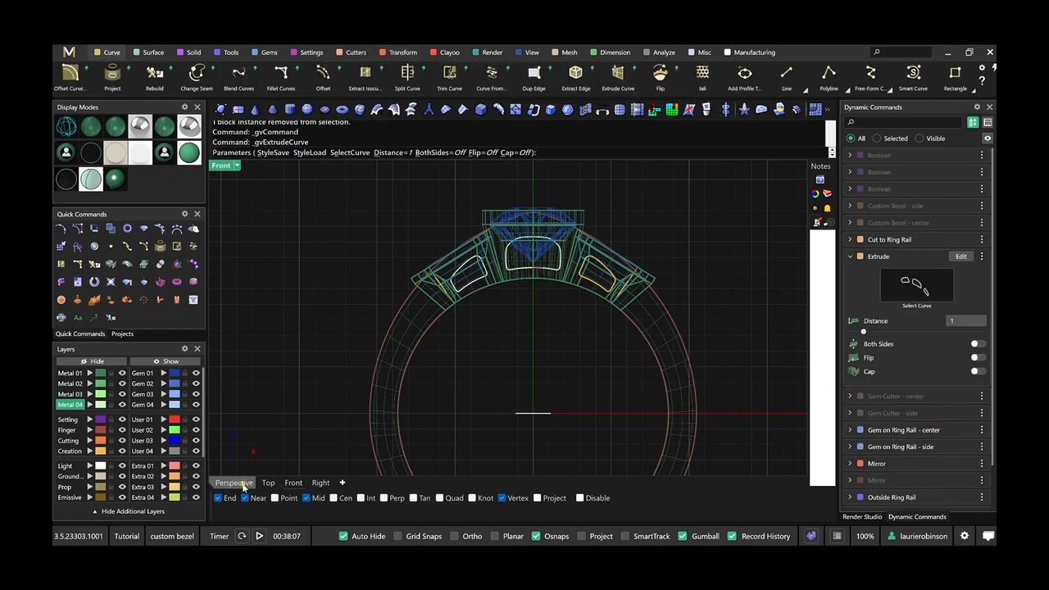
{"action": "left_click", "coordinate": [233, 482]}
{"action": "right_click_drag", "start_coordinate": [475, 367], "coordinate": [525, 392]}
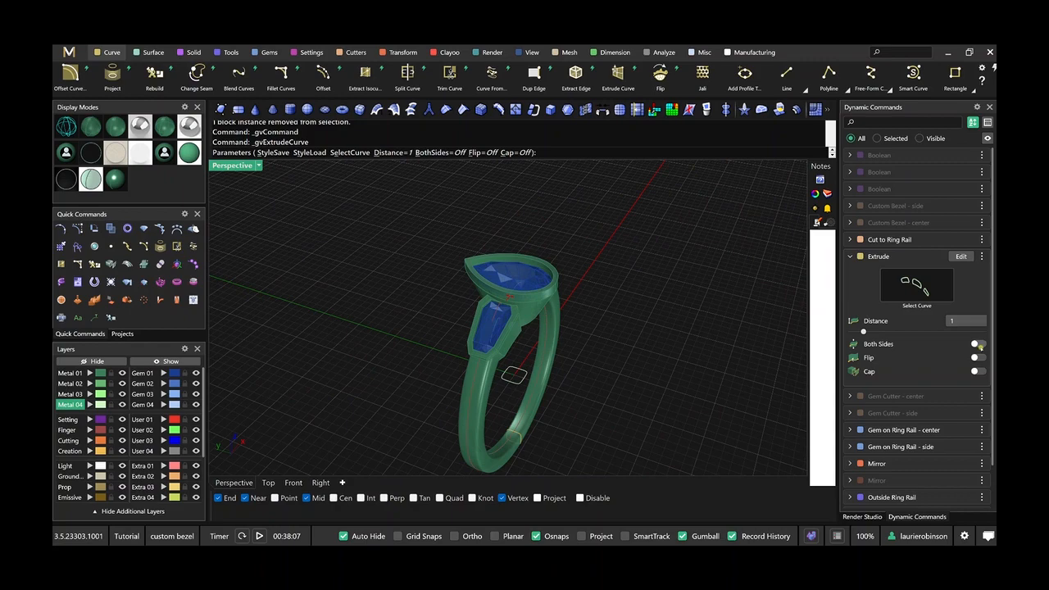
{"action": "left_click", "coordinate": [977, 344]}
{"action": "left_click", "coordinate": [978, 372]}
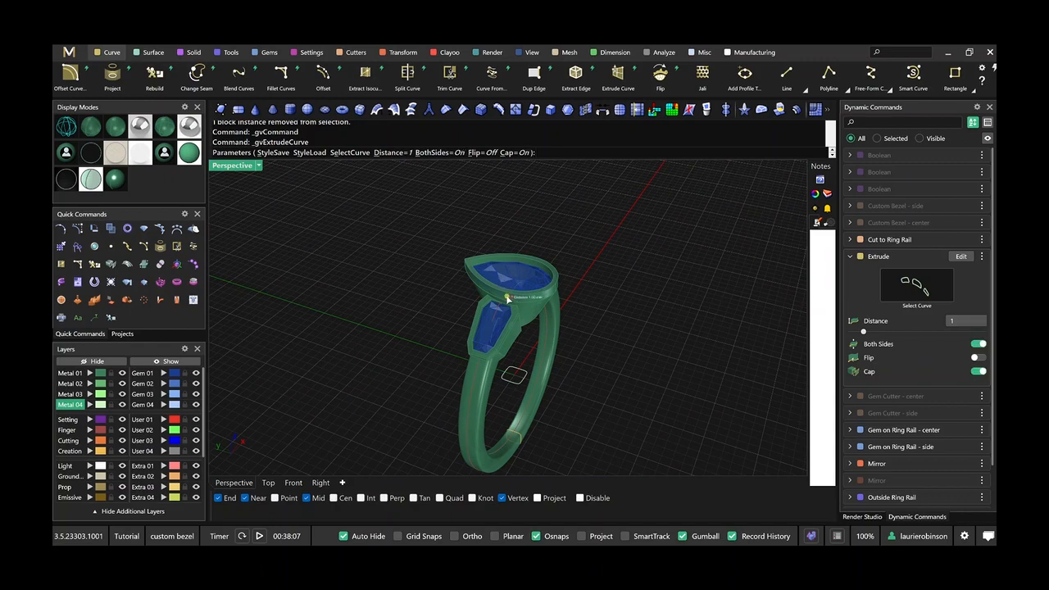
{"action": "left_click_drag", "start_coordinate": [507, 298], "coordinate": [460, 278]}
{"action": "right_click_drag", "start_coordinate": [460, 278], "coordinate": [534, 249]}
{"action": "right_click", "coordinate": [563, 249]}
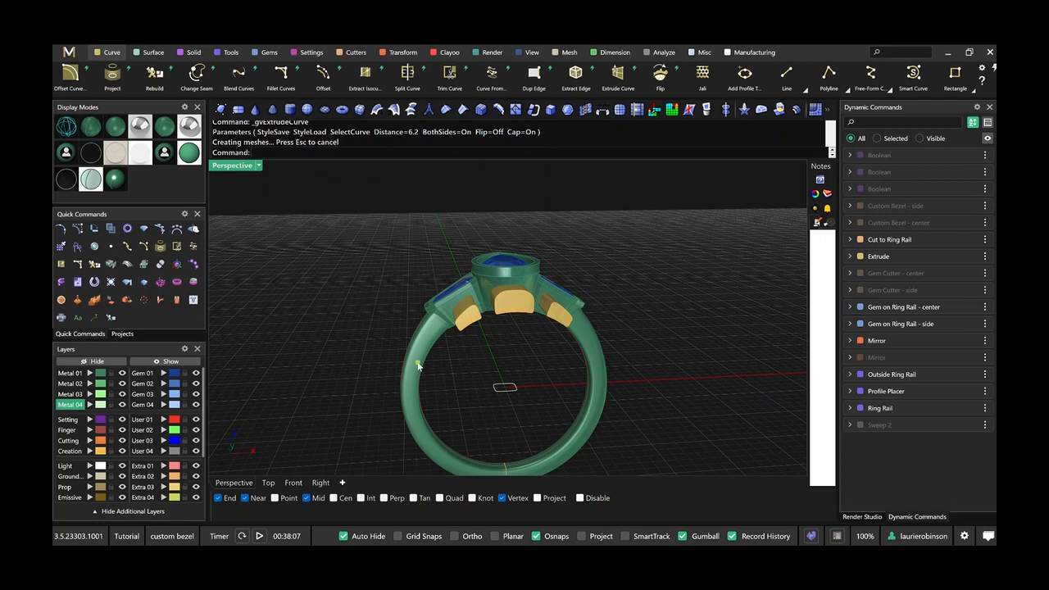
{"action": "left_click", "coordinate": [193, 54]}
{"action": "left_click", "coordinate": [113, 73]}
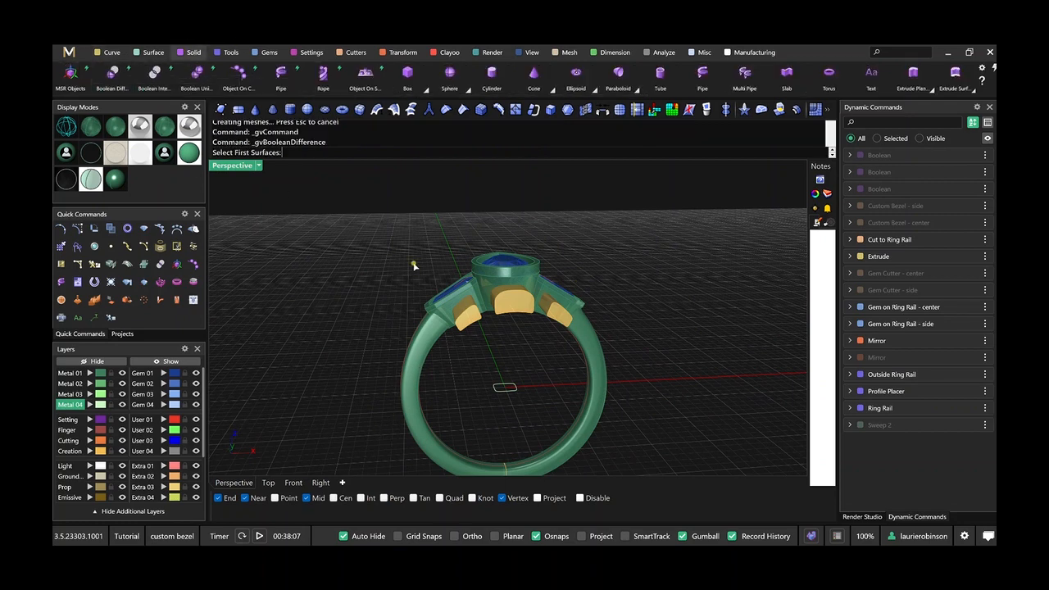
{"action": "scroll", "coordinate": [467, 328], "scroll_direction": "up", "scroll_amount": 3}
{"action": "left_click", "coordinate": [426, 300]}
{"action": "key", "text": "Return"}
{"action": "left_click", "coordinate": [455, 314]}
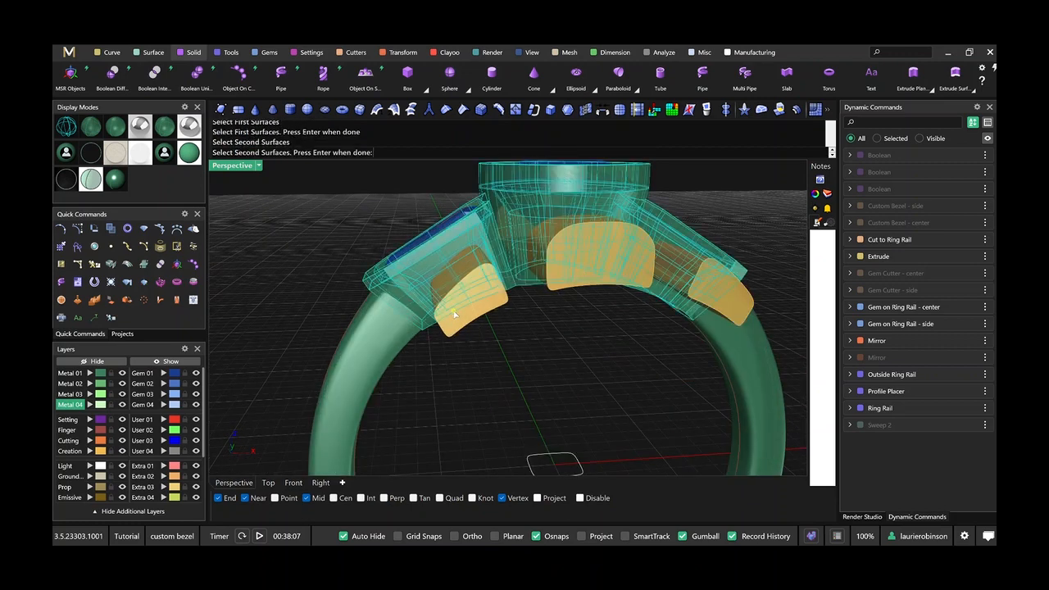
{"action": "left_click", "coordinate": [418, 292]}
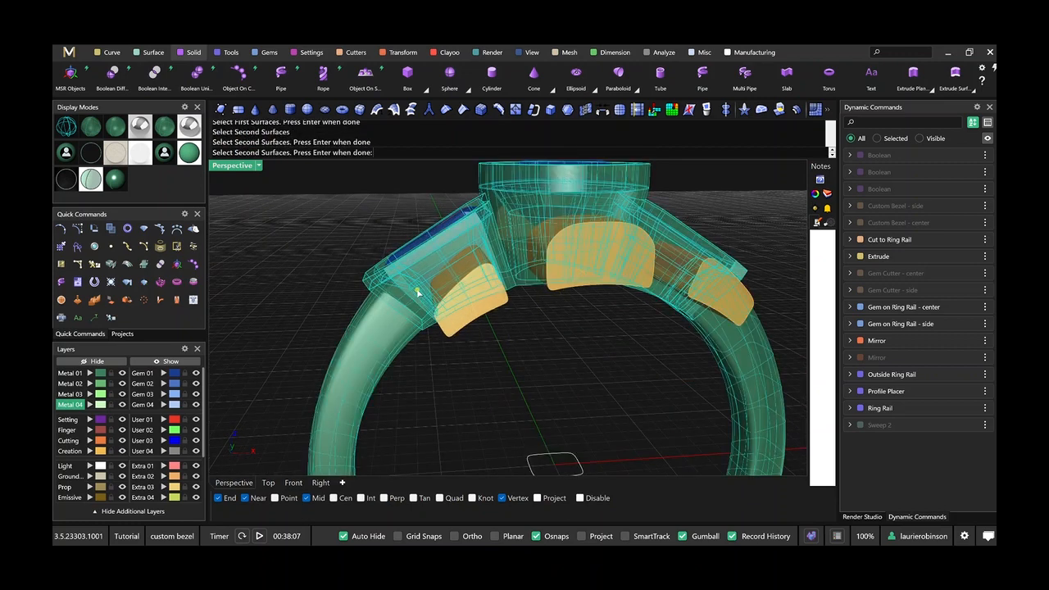
{"action": "key", "text": "Return"}
Subtract the three window extrusions from the bezels with Boolean Difference.
{"action": "key", "text": "Return"}
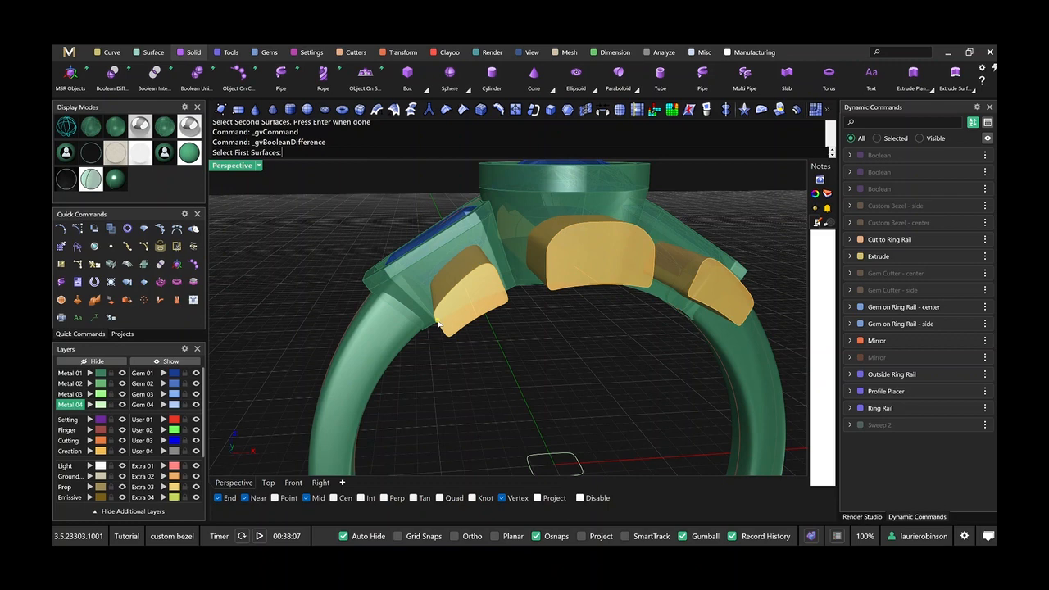
{"action": "left_click", "coordinate": [509, 234]}
{"action": "key", "text": "Return"}
{"action": "left_click", "coordinate": [485, 319]}
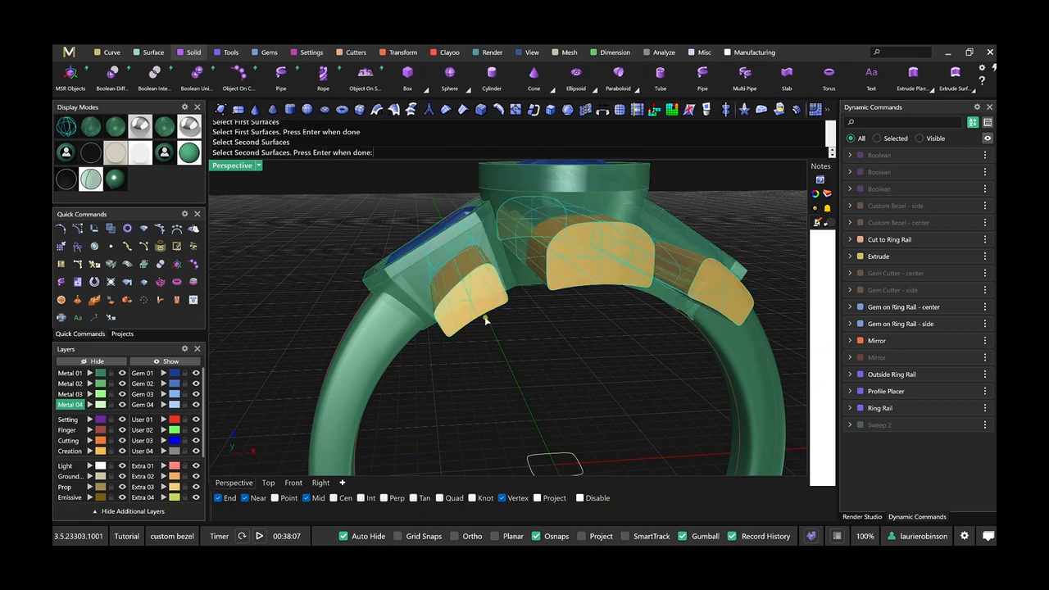
{"action": "key", "text": "Return"}
{"action": "key", "text": "Return"}
{"action": "scroll", "coordinate": [485, 318], "scroll_direction": "down", "scroll_amount": 6}
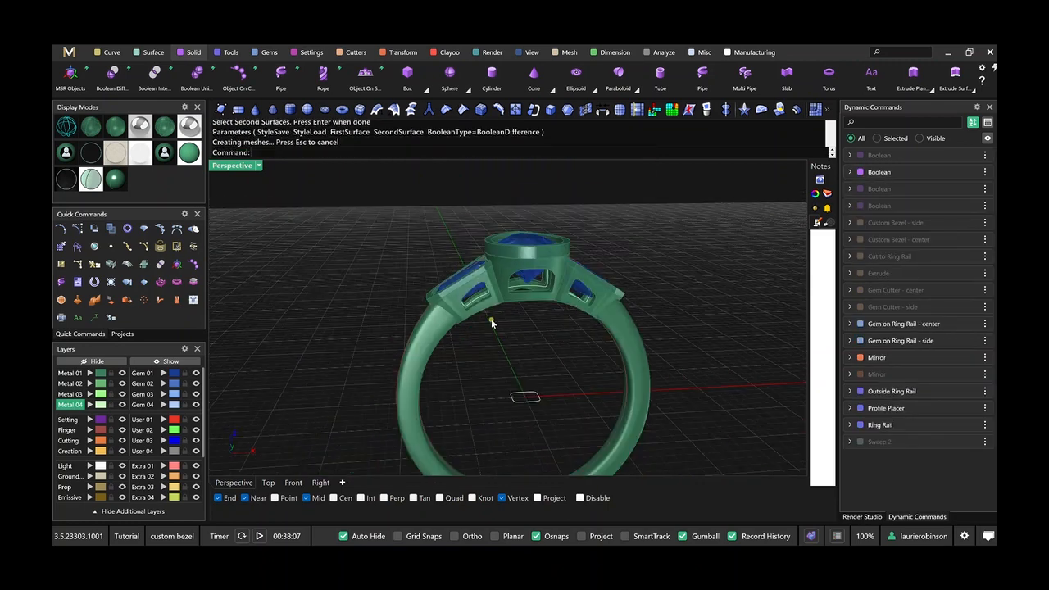
Select the side window curve in the shaded Front view and scale it slightly along the bezel's length.
{"action": "mouse_move", "coordinate": [490, 321]}
{"action": "right_mouse_down"}
{"action": "mouse_move", "coordinate": [465, 304]}
{"action": "mouse_move", "coordinate": [485, 317]}
{"action": "mouse_move", "coordinate": [496, 346]}
{"action": "mouse_move", "coordinate": [483, 313]}
{"action": "right_mouse_up"}
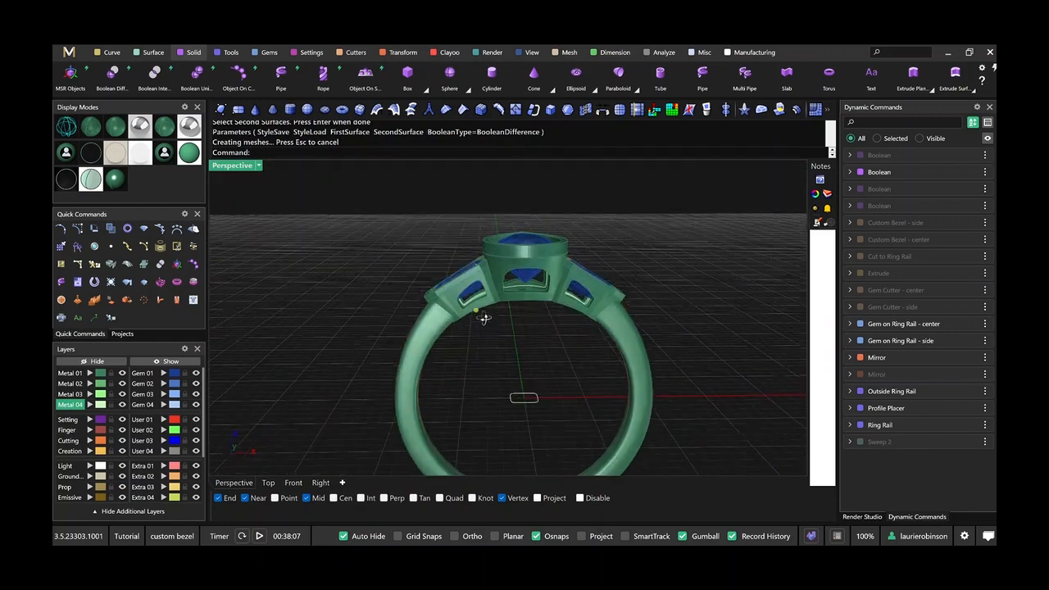
{"action": "left_click", "coordinate": [293, 483]}
{"action": "scroll", "coordinate": [426, 358], "scroll_direction": "down", "scroll_amount": 3}
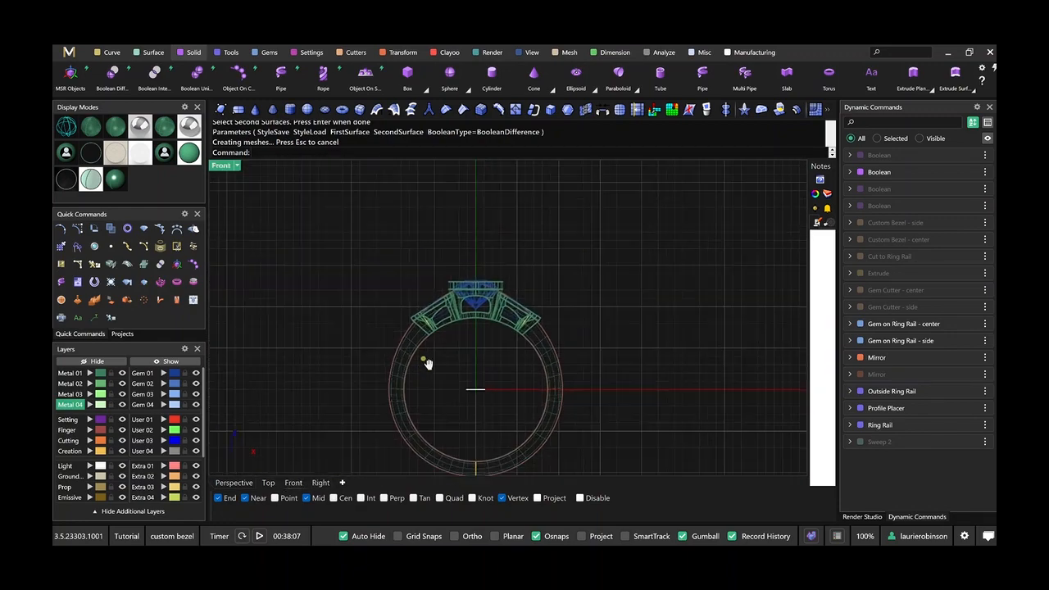
{"action": "left_click", "coordinate": [118, 129]}
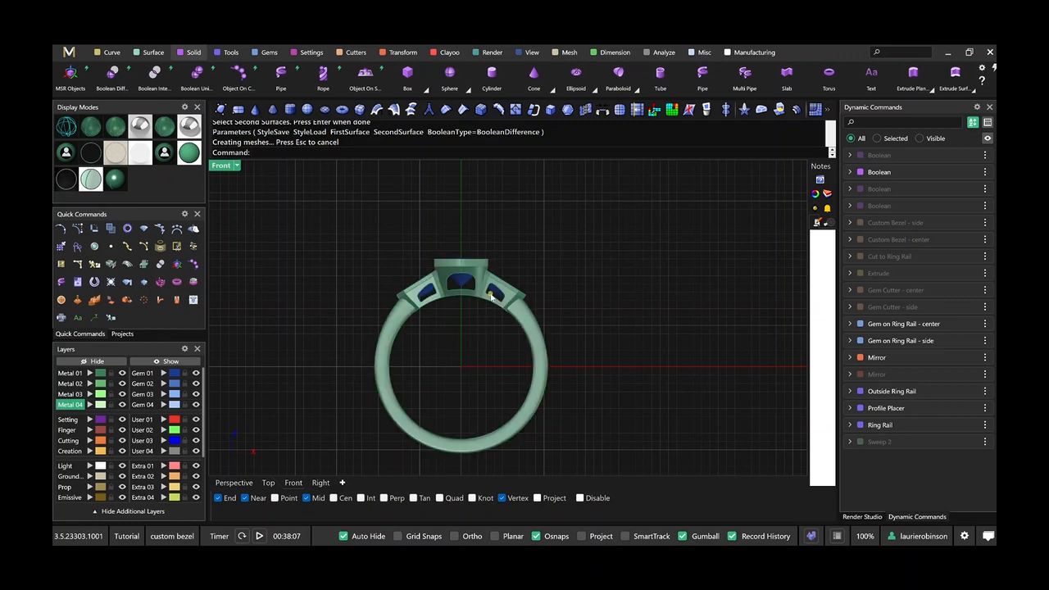
{"action": "scroll", "coordinate": [490, 296], "scroll_direction": "up", "scroll_amount": 5}
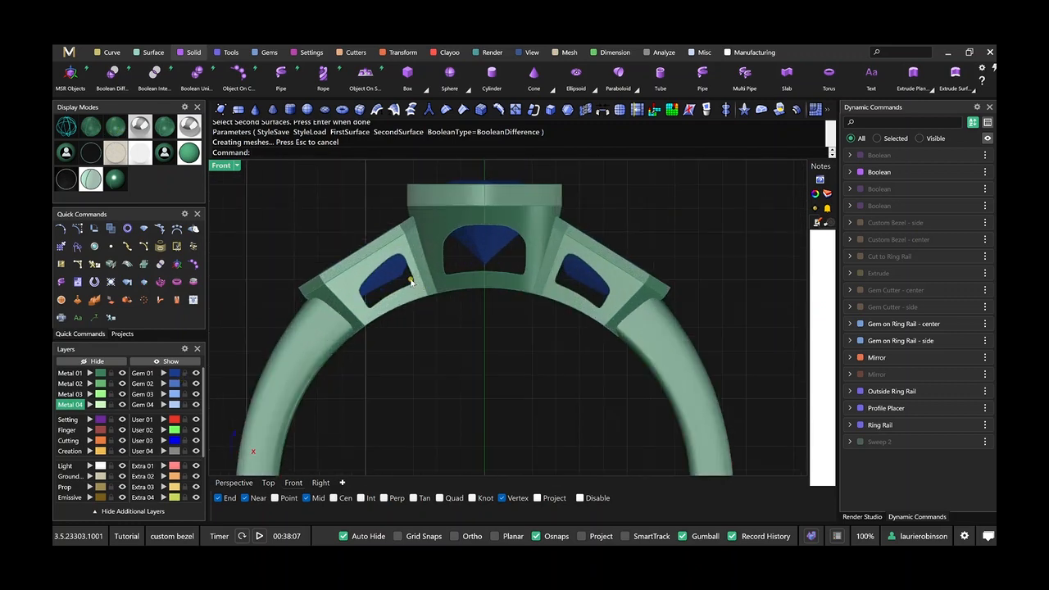
{"action": "left_click", "coordinate": [411, 281]}
{"action": "key", "text": "Escape"}
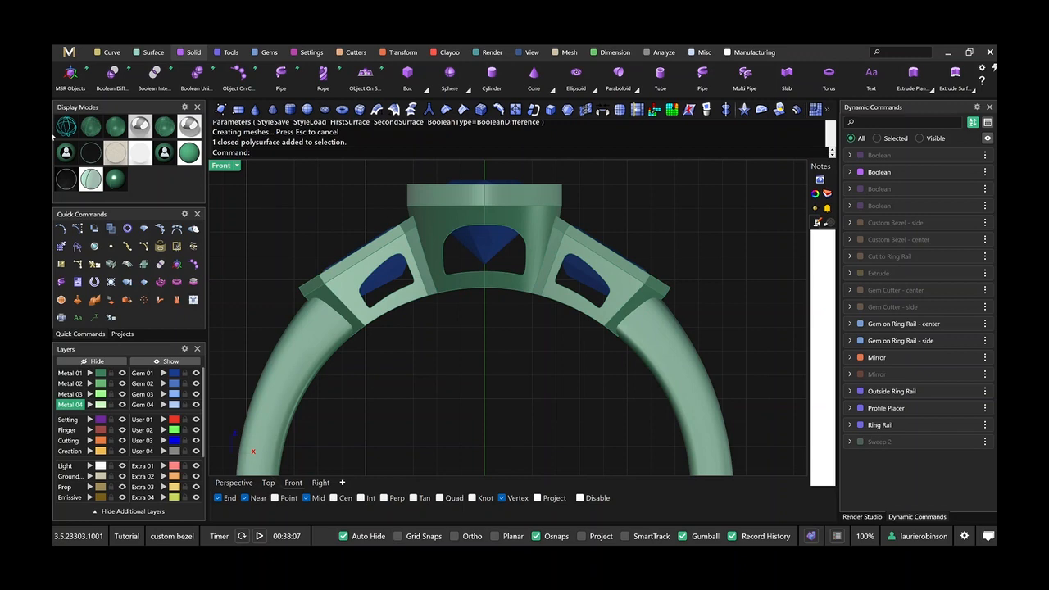
{"action": "left_click", "coordinate": [66, 128]}
{"action": "left_click", "coordinate": [400, 290]}
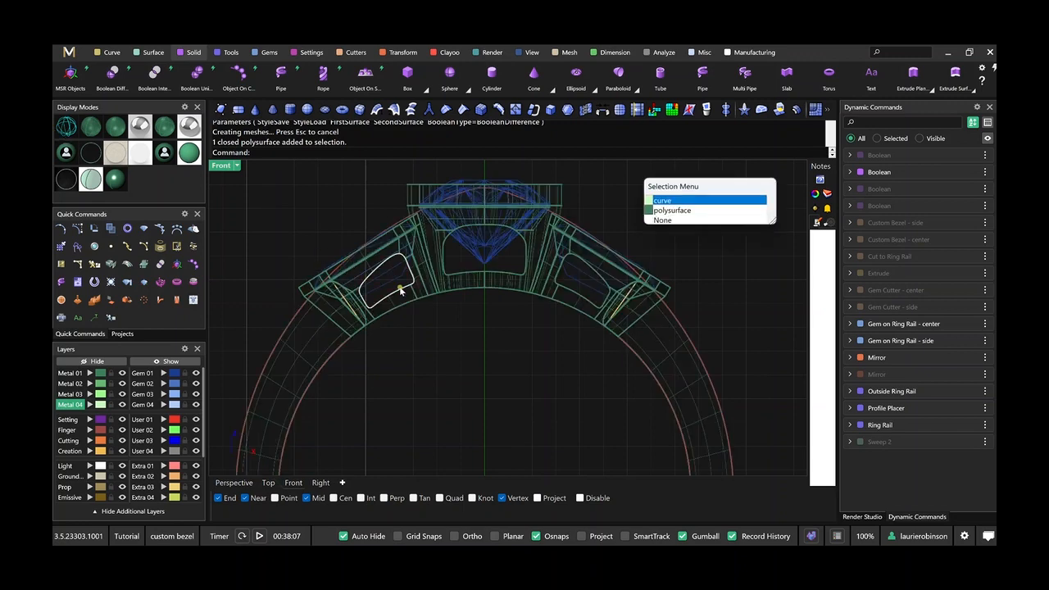
{"action": "left_click", "coordinate": [680, 201]}
{"action": "left_click", "coordinate": [102, 128]}
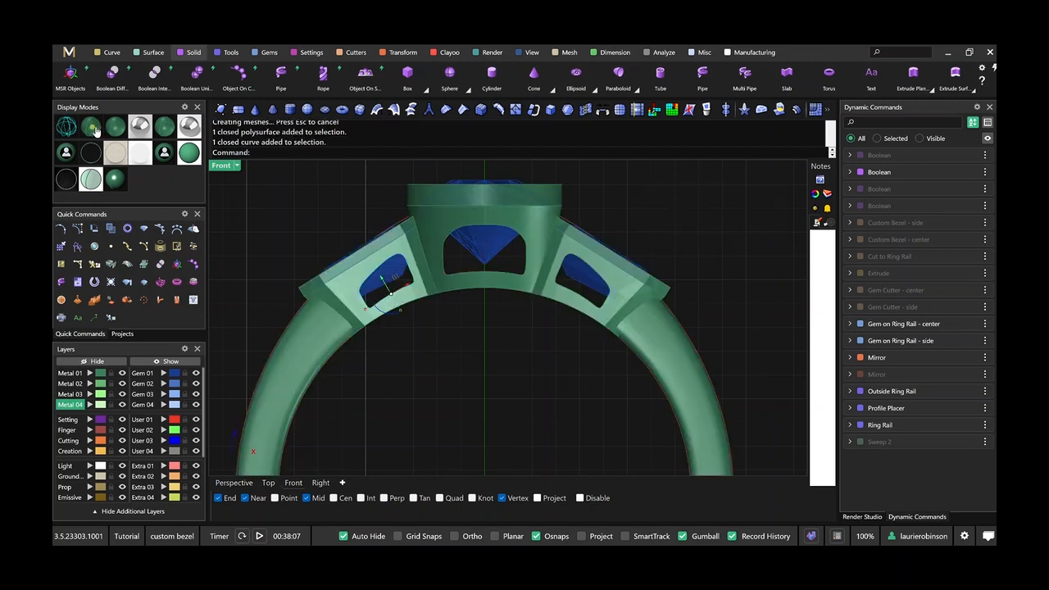
{"action": "scroll", "coordinate": [302, 266], "scroll_direction": "up", "scroll_amount": 3}
{"action": "left_click_drag", "start_coordinate": [396, 336], "coordinate": [397, 335]}
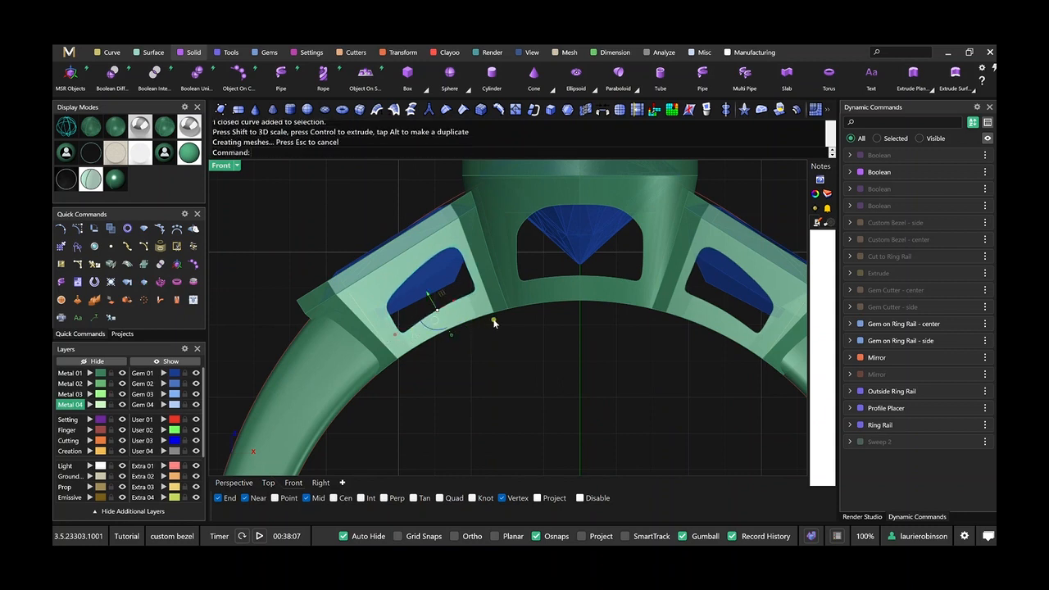
Turn on the side window curve's control points and move its two inner side points slightly toward the center bezel.
{"action": "left_click", "coordinate": [508, 377]}
{"action": "left_click", "coordinate": [640, 239]}
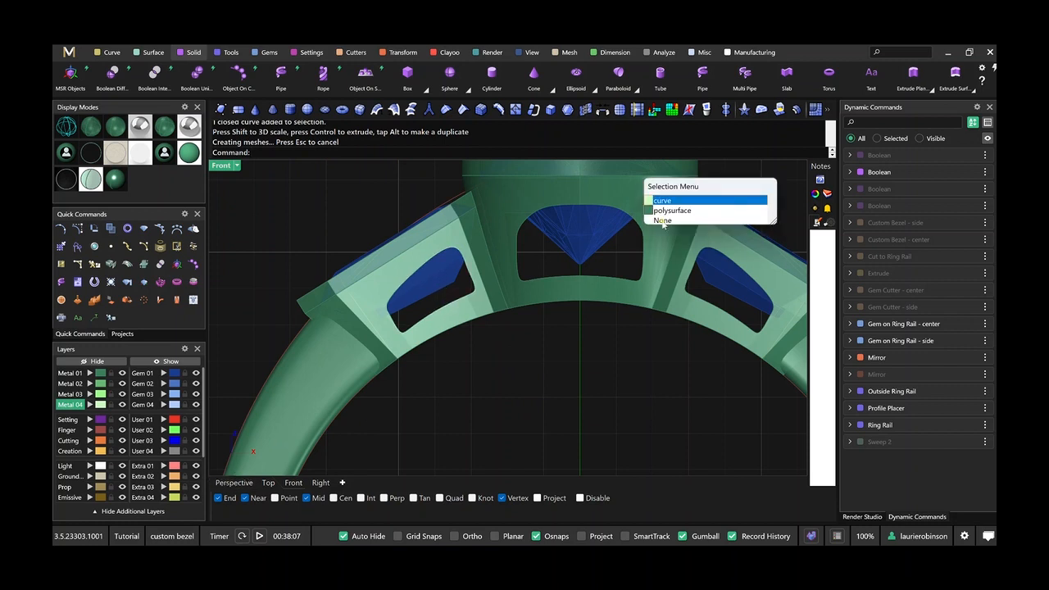
{"action": "left_click", "coordinate": [708, 199]}
{"action": "type", "text": "po"}
{"action": "key", "text": "Return"}
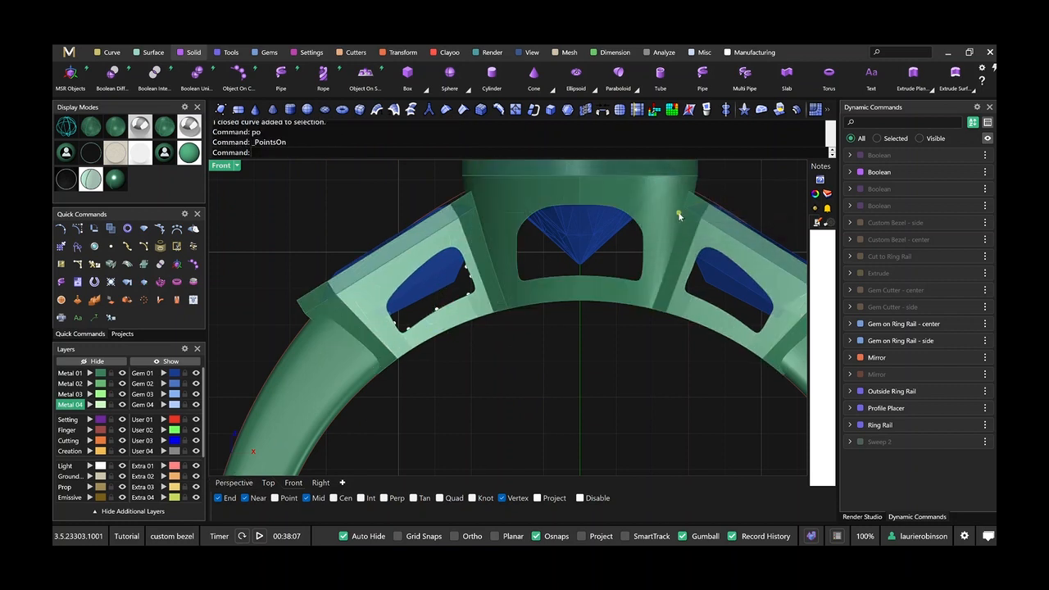
{"action": "scroll", "coordinate": [473, 257], "scroll_direction": "up", "scroll_amount": 3}
{"action": "scroll", "coordinate": [474, 257], "scroll_direction": "up", "scroll_amount": 2}
{"action": "left_click_drag", "start_coordinate": [480, 316], "coordinate": [482, 284]}
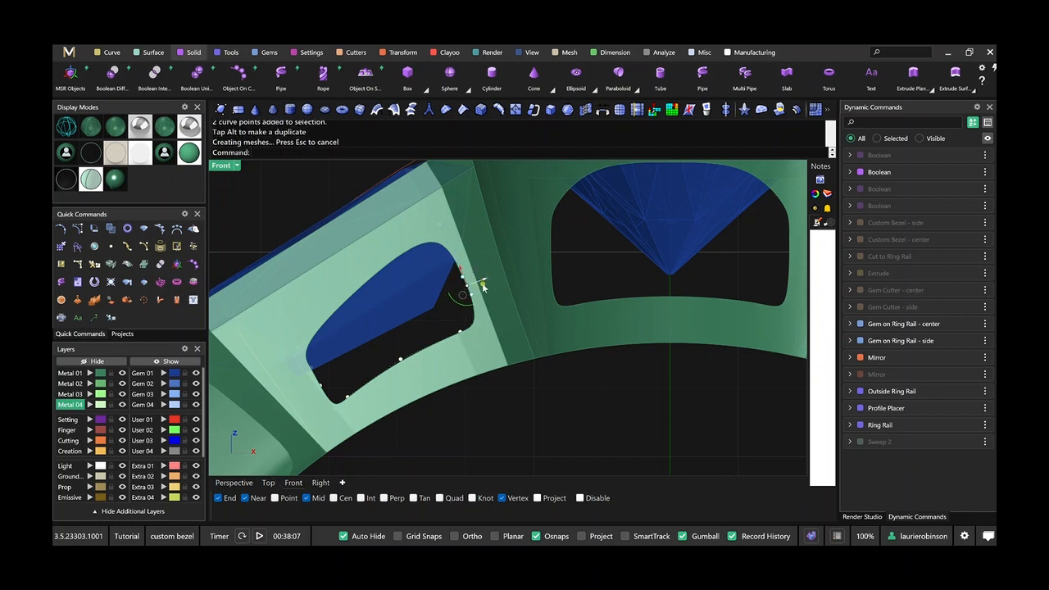
{"action": "scroll", "coordinate": [484, 289], "scroll_direction": "down", "scroll_amount": 5}
{"action": "key", "text": "Escape"}
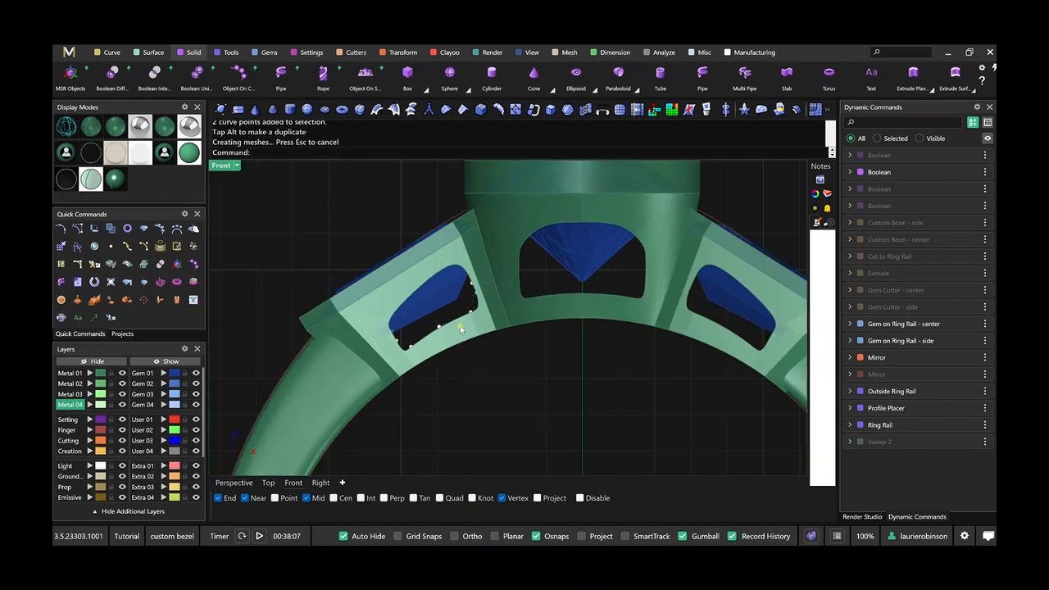
Move the whole side window curve slightly along the bezel, away from the center bezel.
{"action": "left_click", "coordinate": [478, 300]}
{"action": "left_click", "coordinate": [661, 202]}
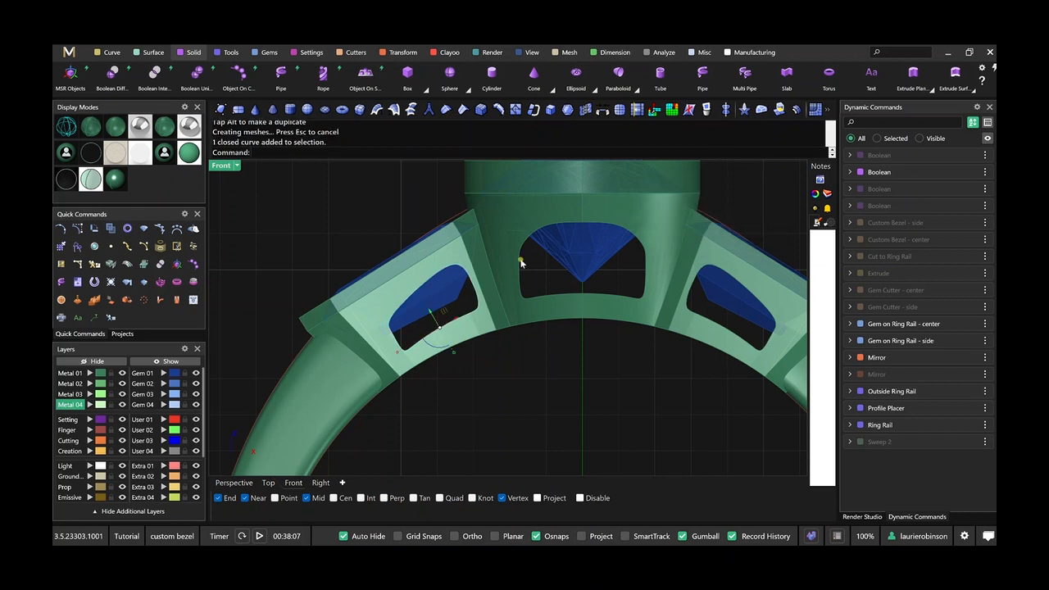
{"action": "left_click_drag", "start_coordinate": [457, 318], "coordinate": [457, 330]}
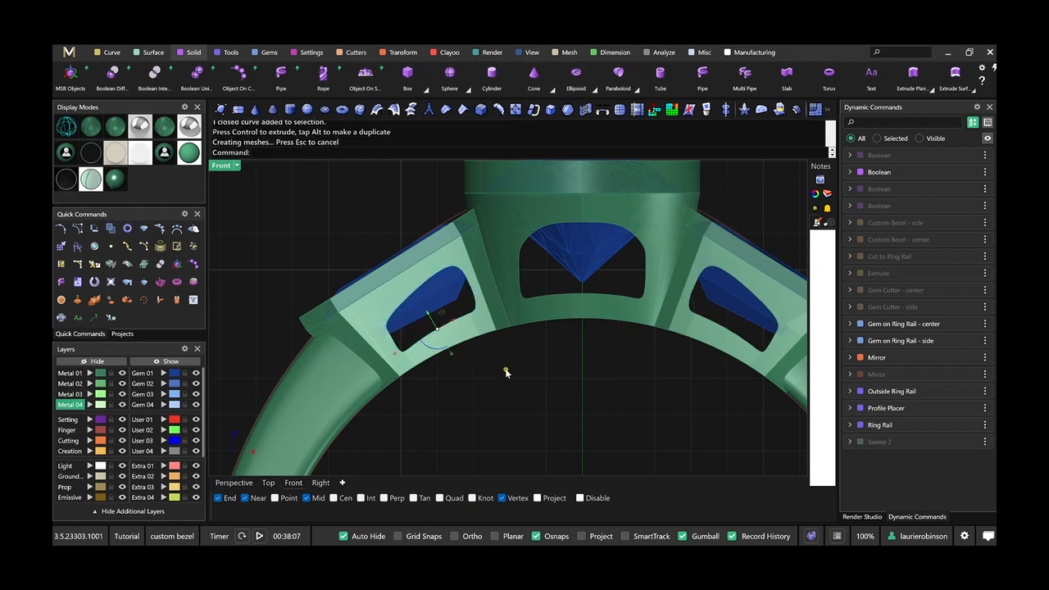
Turn on the side window curve's control points and move the three points at its outer bottom corner slightly upward.
{"action": "type", "text": "po"}
{"action": "key", "text": "Return"}
{"action": "scroll", "coordinate": [373, 324], "scroll_direction": "up", "scroll_amount": 4}
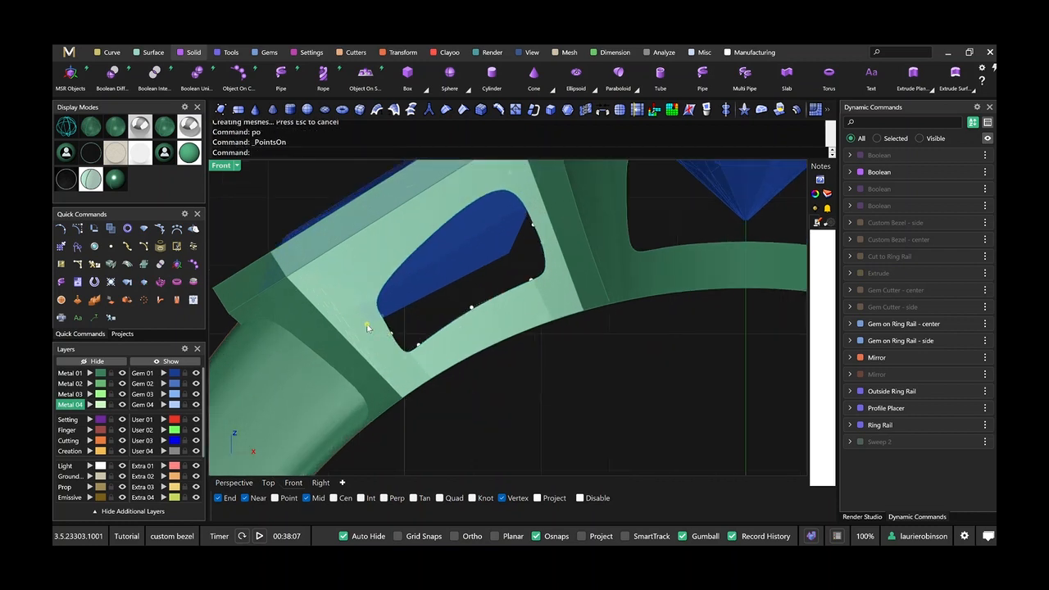
{"action": "left_click_drag", "start_coordinate": [373, 331], "coordinate": [411, 365]}
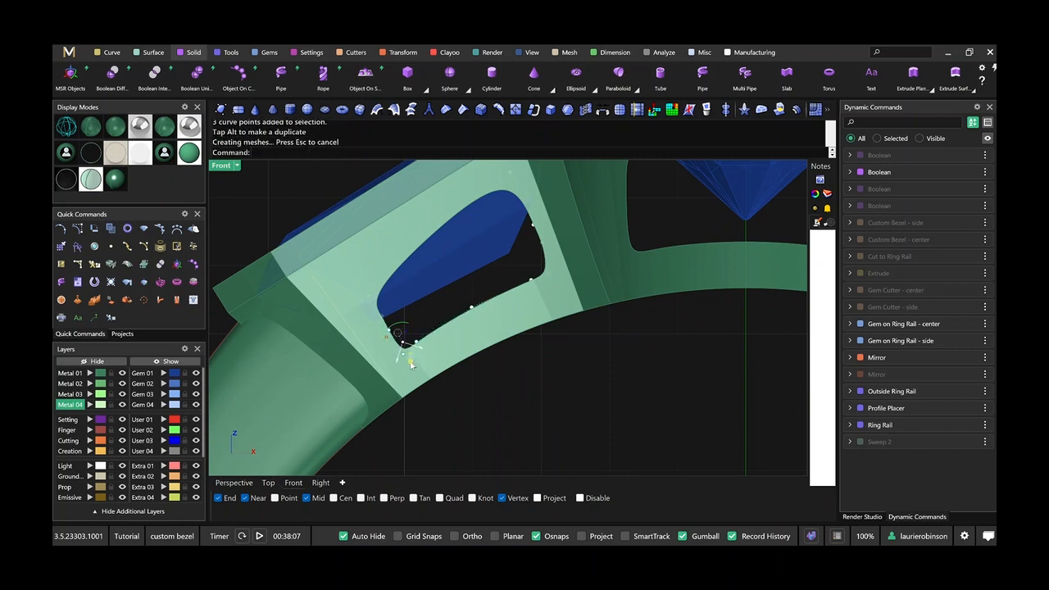
Inspect the window cutouts and gem bezels of the ring from the front, above and the side in perspective.
{"action": "scroll", "coordinate": [528, 402], "scroll_direction": "down", "scroll_amount": 8}
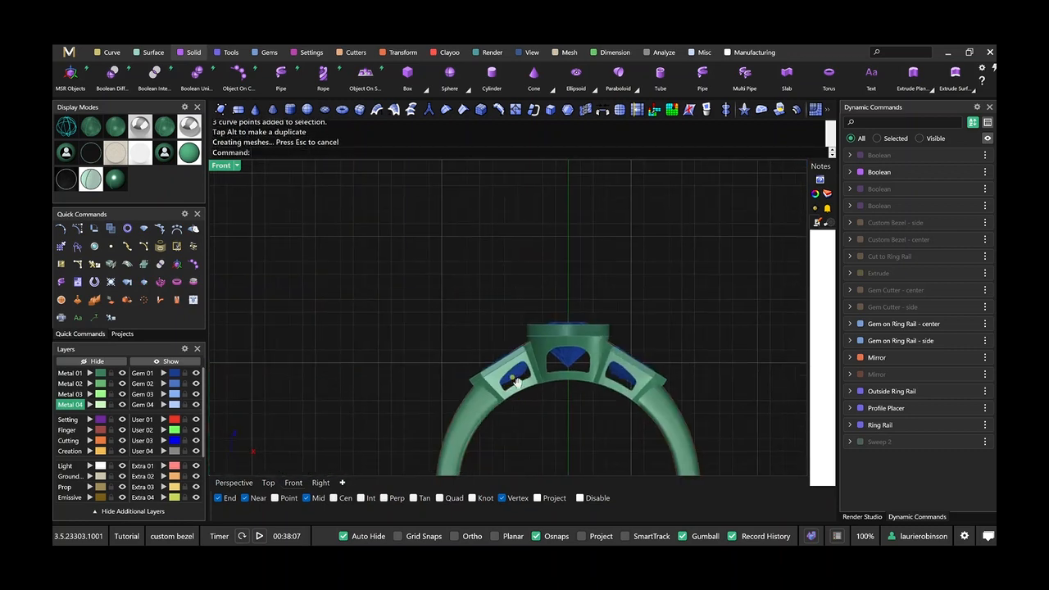
{"action": "scroll", "coordinate": [517, 382], "scroll_direction": "down", "scroll_amount": 2}
{"action": "left_click", "coordinate": [234, 482]}
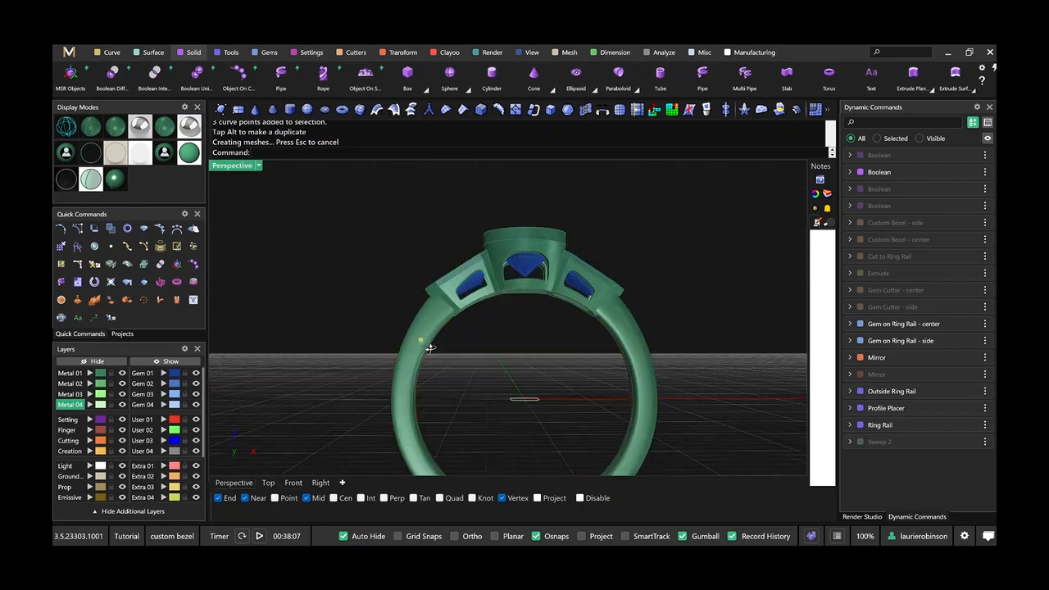
{"action": "right_click_drag", "start_coordinate": [431, 350], "coordinate": [434, 322]}
{"action": "scroll", "coordinate": [501, 285], "scroll_direction": "up", "scroll_amount": 8}
{"action": "right_click_drag", "start_coordinate": [498, 271], "coordinate": [549, 385]}
{"action": "scroll", "coordinate": [524, 332], "scroll_direction": "down", "scroll_amount": 5}
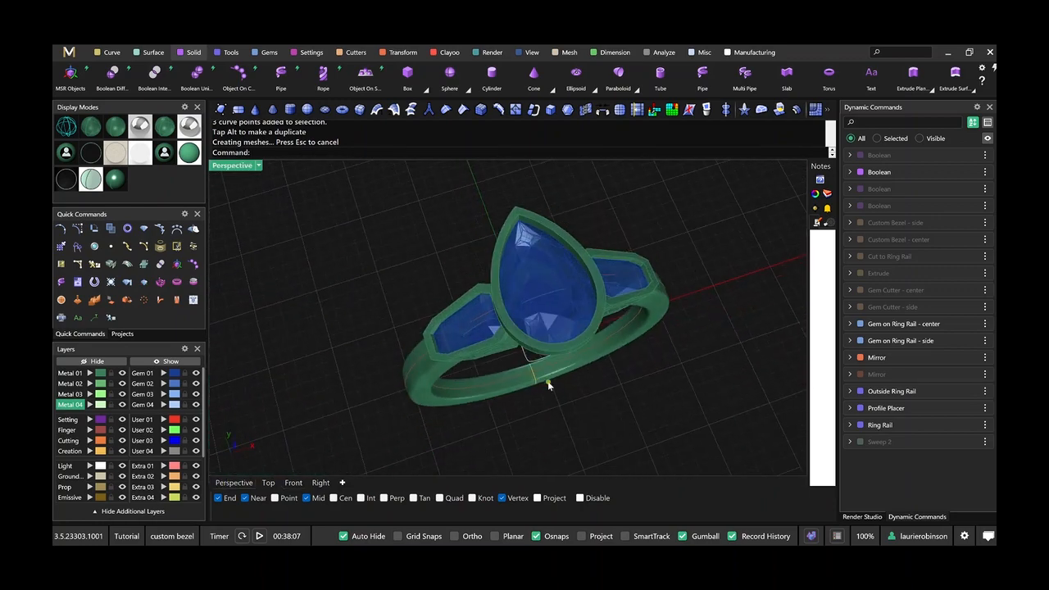
{"action": "right_click_drag", "start_coordinate": [623, 383], "coordinate": [600, 353]}
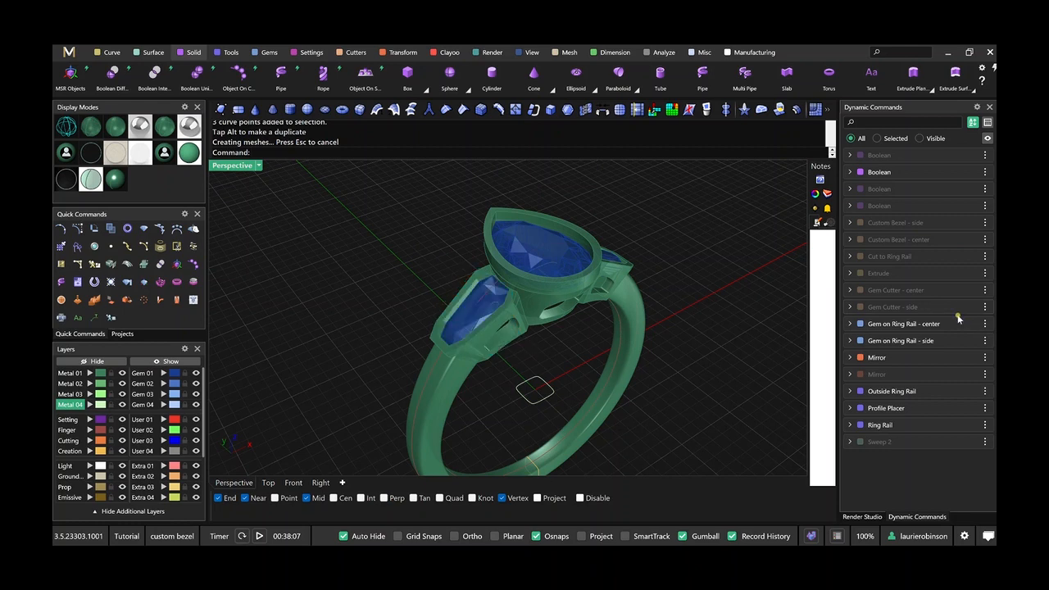
Edit the side gem's placement on the ring rail, shifting its Location to 0.926, and check the side bezels.
{"action": "left_click", "coordinate": [958, 344]}
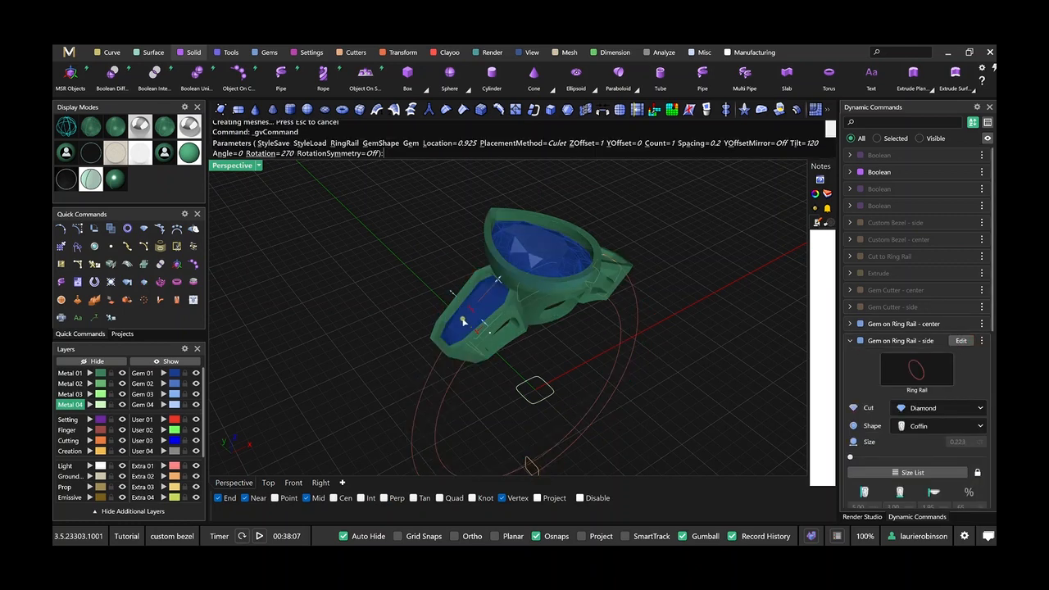
{"action": "scroll", "coordinate": [463, 321], "scroll_direction": "up", "scroll_amount": 5}
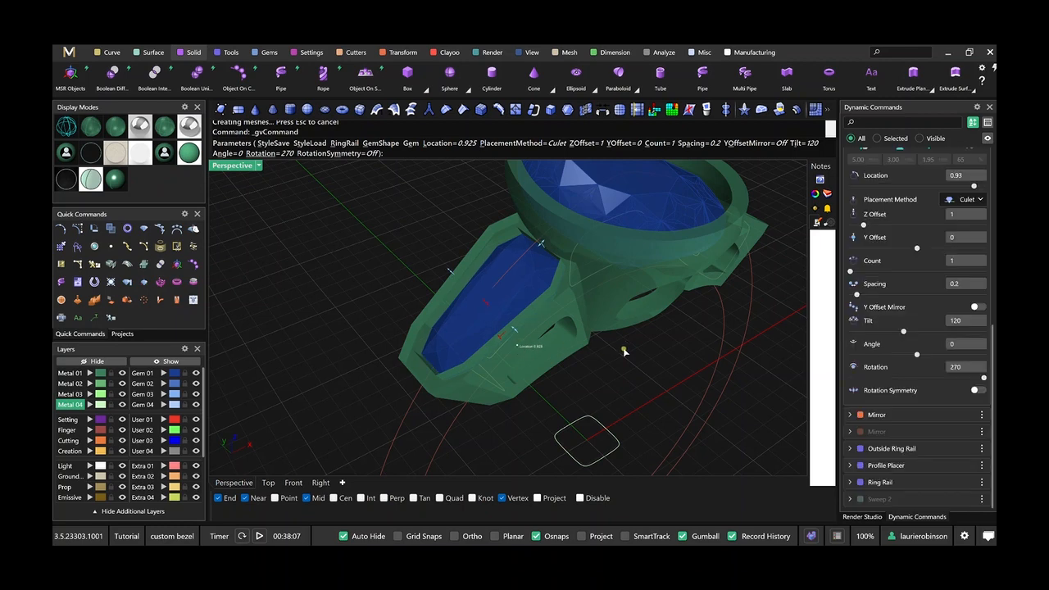
{"action": "right_click", "coordinate": [652, 354]}
{"action": "right_click_drag", "start_coordinate": [654, 353], "coordinate": [610, 335]}
{"action": "scroll", "coordinate": [632, 362], "scroll_direction": "down", "scroll_amount": 6}
{"action": "right_click_drag", "start_coordinate": [608, 294], "coordinate": [475, 262]}
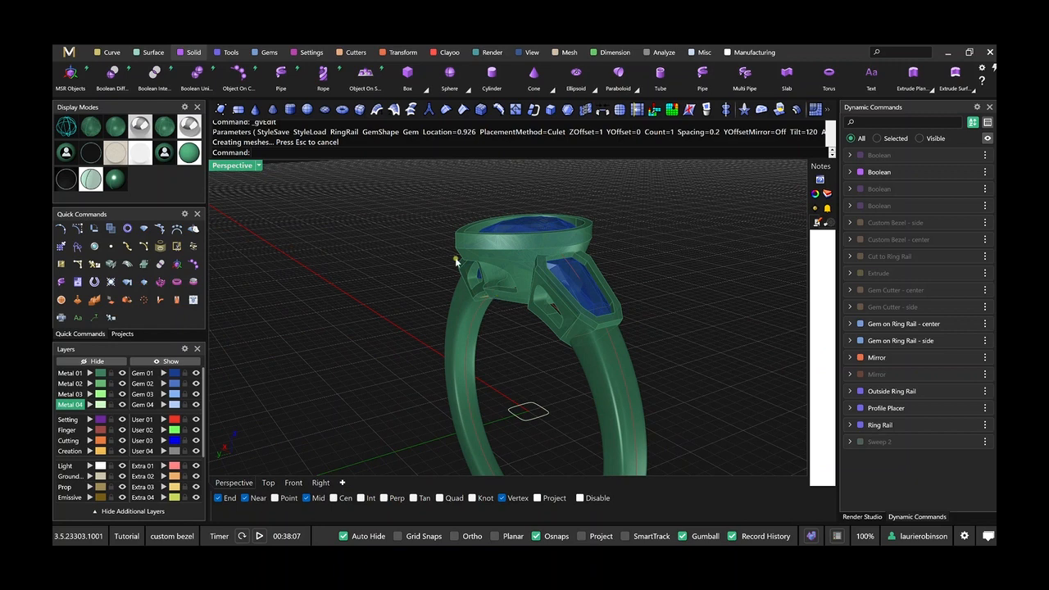
{"action": "right_click_drag", "start_coordinate": [603, 280], "coordinate": [772, 304]}
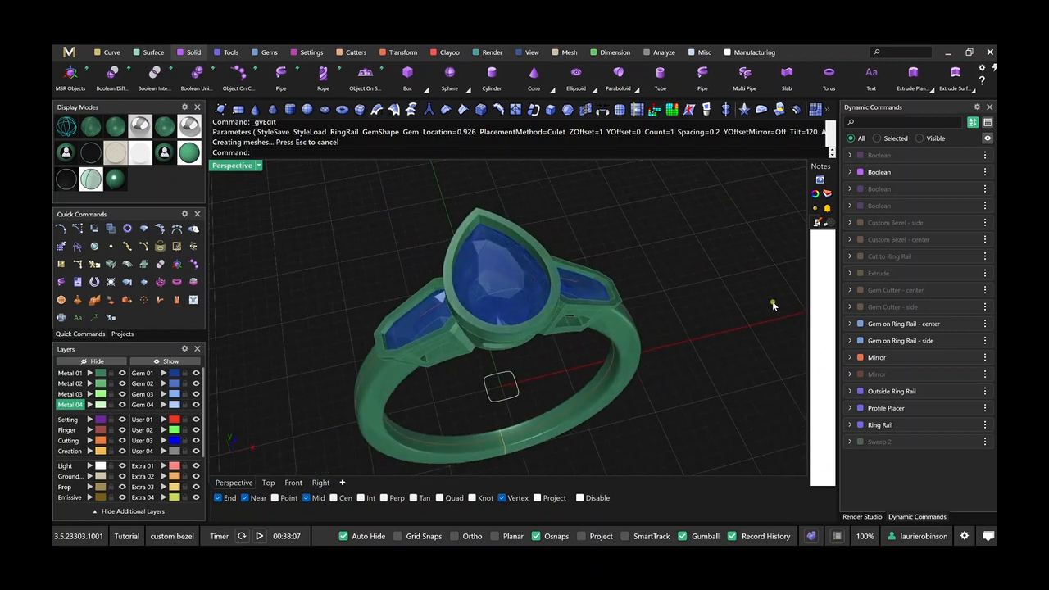
Change the center gem's shape to Cushion Square and update the ring.
{"action": "left_click", "coordinate": [957, 325]}
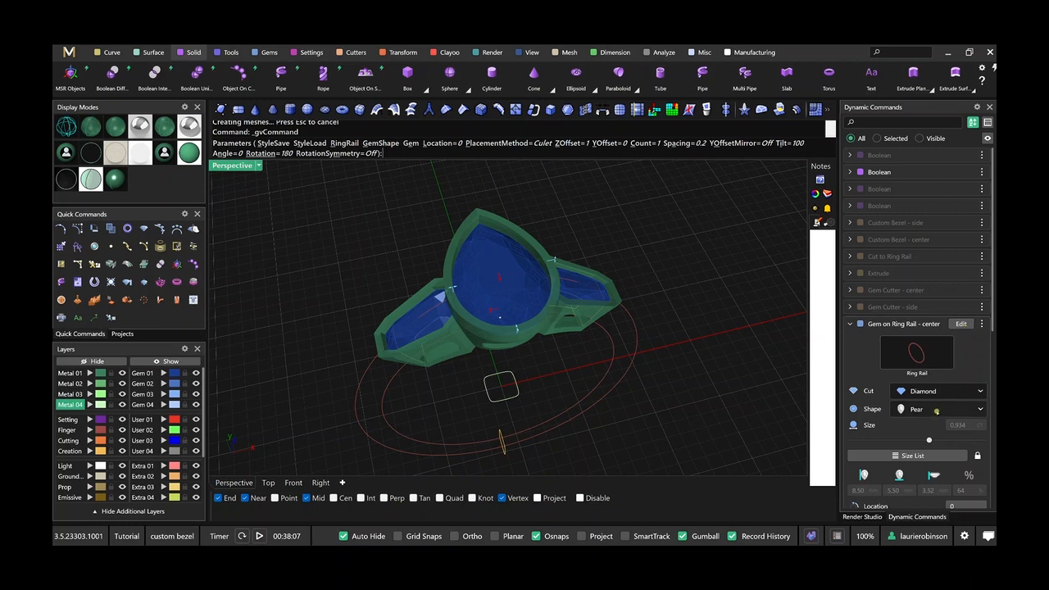
{"action": "left_click", "coordinate": [936, 412]}
{"action": "left_click", "coordinate": [924, 427]}
{"action": "right_click", "coordinate": [631, 218]}
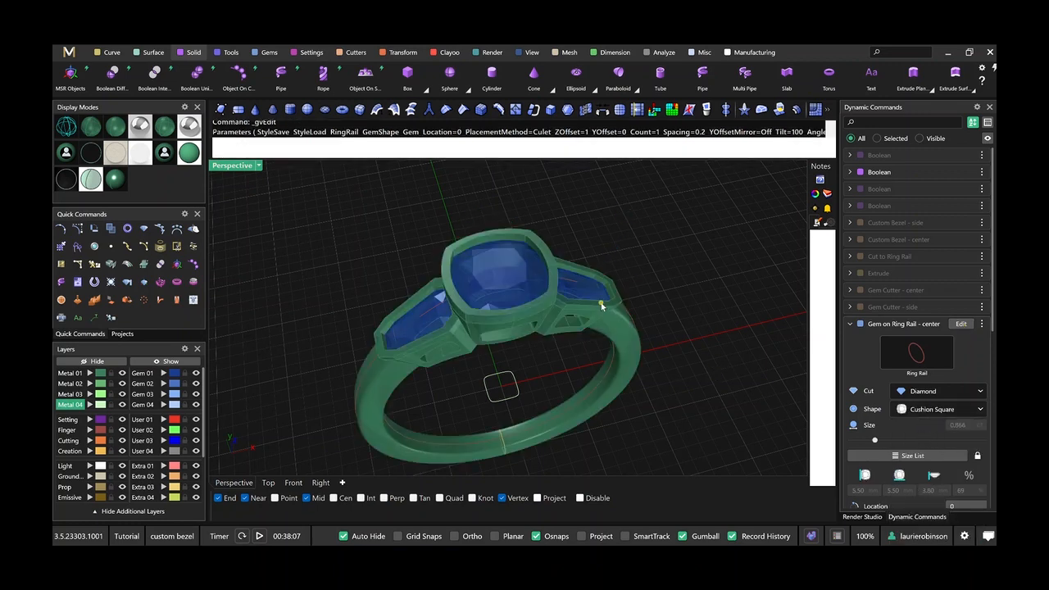
{"action": "right_click_drag", "start_coordinate": [600, 355], "coordinate": [544, 309]}
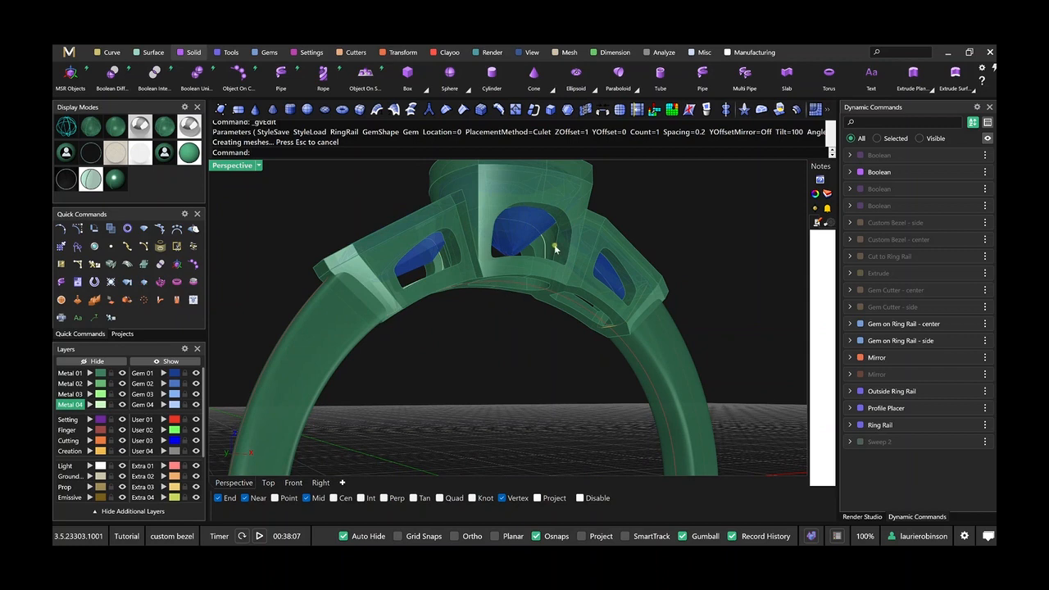
{"action": "right_click_drag", "start_coordinate": [555, 248], "coordinate": [484, 274]}
Set the center custom bezel's Seat X Offset to 0.7, narrowing its lower part, and update the ring.
{"action": "mouse_move", "coordinate": [945, 246]}
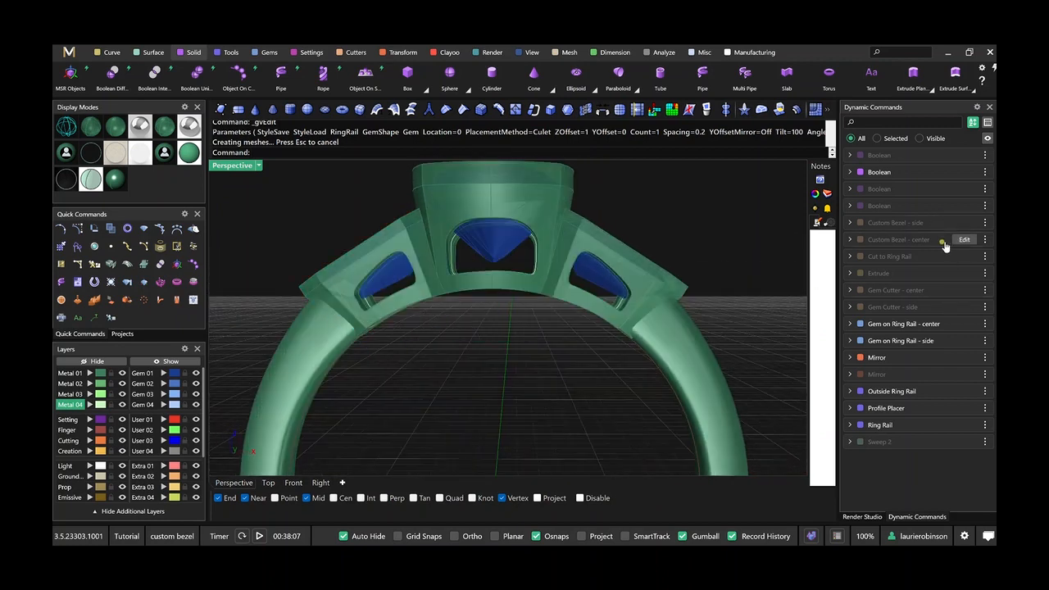
{"action": "left_click", "coordinate": [962, 239]}
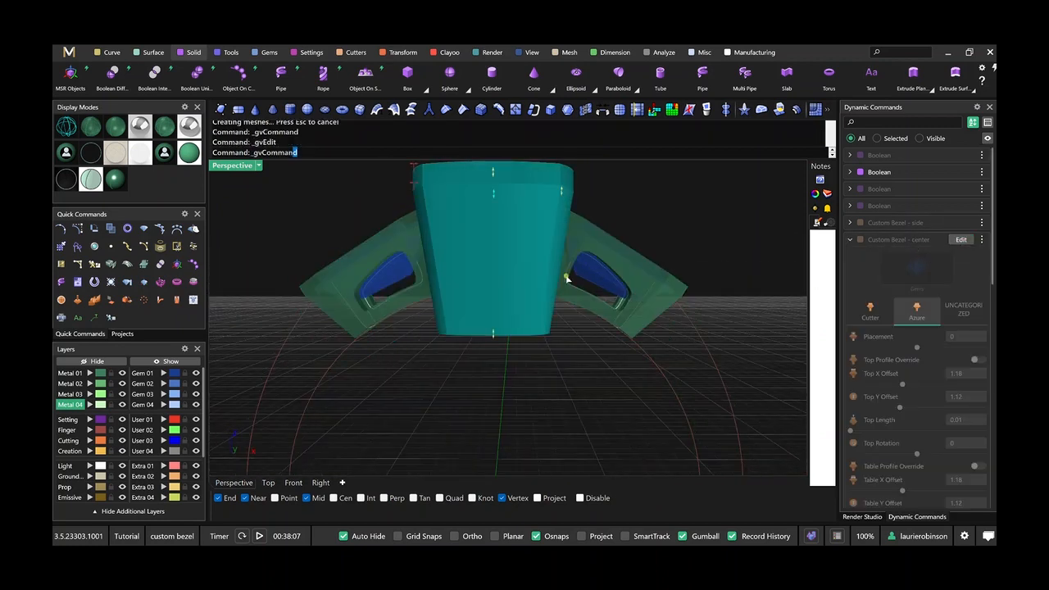
{"action": "left_click_drag", "start_coordinate": [438, 326], "coordinate": [446, 329]}
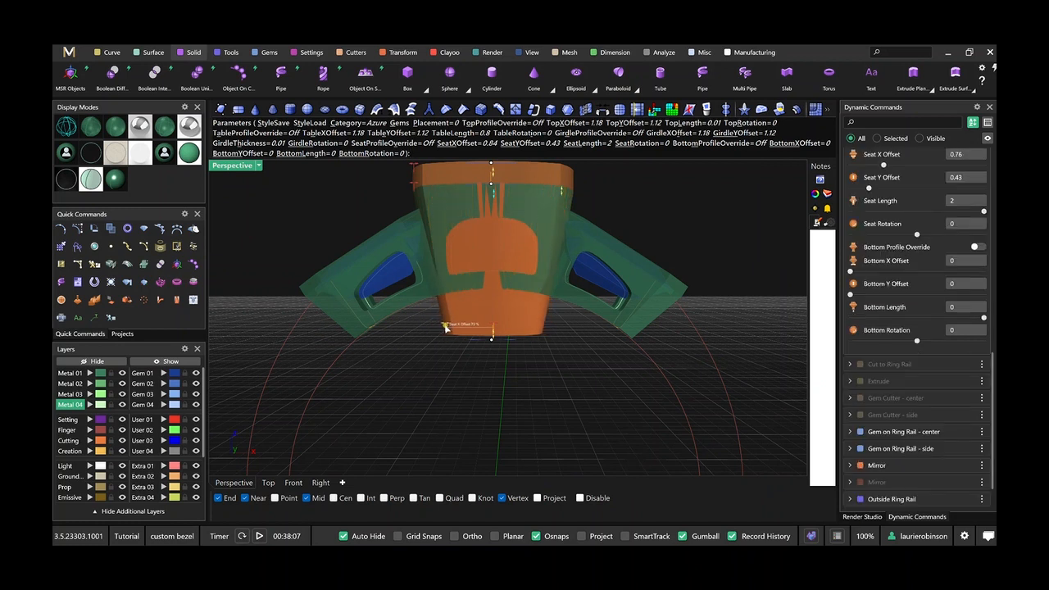
{"action": "right_click", "coordinate": [577, 342]}
{"action": "right_click_drag", "start_coordinate": [462, 353], "coordinate": [438, 295]}
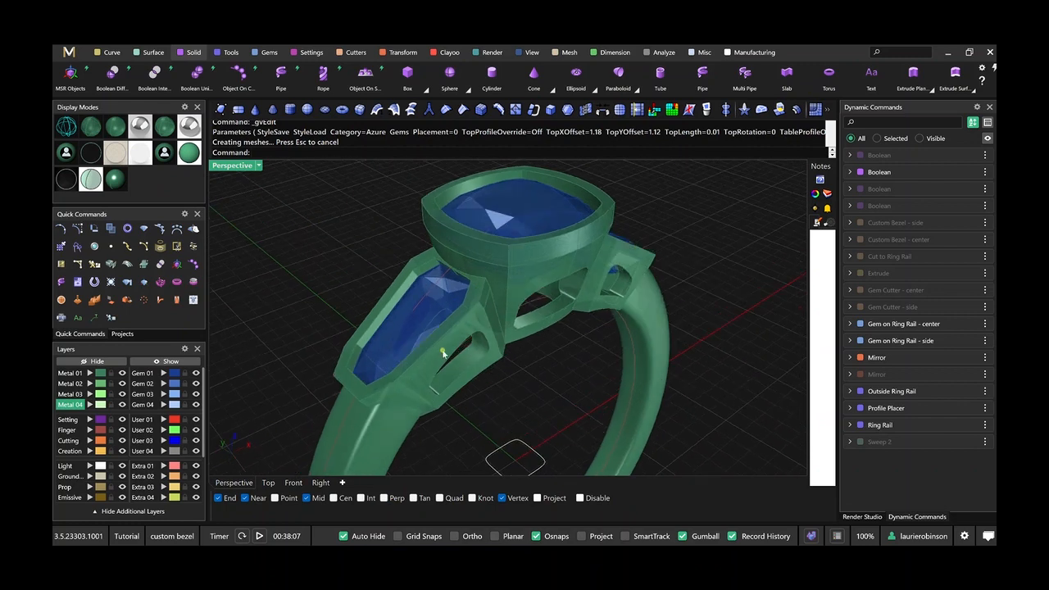
{"action": "right_click_drag", "start_coordinate": [442, 352], "coordinate": [463, 259]}
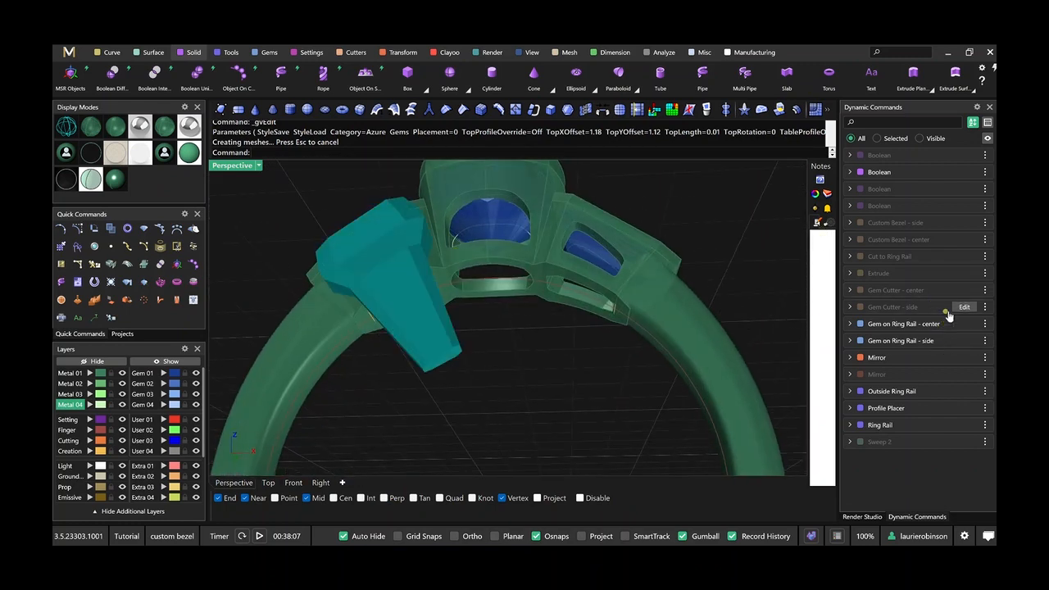
{"action": "left_click", "coordinate": [962, 306]}
{"action": "right_click", "coordinate": [627, 395]}
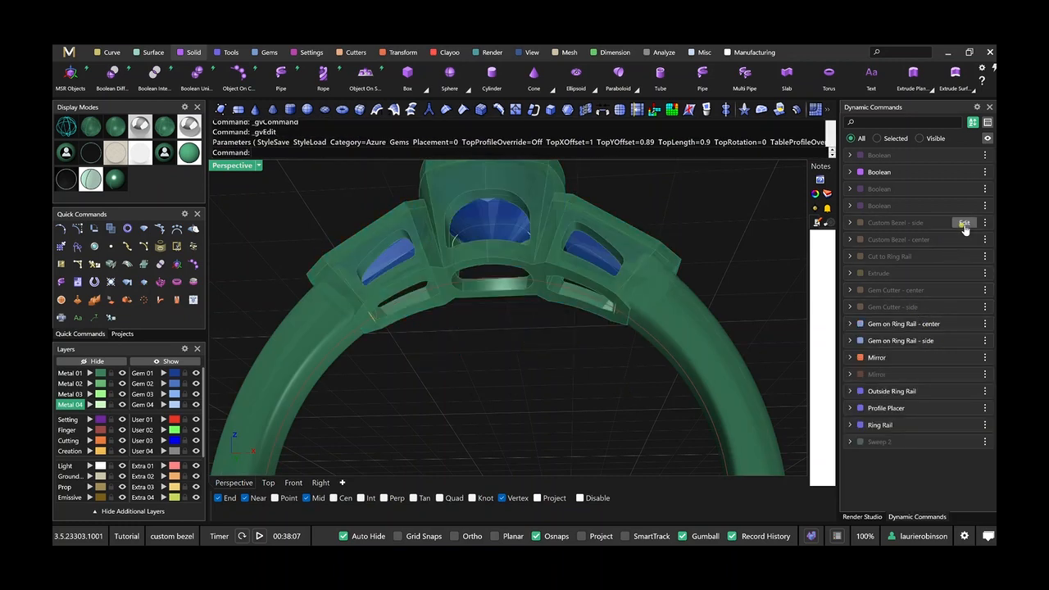
Set the side custom bezel's Seat X Offset to 1.03 and update the ring.
{"action": "left_click", "coordinate": [960, 223]}
{"action": "scroll", "coordinate": [426, 295], "scroll_direction": "up", "scroll_amount": 3}
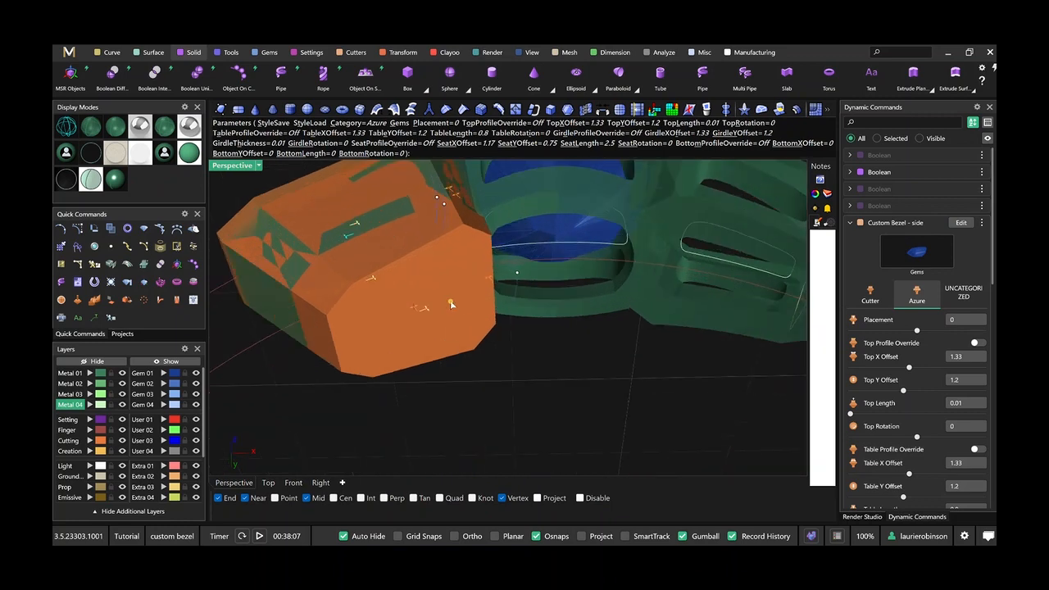
{"action": "right_click_drag", "start_coordinate": [448, 325], "coordinate": [512, 345]}
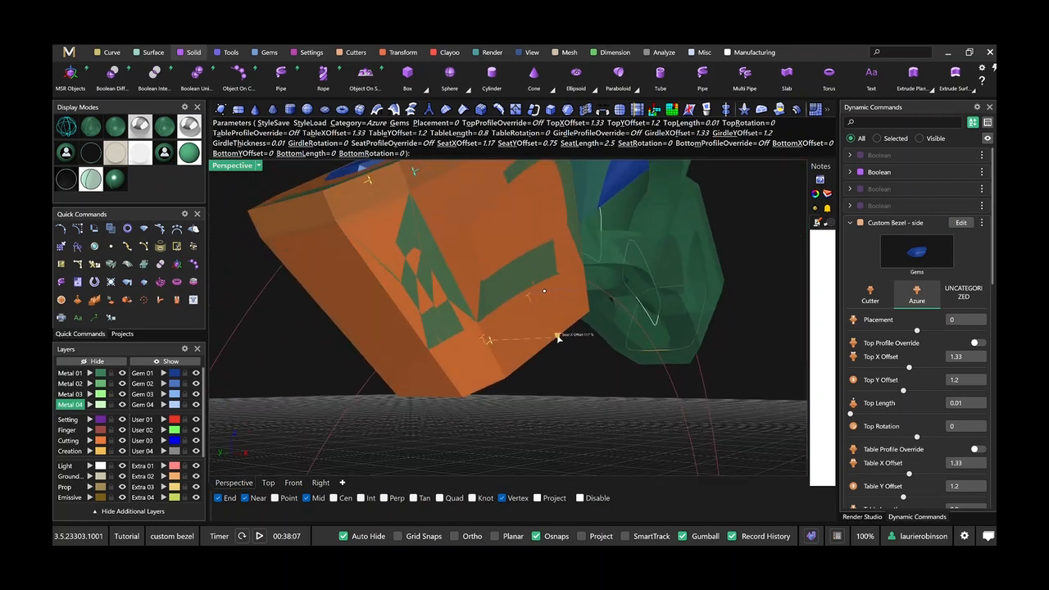
{"action": "left_click_drag", "start_coordinate": [558, 338], "coordinate": [549, 345]}
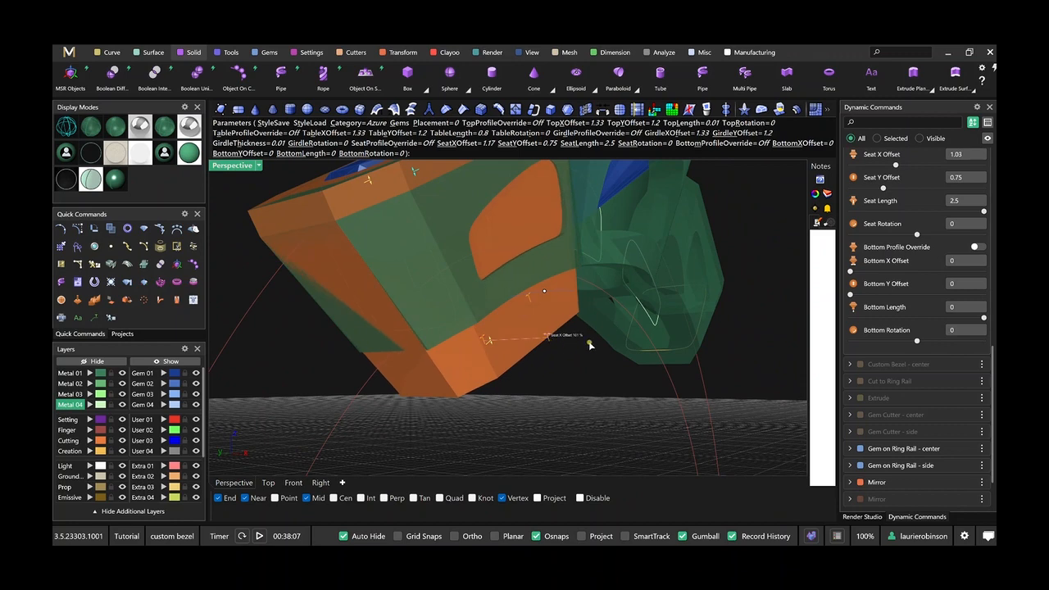
{"action": "right_click", "coordinate": [620, 402]}
{"action": "scroll", "coordinate": [626, 408], "scroll_direction": "down", "scroll_amount": 5}
{"action": "right_click_drag", "start_coordinate": [625, 408], "coordinate": [523, 361]}
Run the Show command to bring back all hidden objects in the scene.
{"action": "scroll", "coordinate": [580, 400], "scroll_direction": "down", "scroll_amount": 4}
{"action": "scroll", "coordinate": [603, 361], "scroll_direction": "down", "scroll_amount": 3}
{"action": "scroll", "coordinate": [551, 373], "scroll_direction": "down", "scroll_amount": 5}
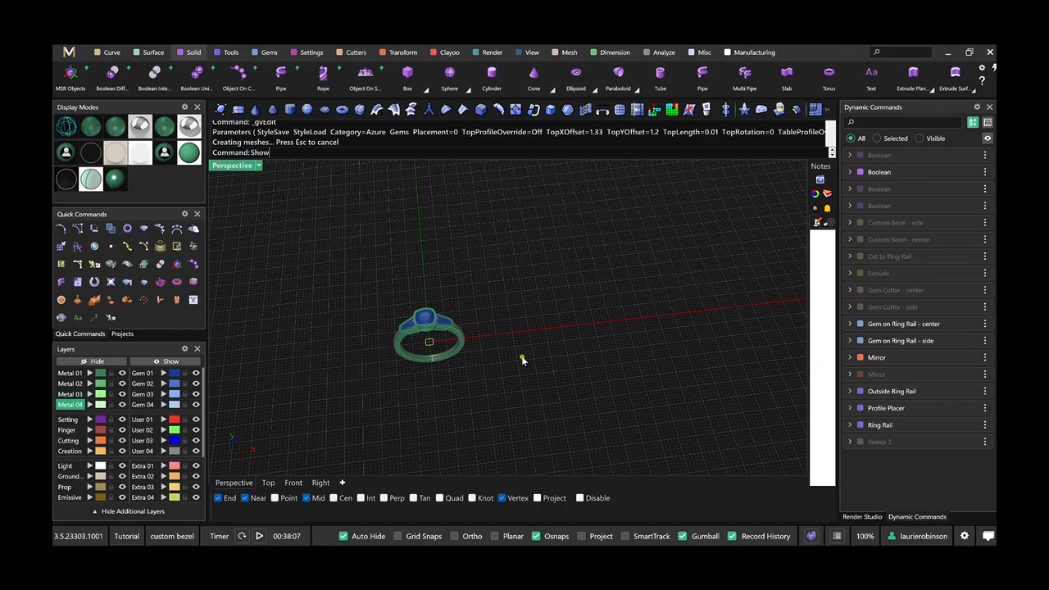
{"action": "key", "text": "Return"}
{"action": "scroll", "coordinate": [631, 362], "scroll_direction": "down", "scroll_amount": 3}
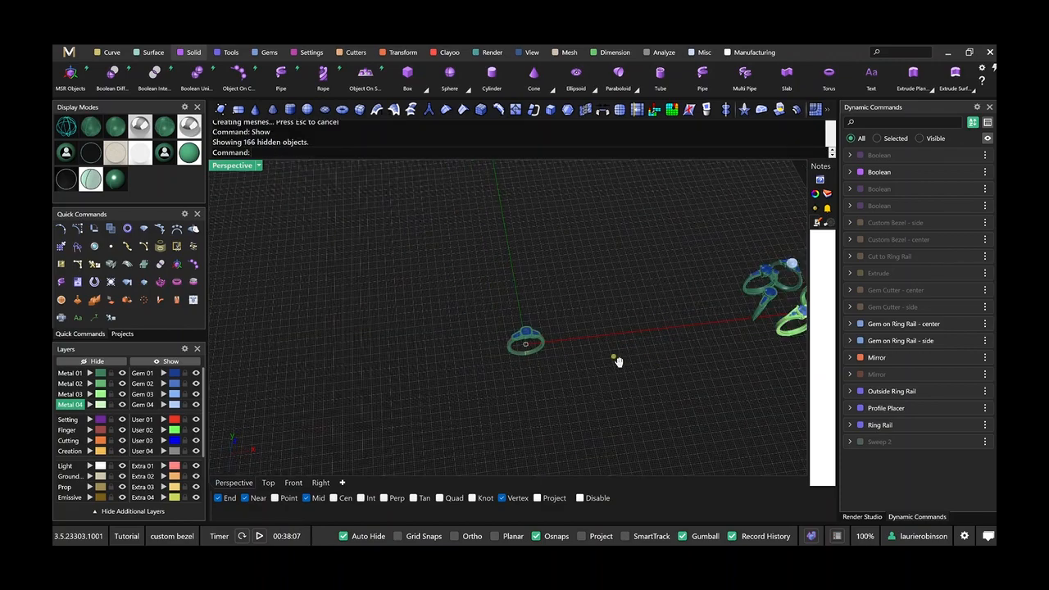
Inspect the five ring variations beside the model from several angles and return to the cushion-gem ring.
{"action": "right_click_drag", "start_coordinate": [619, 361], "coordinate": [436, 356], "text": "shift"}
{"action": "scroll", "coordinate": [630, 323], "scroll_direction": "up", "scroll_amount": 7}
{"action": "right_click_drag", "start_coordinate": [629, 323], "coordinate": [651, 351], "text": "shift"}
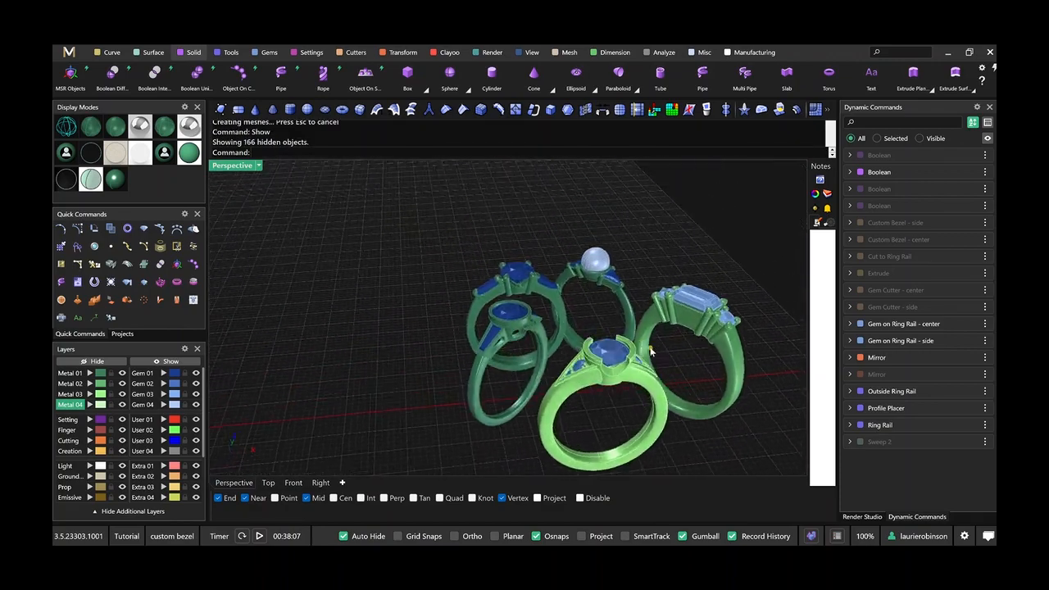
{"action": "scroll", "coordinate": [595, 368], "scroll_direction": "up", "scroll_amount": 3}
{"action": "scroll", "coordinate": [728, 325], "scroll_direction": "down", "scroll_amount": 2}
{"action": "right_click_drag", "start_coordinate": [694, 316], "coordinate": [557, 243], "text": "shift"}
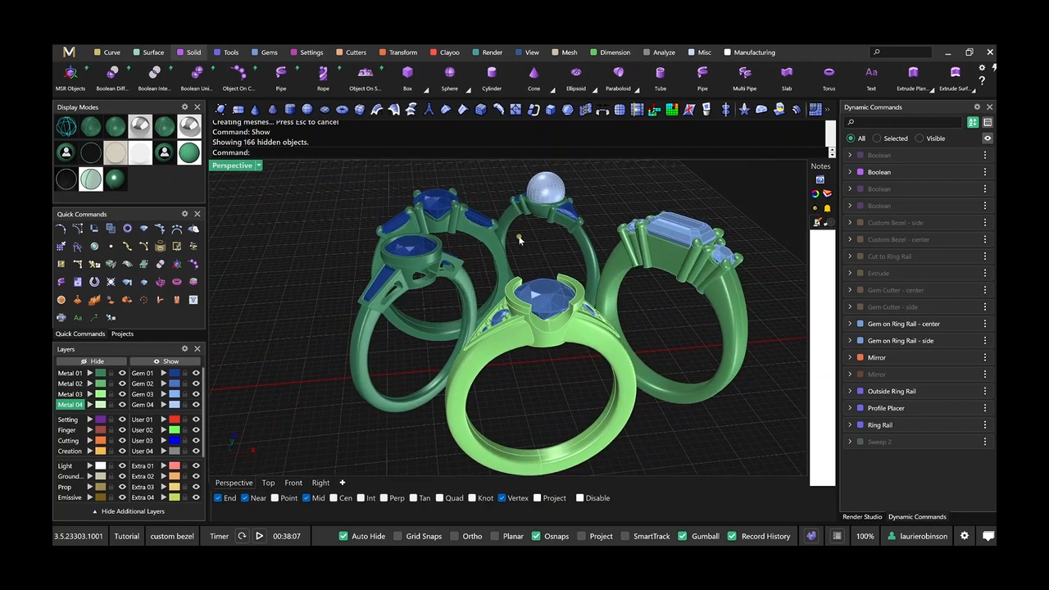
{"action": "scroll", "coordinate": [569, 229], "scroll_direction": "up", "scroll_amount": 4}
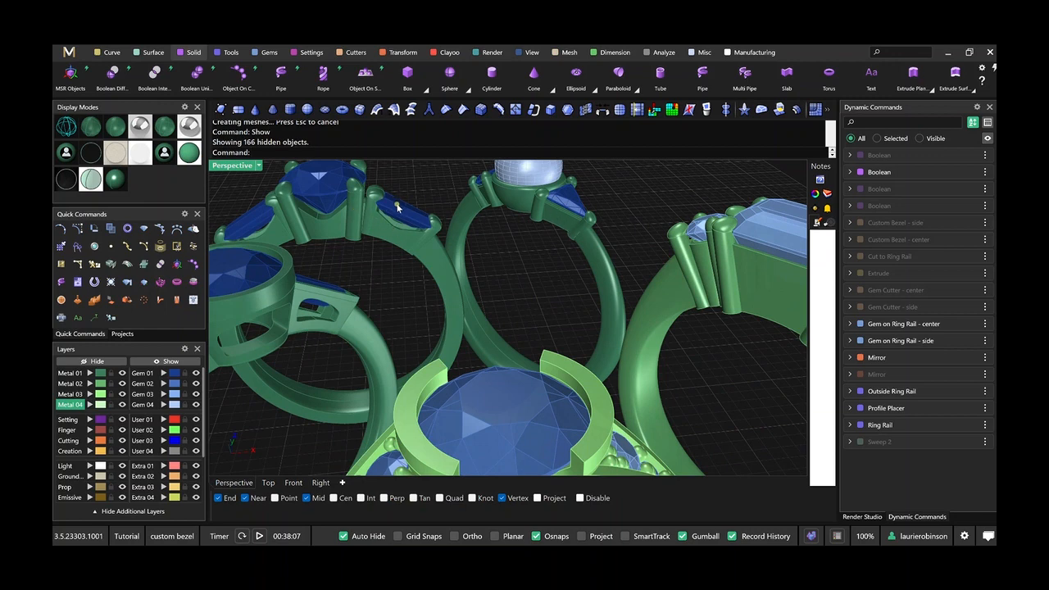
{"action": "scroll", "coordinate": [477, 244], "scroll_direction": "down", "scroll_amount": 4}
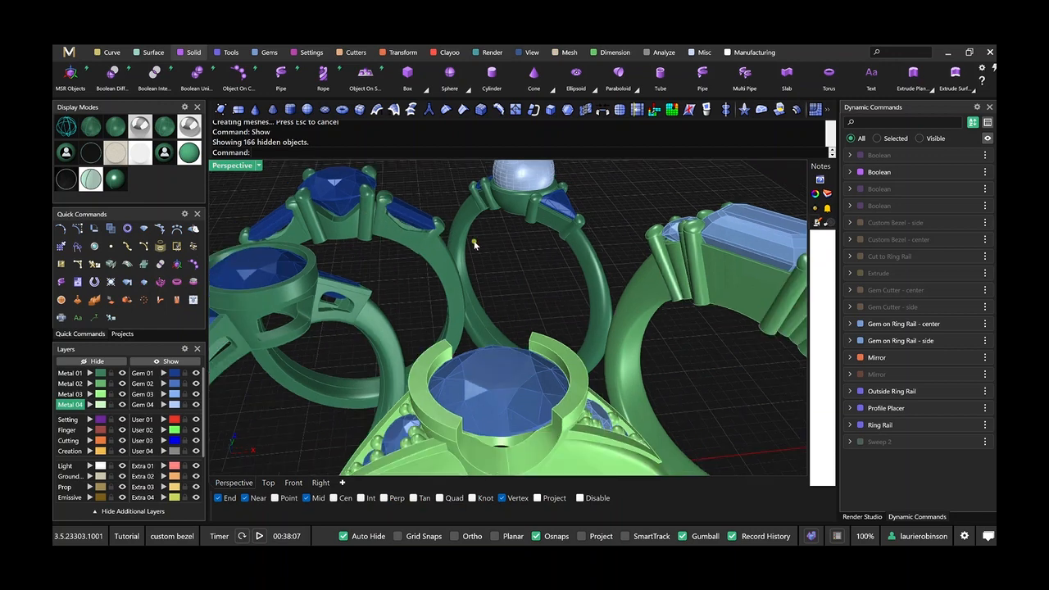
{"action": "right_click_drag", "start_coordinate": [566, 227], "coordinate": [481, 247]}
{"action": "right_click_drag", "start_coordinate": [512, 273], "coordinate": [424, 332], "text": "shift"}
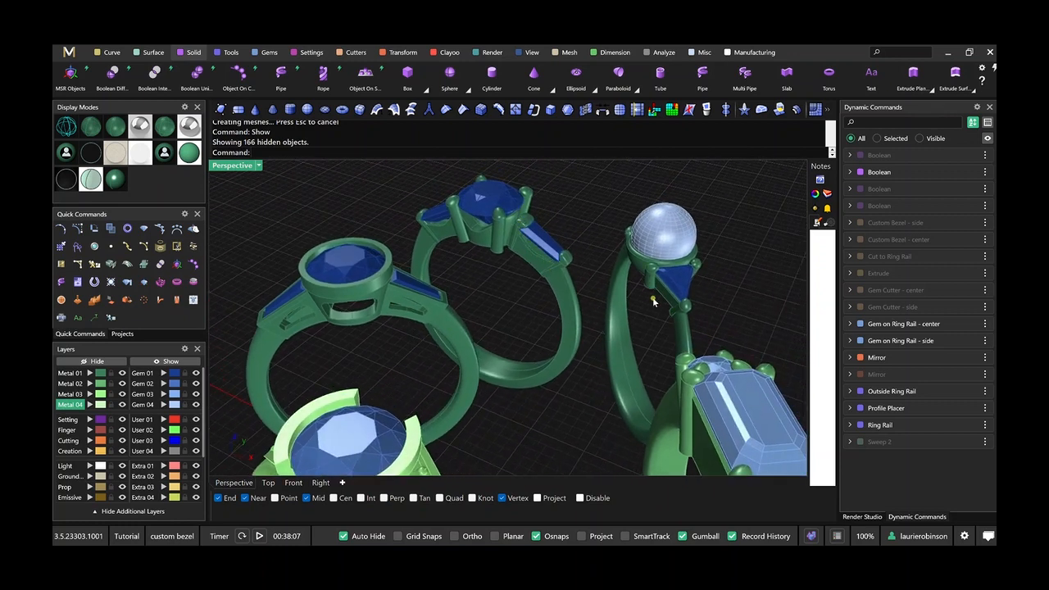
{"action": "scroll", "coordinate": [655, 291], "scroll_direction": "down", "scroll_amount": 3}
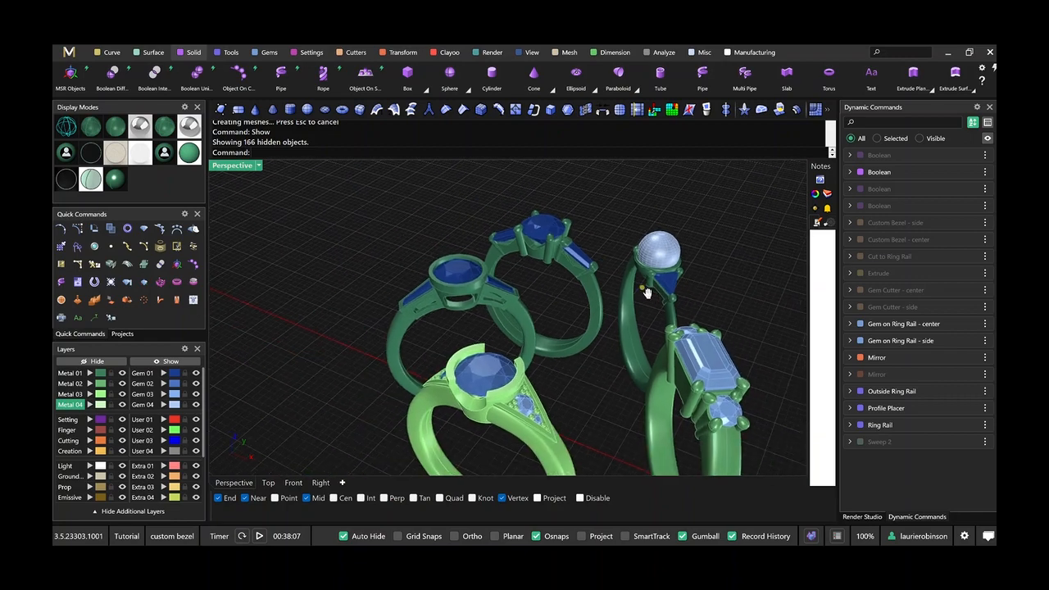
{"action": "right_click_drag", "start_coordinate": [647, 293], "coordinate": [461, 347]}
{"action": "scroll", "coordinate": [562, 341], "scroll_direction": "down", "scroll_amount": 10}
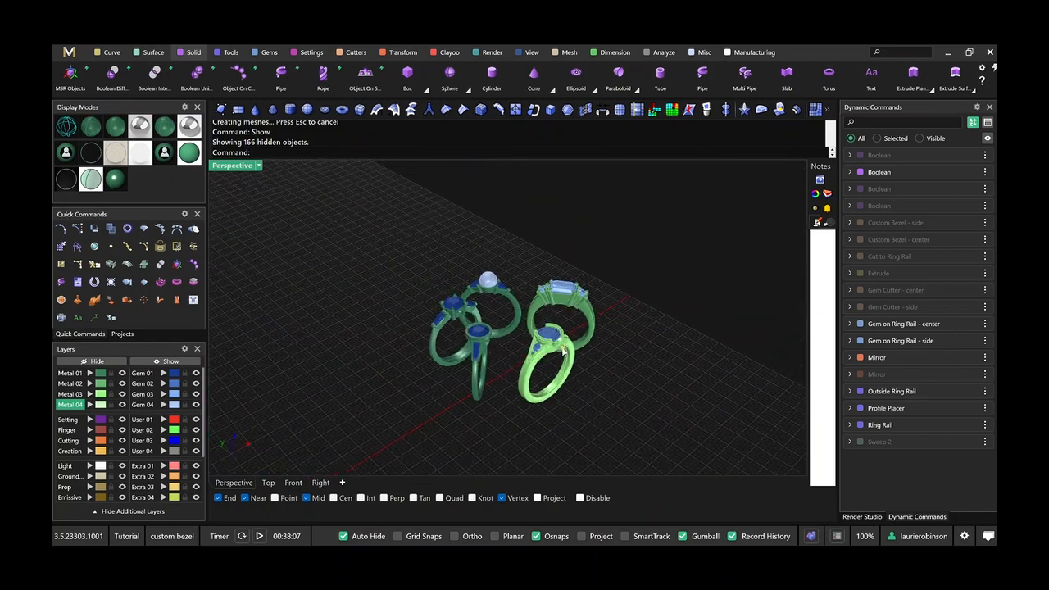
{"action": "right_click_drag", "start_coordinate": [516, 375], "coordinate": [677, 234], "text": "shift"}
{"action": "scroll", "coordinate": [328, 424], "scroll_direction": "up", "scroll_amount": 2}
{"action": "right_click_drag", "start_coordinate": [328, 424], "coordinate": [501, 330], "text": "shift"}
{"action": "scroll", "coordinate": [465, 325], "scroll_direction": "up", "scroll_amount": 2}
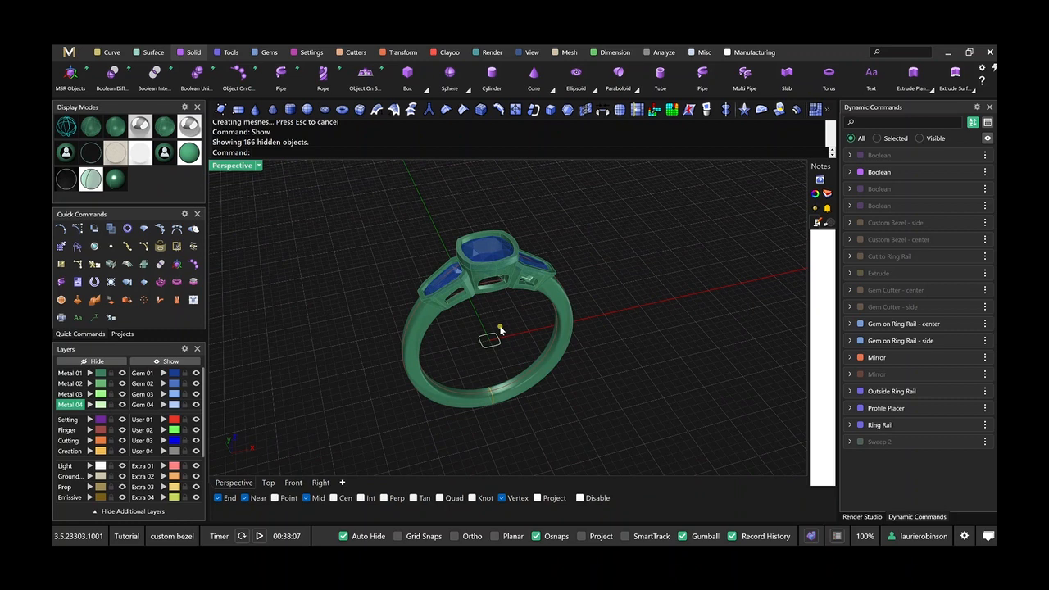